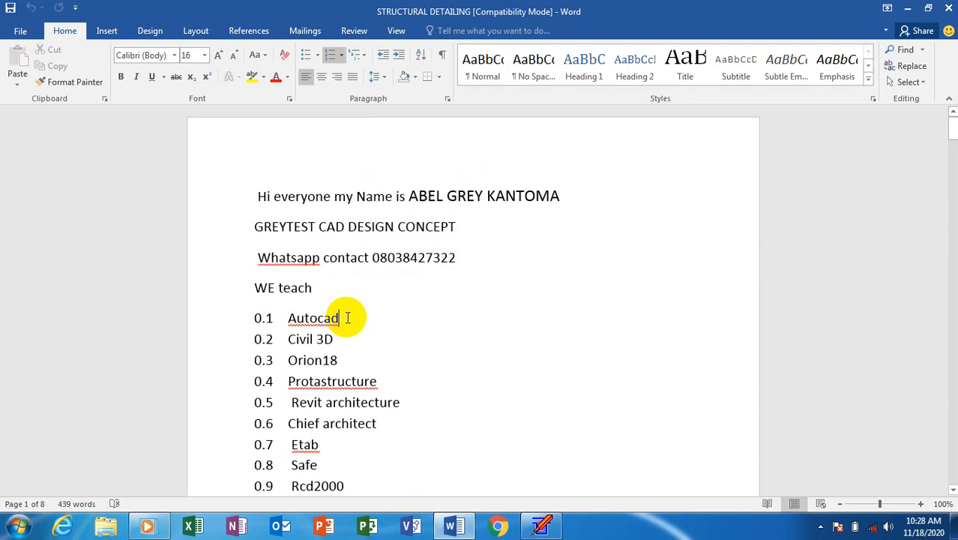
Read through the introduction and the numbered list of taught programs on the document's first page.
scroll(346, 315, down, 3)
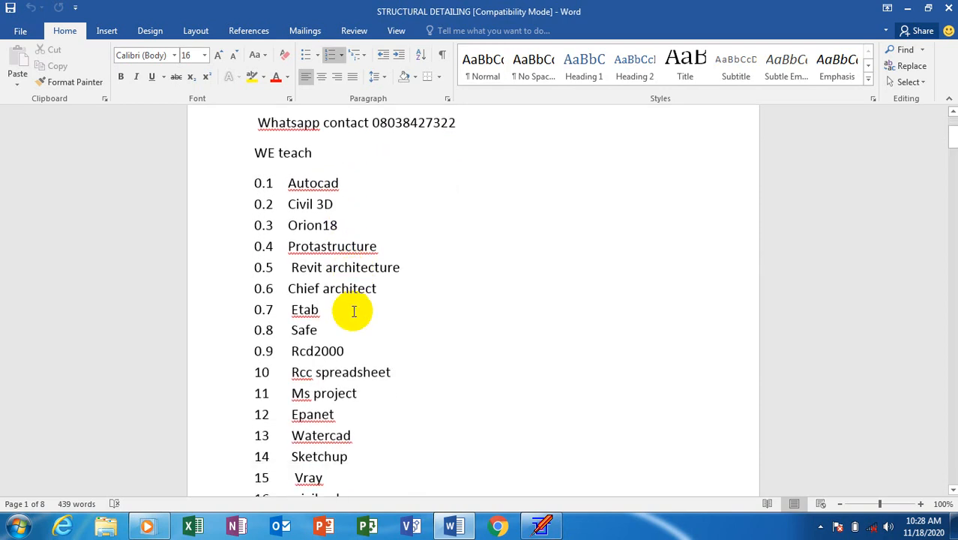
scroll(354, 311, down, 2)
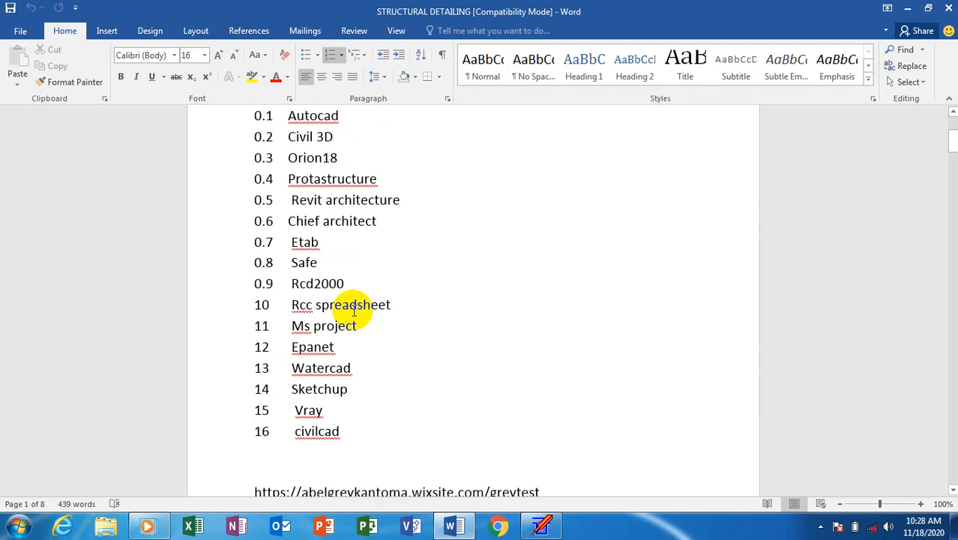
scroll(354, 311, up, 2)
scroll(354, 311, up, 2)
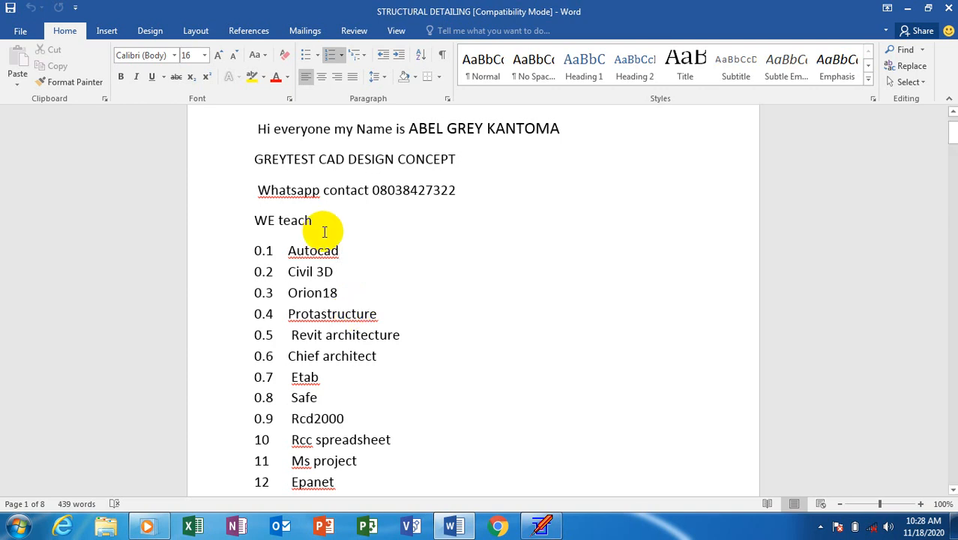
scroll(321, 217, down, 3)
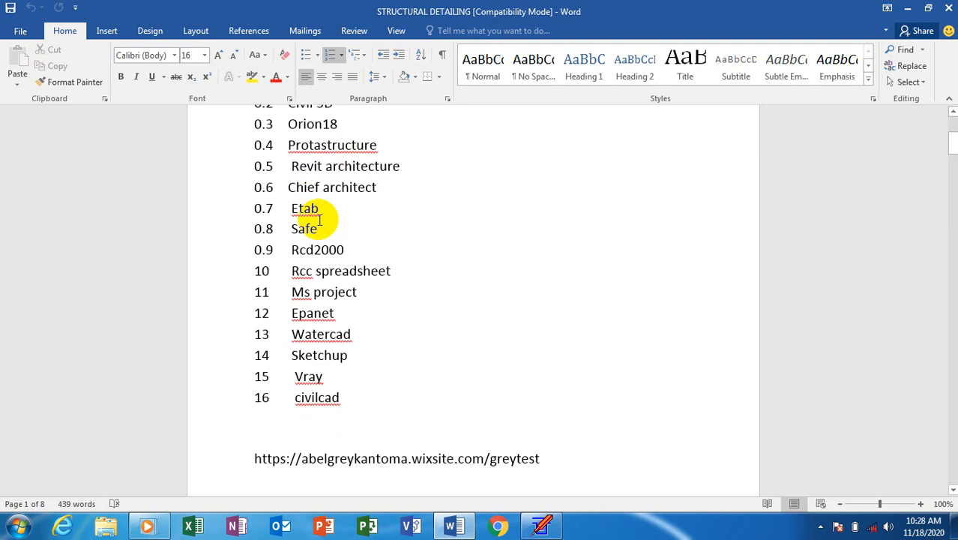
scroll(320, 219, up, 3)
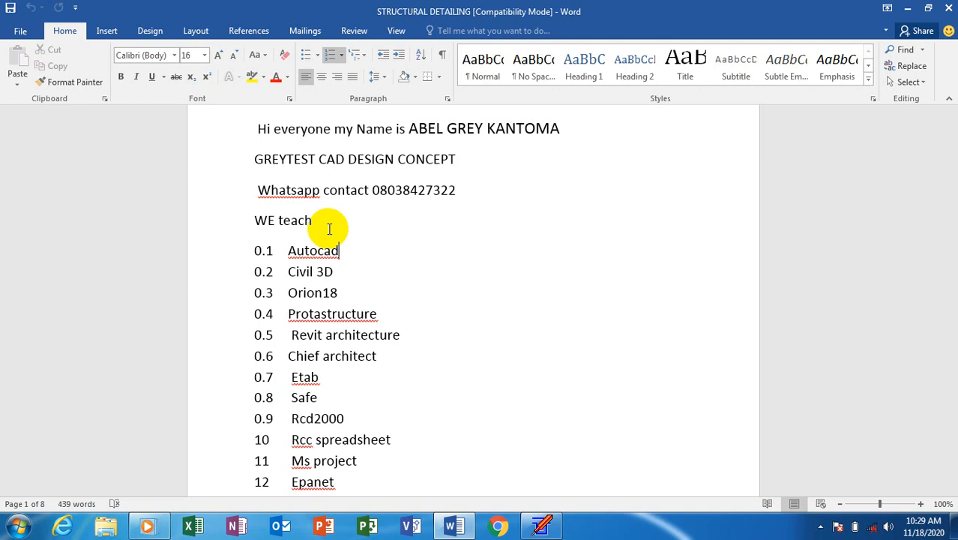
Switch to QuickStructure and get a blank floor by starting the floor modelling import from version 7.8 and dismissing the file selection.
click(548, 524)
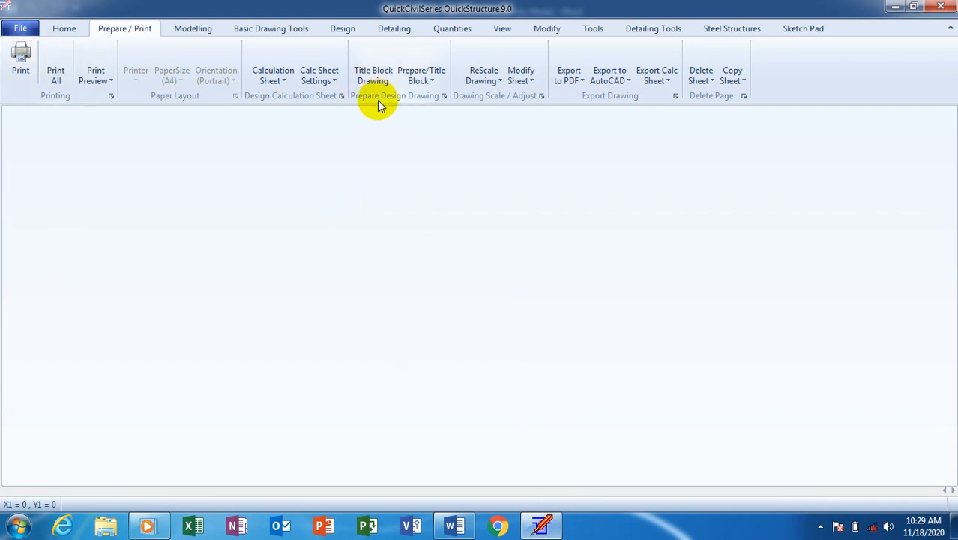
click(20, 32)
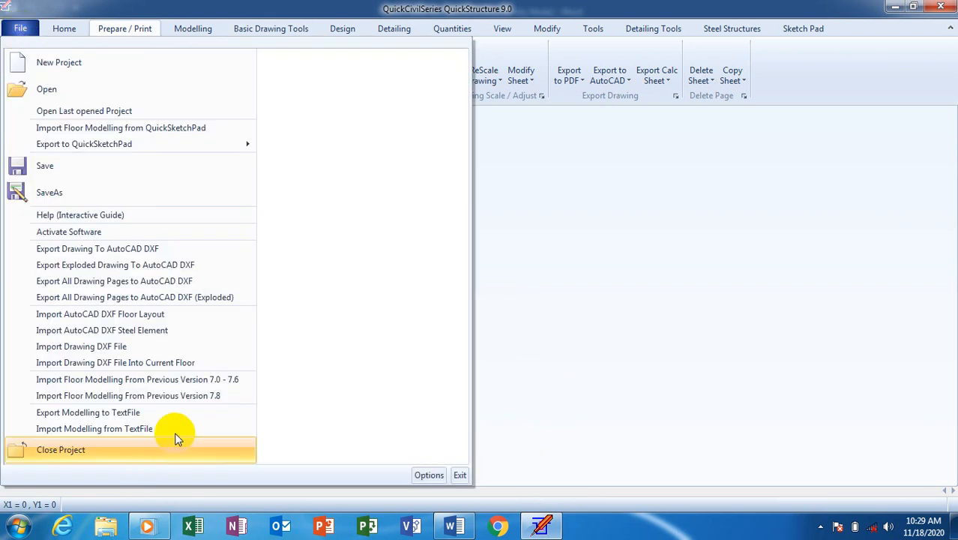
click(205, 397)
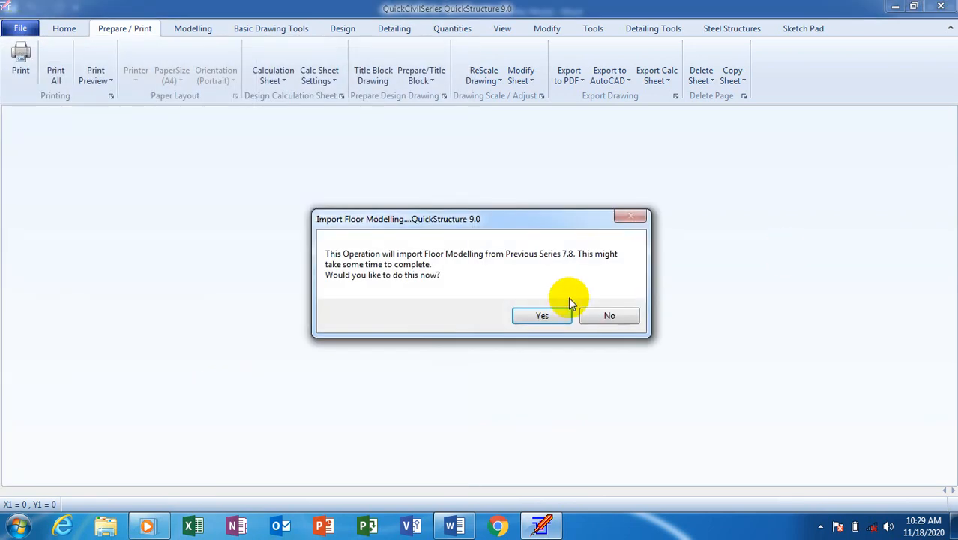
click(556, 316)
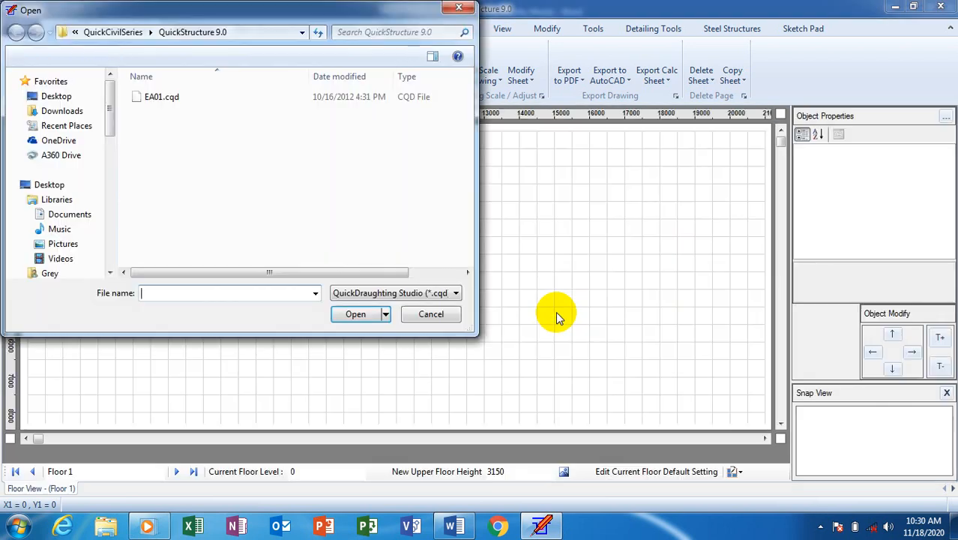
click(459, 9)
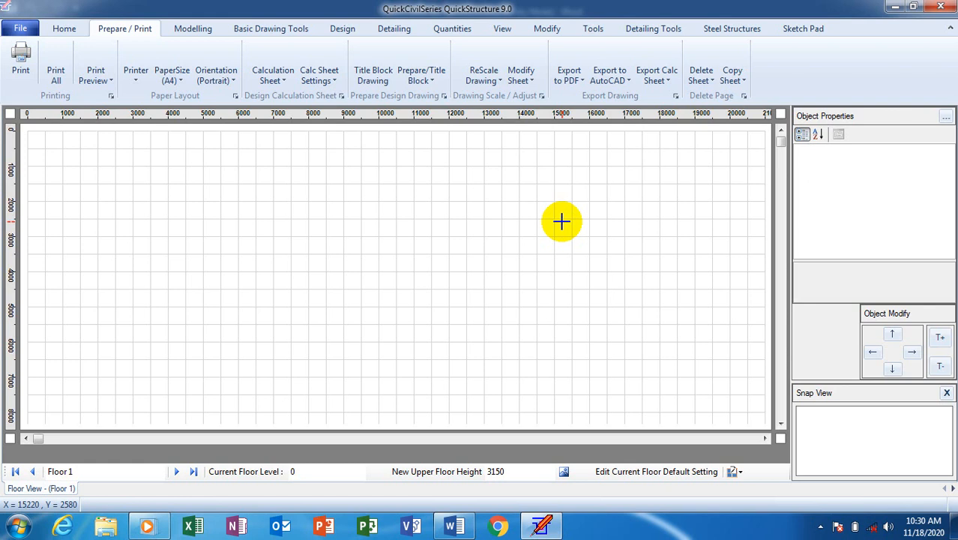
click(453, 526)
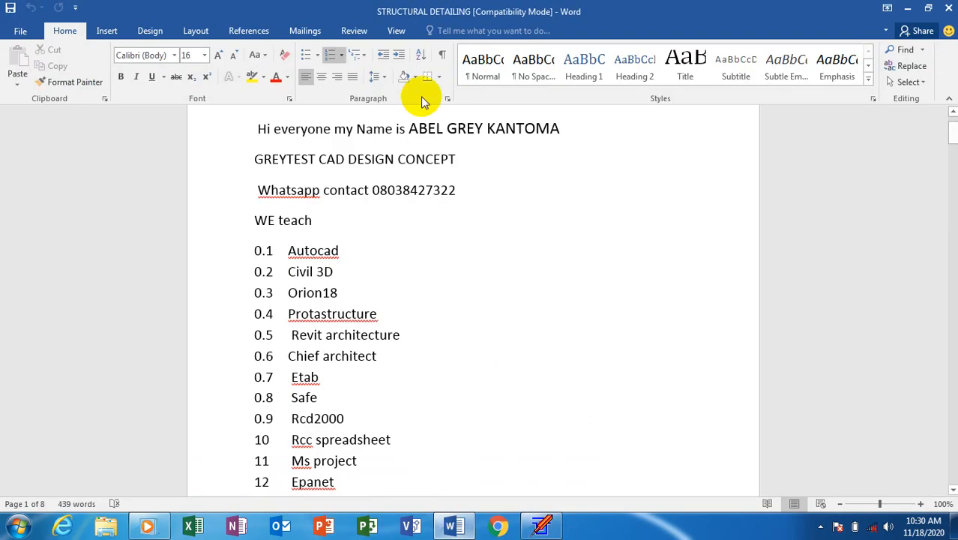
click(410, 190)
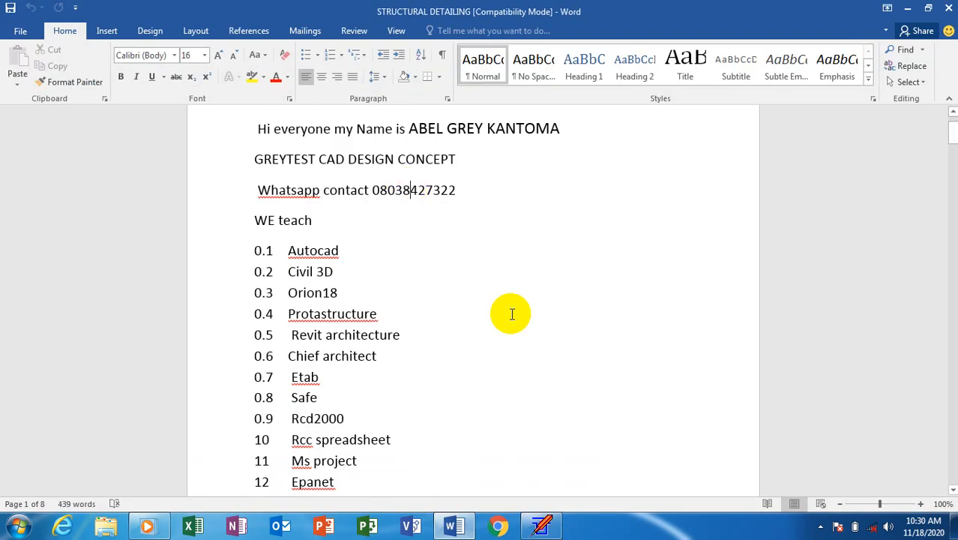
click(543, 526)
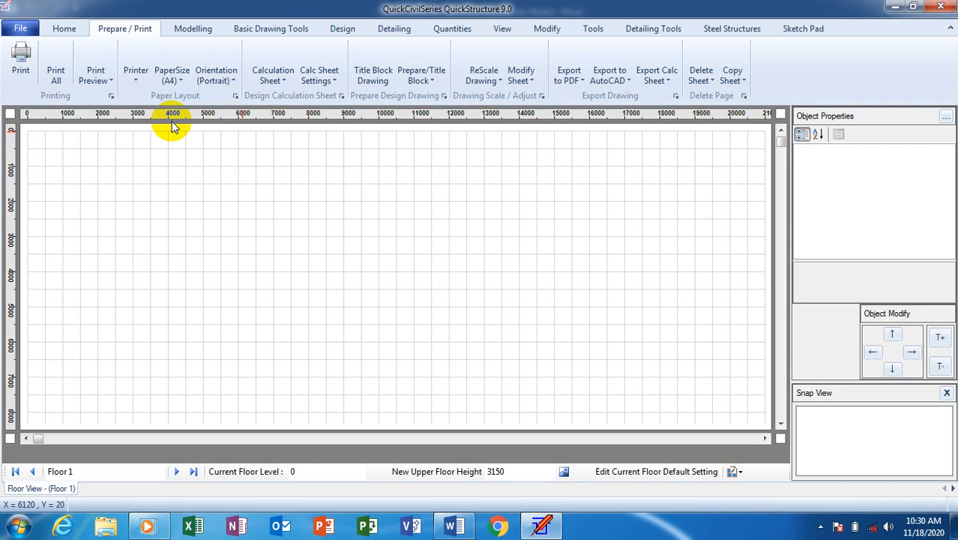
Create a new drawing grid with numbers on the X-axis and letters on the Y-axis, generating 4 X-axis grid lines.
click(509, 33)
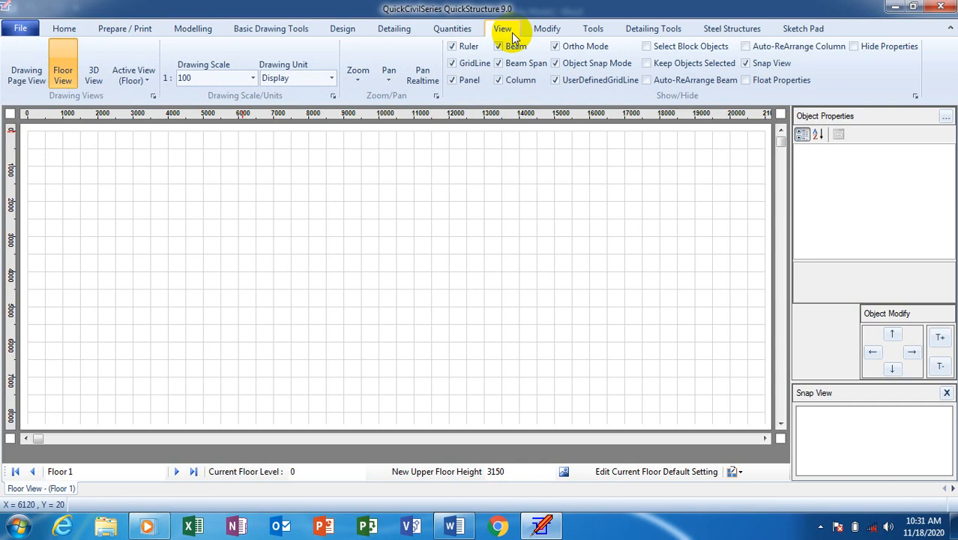
click(597, 31)
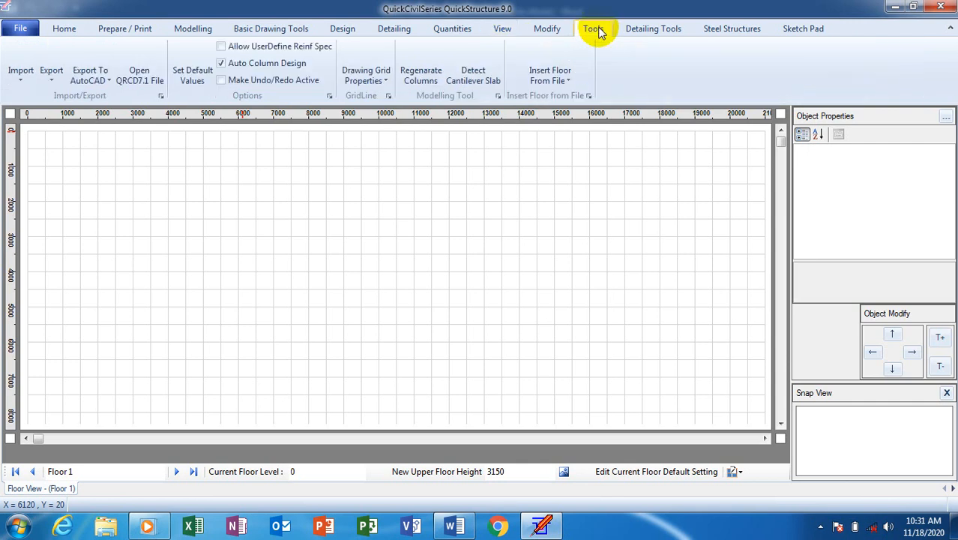
click(383, 83)
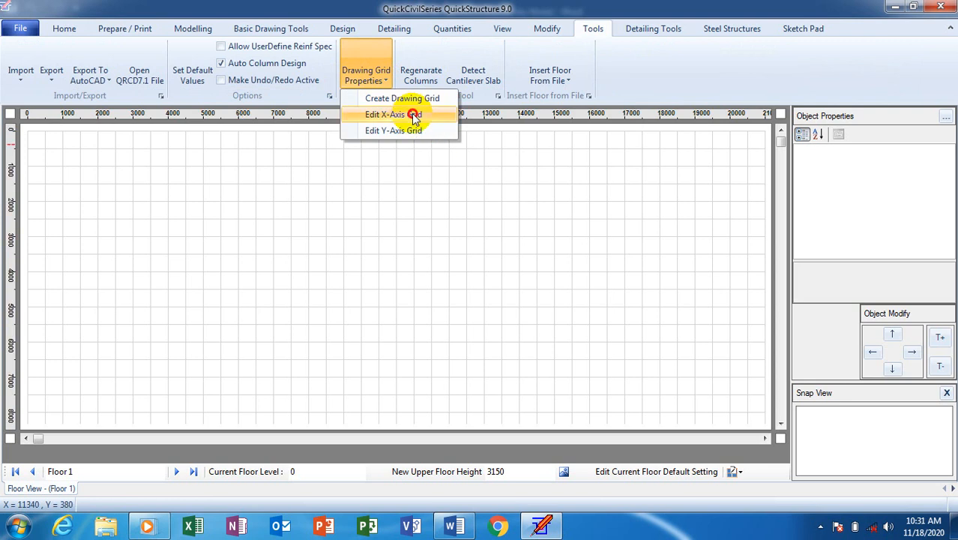
click(409, 100)
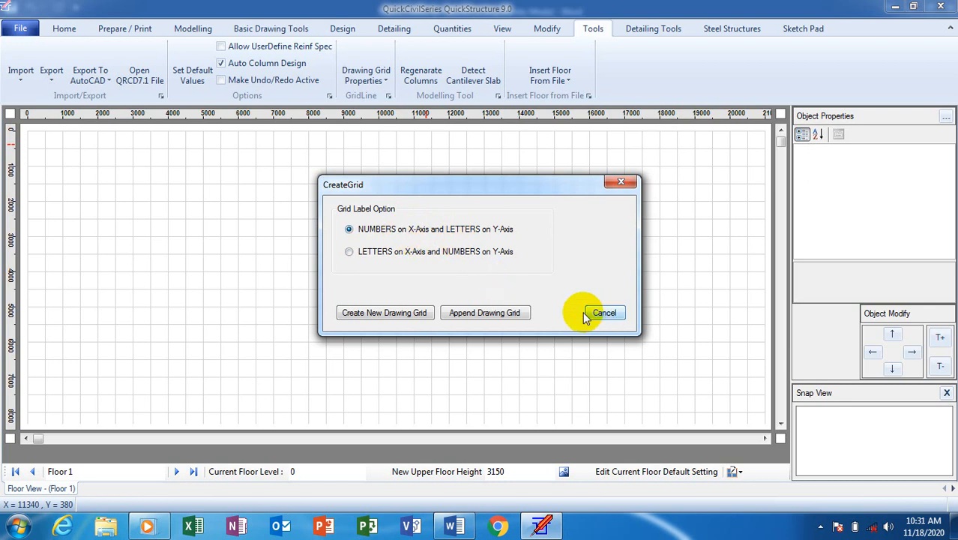
click(390, 313)
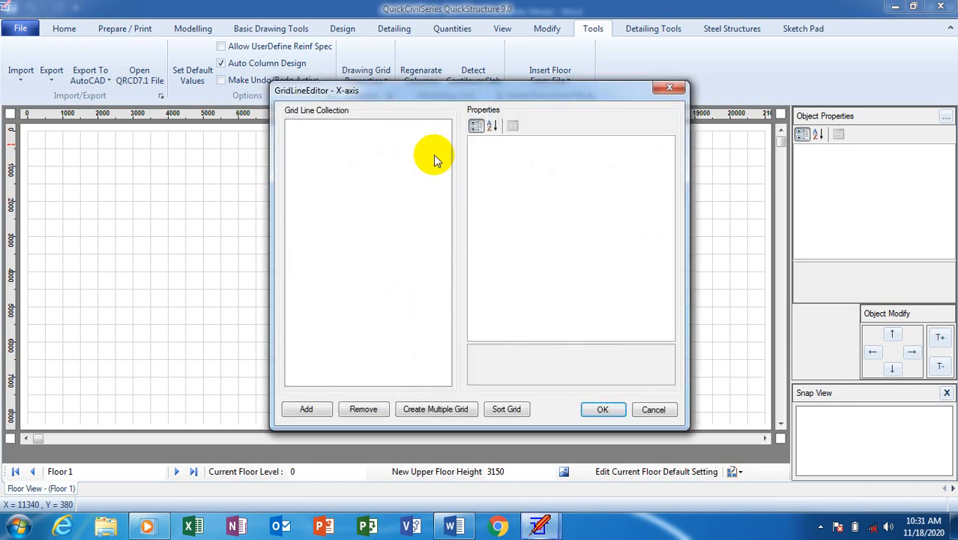
click(430, 410)
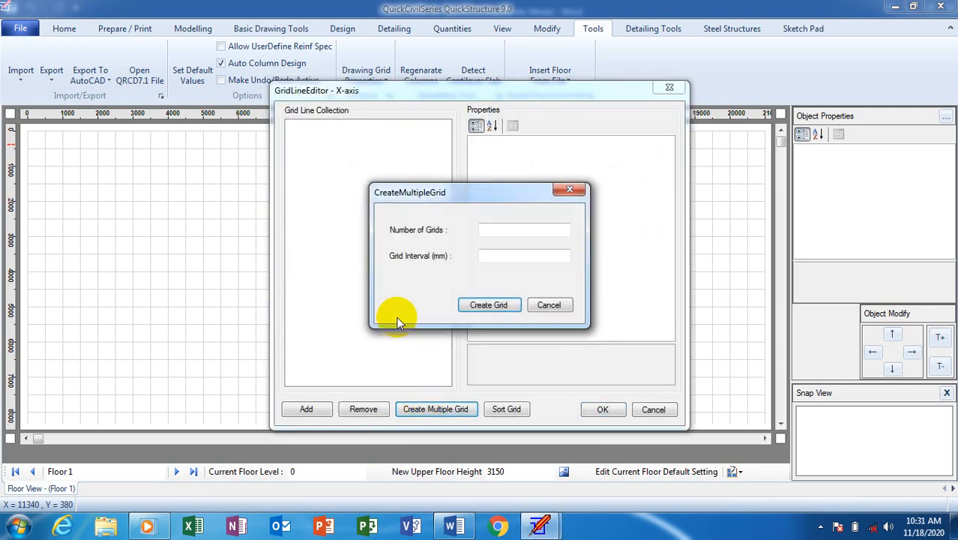
click(508, 229)
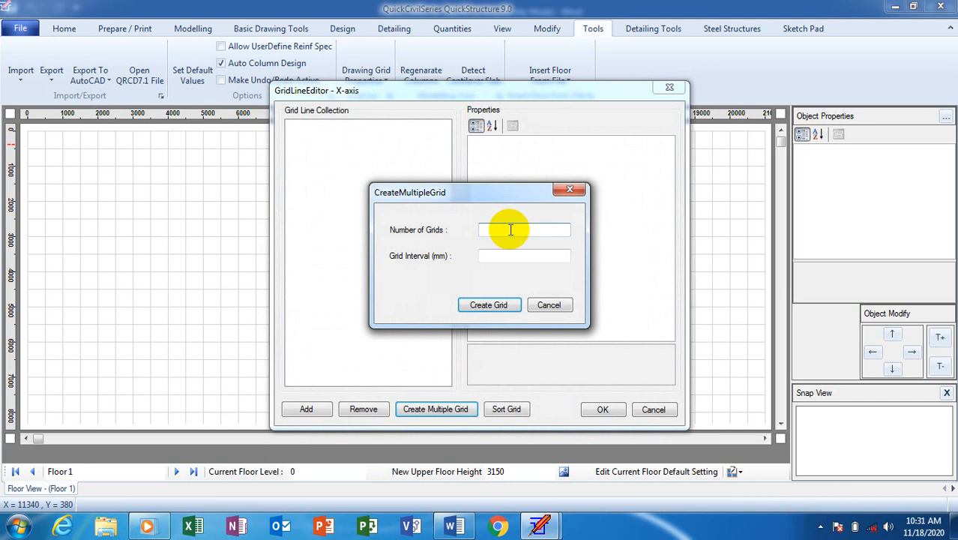
text(4)
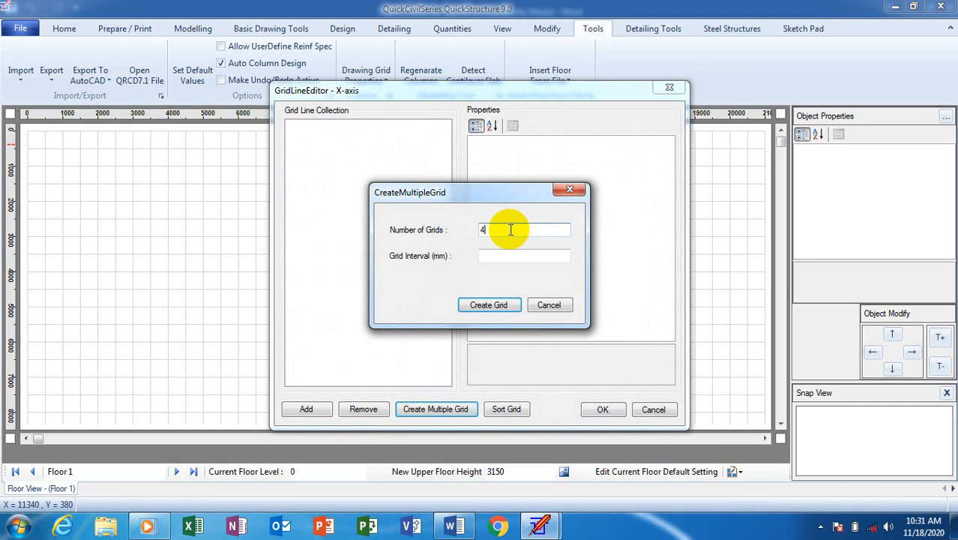
click(494, 306)
Set the grid line distance of X-Axis Grid 1 to 0.
click(319, 127)
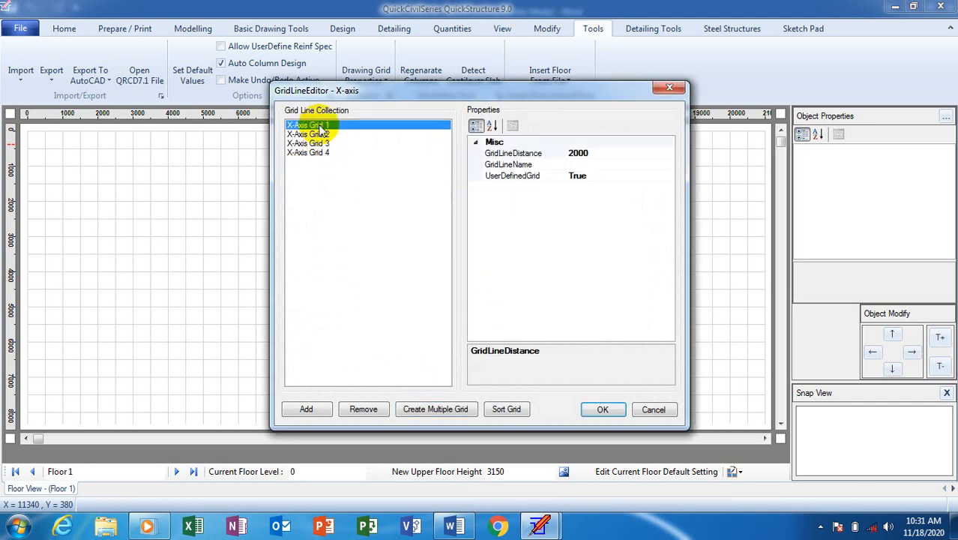
click(589, 153)
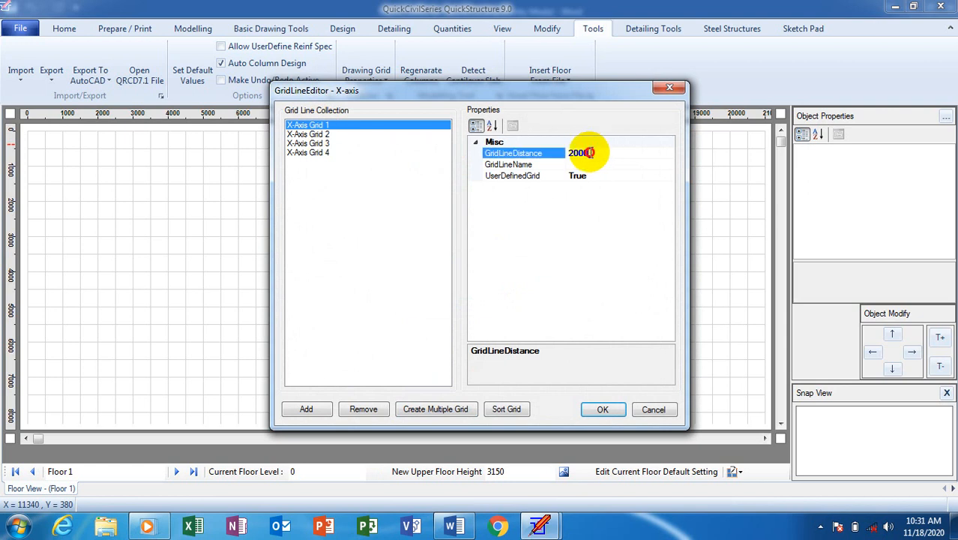
double_click(577, 153)
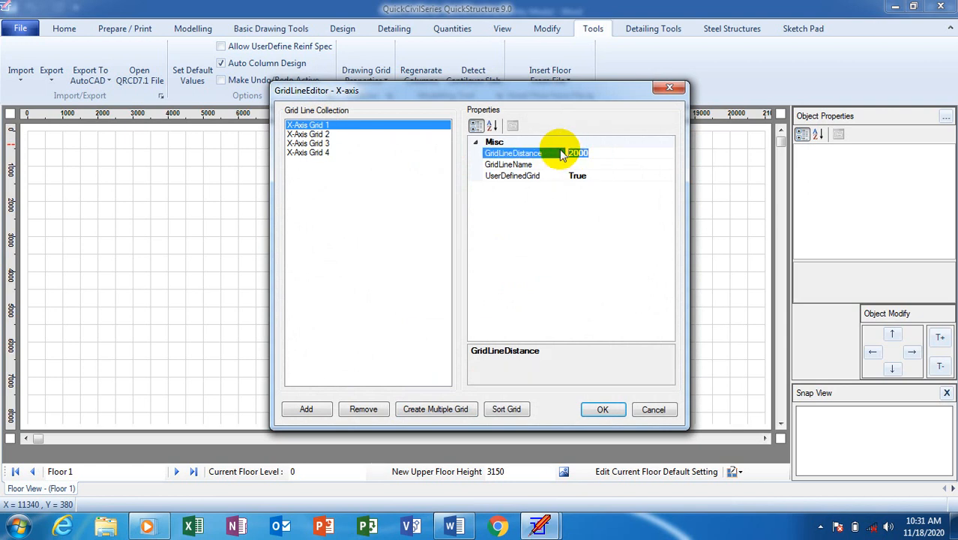
text(0)
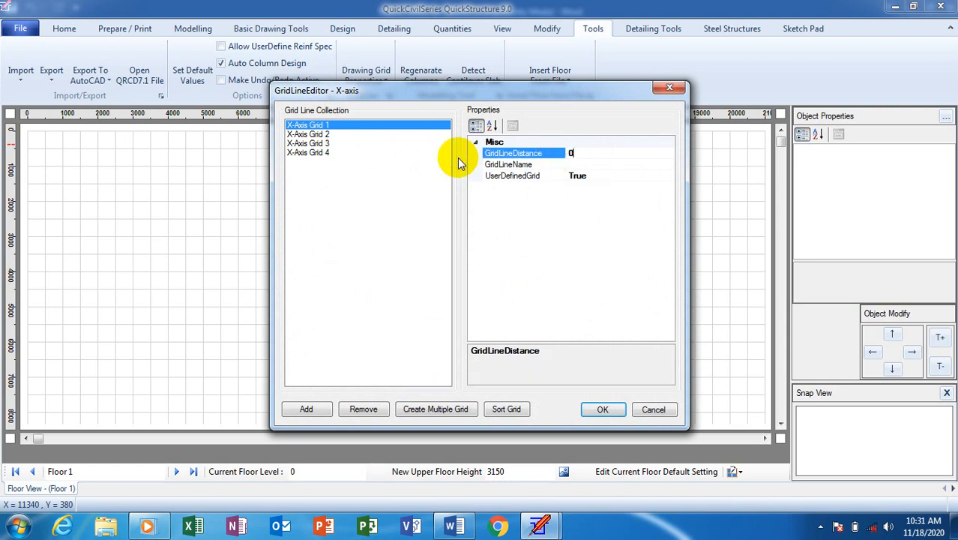
Set the grid line distance of X-Axis Grid 2 and X-Axis Grid 3 to 4000 each.
click(309, 134)
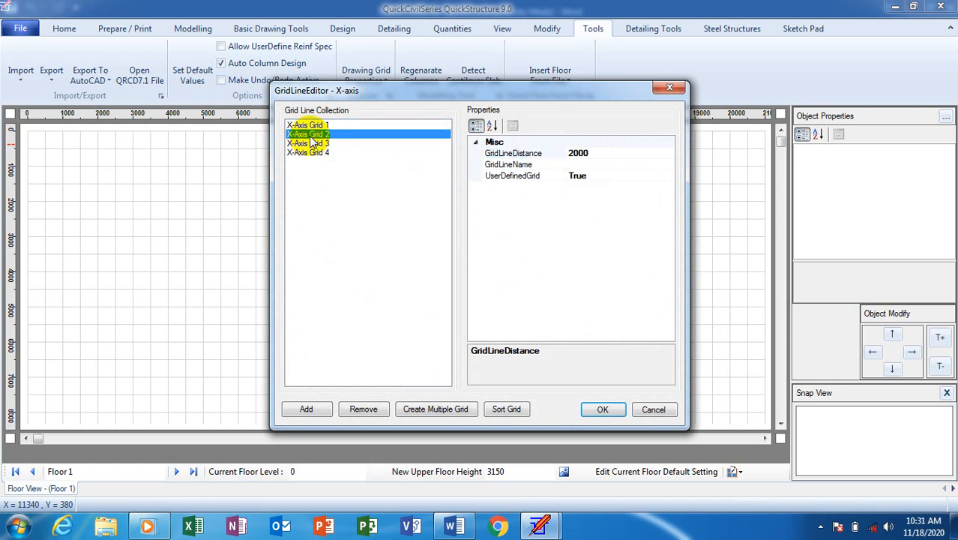
click(580, 154)
text(4000)
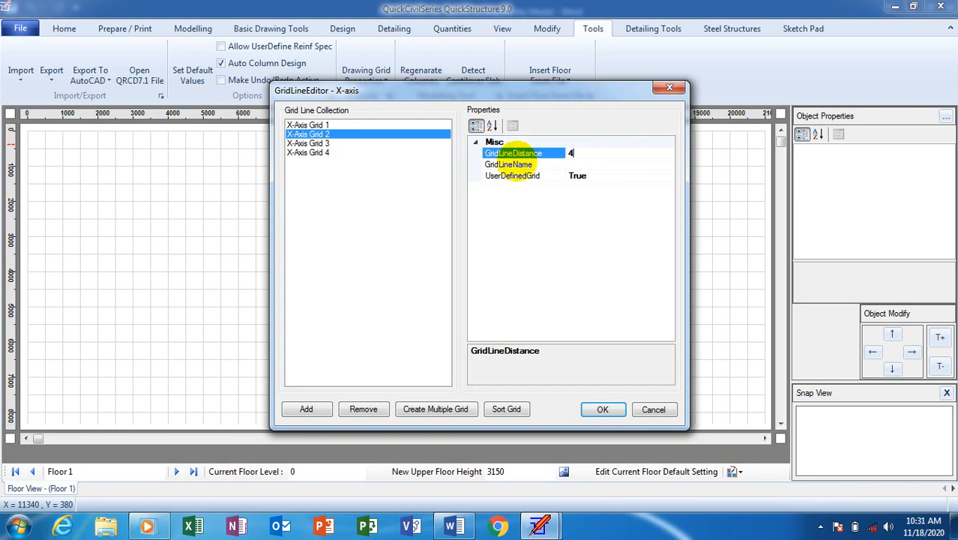
click(315, 143)
click(596, 151)
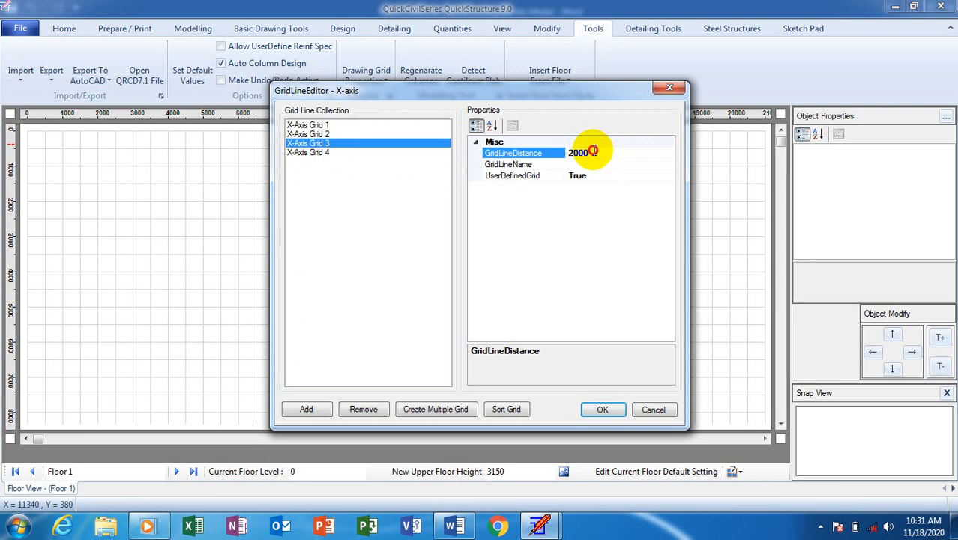
text(40)
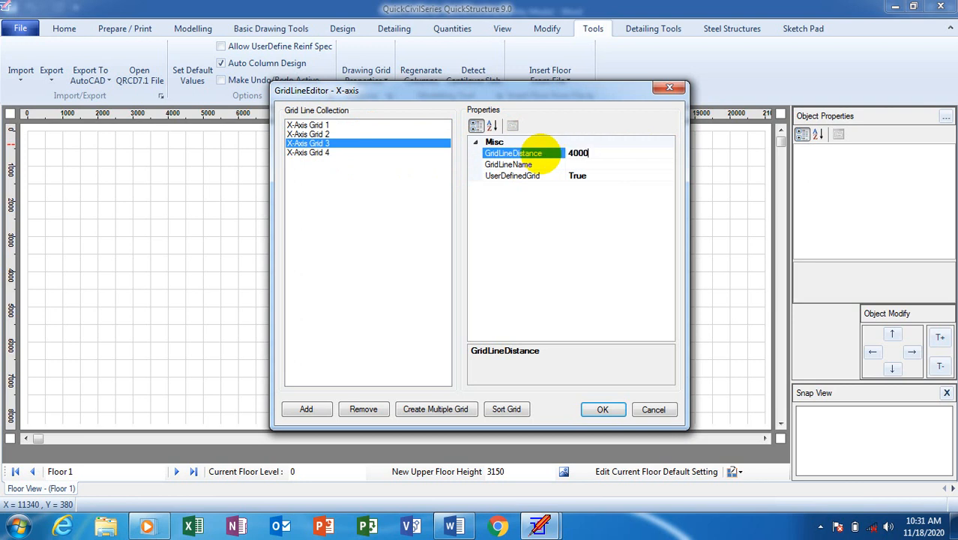
text(00)
Try to set the grid line distance of X-Axis Grid 4 to 4000.
click(313, 153)
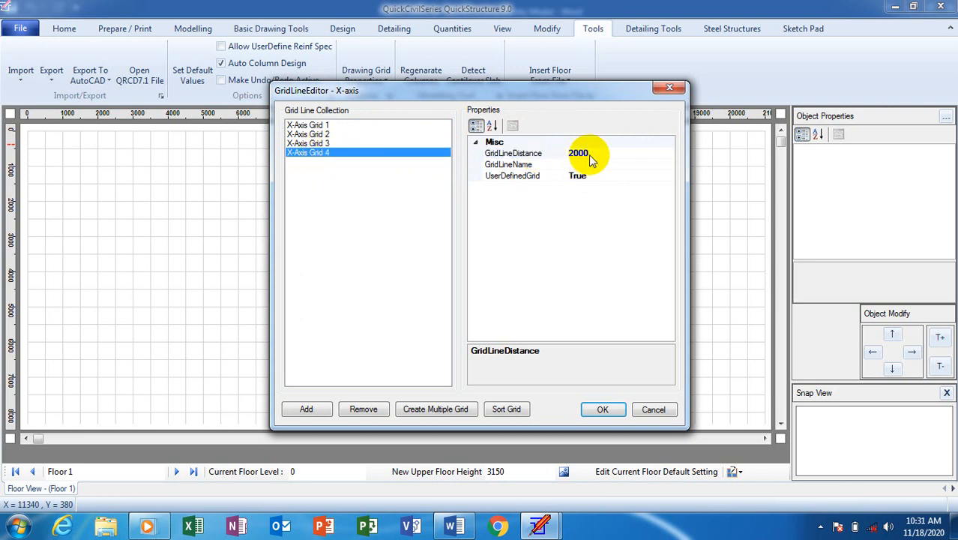
click(591, 154)
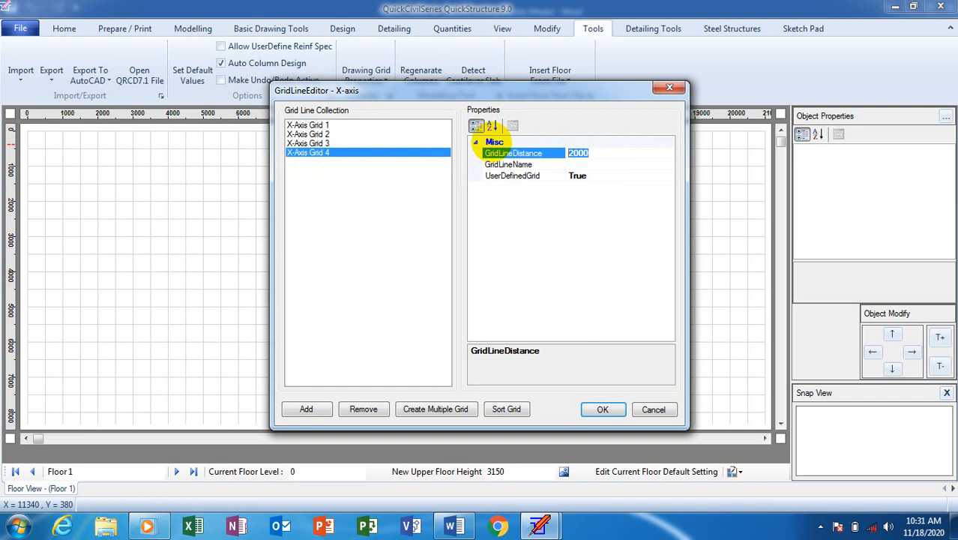
text(4000)
click(327, 135)
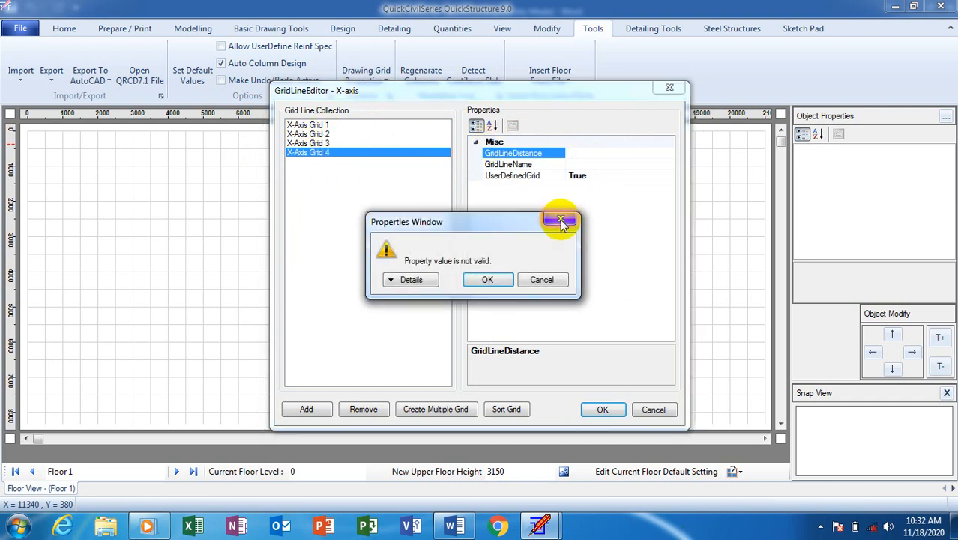
click(559, 219)
Check the grid line distances entered for X-Axis Grids 1, 2 and 3.
click(323, 133)
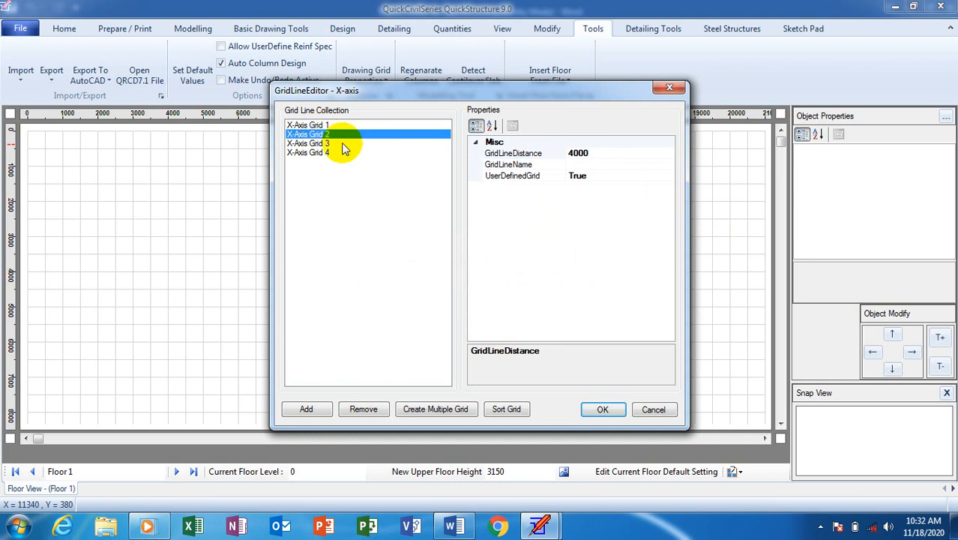
click(318, 125)
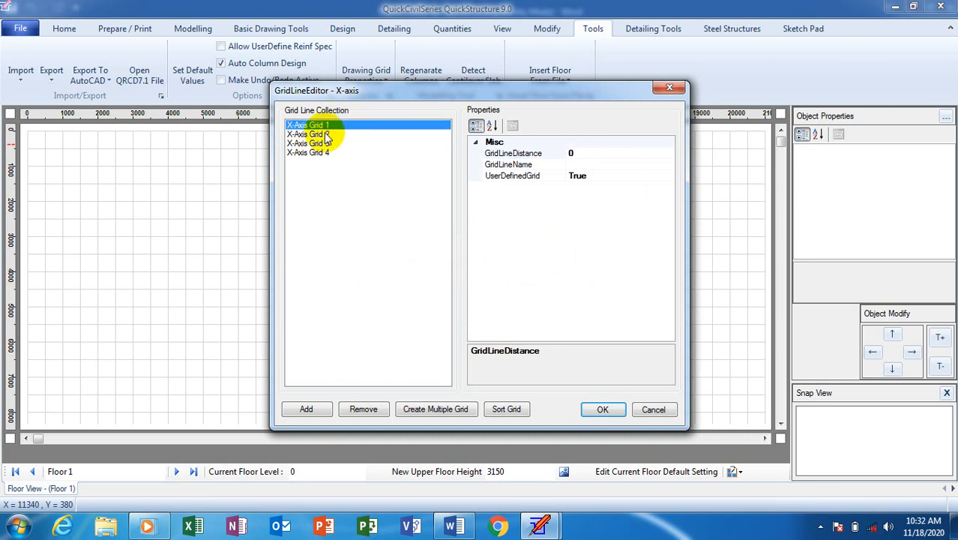
click(326, 135)
click(324, 143)
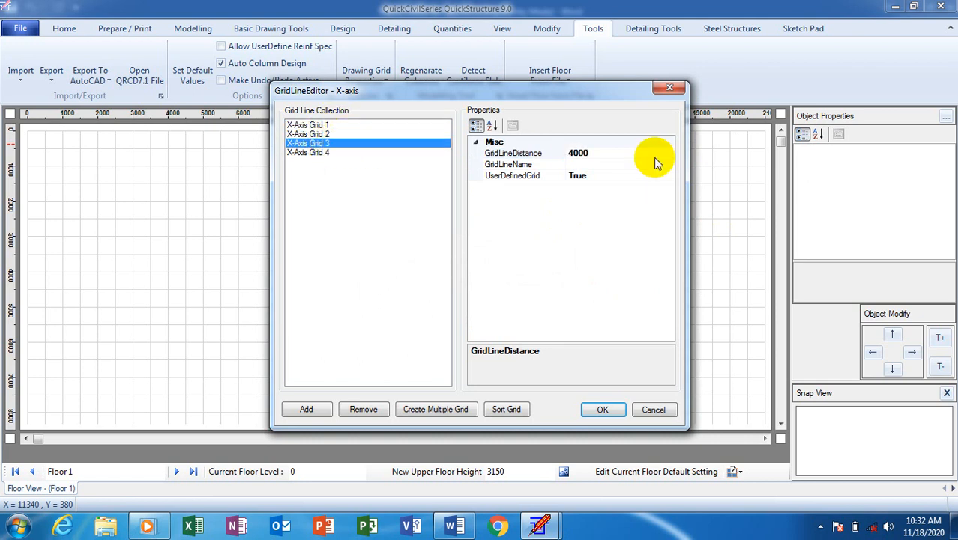
Set the grid line distance of X-Axis Grid 3 to 8000.
click(589, 152)
click(573, 152)
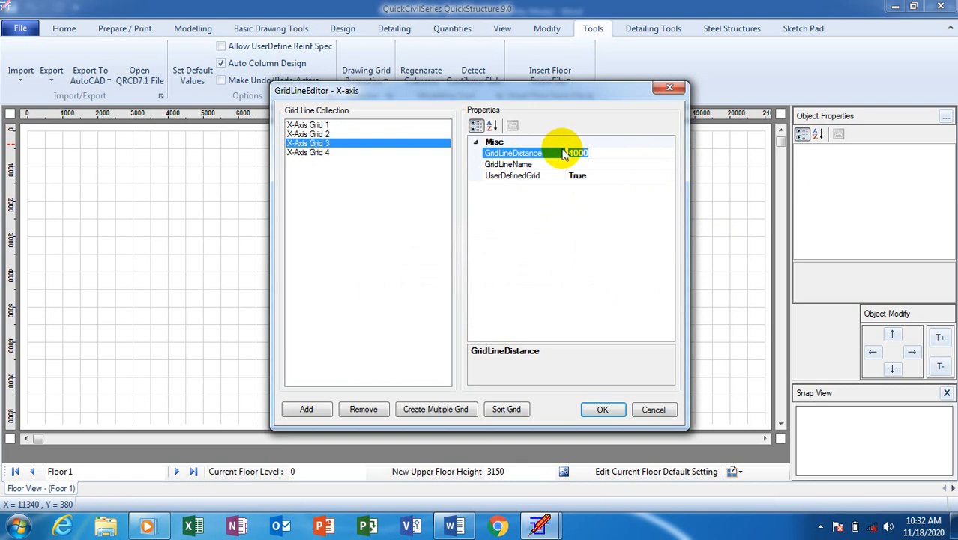
text(8000)
Set the grid line distance of X-Axis Grid 4 to 12000 and accept the X-axis grid lines.
click(330, 153)
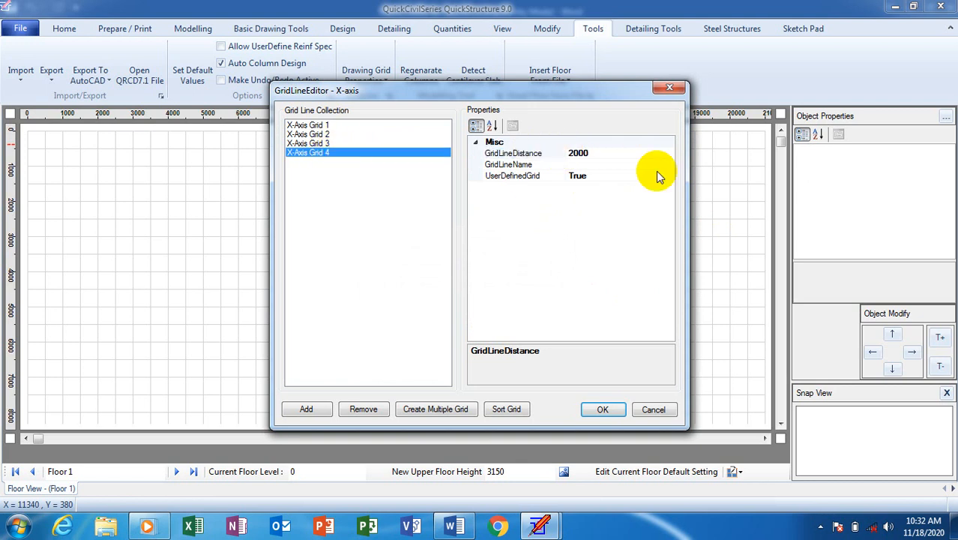
click(599, 155)
click(592, 154)
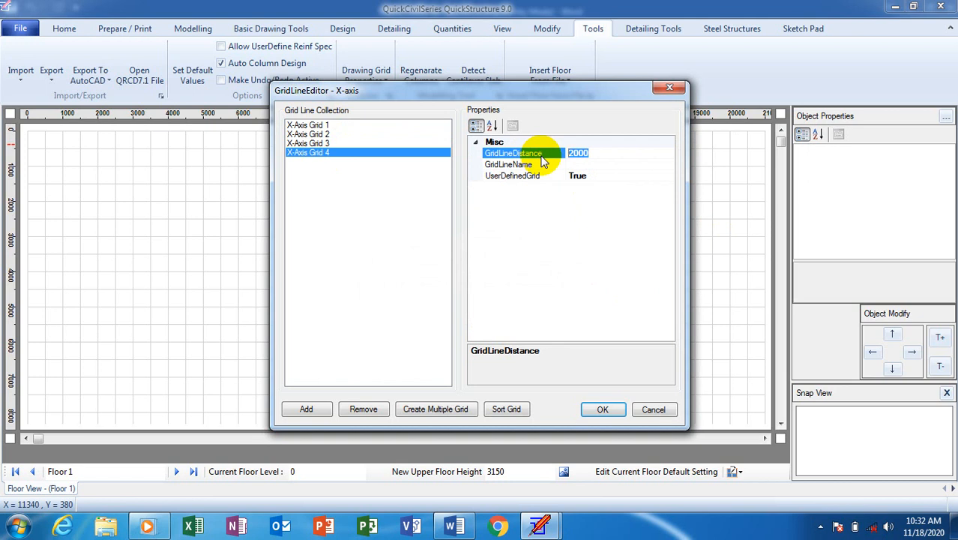
text(12000)
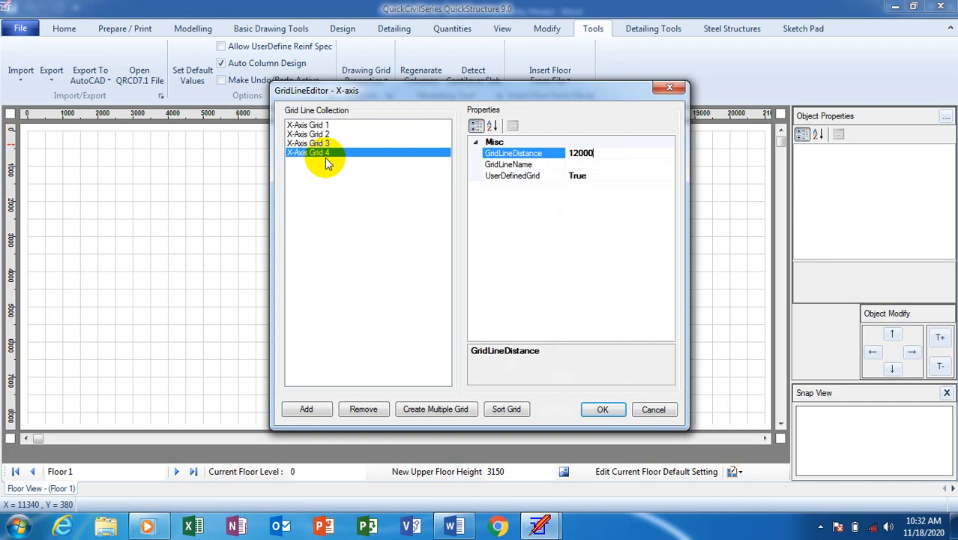
click(600, 153)
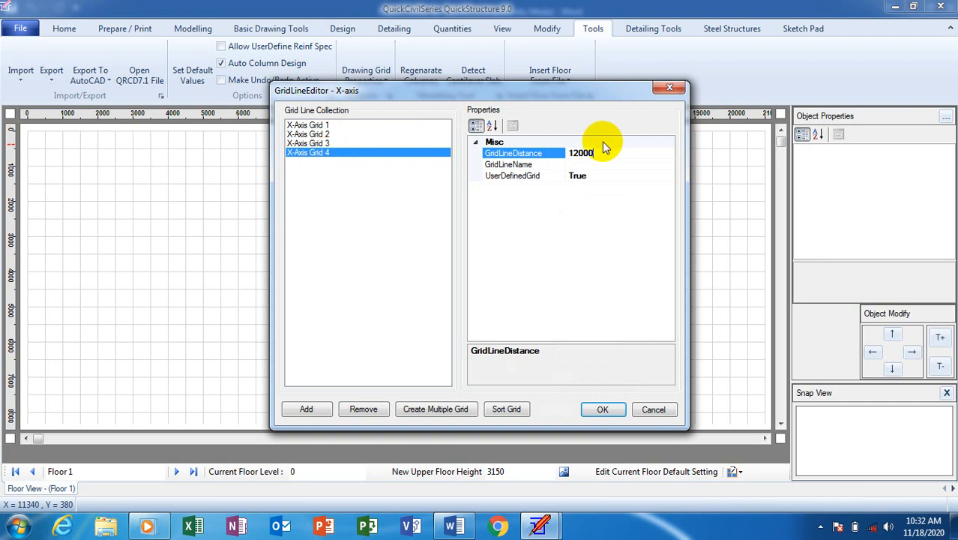
click(600, 409)
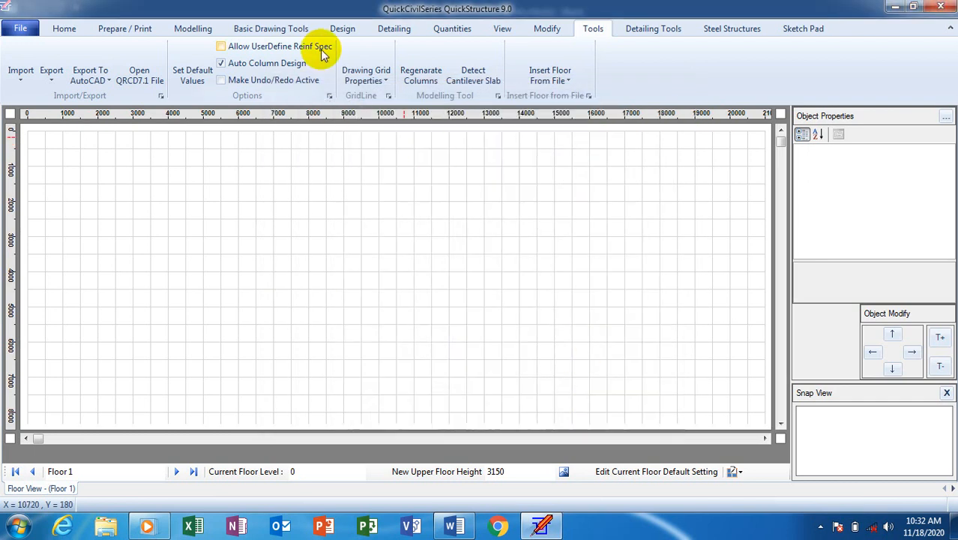
Create four Y-axis grid lines at once for the floor, leaving the grid interval blank.
click(368, 78)
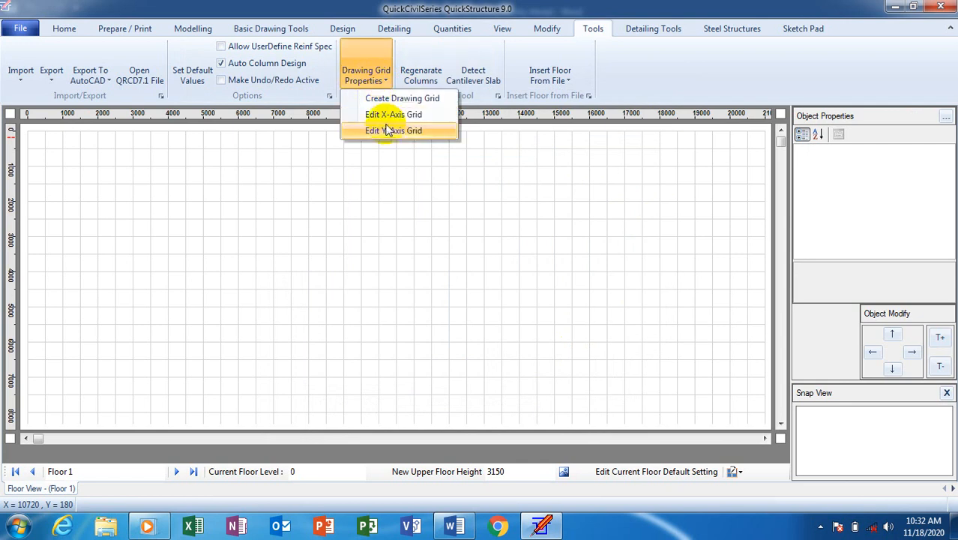
click(387, 130)
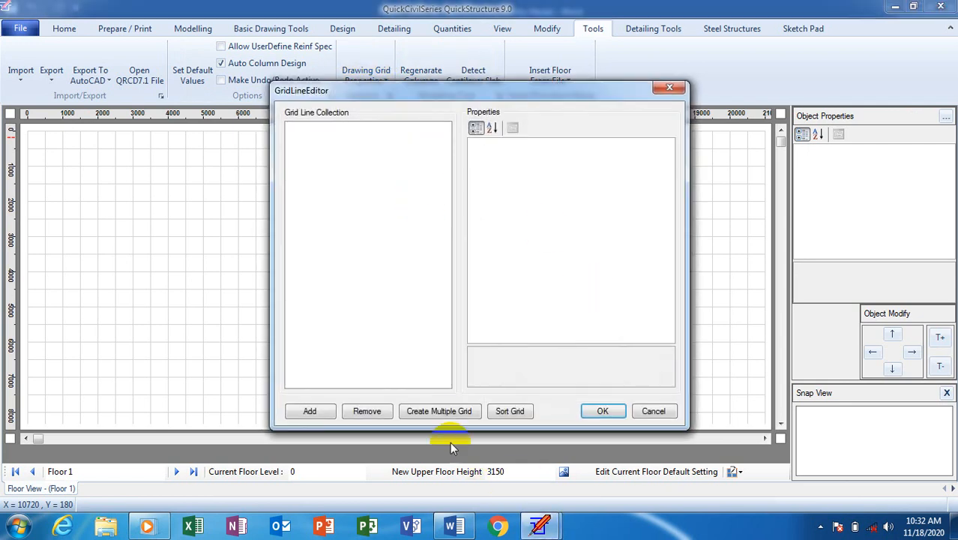
click(441, 411)
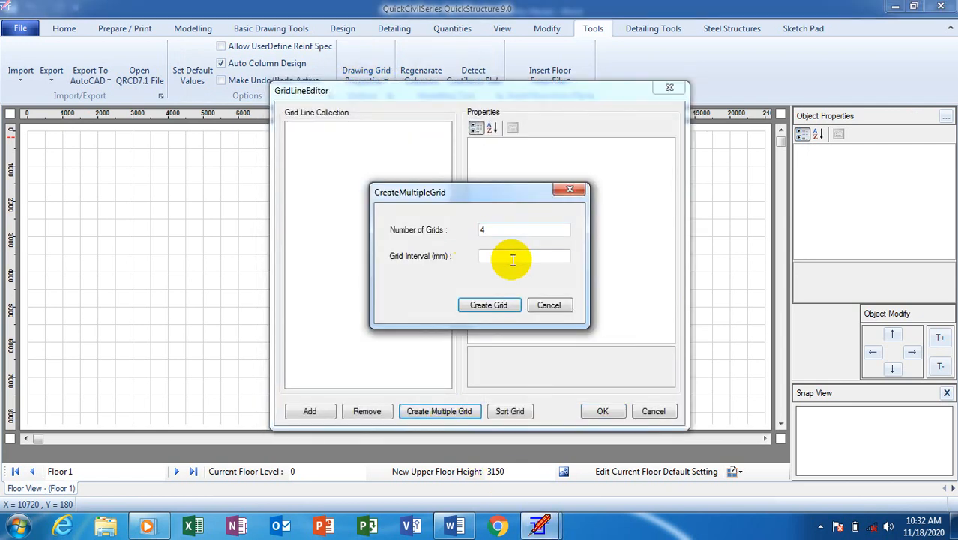
click(489, 308)
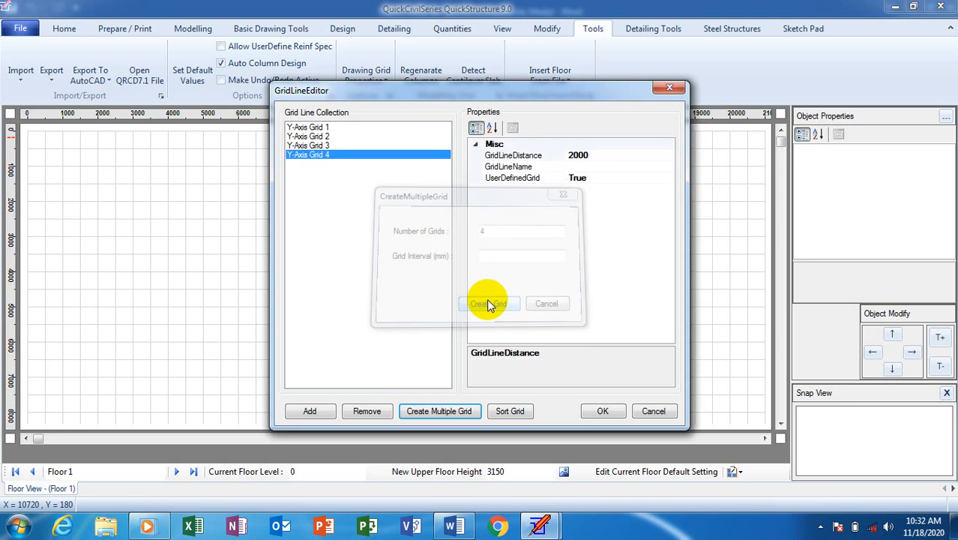
Set the grid line distance of Y-Axis Grid 1 to 0 and of Y-Axis Grid 2 to 4000.
click(321, 129)
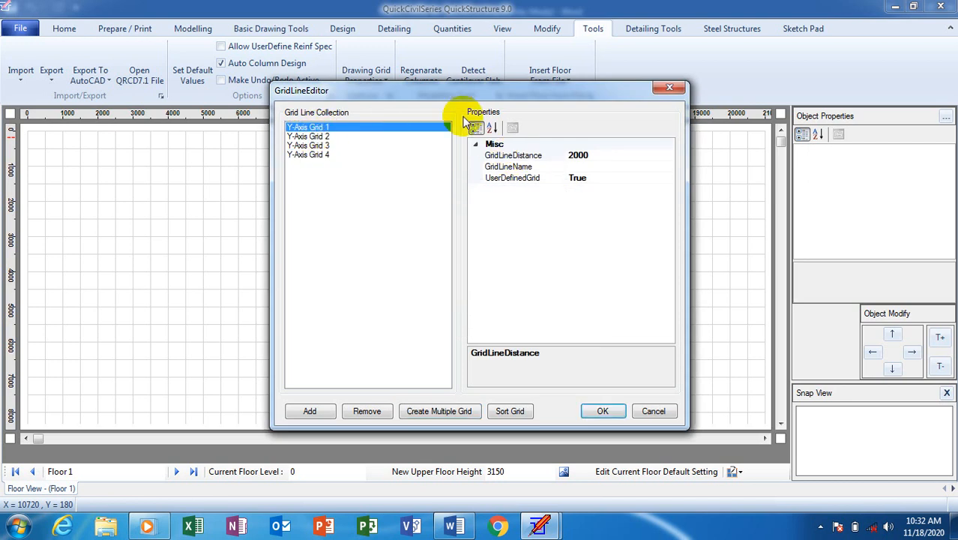
click(583, 155)
text(0)
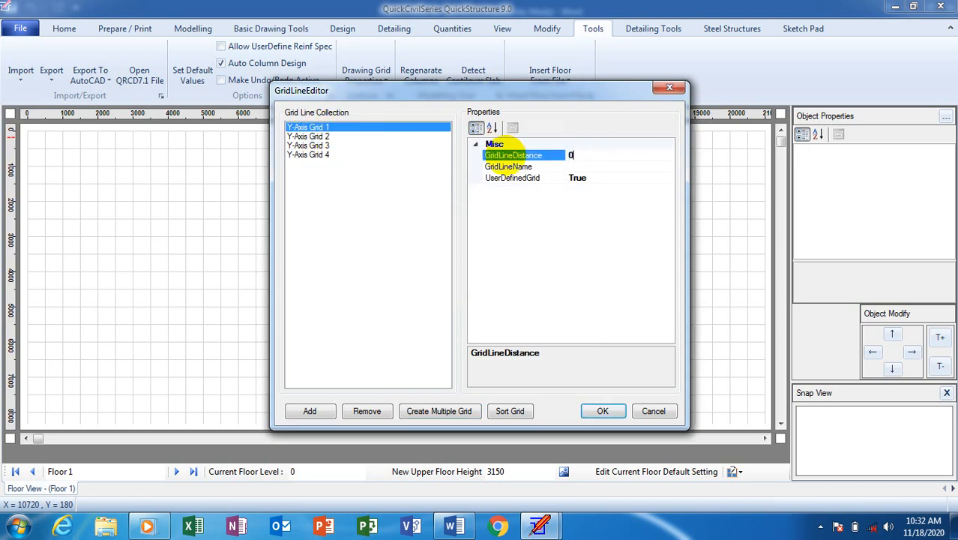
click(307, 136)
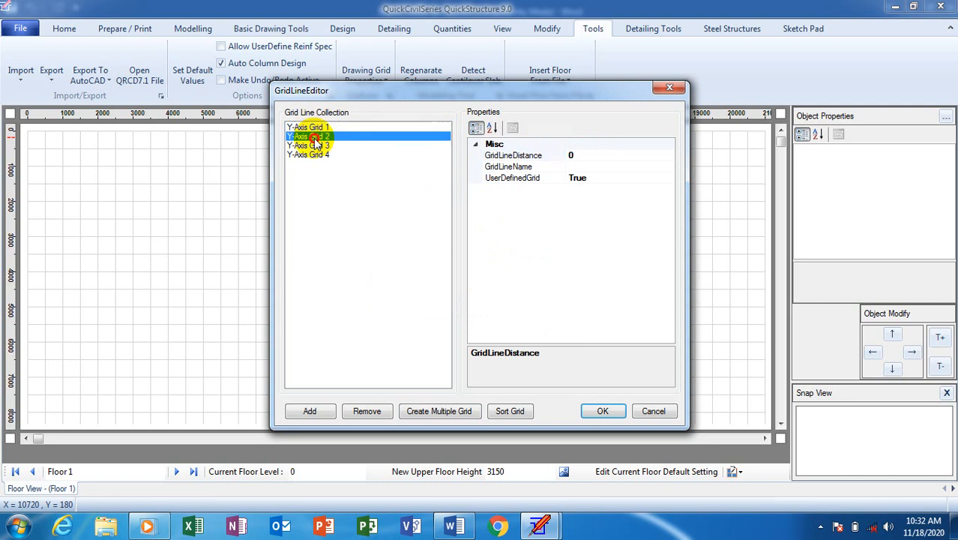
click(610, 155)
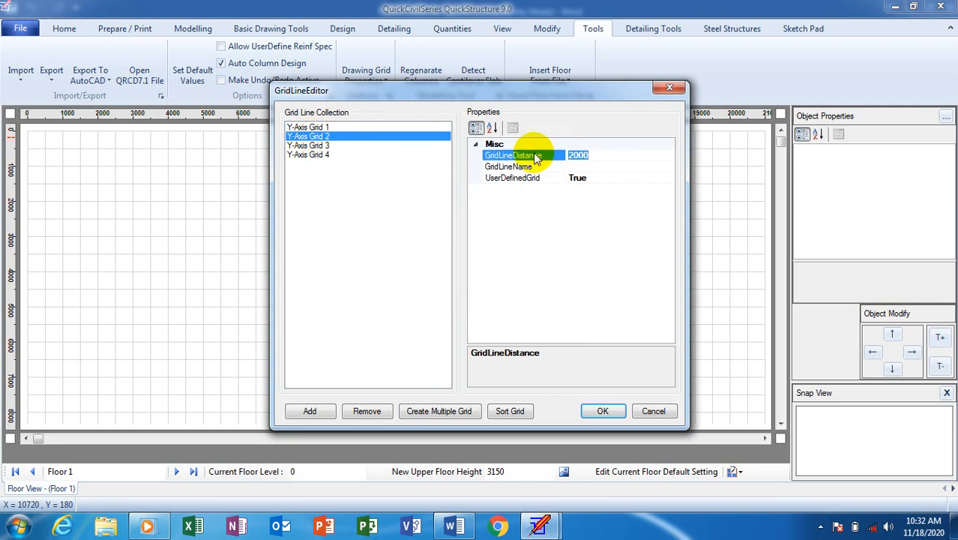
text(4000)
Set the grid line distance of Y-Axis Grid 3 to 4000.
click(307, 145)
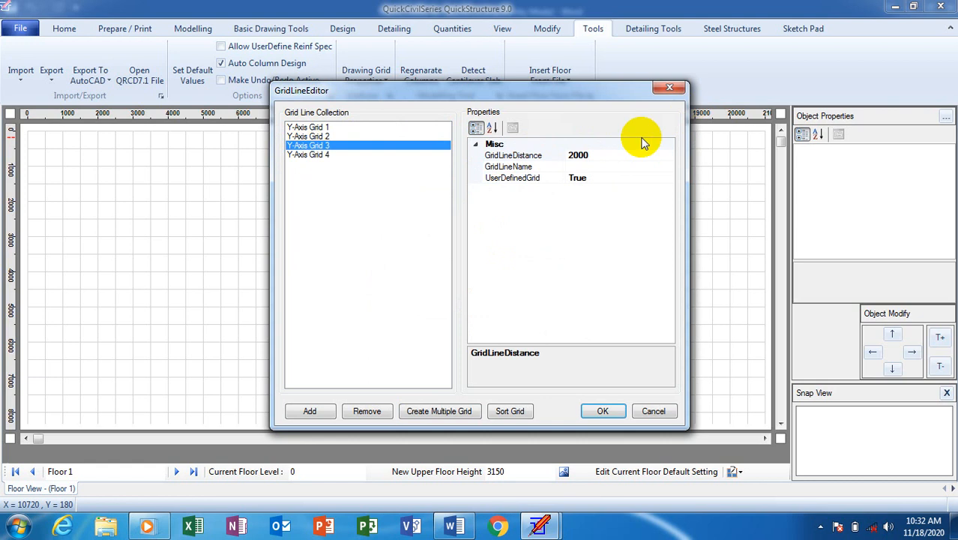
click(609, 155)
click(555, 155)
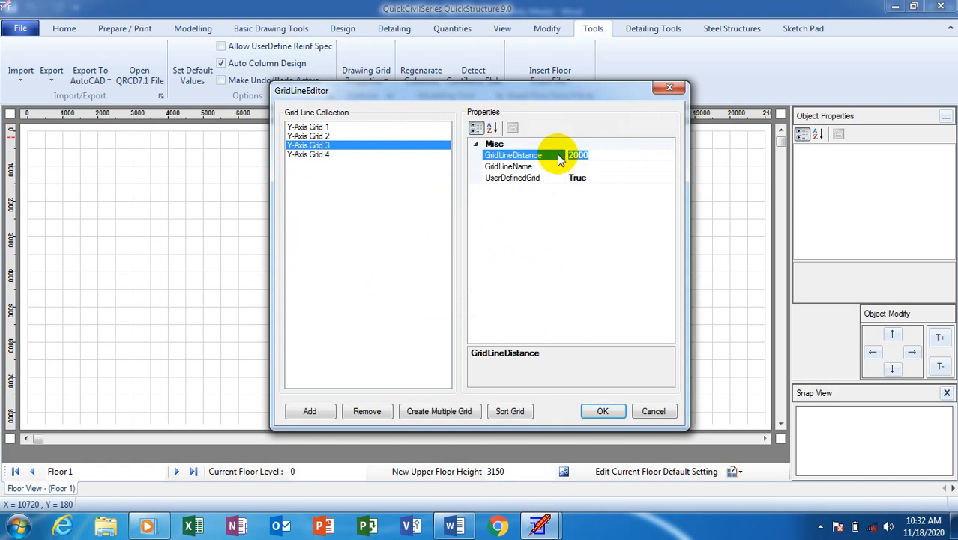
text(4000)
Try to enter a new grid line distance for Y-Axis Grid 4.
click(325, 156)
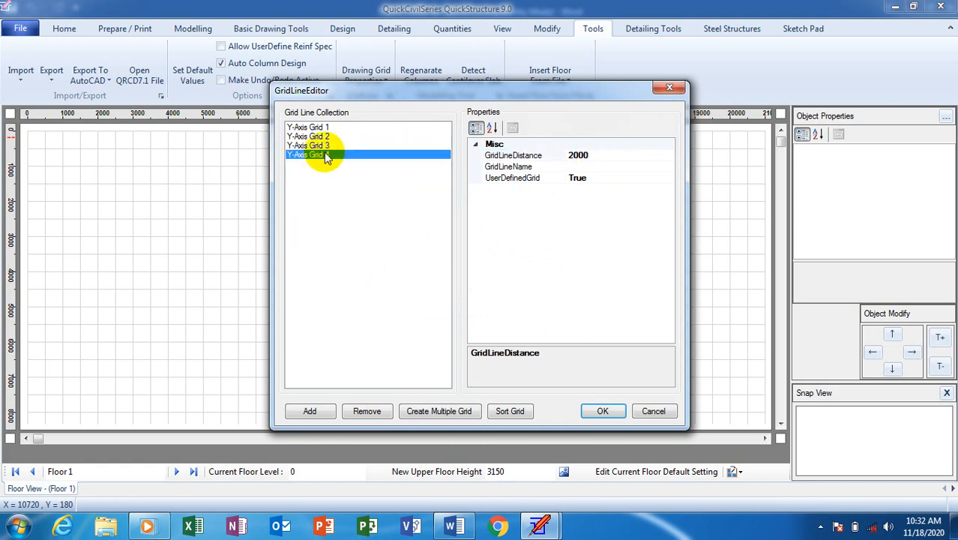
click(592, 155)
click(552, 157)
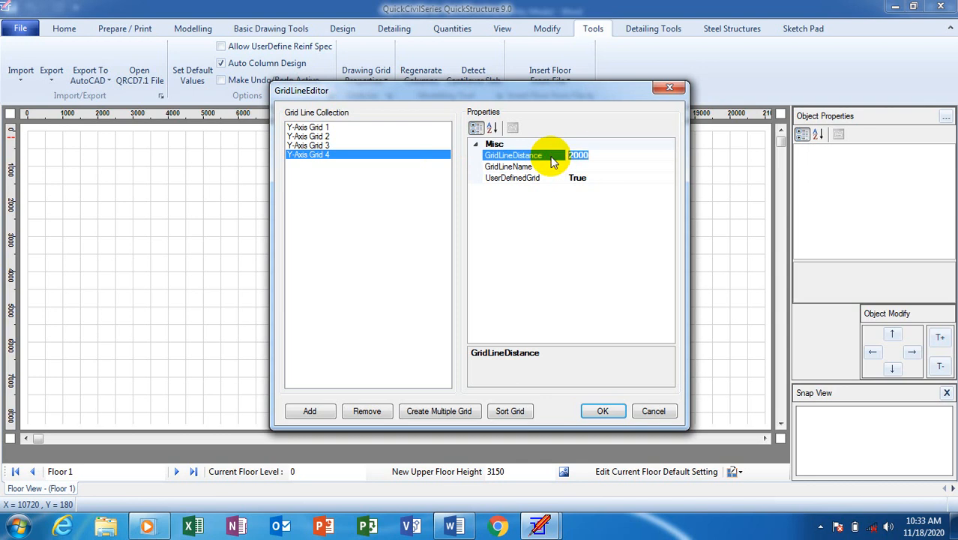
text(4)
click(311, 146)
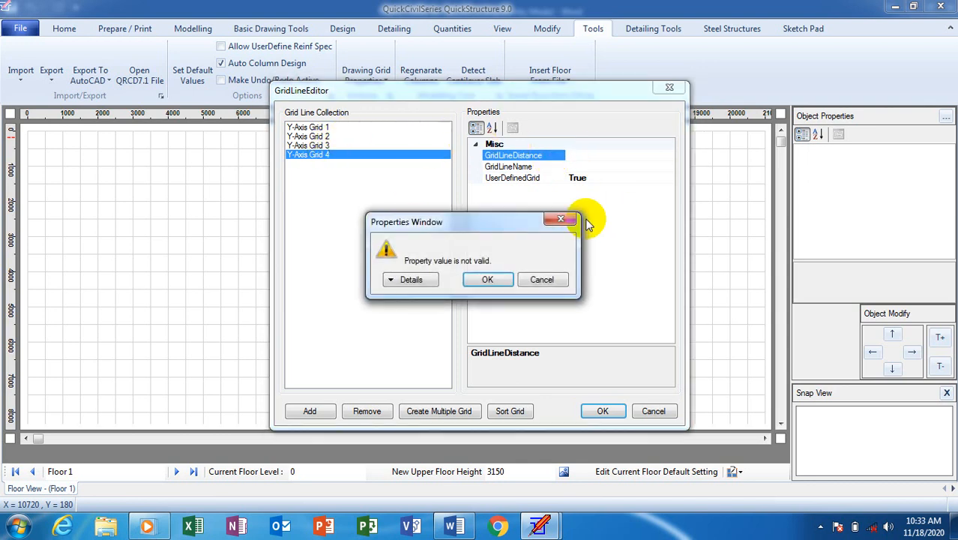
click(559, 220)
Set the grid line distance of Y-Axis Grid 3 to 8000.
click(314, 147)
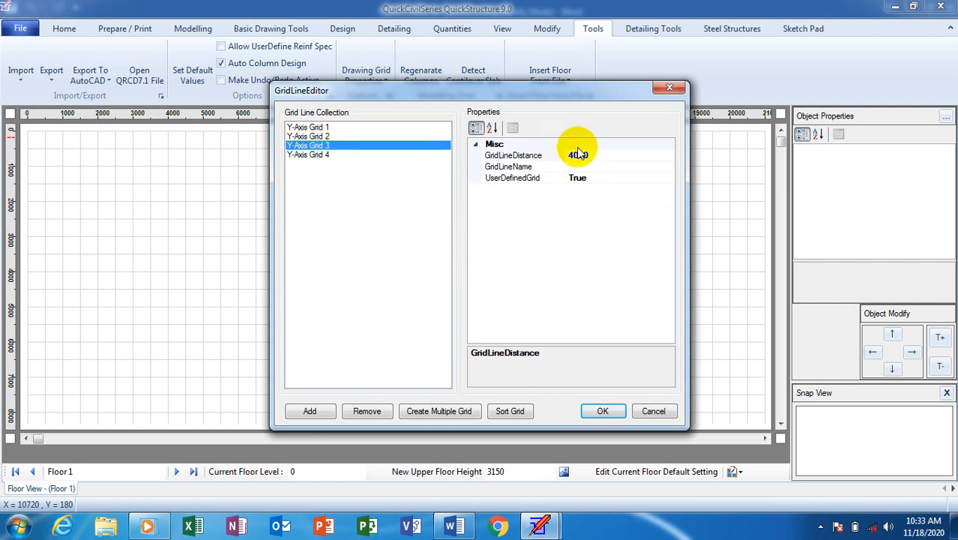
click(600, 153)
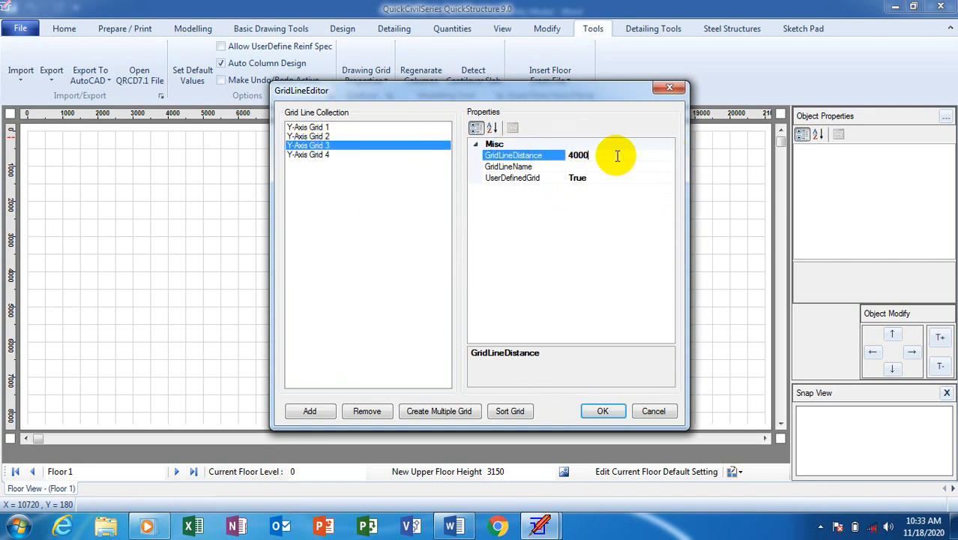
click(525, 156)
text(8-0)
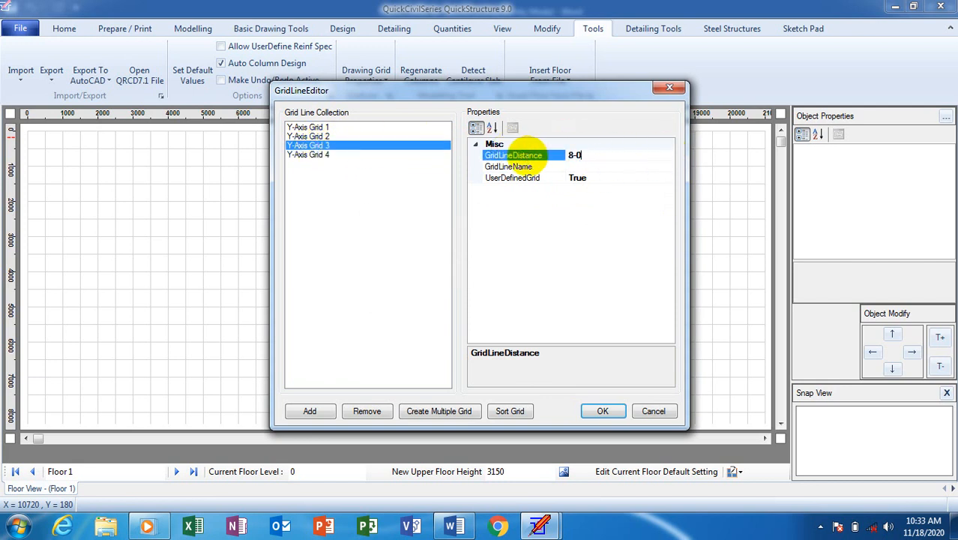
text(000)
Set the grid line distance of Y-Axis Grid 4 to 12000 and accept the Y-axis grid lines.
click(324, 155)
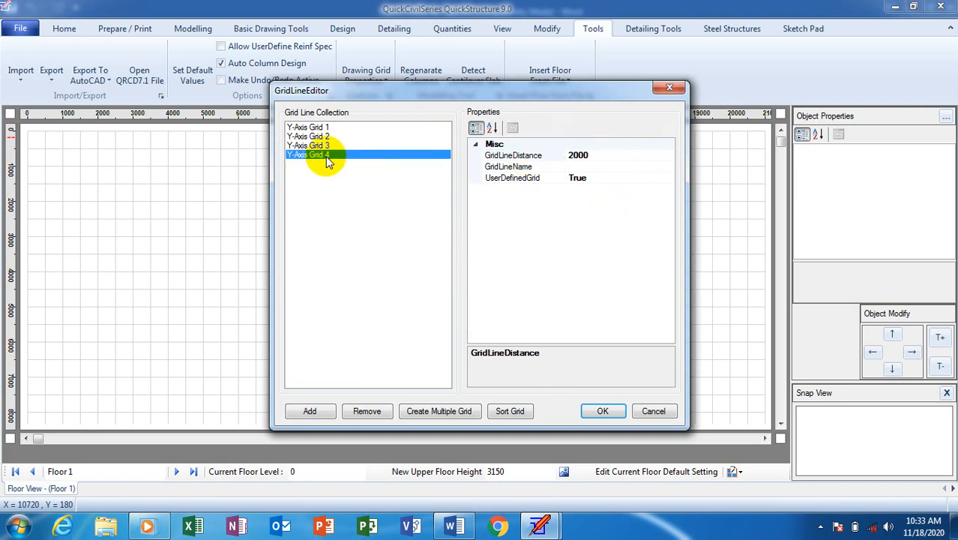
click(530, 150)
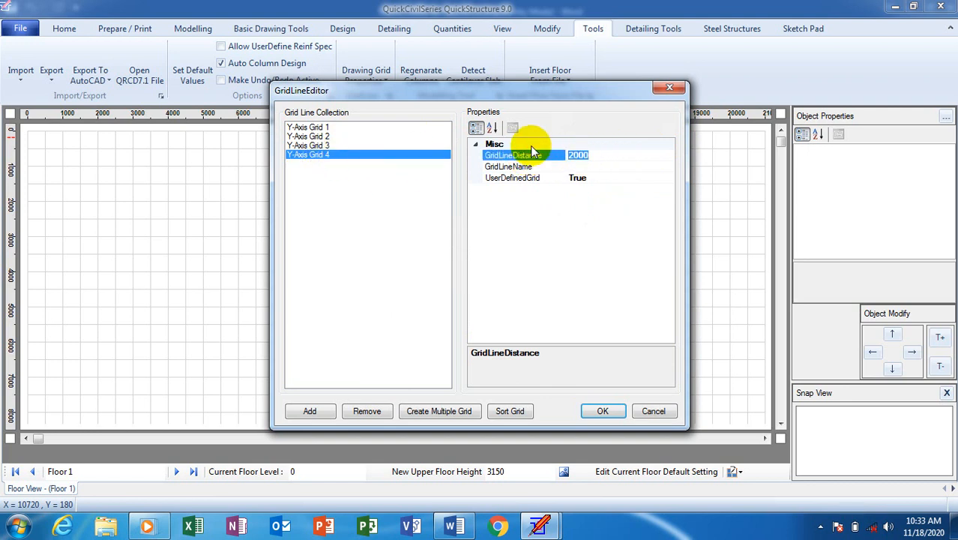
text(12)
click(613, 410)
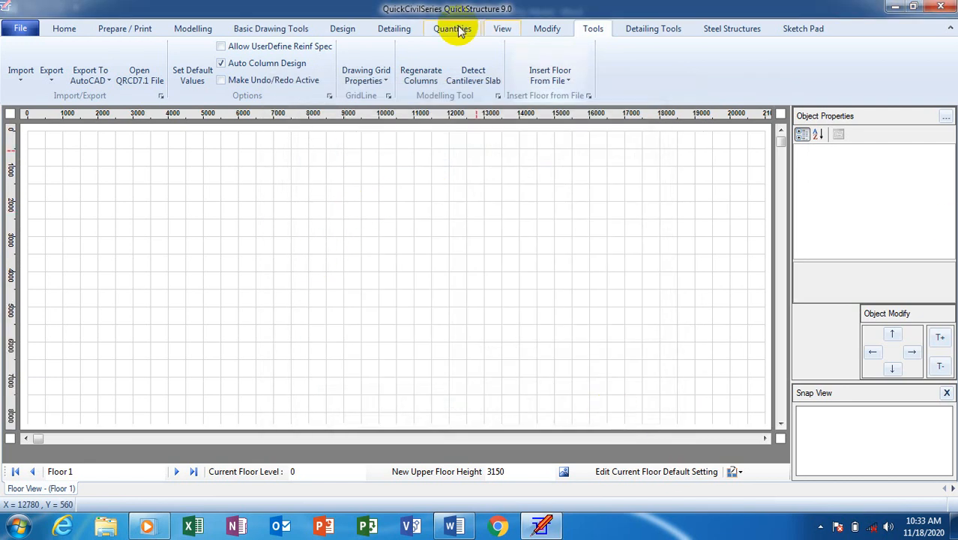
Hide the default background grid lines in the floor view and set the drawing scale to 1:150, after trying 1:75.
click(501, 29)
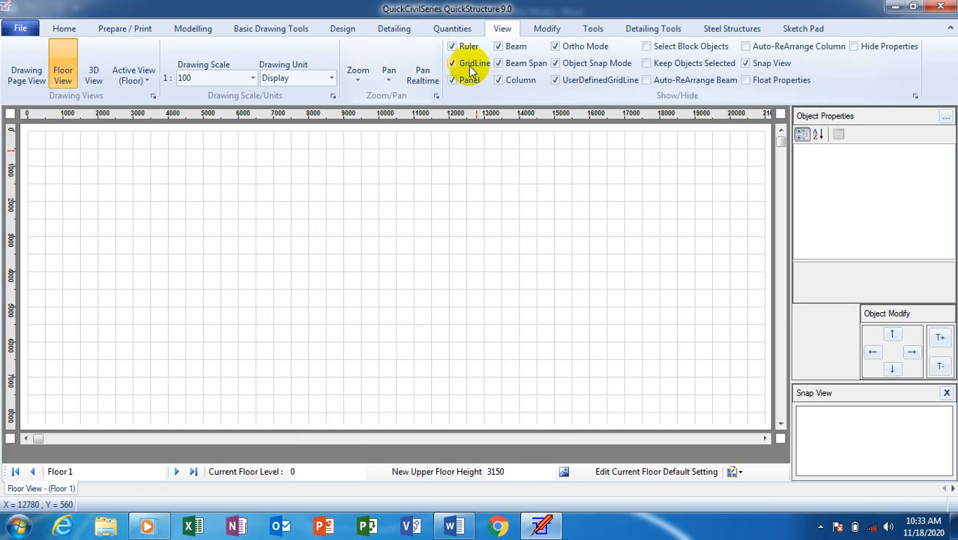
click(453, 64)
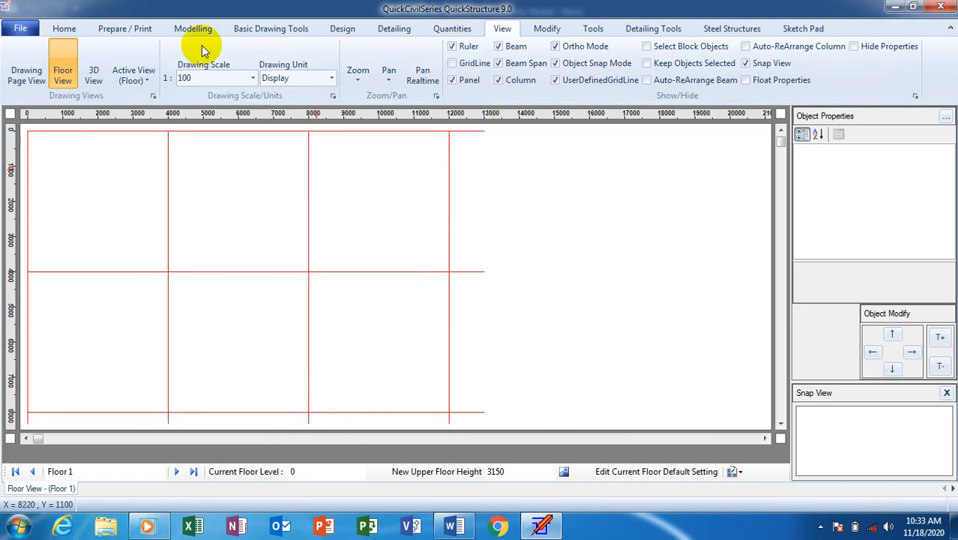
click(255, 79)
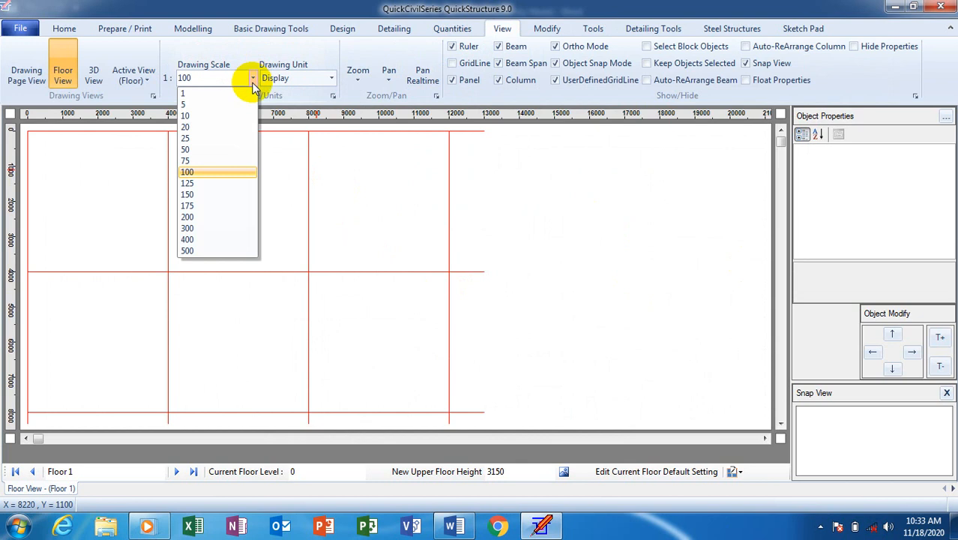
click(196, 158)
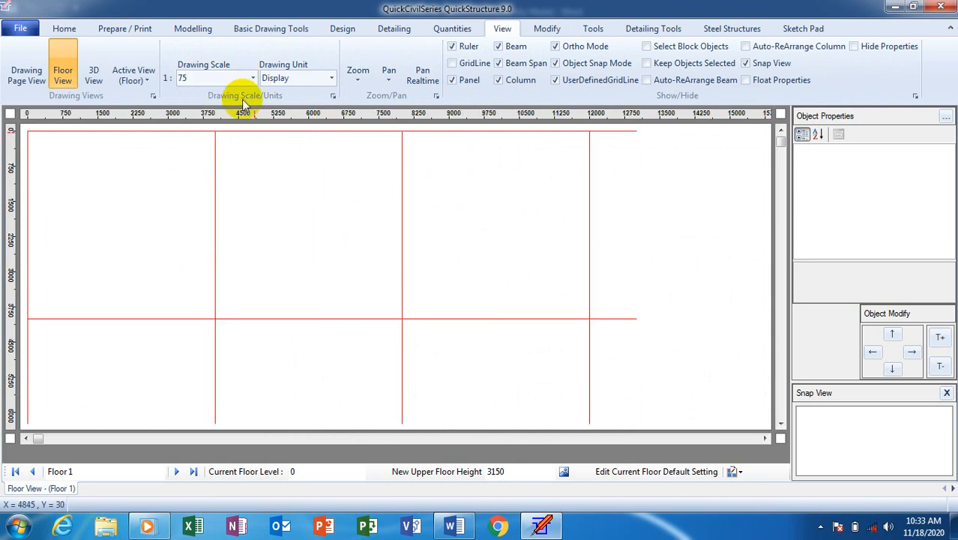
click(253, 77)
click(203, 195)
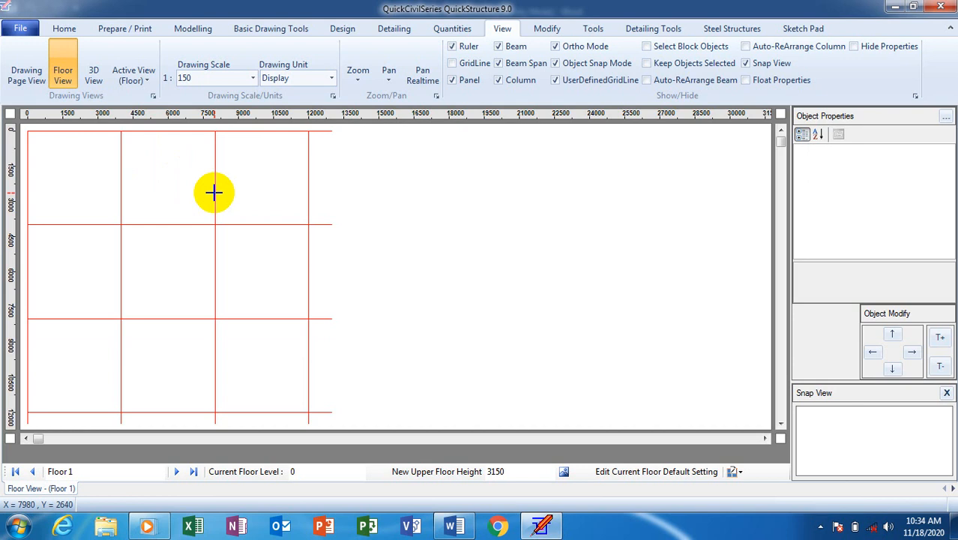
Draw a rectangular panel filling the upper-left bay of the user-defined grid, about 4000 by 4000 mm.
click(203, 31)
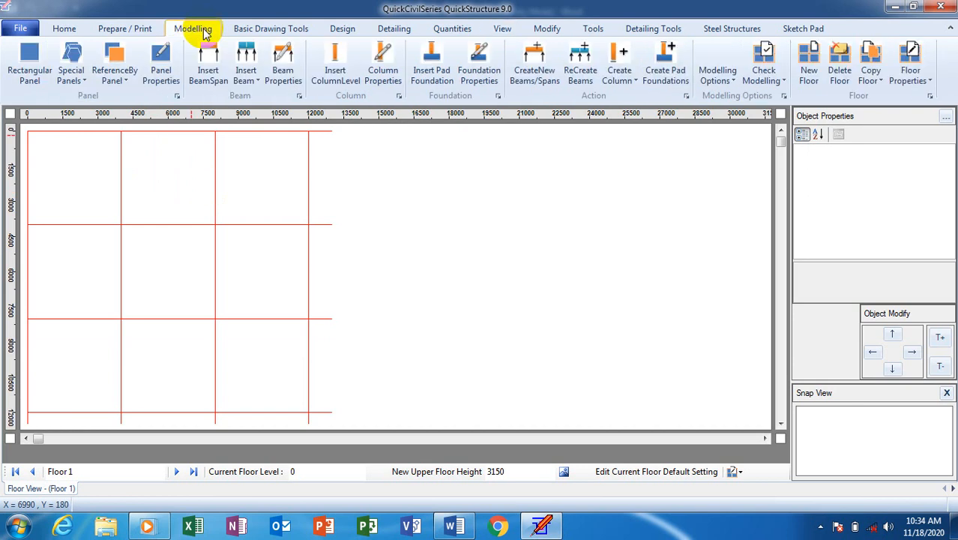
click(30, 54)
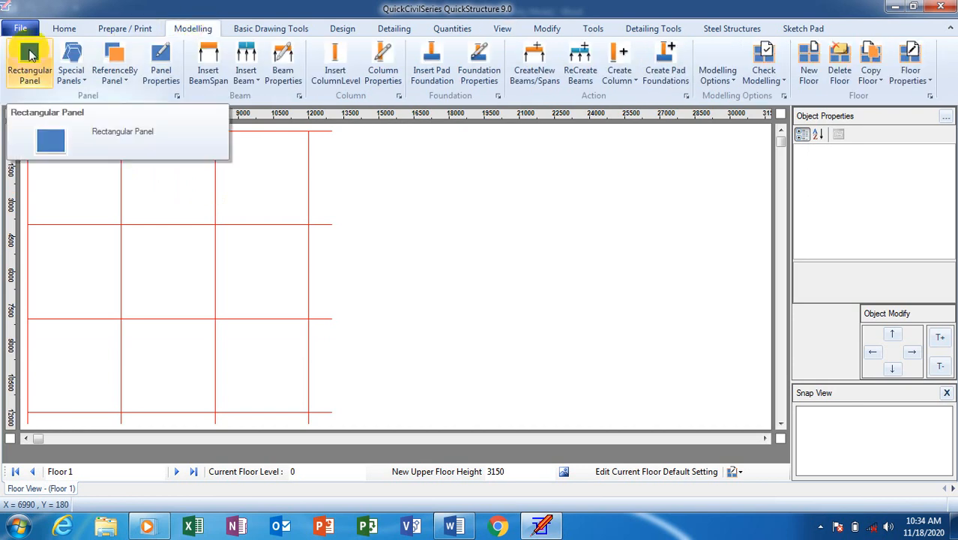
click(30, 54)
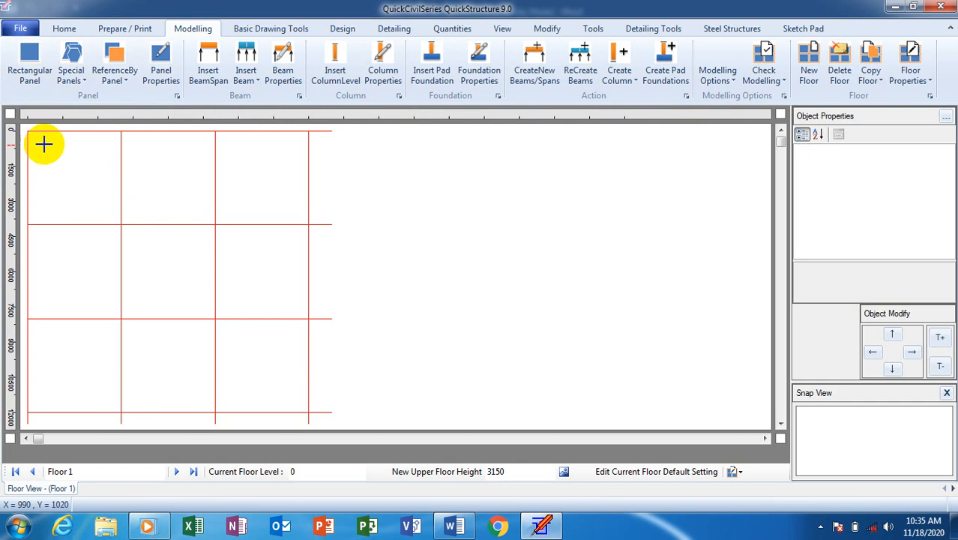
drag(30, 131, 117, 223)
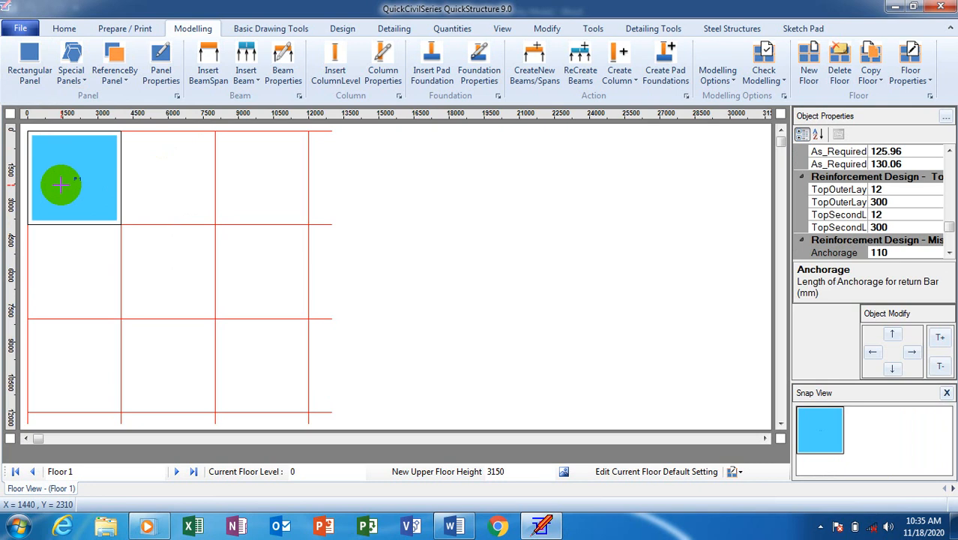
Review the new panel's object properties, from its reinforcement design values back to its appearance and geometry, including the panel depth.
click(949, 150)
click(949, 151)
click(949, 150)
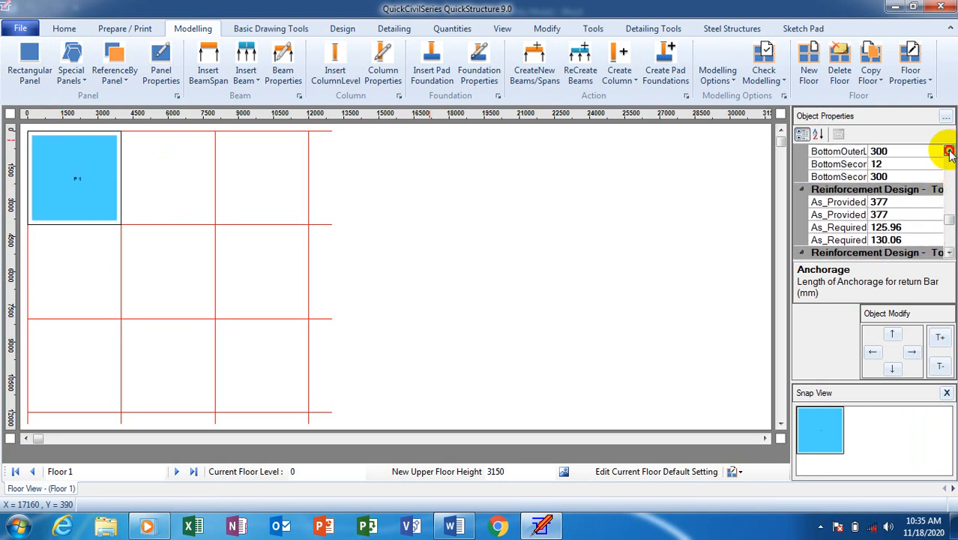
click(949, 151)
click(949, 151)
click(949, 151)
click(949, 150)
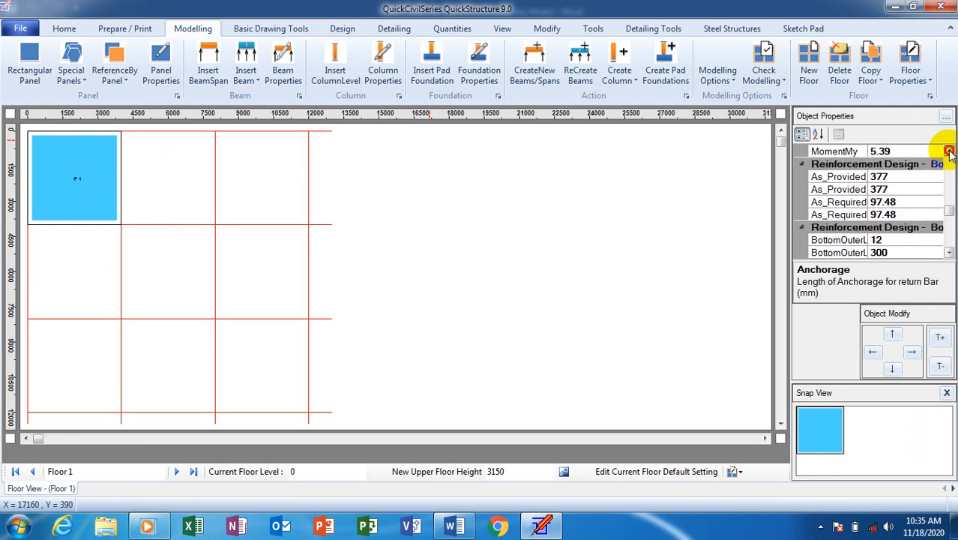
click(949, 150)
click(949, 150)
drag(949, 151, 949, 152)
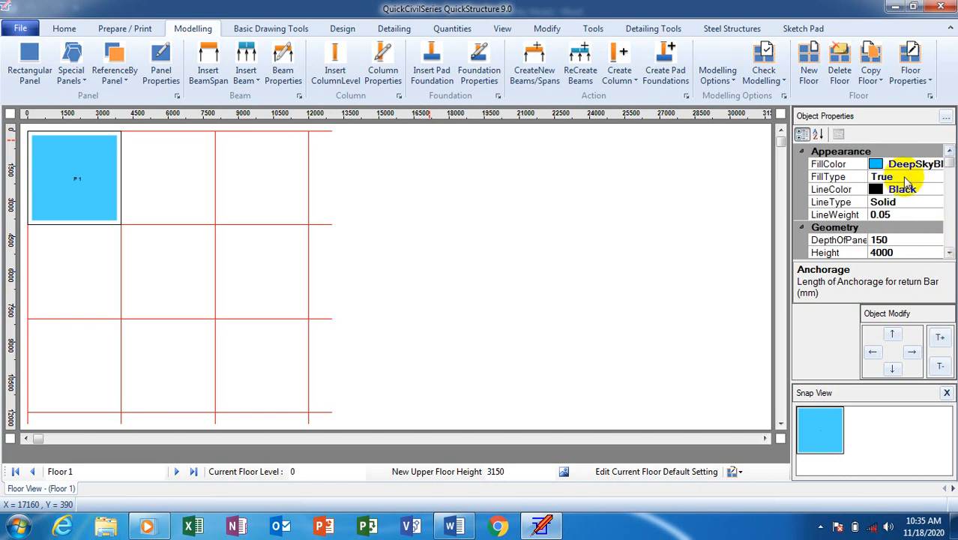
click(949, 253)
click(949, 255)
click(949, 255)
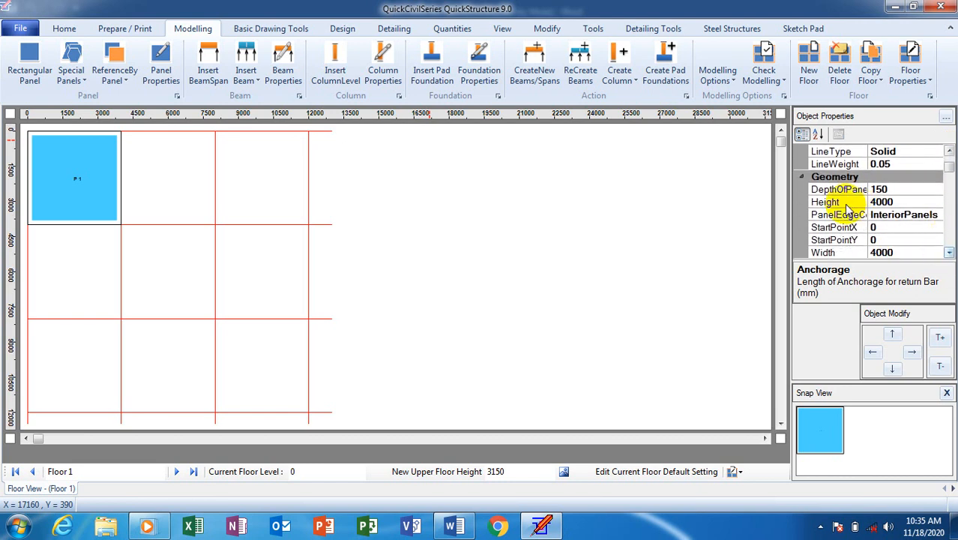
click(903, 192)
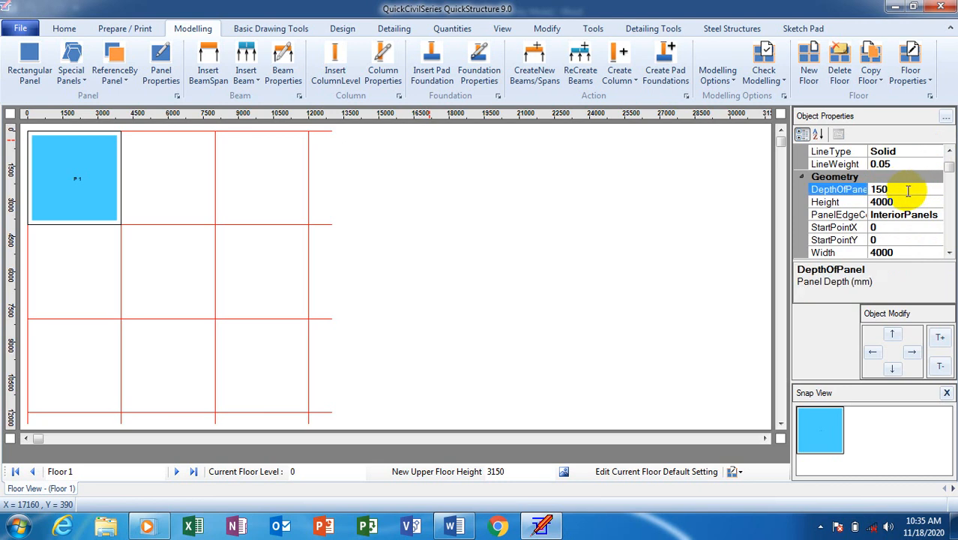
Change the panel type of the panel in the grid's upper-left bay to WaffleSlab.
click(949, 253)
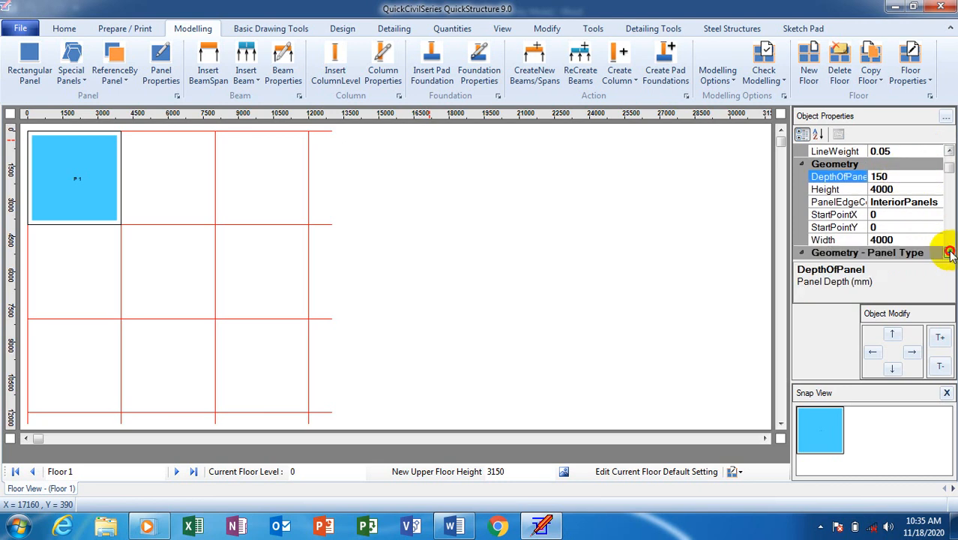
click(949, 253)
click(949, 253)
click(949, 253)
click(949, 253)
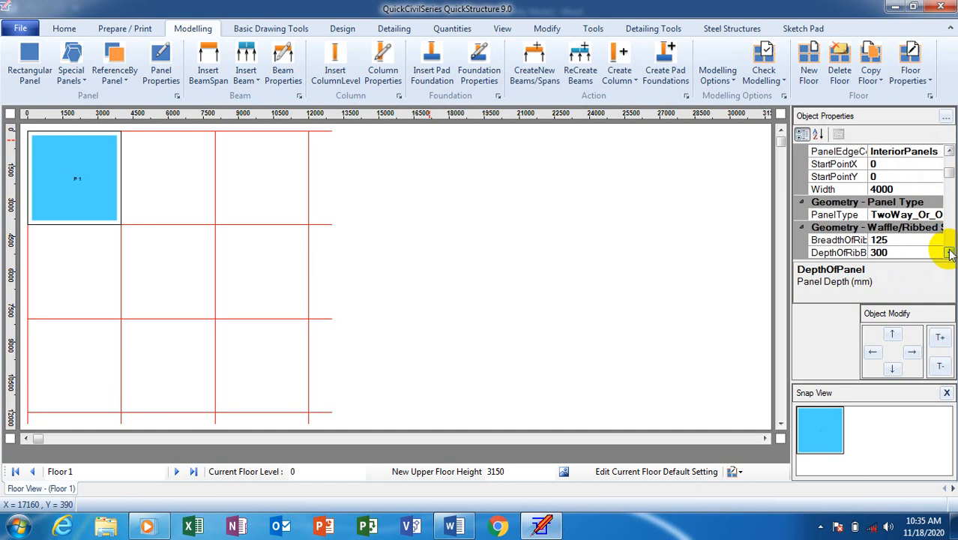
click(949, 253)
click(928, 202)
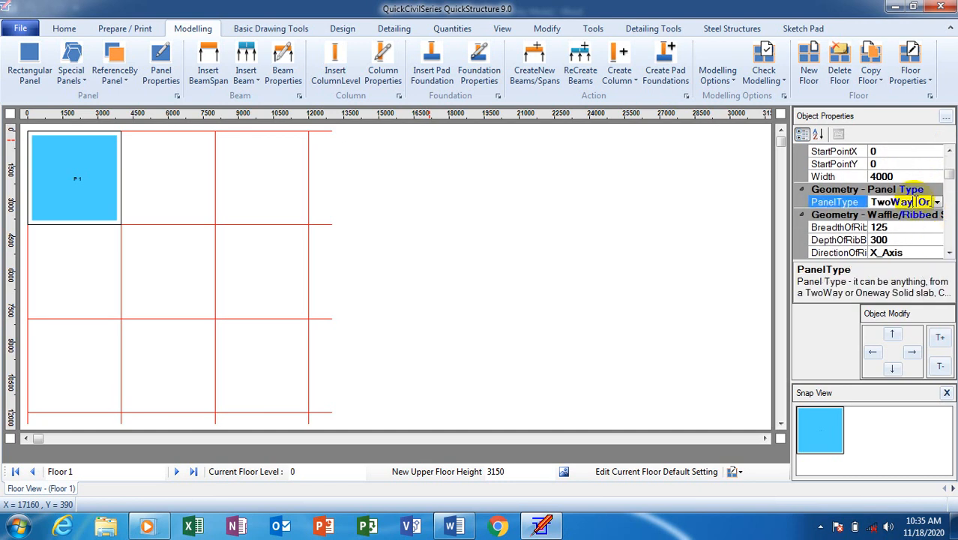
click(937, 203)
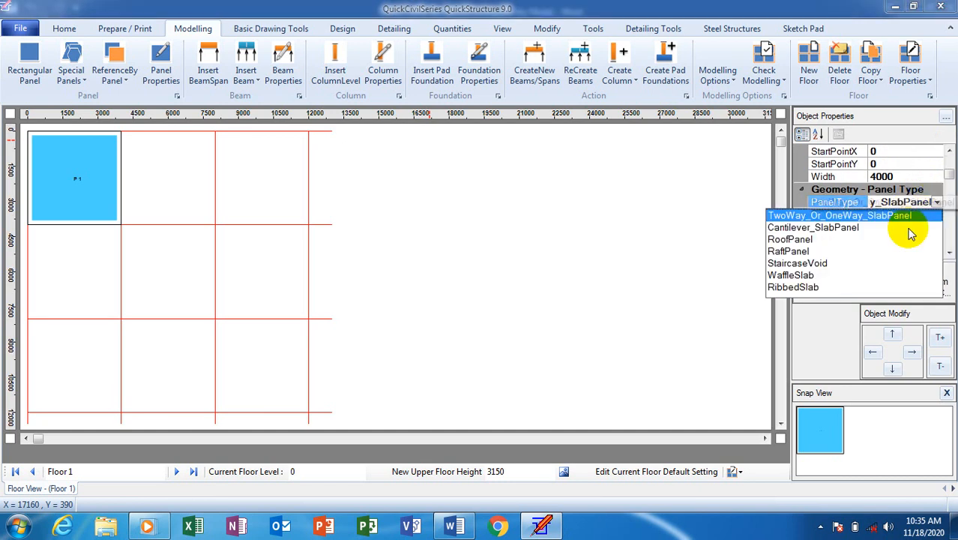
click(794, 275)
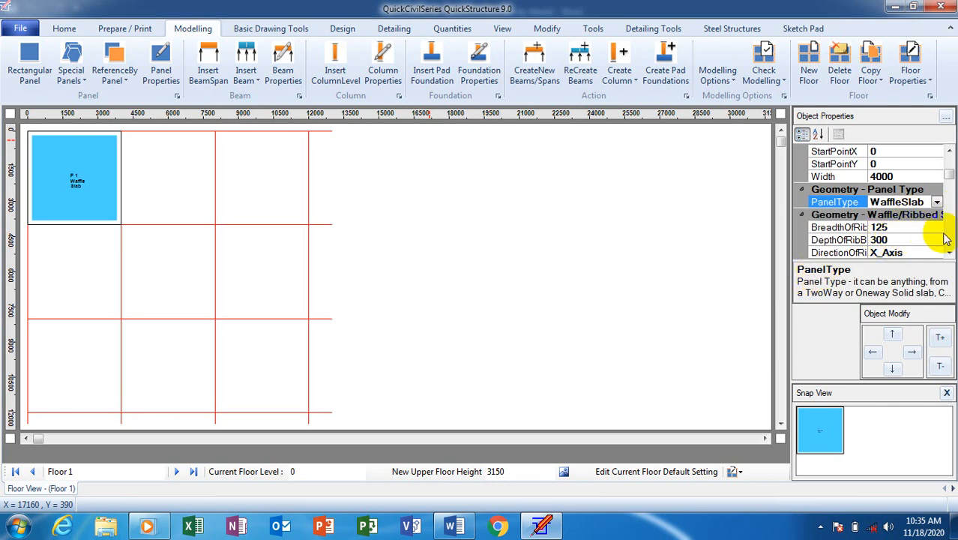
Examine the waffle slab's rib beam properties: breadth, depth, direction and spacing, together with the neighbouring panel geometry.
scroll(929, 240, down, 3)
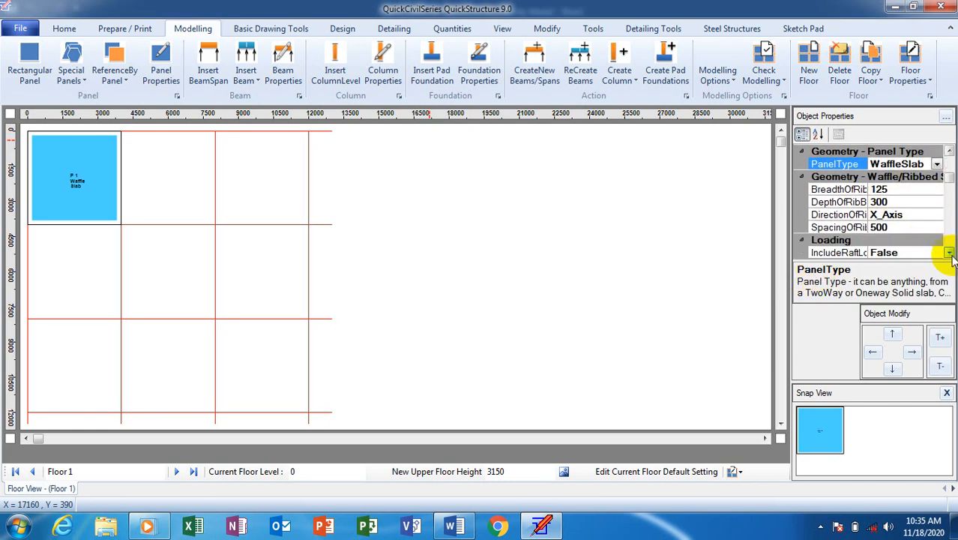
click(949, 252)
click(949, 252)
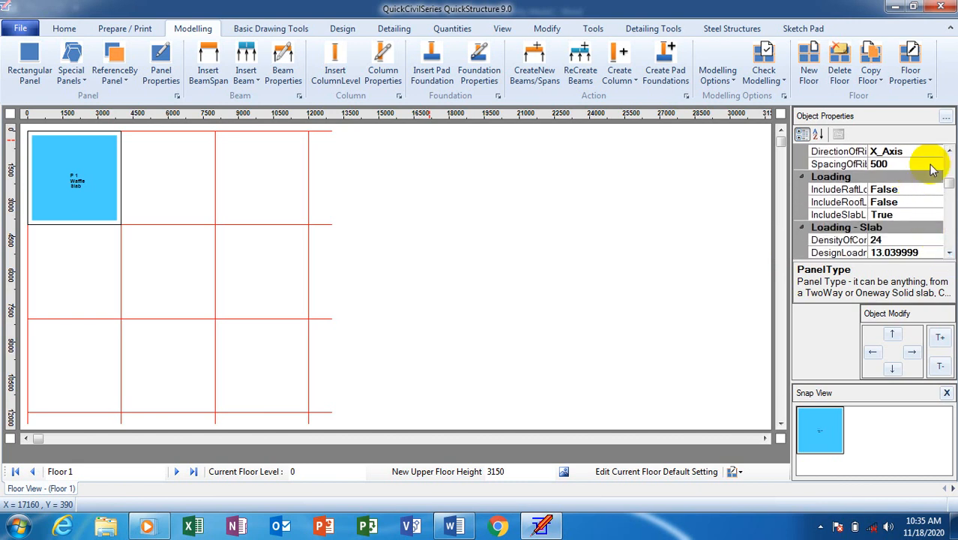
click(949, 152)
click(949, 152)
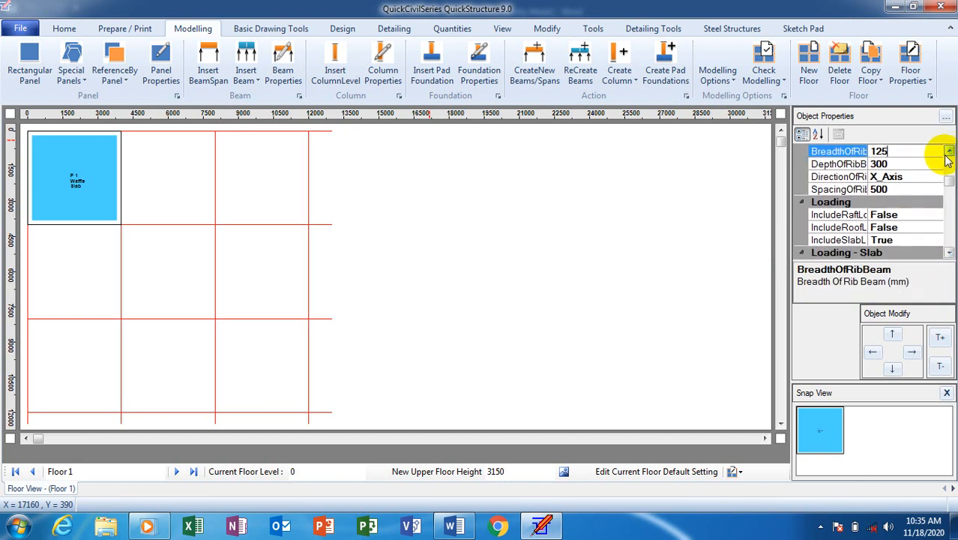
click(949, 152)
click(949, 152)
click(949, 152)
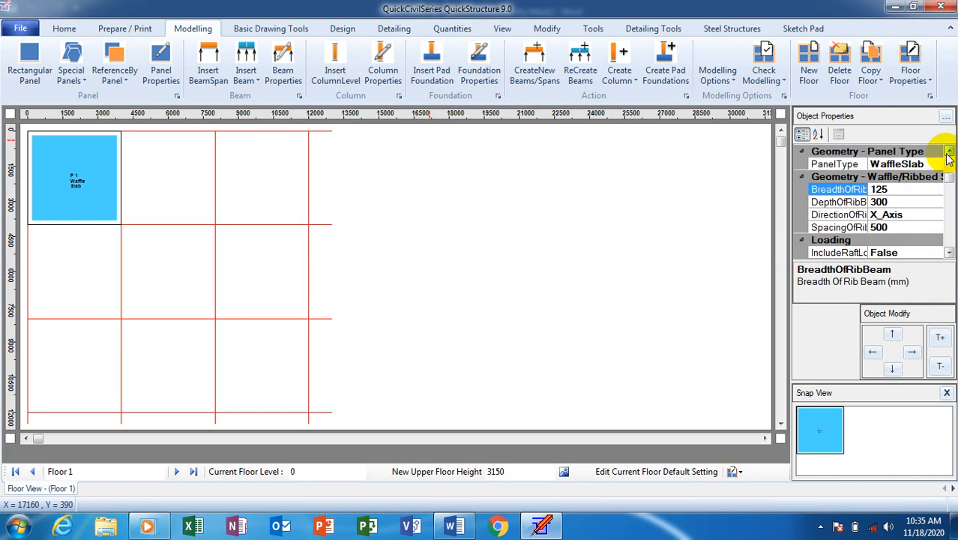
click(949, 152)
click(949, 152)
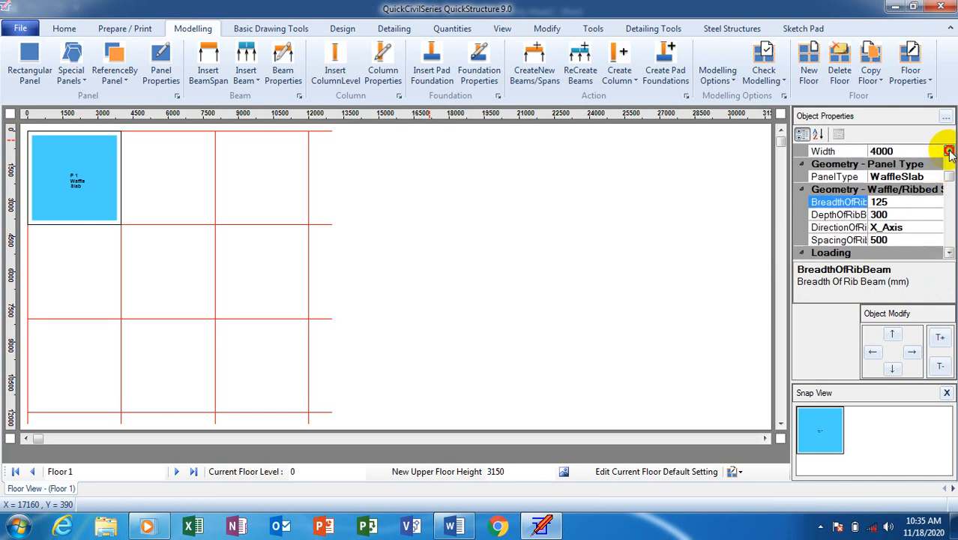
click(950, 152)
click(949, 152)
click(949, 152)
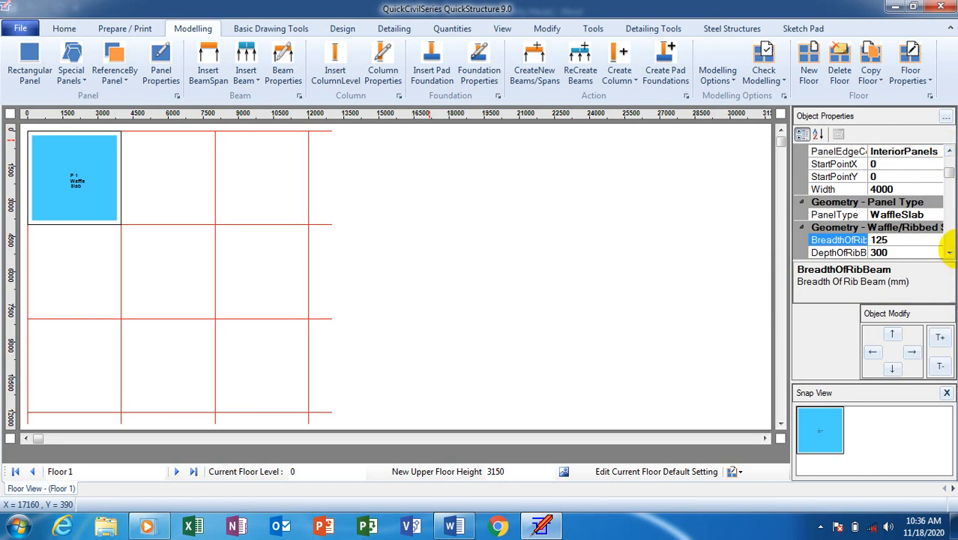
Examine which load types are included for the waffle slab panel and its concrete density under slab loading.
click(949, 253)
click(949, 253)
click(949, 253)
click(949, 253)
click(949, 253)
click(949, 252)
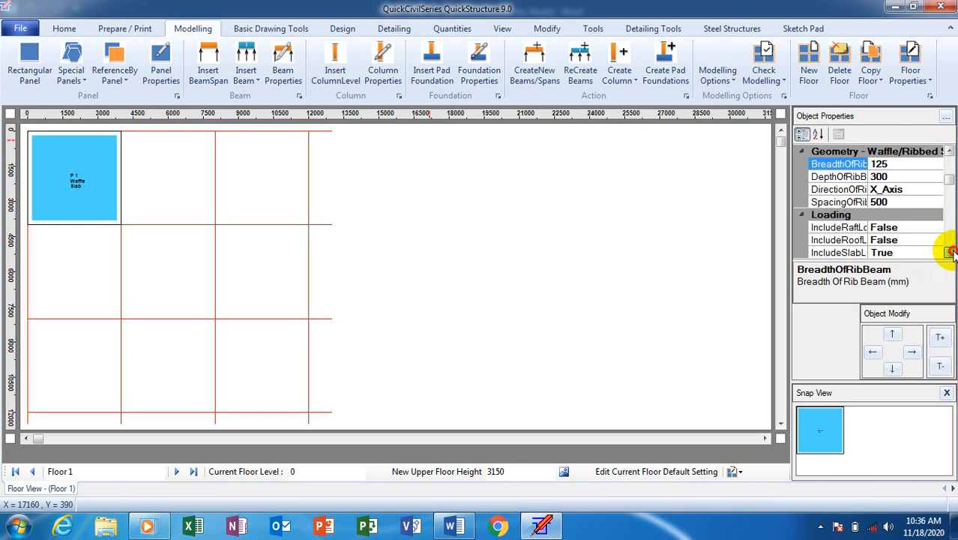
click(949, 253)
click(949, 253)
click(949, 253)
click(949, 253)
click(950, 253)
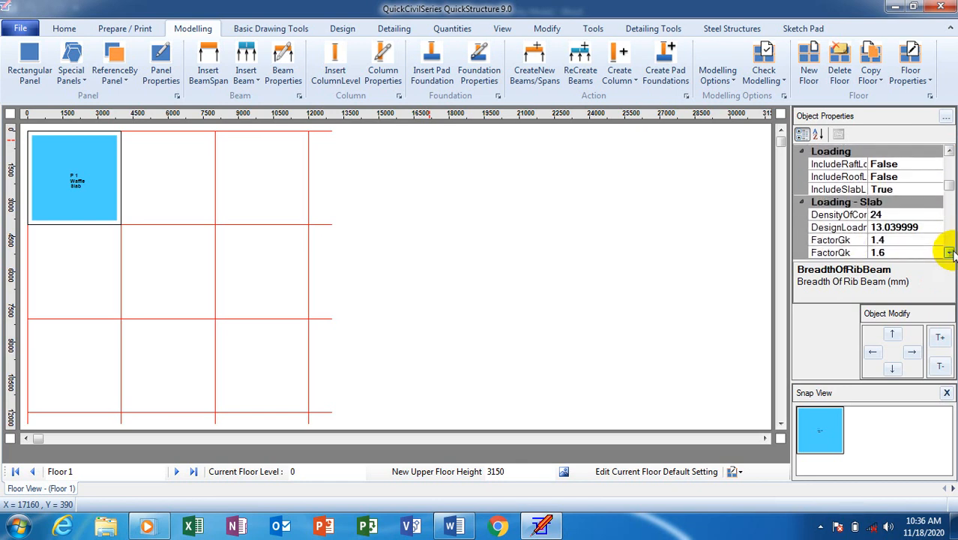
click(949, 253)
click(949, 253)
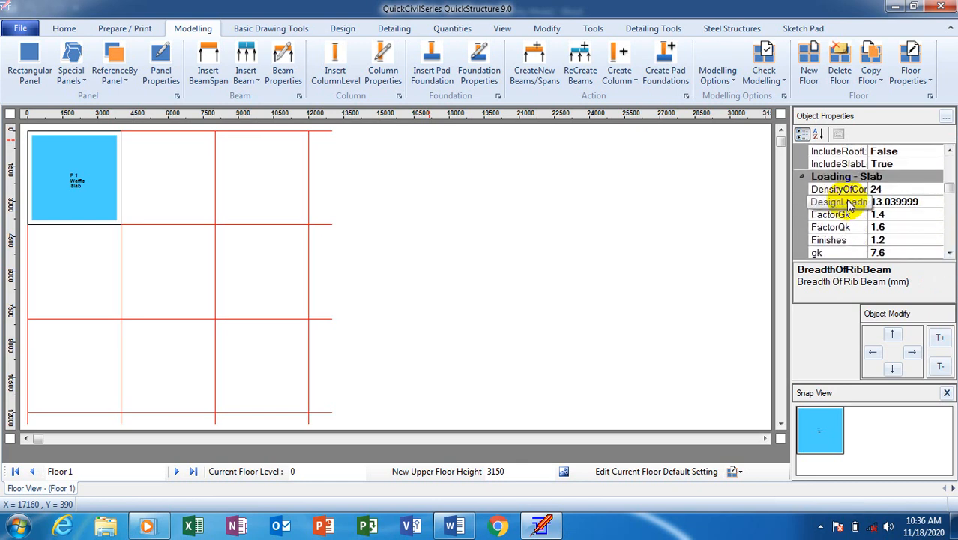
click(881, 190)
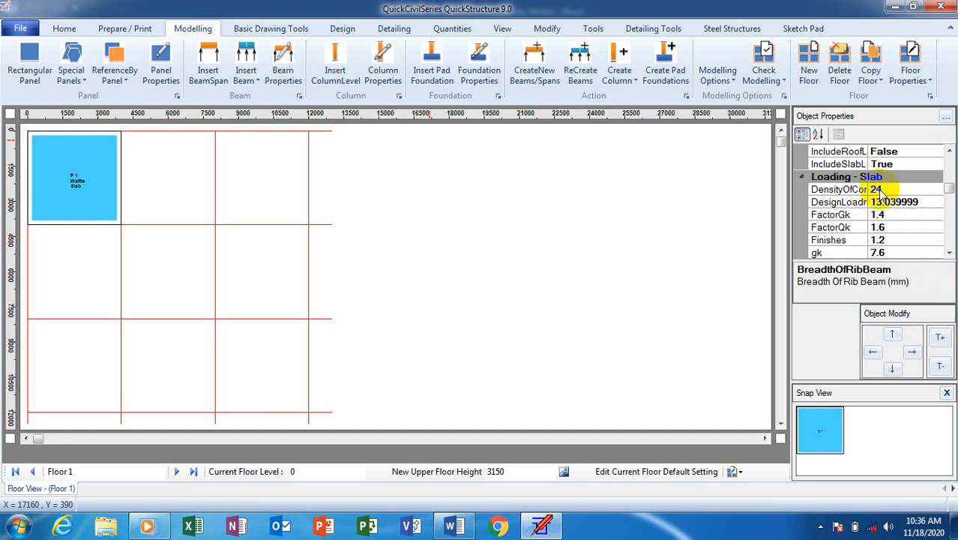
Examine the panel's slab loading properties: design load, load factors, finishes, gk, partition allowance, qk and self-weight.
click(949, 253)
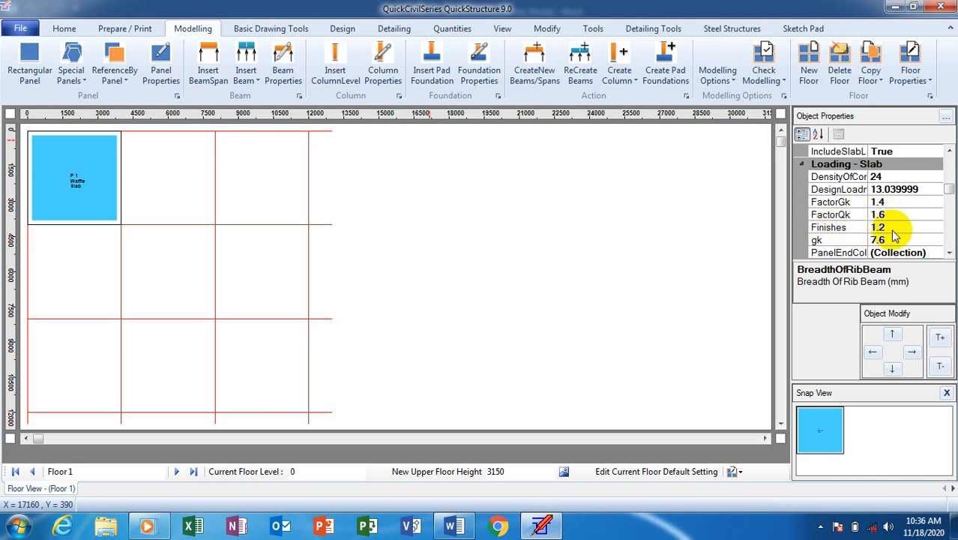
click(949, 255)
click(949, 254)
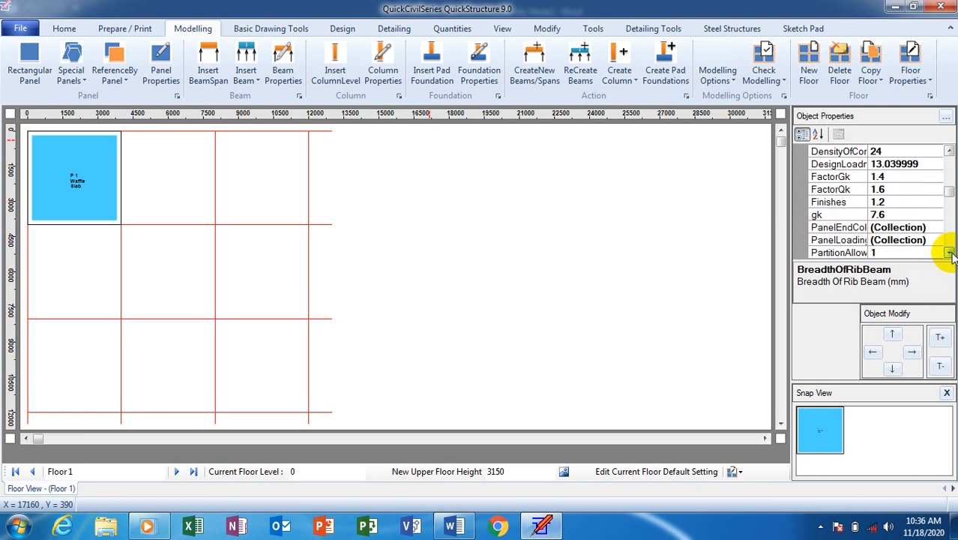
click(949, 255)
click(949, 254)
click(949, 254)
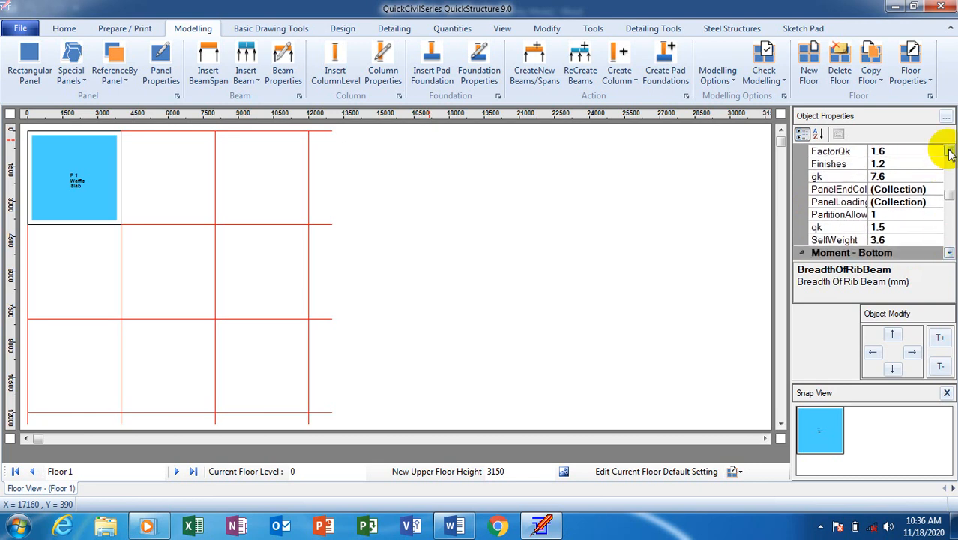
click(949, 150)
click(949, 151)
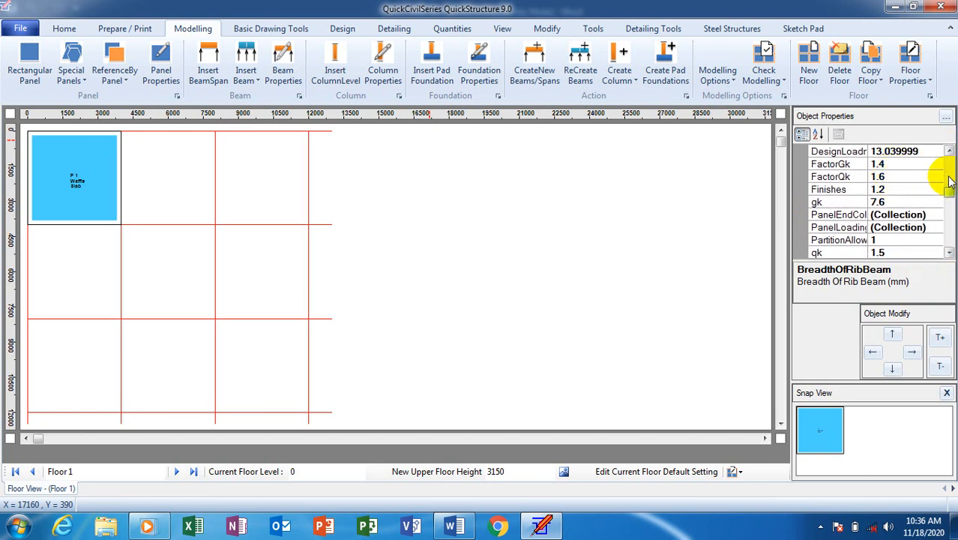
click(949, 151)
click(949, 151)
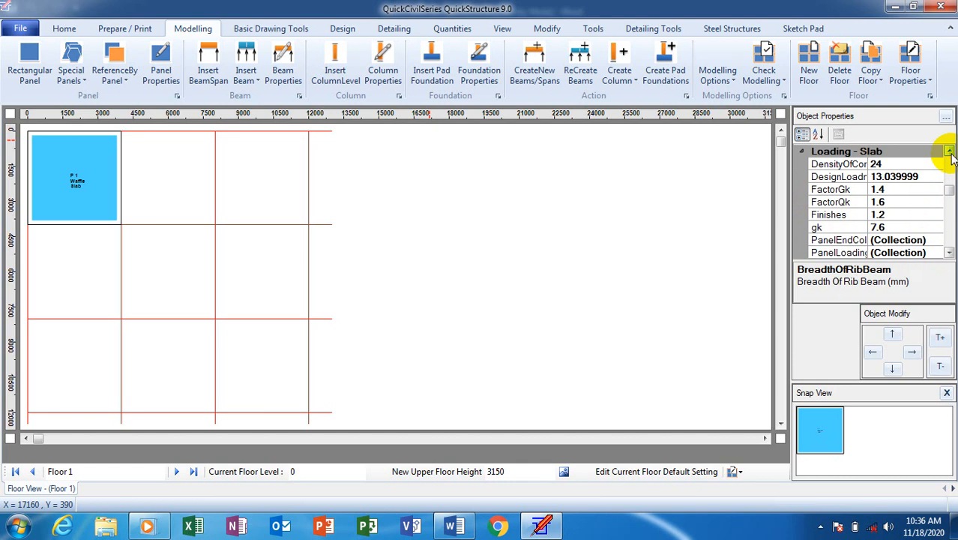
click(949, 255)
click(949, 254)
click(949, 254)
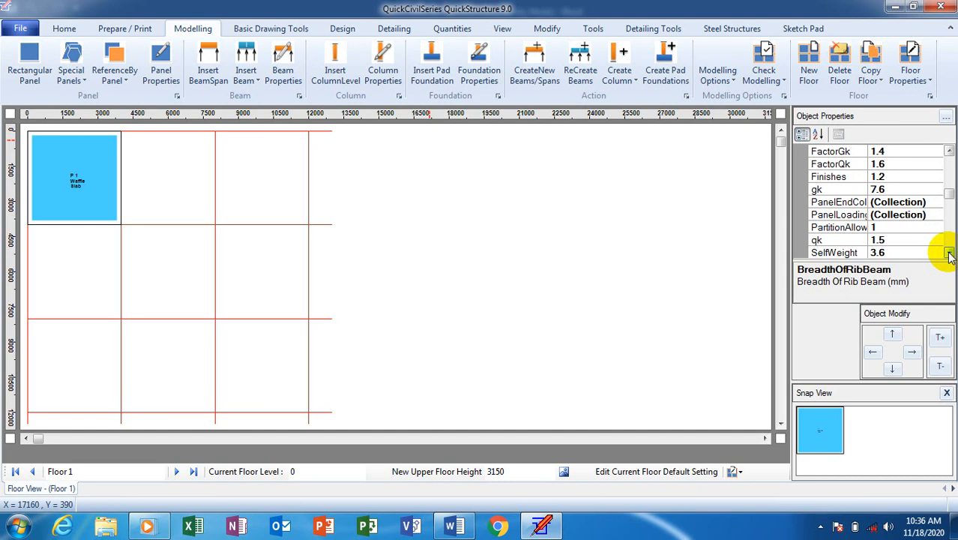
click(949, 151)
click(949, 151)
click(949, 152)
click(949, 151)
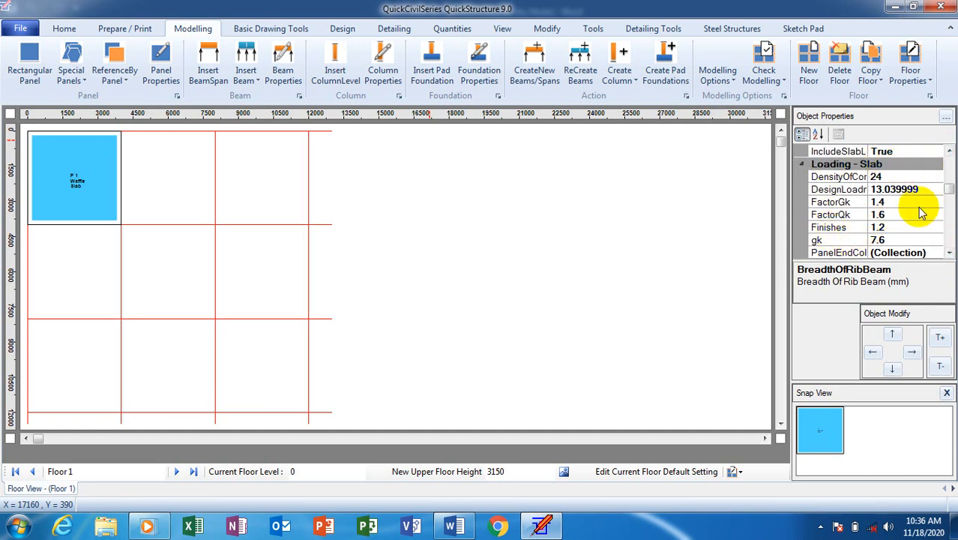
click(949, 255)
click(949, 256)
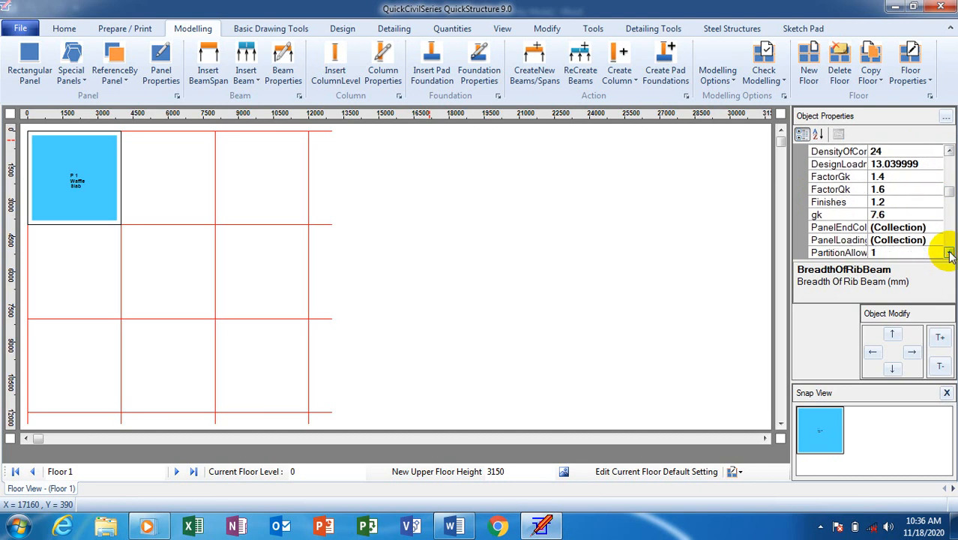
click(949, 256)
click(949, 256)
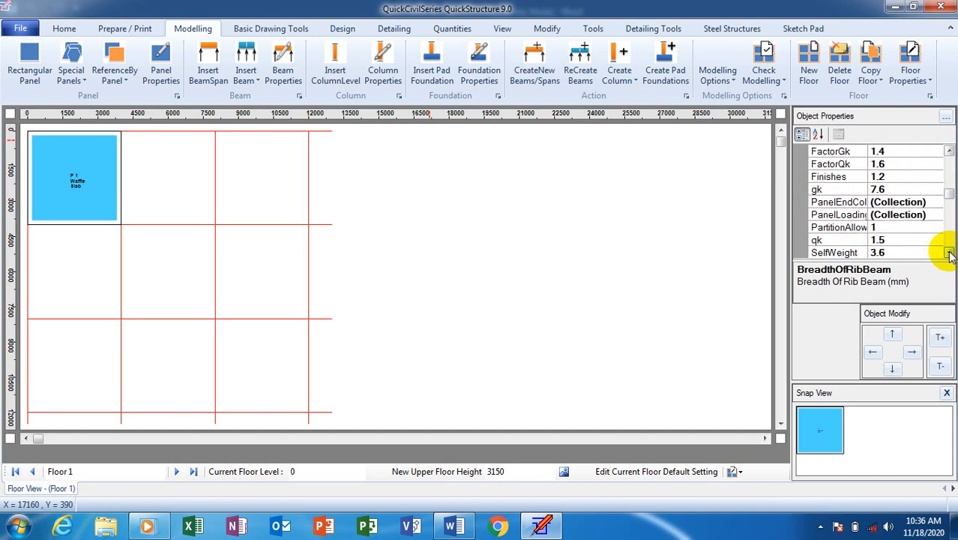
click(949, 256)
click(950, 256)
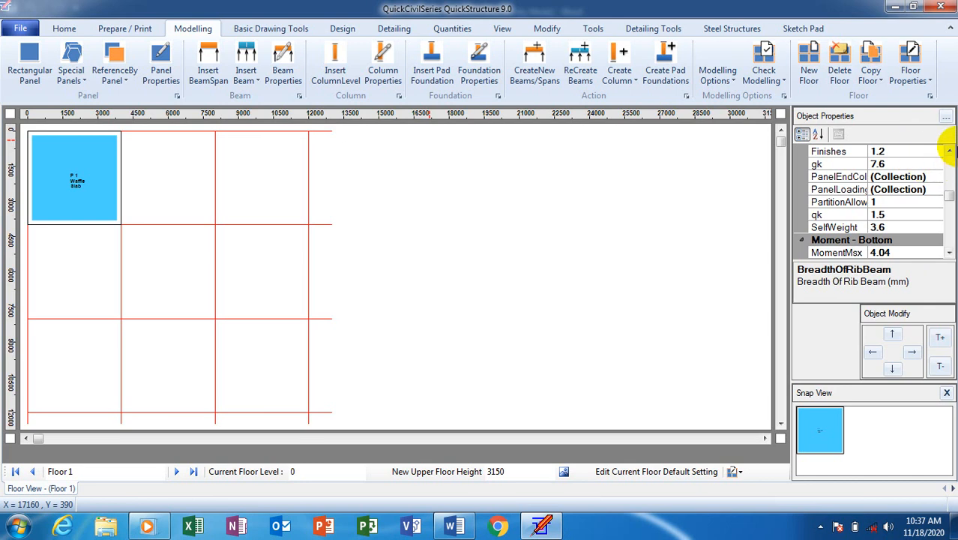
Examine the waffle slab's characteristic imposed load qk together with its bottom and top moments.
click(895, 215)
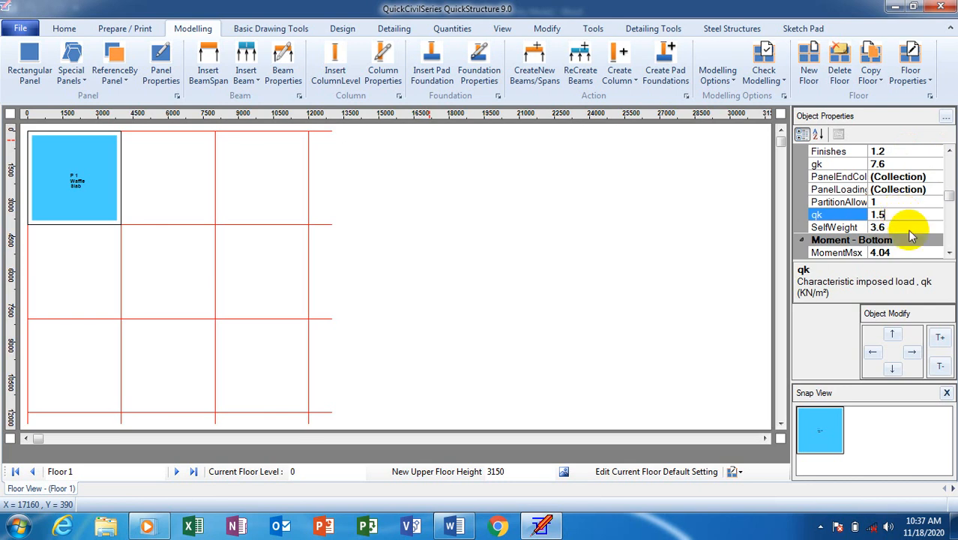
click(950, 152)
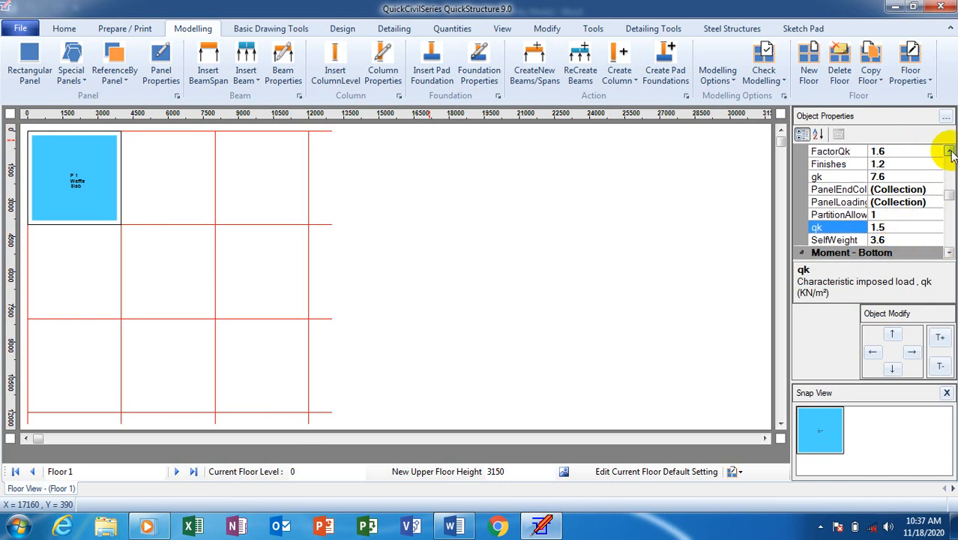
click(950, 152)
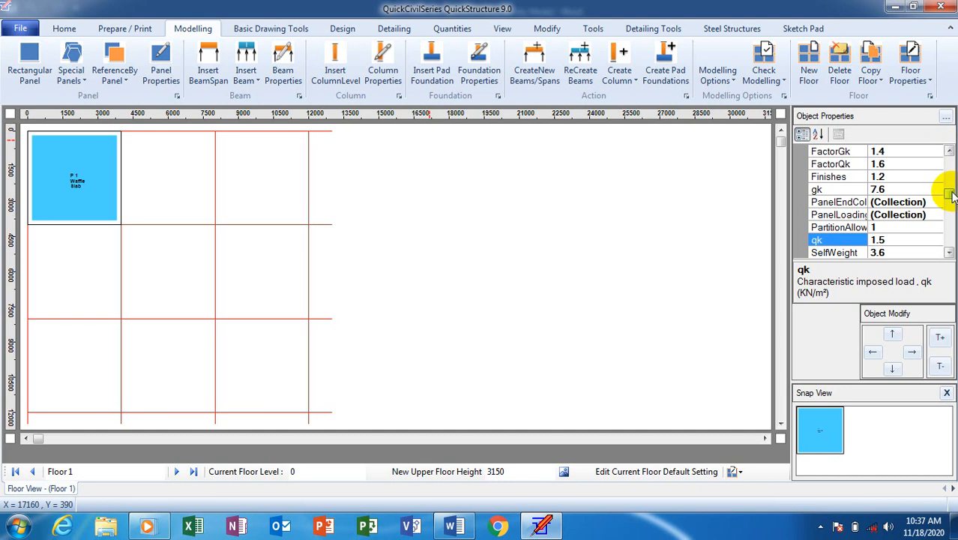
mouse_move(949, 192)
mouse_down()
mouse_move(948, 154)
mouse_move(950, 201)
mouse_up()
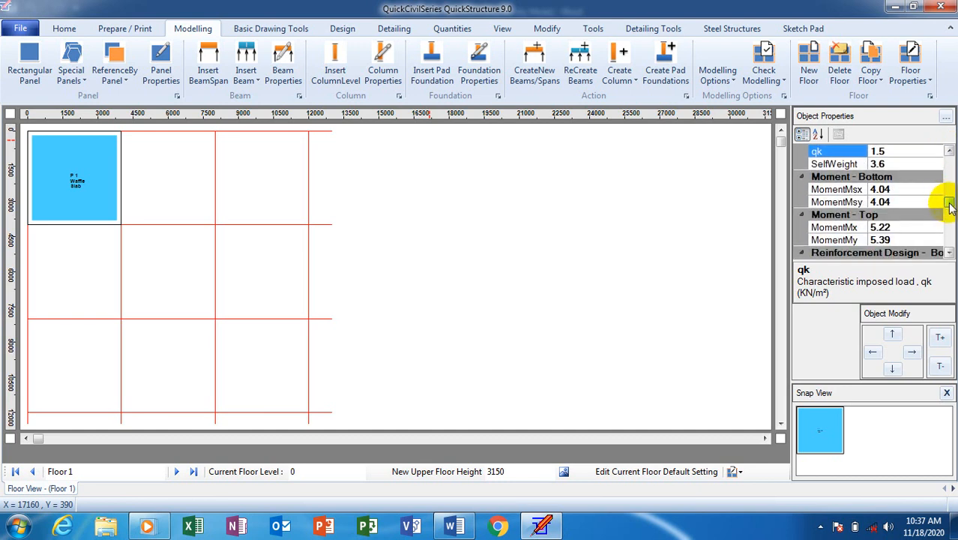
mouse_move(949, 255)
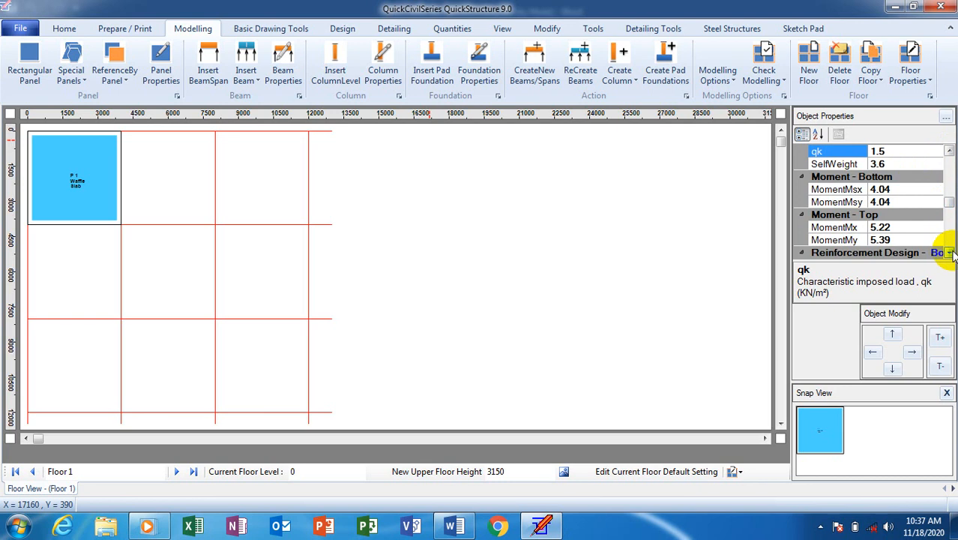
click(949, 254)
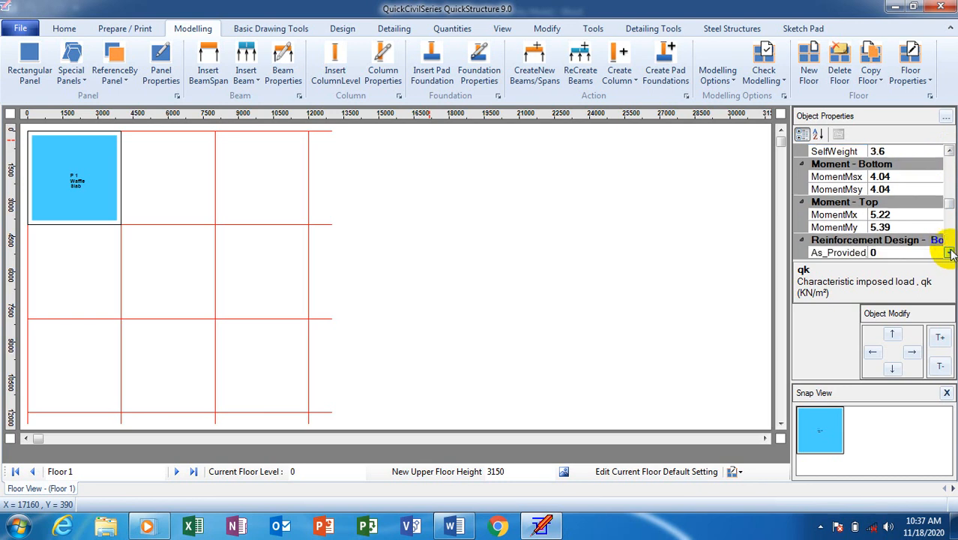
Examine the waffle slab's bottom reinforcement design: provided and required steel areas, plus outer and second layer bars and spacing.
click(949, 254)
click(949, 254)
click(950, 254)
click(949, 254)
click(949, 254)
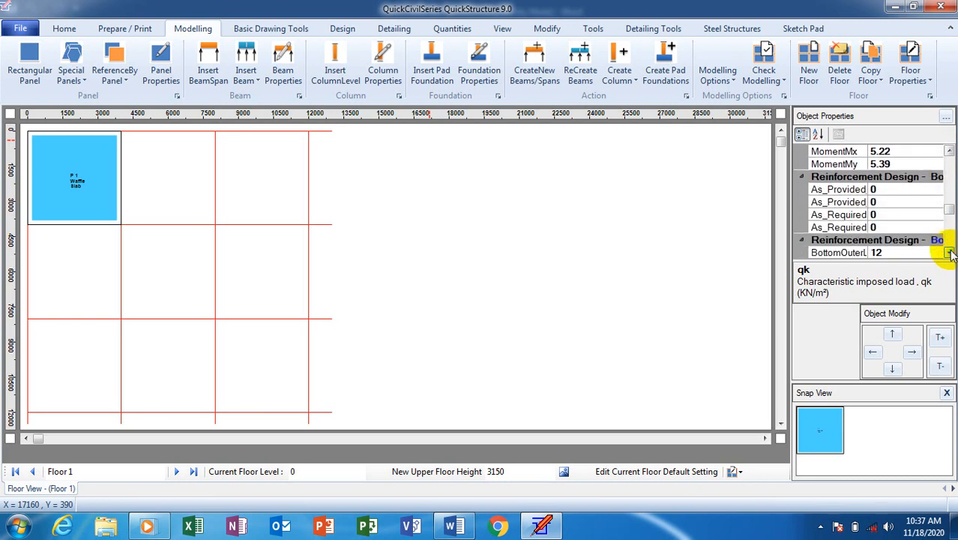
click(949, 254)
click(949, 254)
click(949, 254)
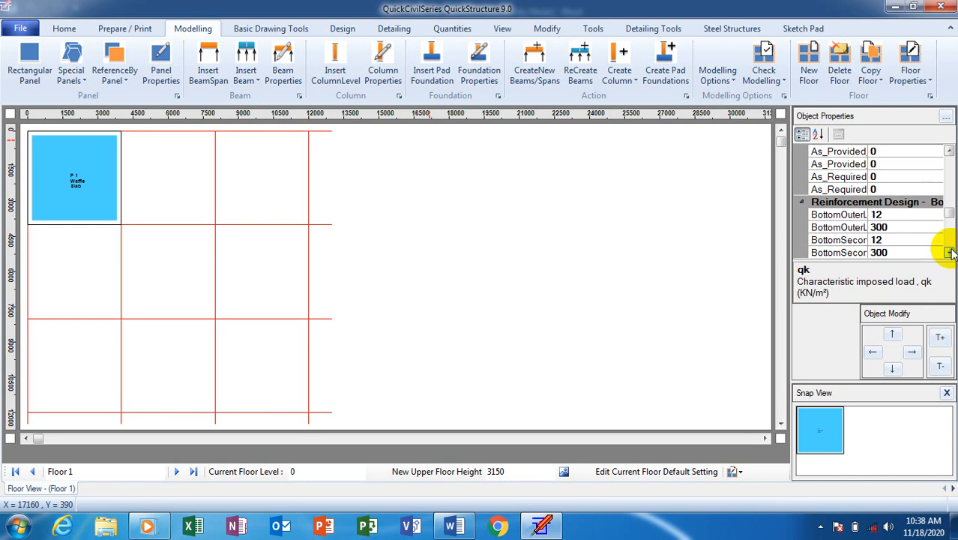
Examine the waffle slab's top reinforcement design: provided and required steel areas, plus outer and second layer bars and spacing.
click(949, 254)
click(949, 254)
click(949, 254)
click(949, 254)
click(949, 254)
click(949, 254)
click(949, 254)
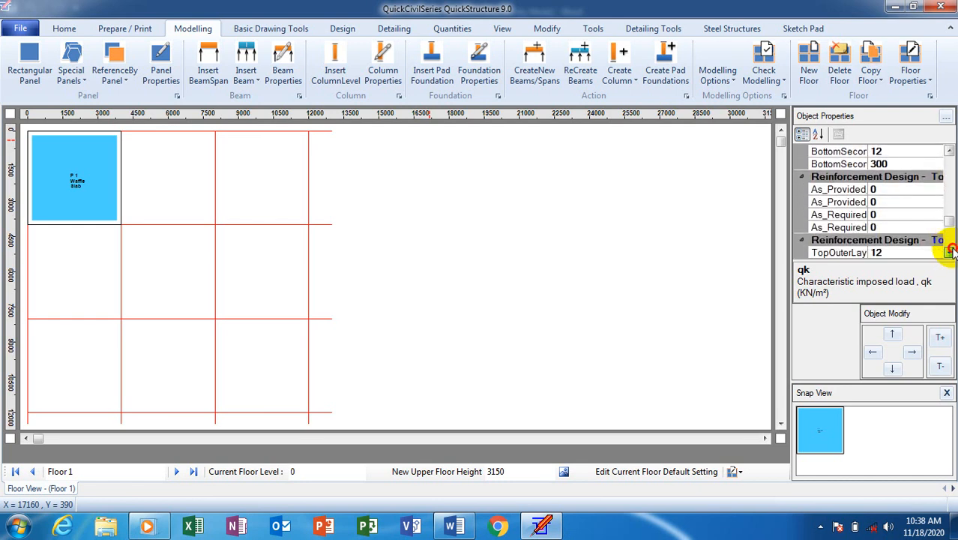
click(949, 254)
click(949, 254)
click(949, 254)
click(949, 254)
click(949, 254)
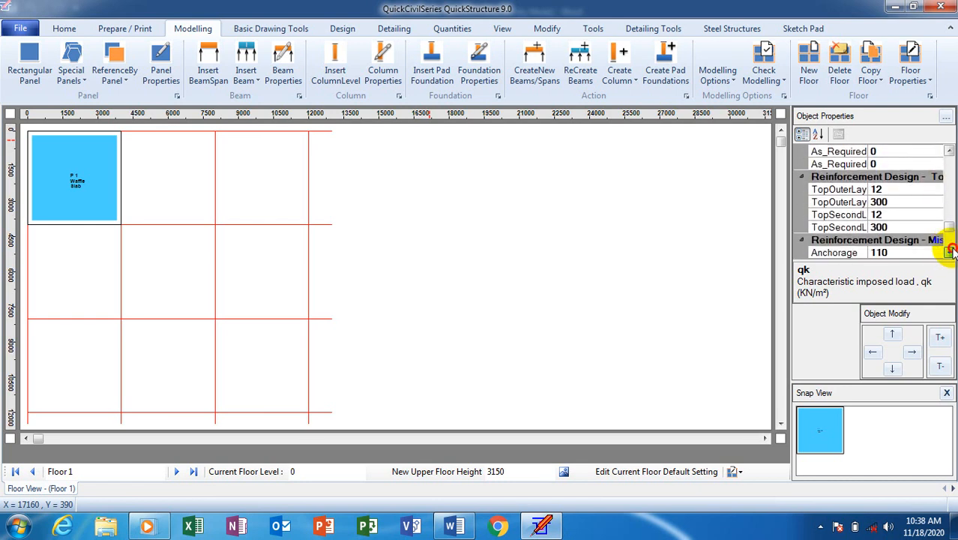
Examine the miscellaneous reinforcement design properties: anchorage, minimum steel area, cover, concrete strength fcu and steel strength fy.
click(949, 254)
click(949, 254)
click(949, 254)
click(949, 254)
click(949, 254)
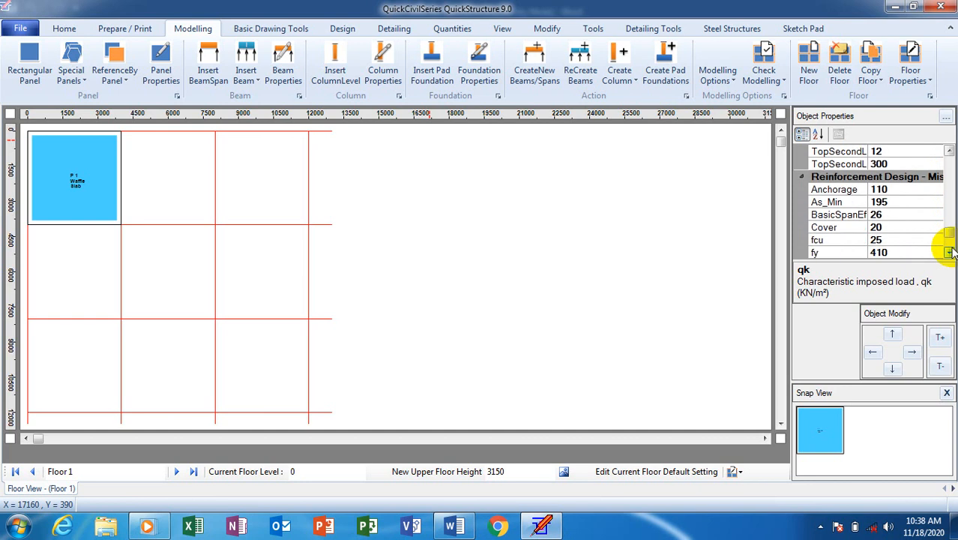
click(949, 254)
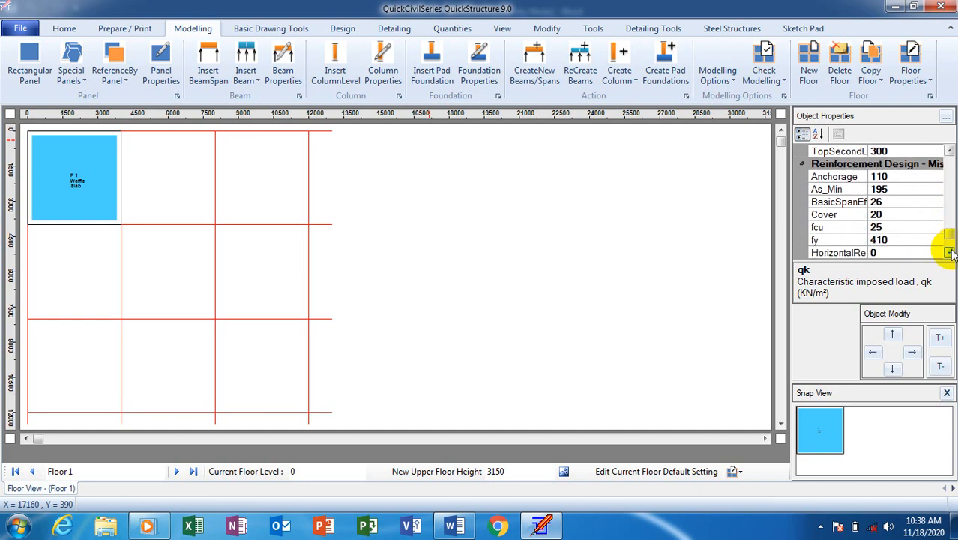
click(888, 227)
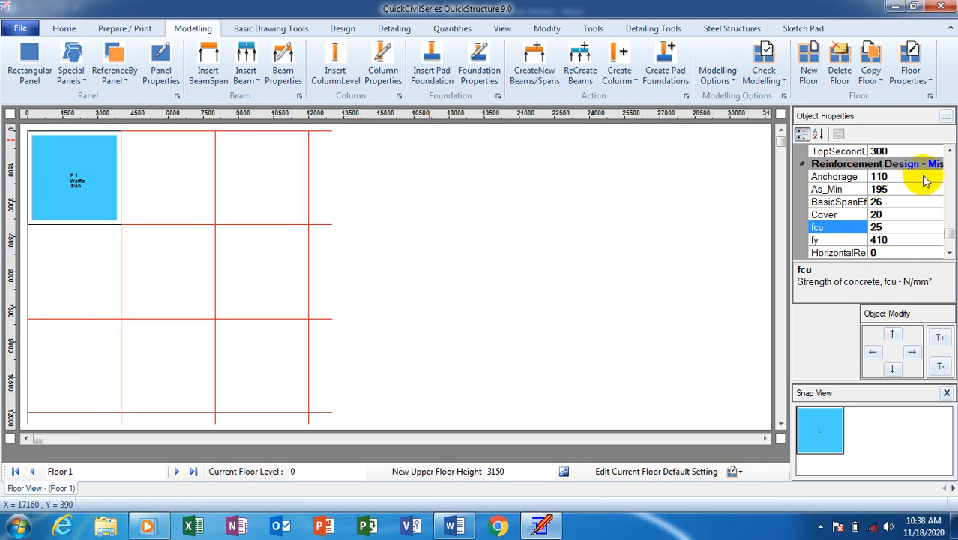
click(897, 241)
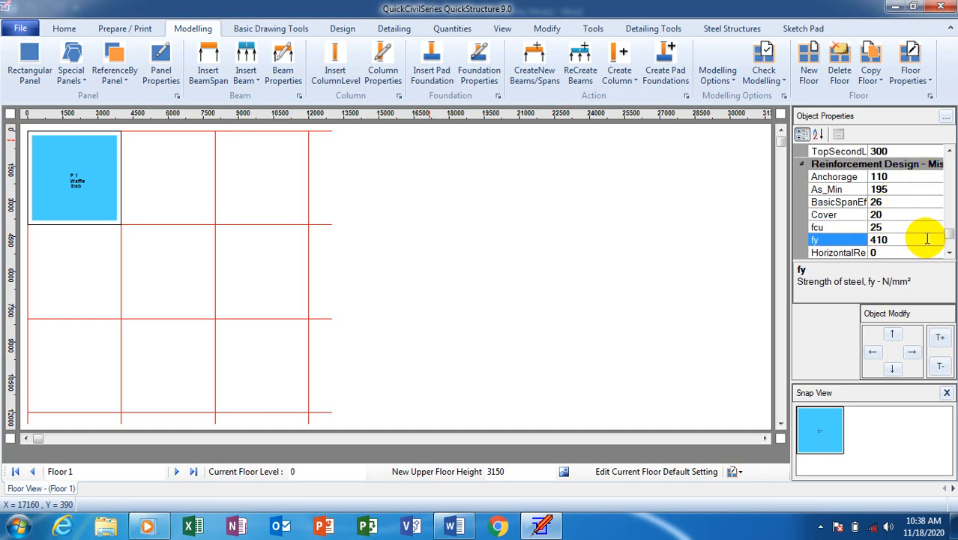
Examine the waffle slab's lap length, type of steel, horizontal and vertical reinforcement and deflection check properties.
click(949, 253)
click(949, 254)
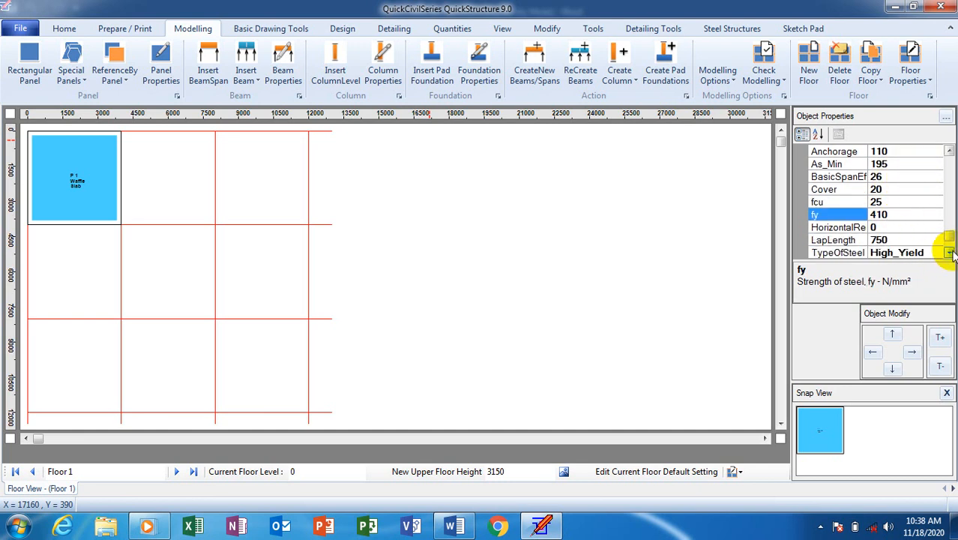
click(950, 252)
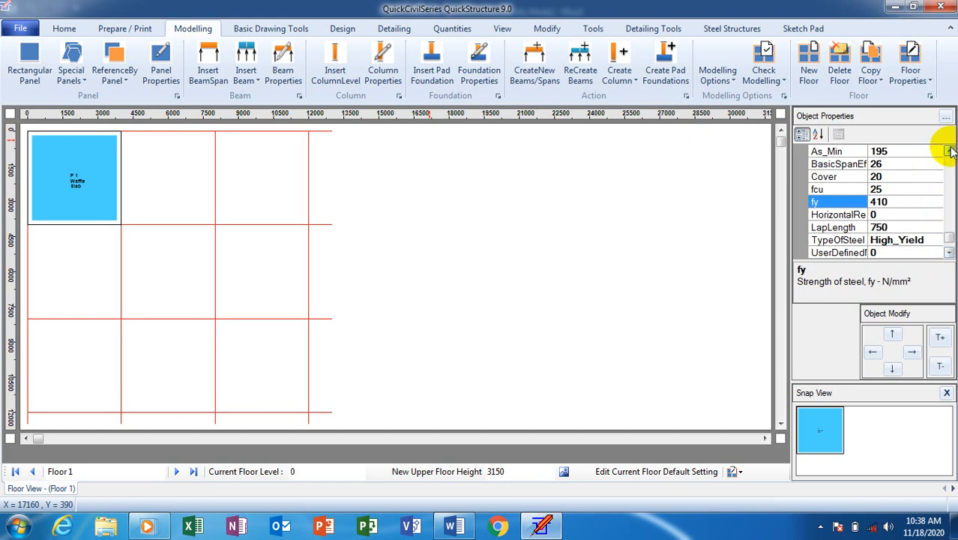
click(889, 201)
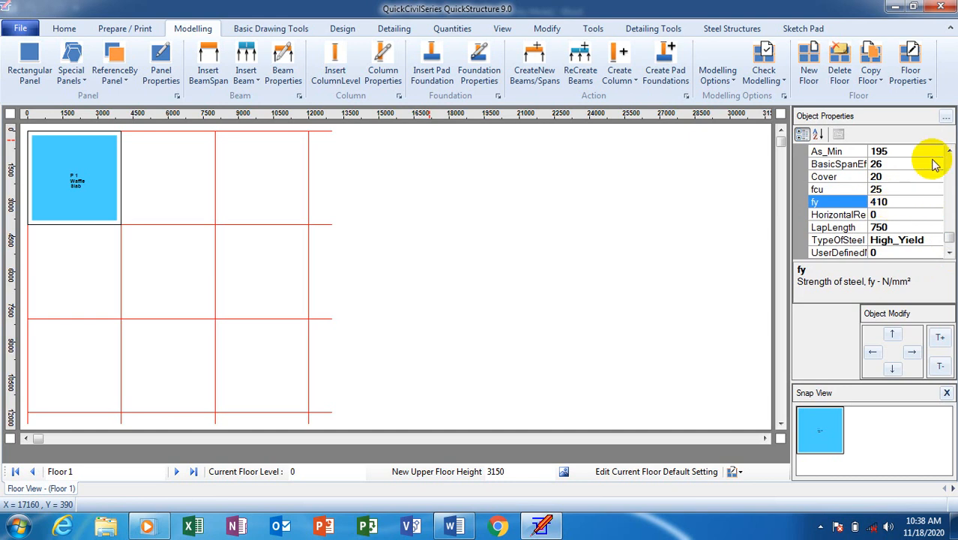
click(949, 253)
click(949, 253)
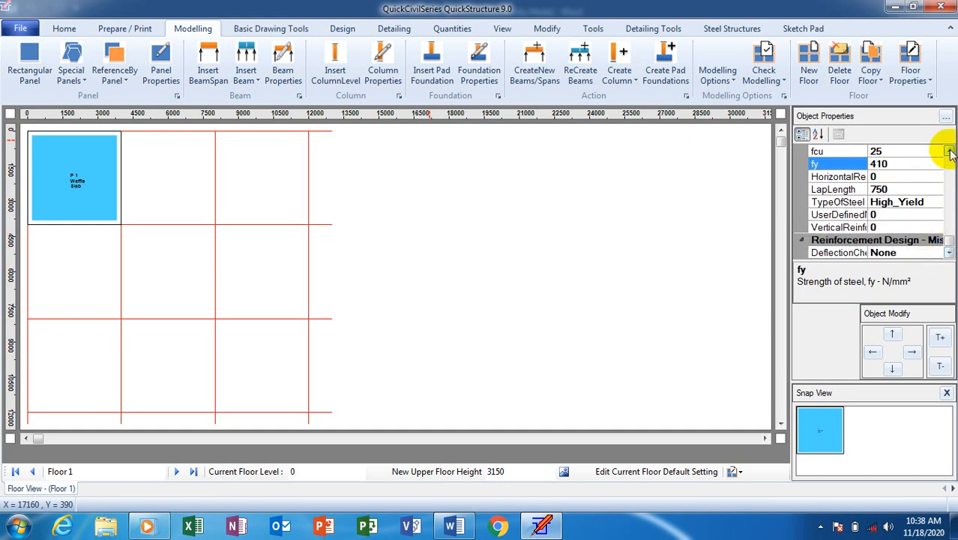
Review the waffle slab's concrete strength fcu again among the miscellaneous reinforcement properties.
click(950, 152)
click(950, 152)
click(950, 152)
click(950, 152)
click(950, 152)
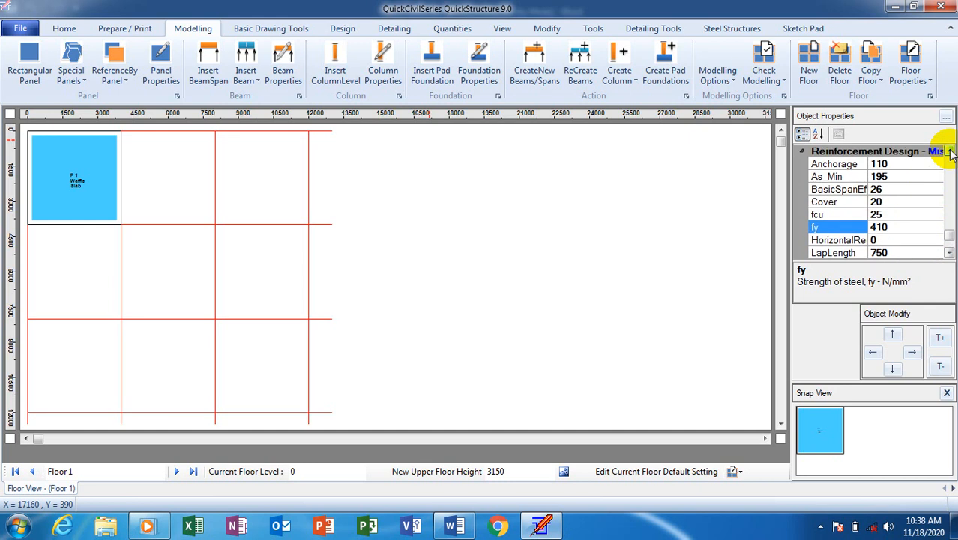
click(884, 215)
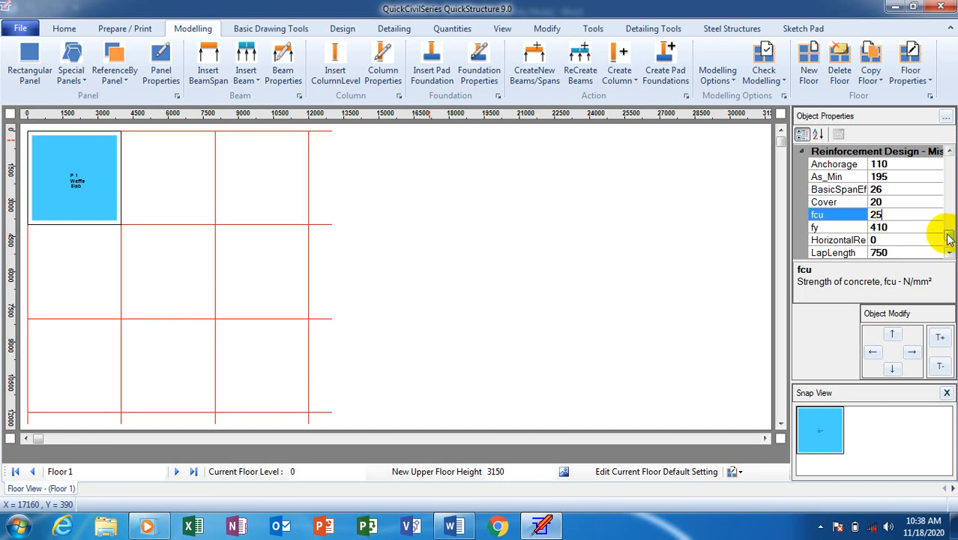
Add a 4000 by 4000 mm rectangular panel in the grid's top-row bay directly beside the waffle slab.
drag(947, 234, 949, 211)
click(81, 174)
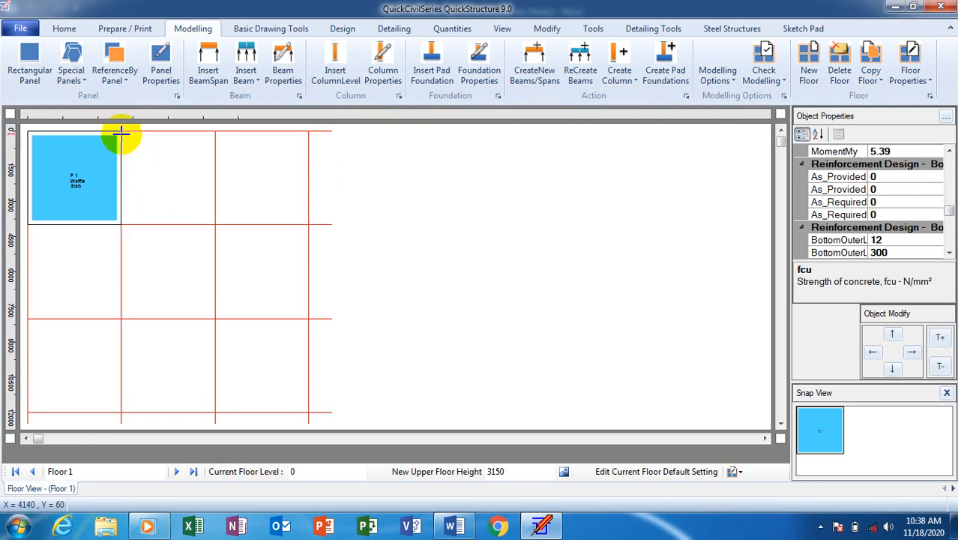
mouse_move(121, 132)
mouse_down()
mouse_move(206, 195)
mouse_move(215, 220)
mouse_up()
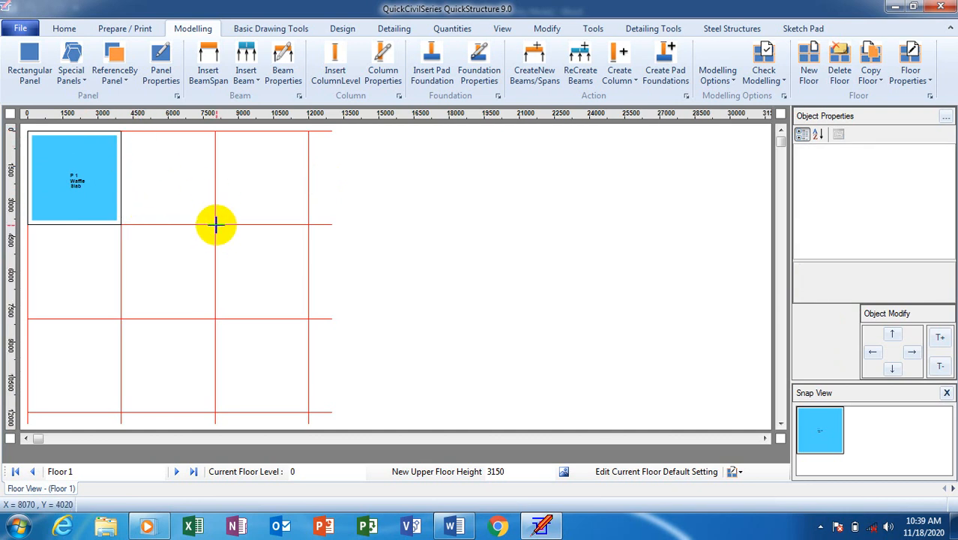
click(29, 58)
mouse_move(120, 133)
mouse_down()
mouse_move(167, 152)
mouse_move(215, 224)
mouse_up()
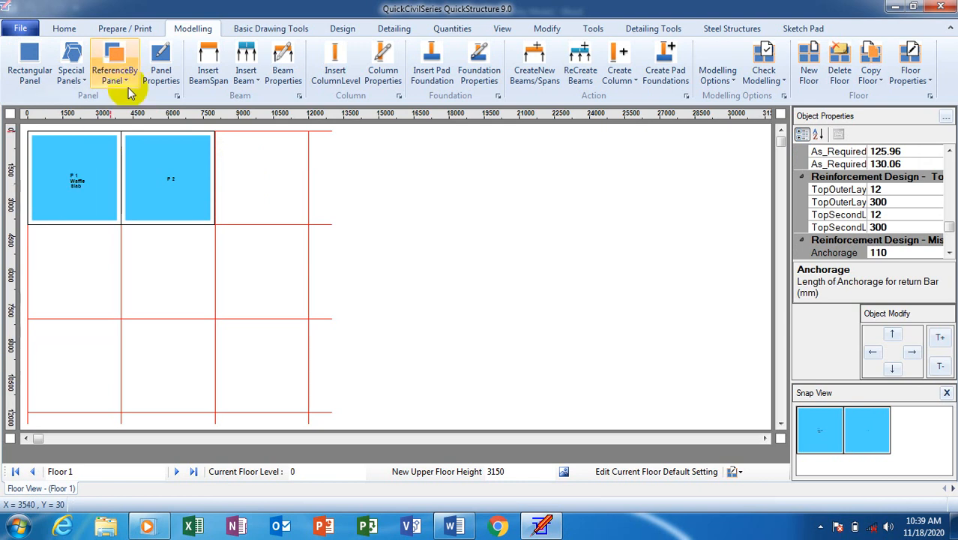
Try a drawing scale of 1:50 for the floor view and settle on 1:175.
click(67, 31)
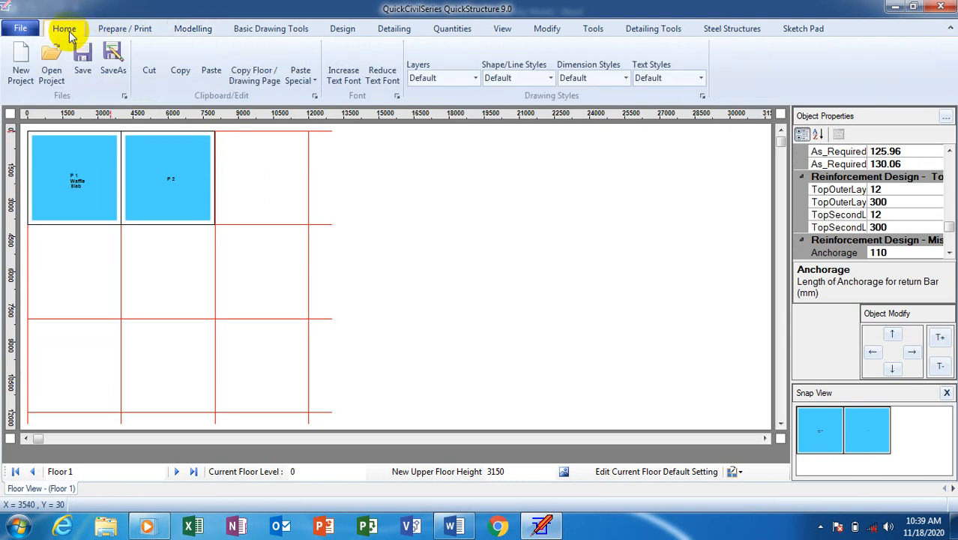
click(503, 29)
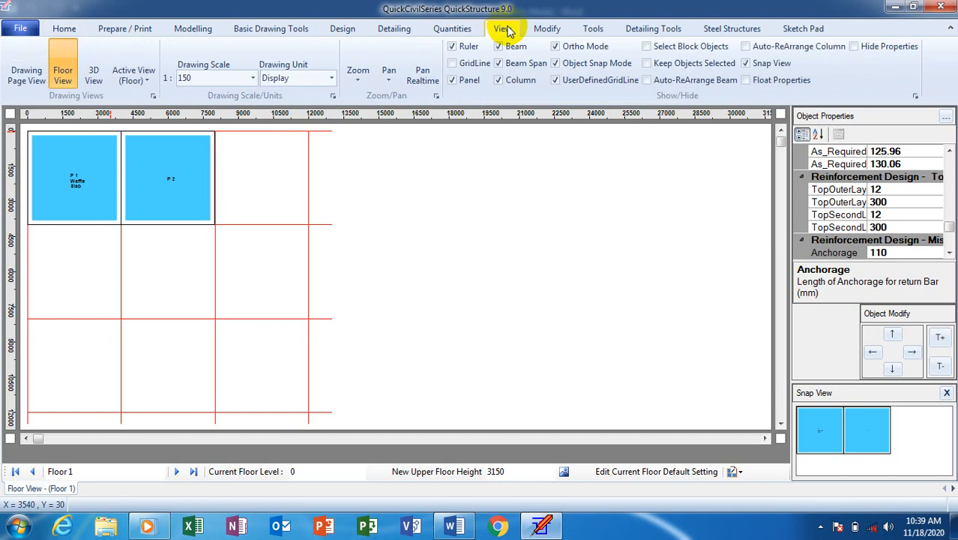
click(252, 80)
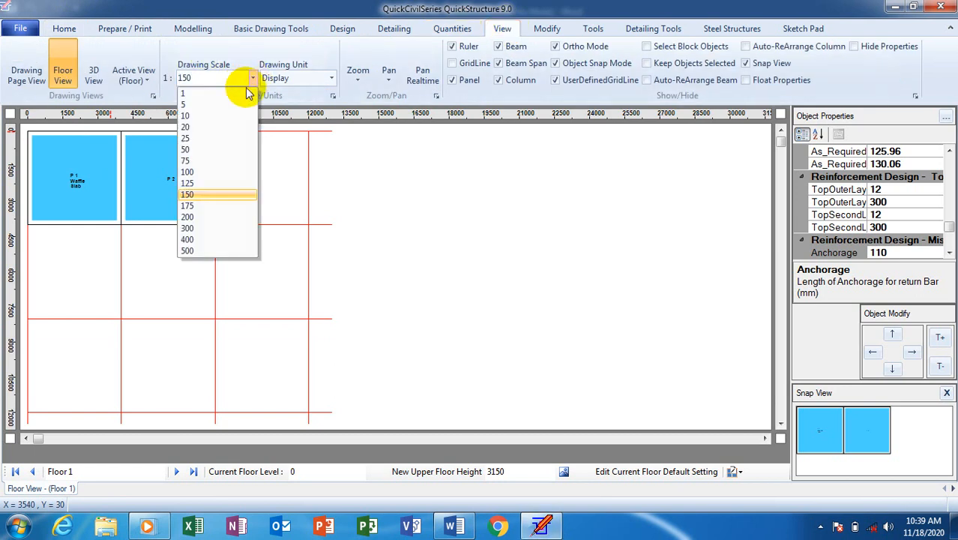
click(194, 150)
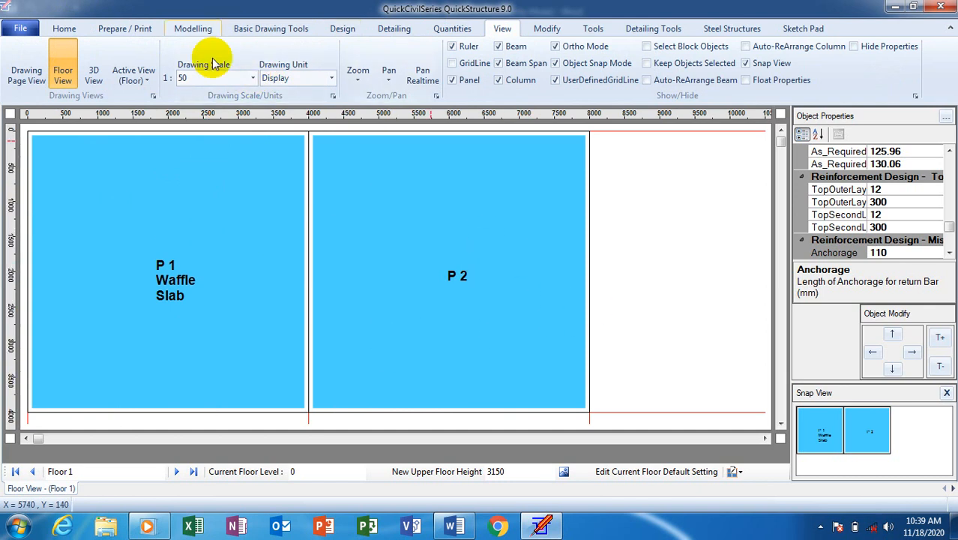
click(252, 80)
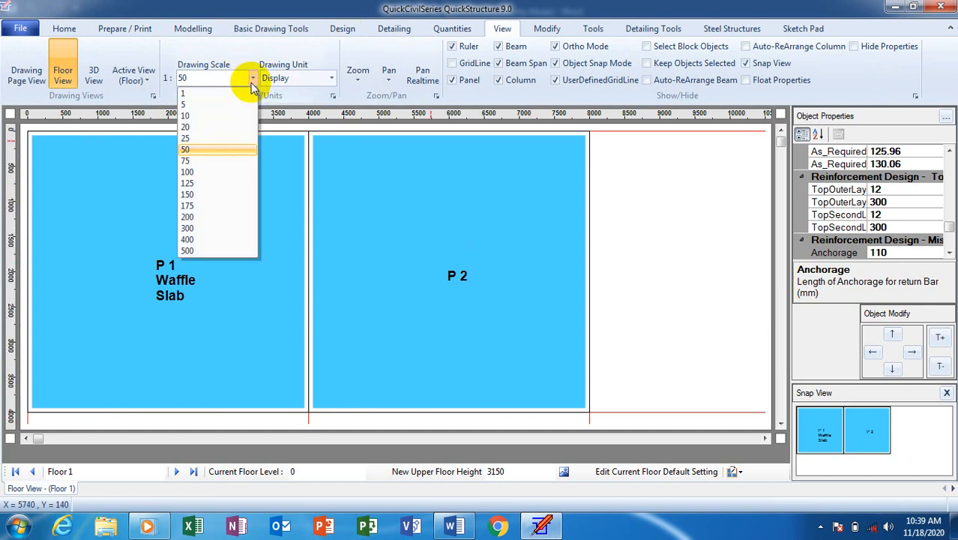
click(197, 206)
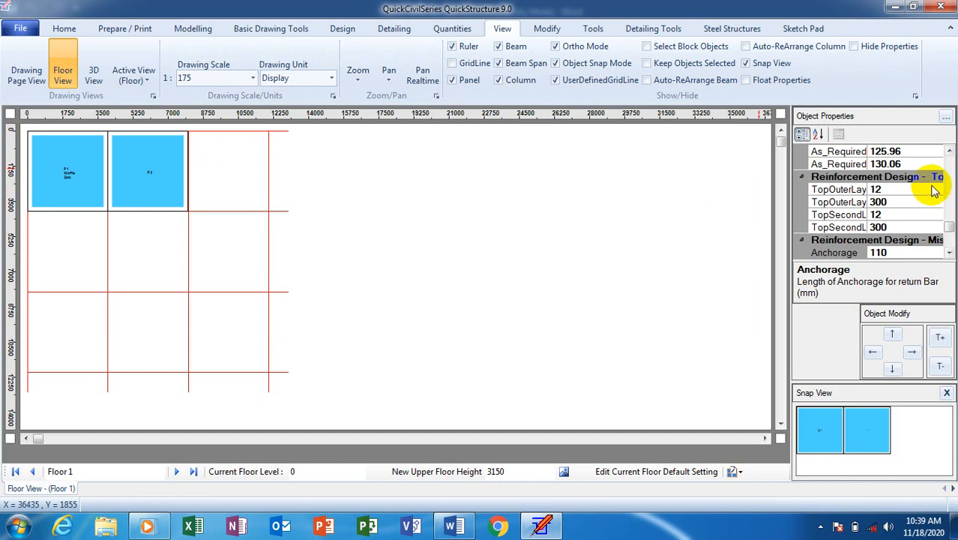
Review the available panel types for the second panel in the grid's top row.
drag(949, 227, 943, 170)
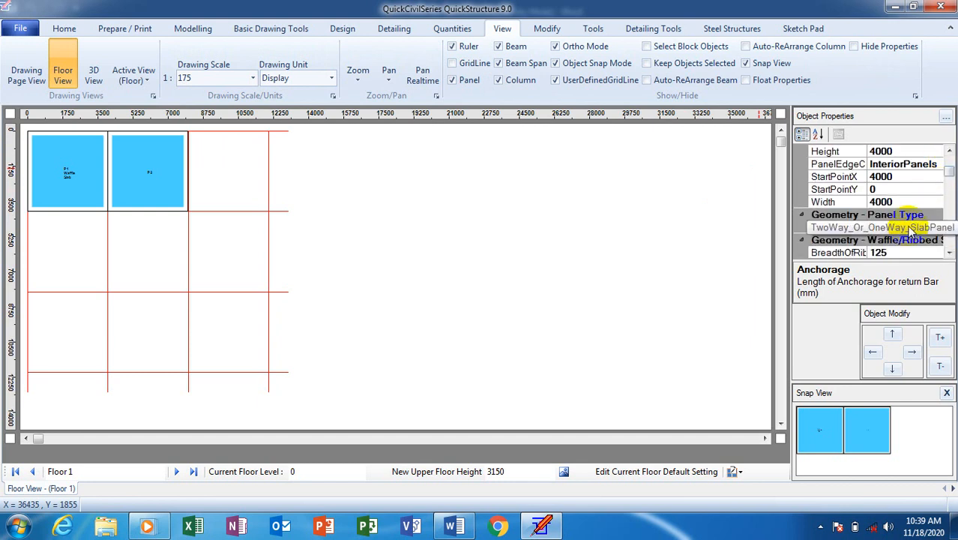
click(921, 227)
click(938, 228)
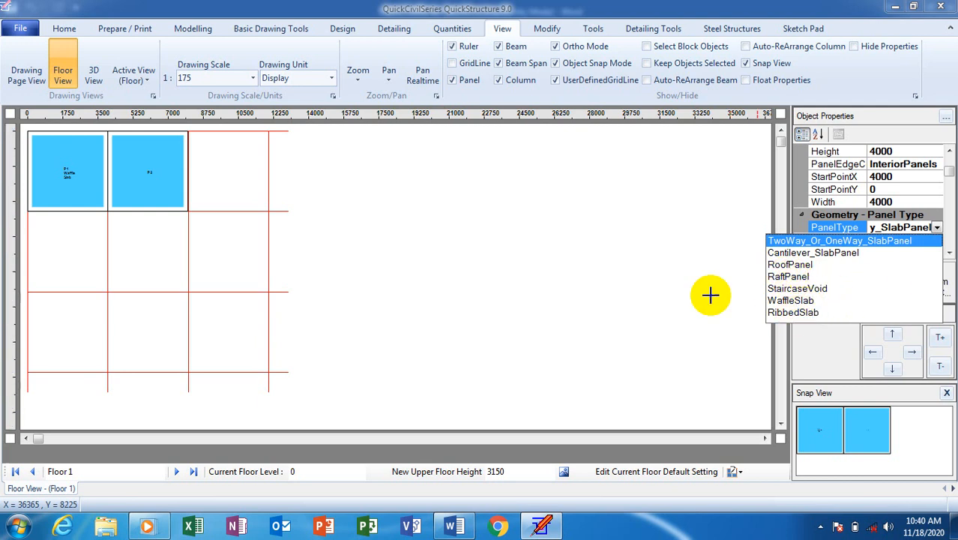
click(210, 169)
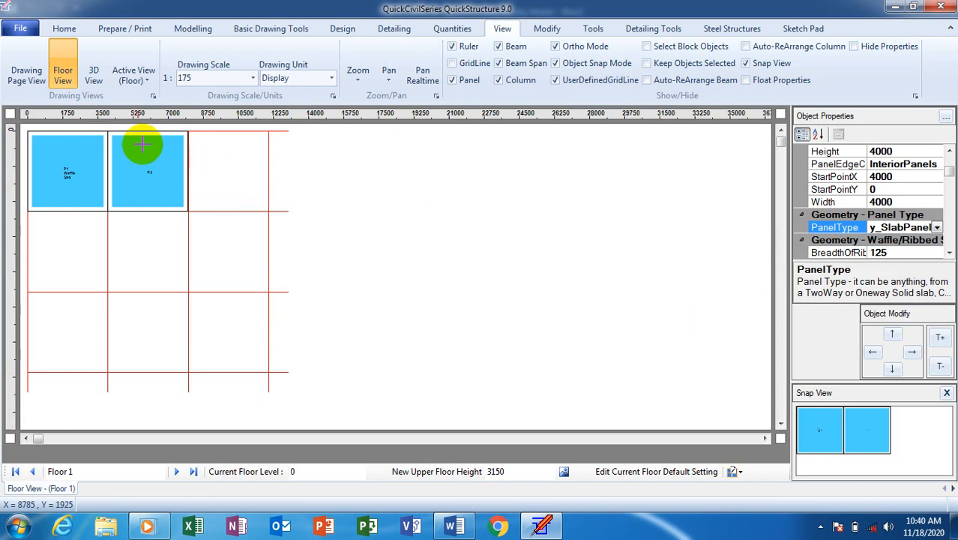
Add a 4000 by 4000 mm rectangular panel in the third bay of the grid's top row.
click(63, 30)
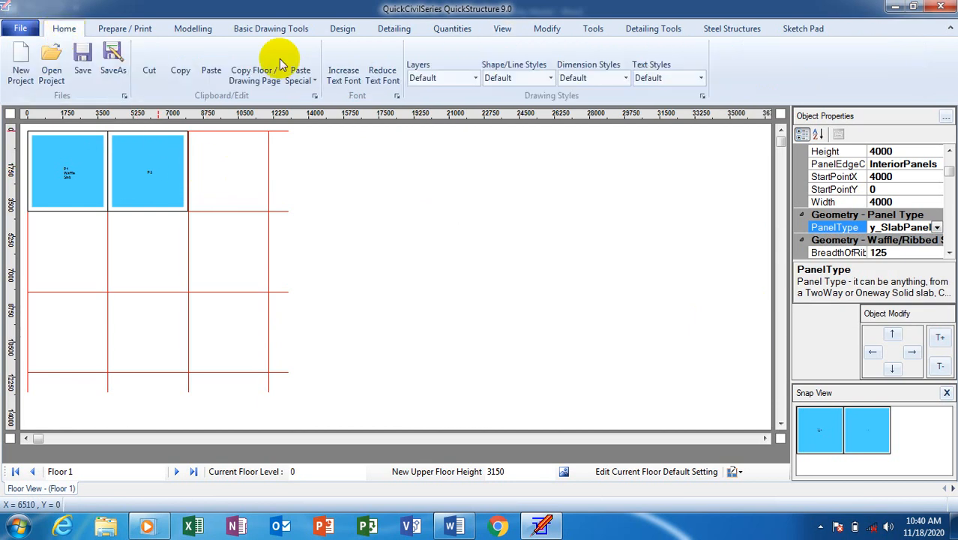
click(192, 30)
click(15, 52)
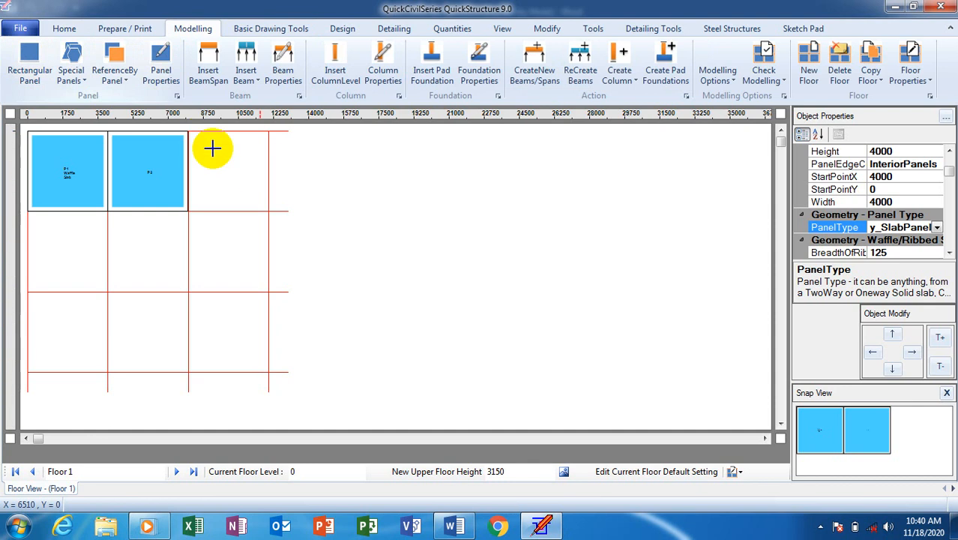
drag(191, 132, 269, 210)
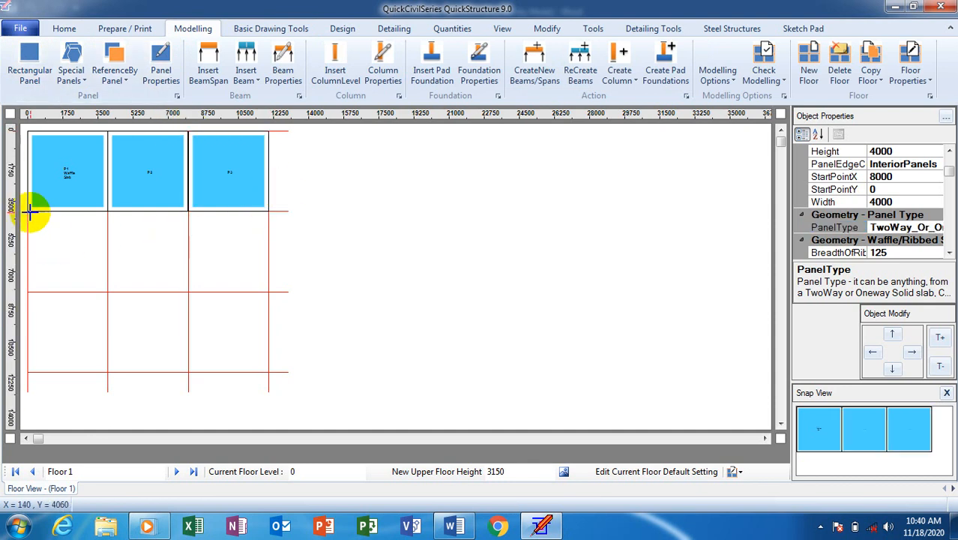
Add a 4000 by 4000 mm rectangular panel in the grid bay directly below the waffle slab.
drag(29, 212, 110, 274)
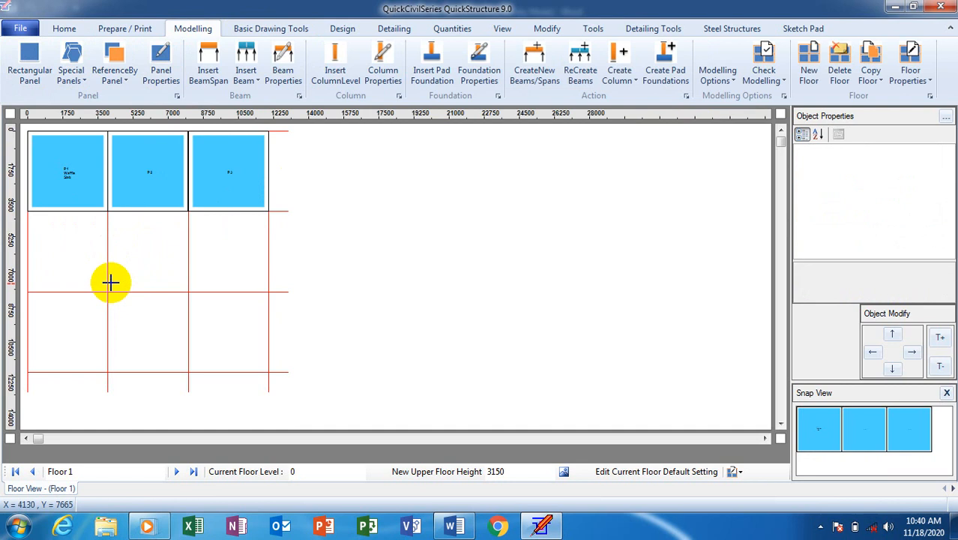
click(34, 72)
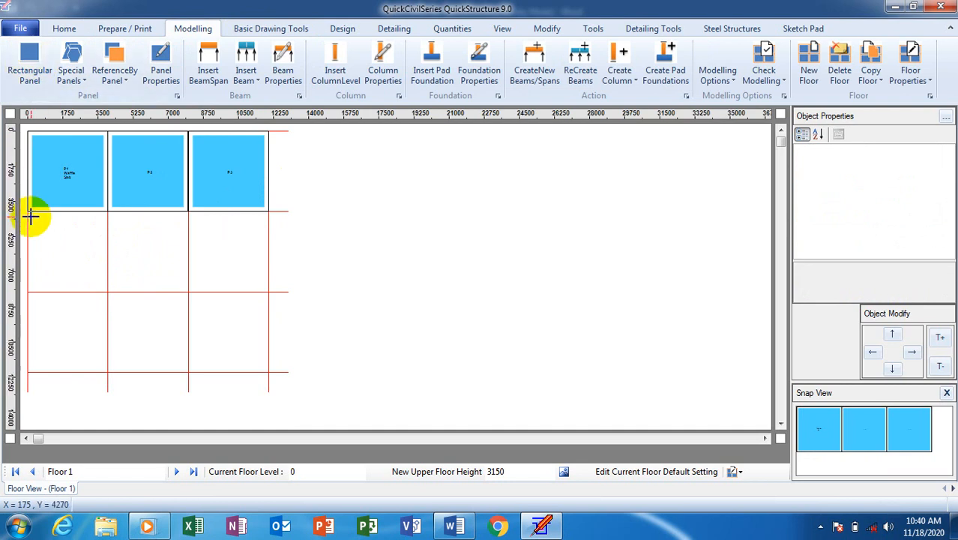
mouse_move(29, 212)
mouse_down()
mouse_move(90, 257)
mouse_move(99, 290)
mouse_up()
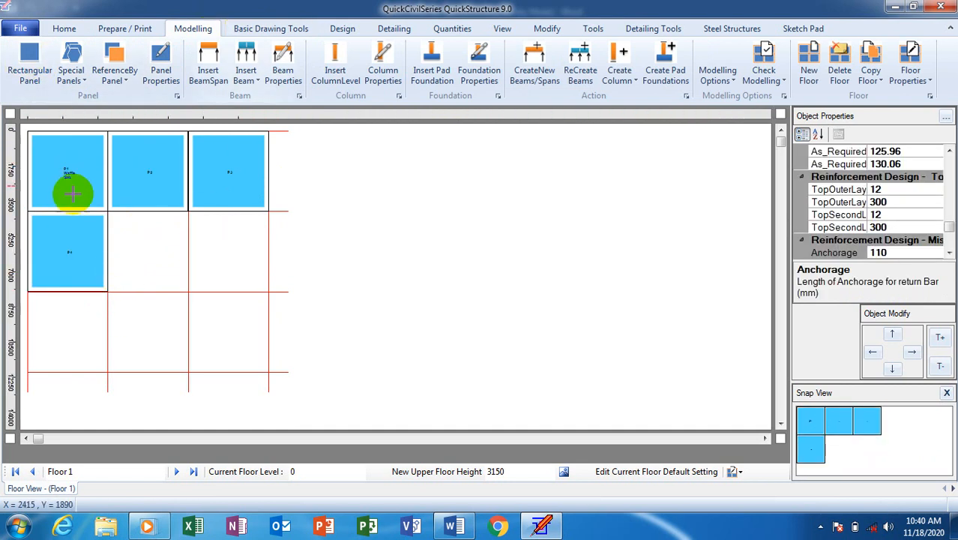
Add a 4000 by 4000 mm rectangular panel in the middle bay of the grid's second row.
click(30, 72)
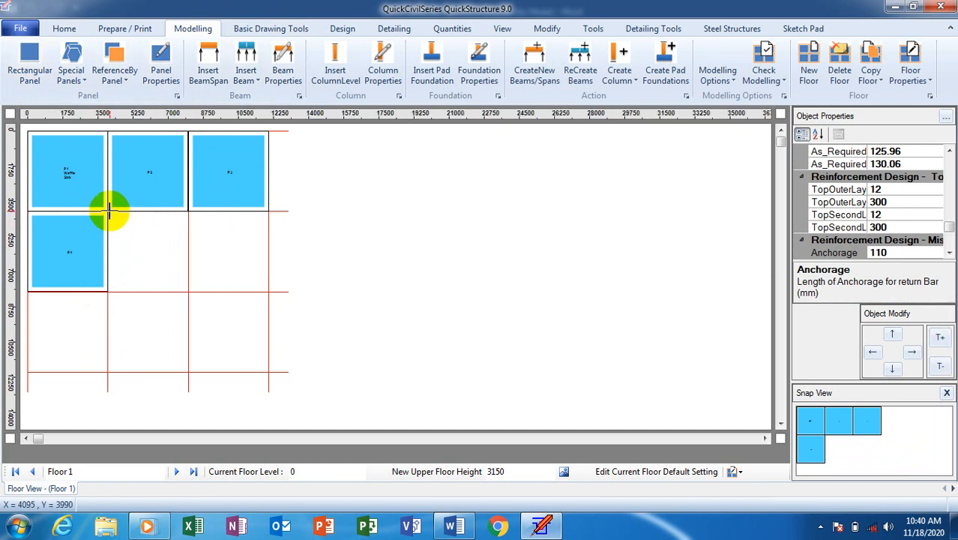
drag(110, 212, 178, 264)
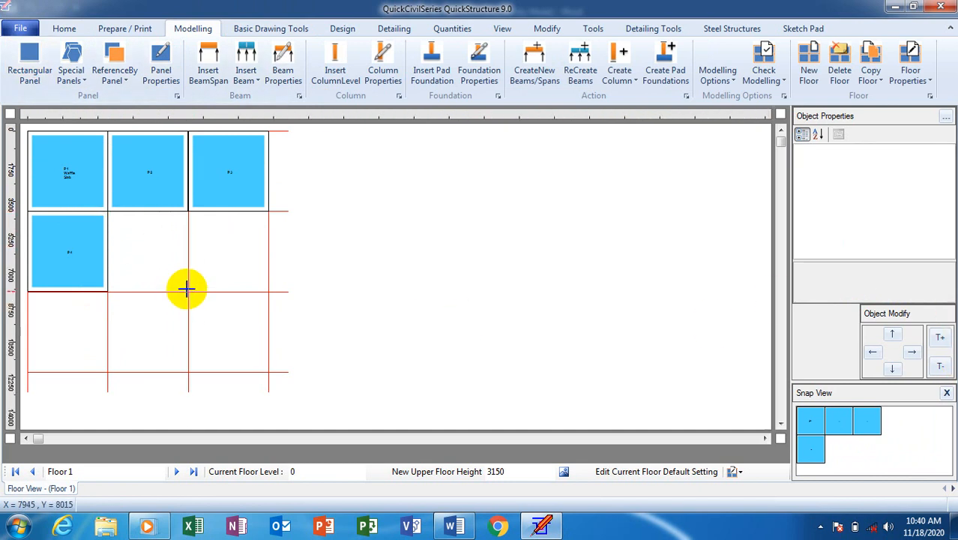
click(30, 71)
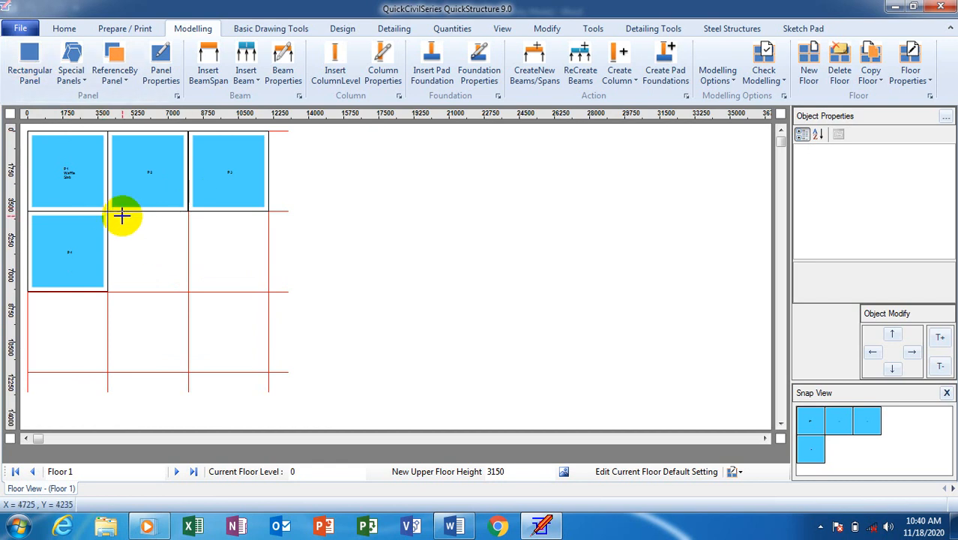
drag(107, 213, 188, 293)
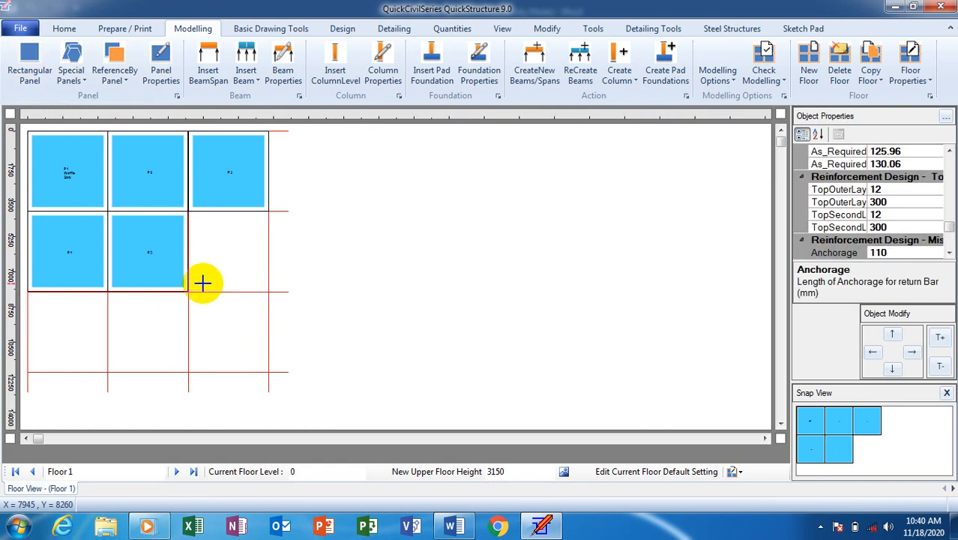
Change the panel type of the second row's middle panel to RibbedSlab.
click(141, 261)
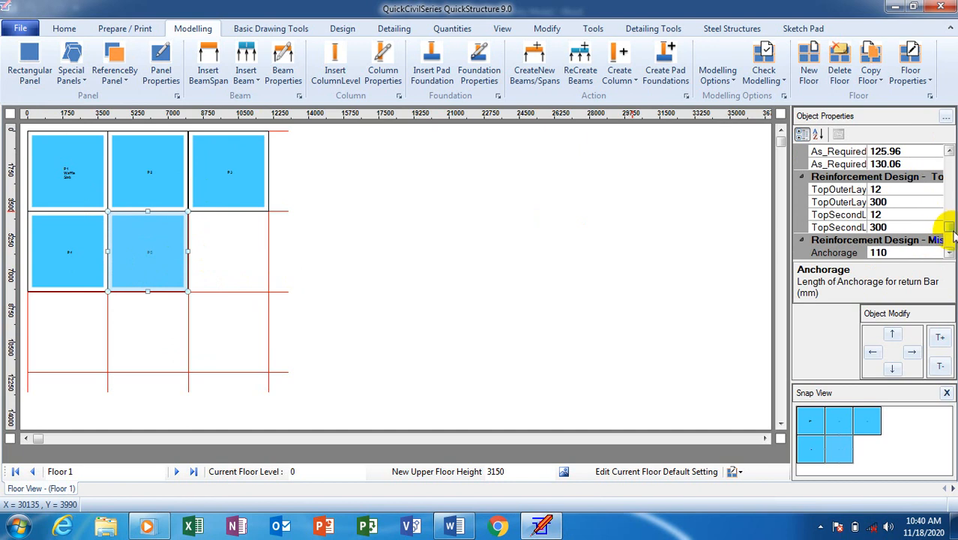
drag(950, 230, 949, 163)
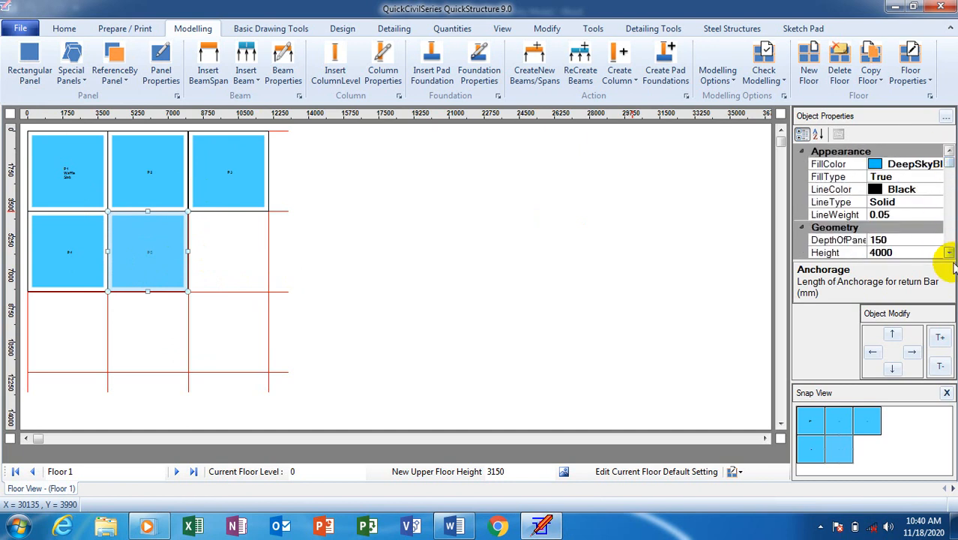
scroll(949, 255, down, 8)
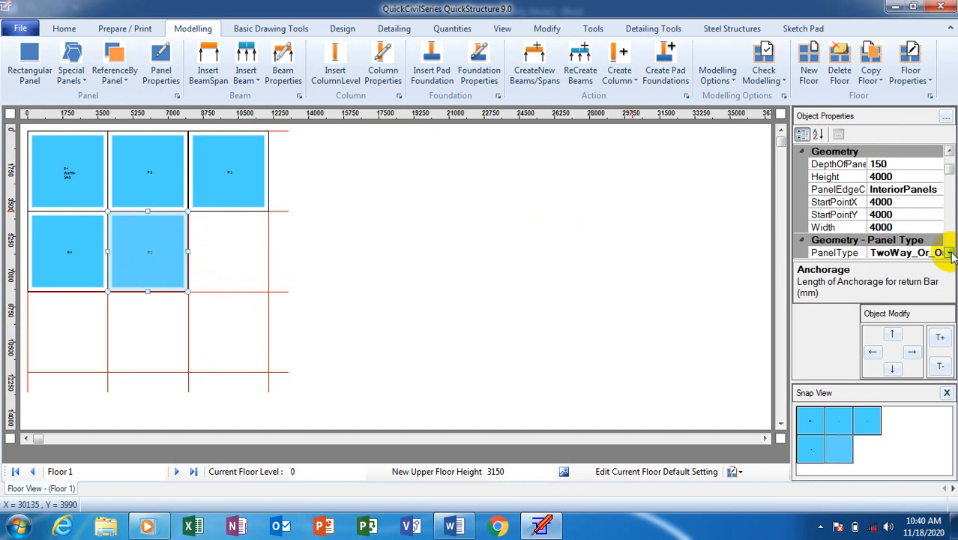
click(937, 229)
click(936, 227)
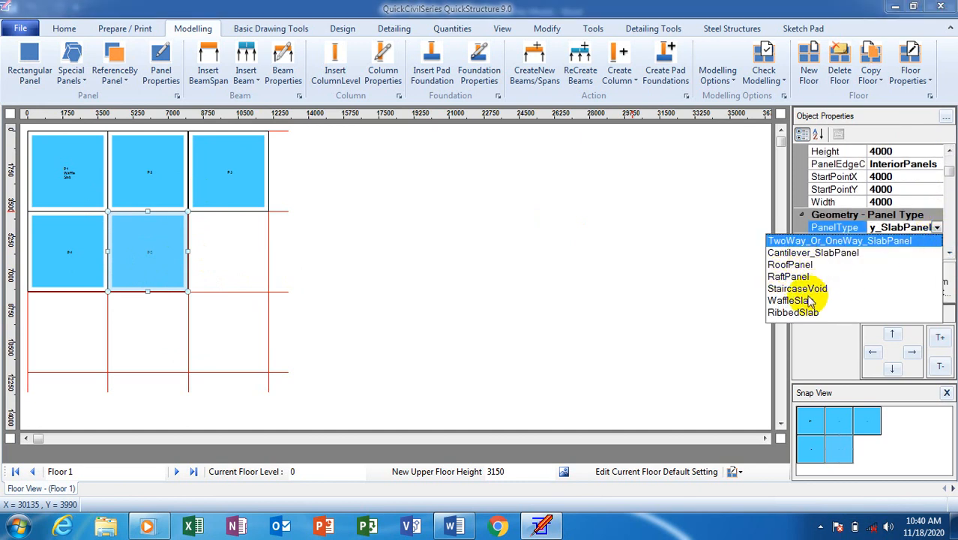
click(792, 314)
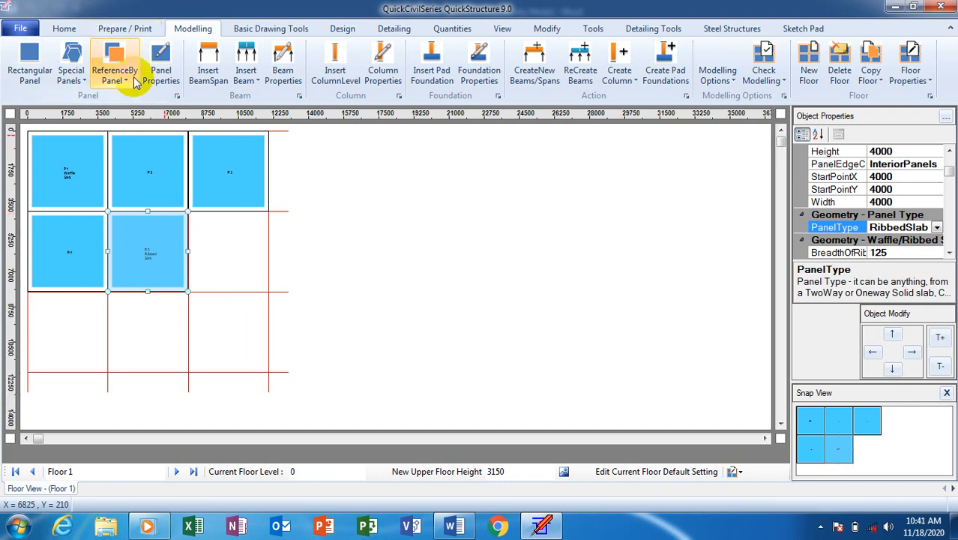
Enlarge the floor view to a drawing scale of 1:50 and inspect the ribbed slab panel's label.
click(502, 29)
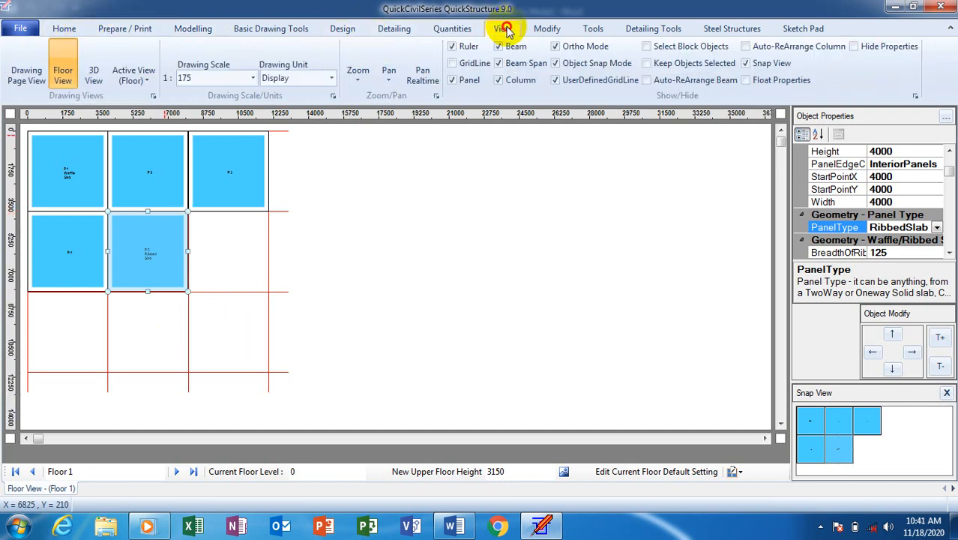
click(253, 78)
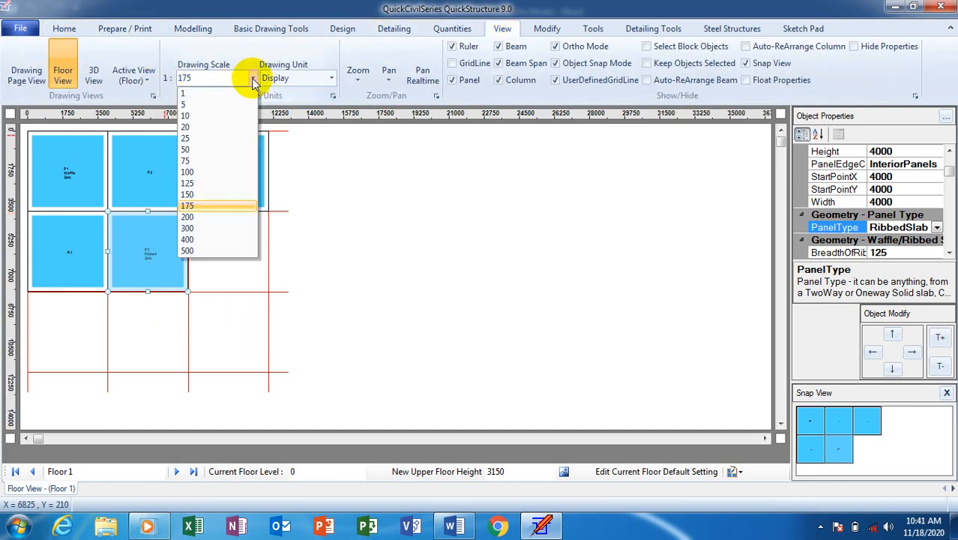
click(186, 150)
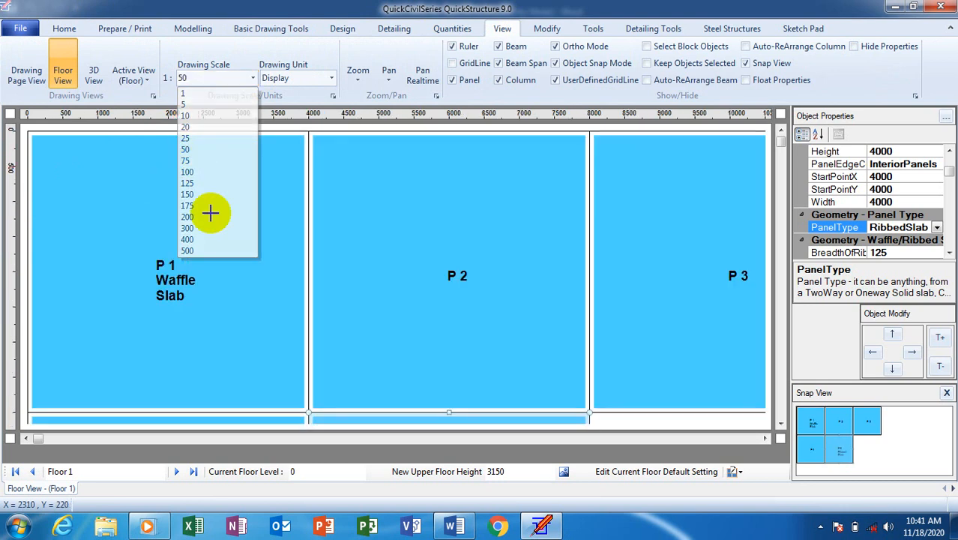
click(778, 148)
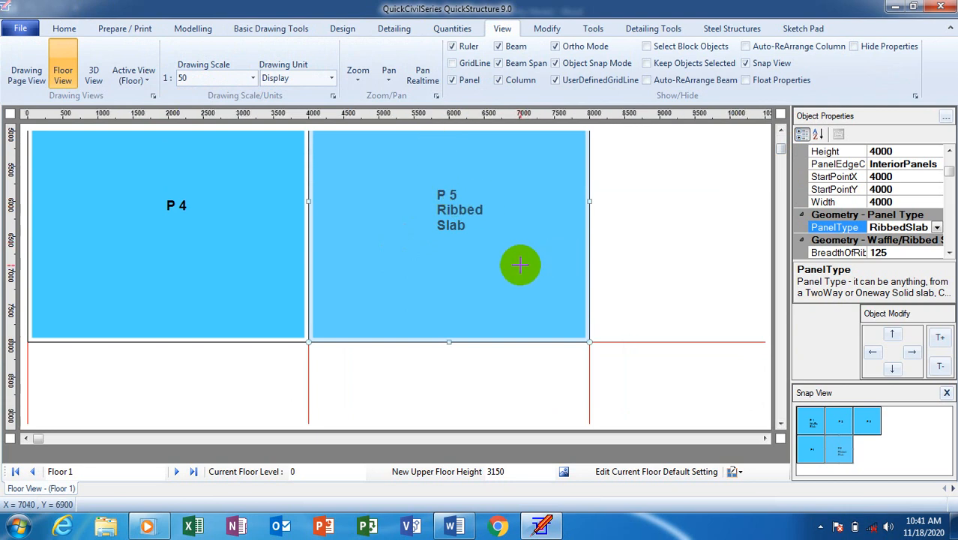
click(662, 220)
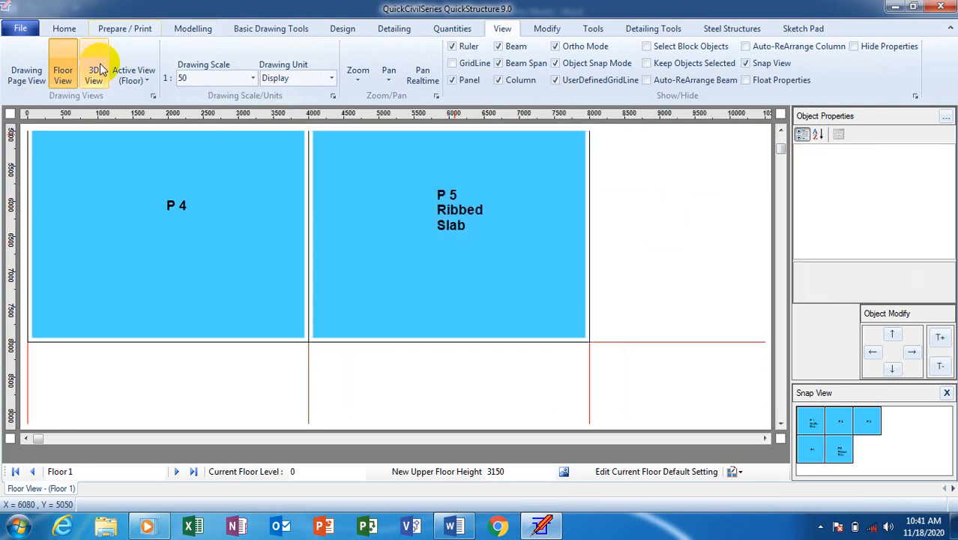
Set the floor view's drawing scale to 1:125 and bring the panel layout back into view.
click(62, 29)
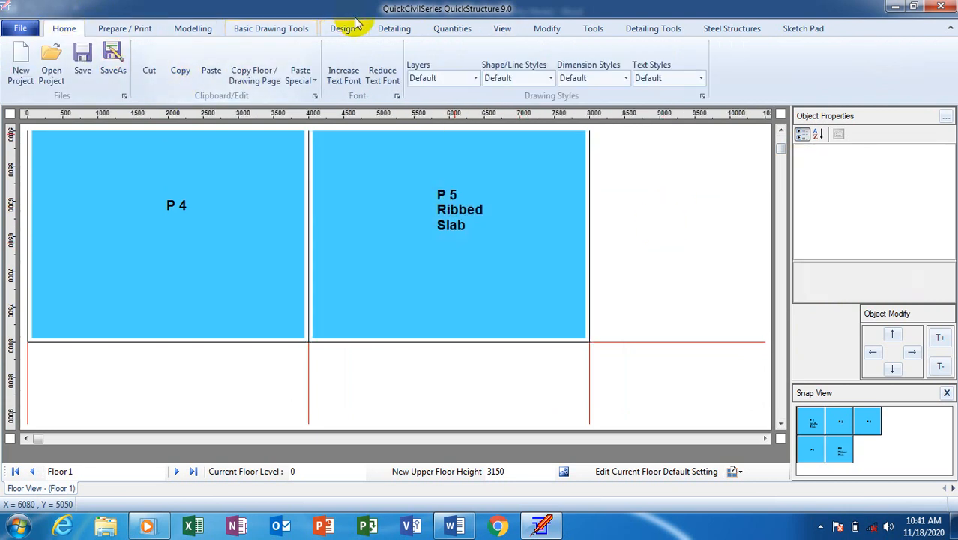
click(502, 30)
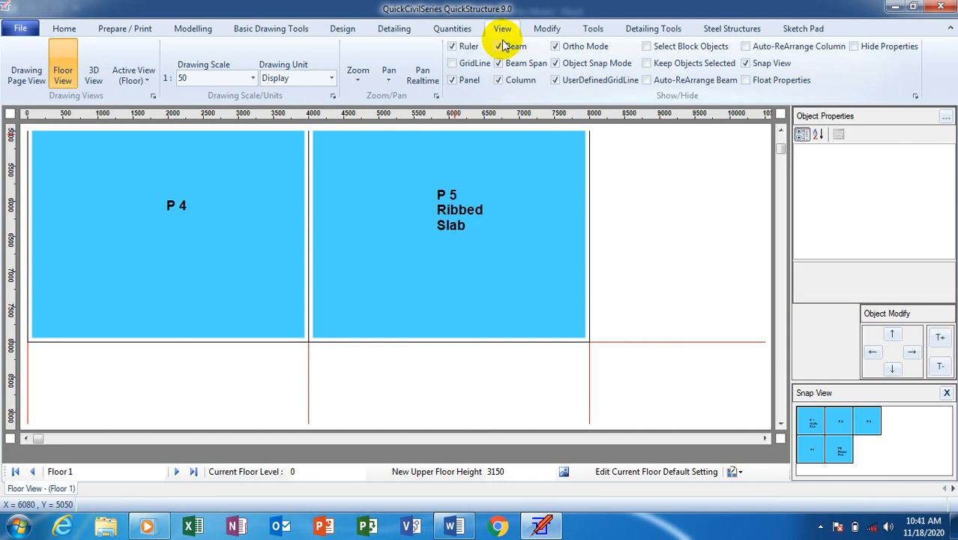
click(193, 30)
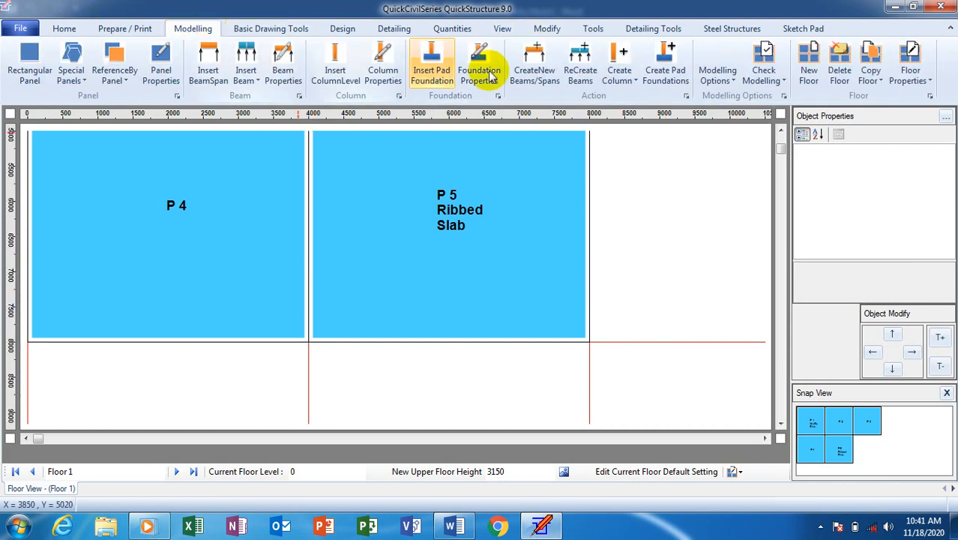
click(503, 29)
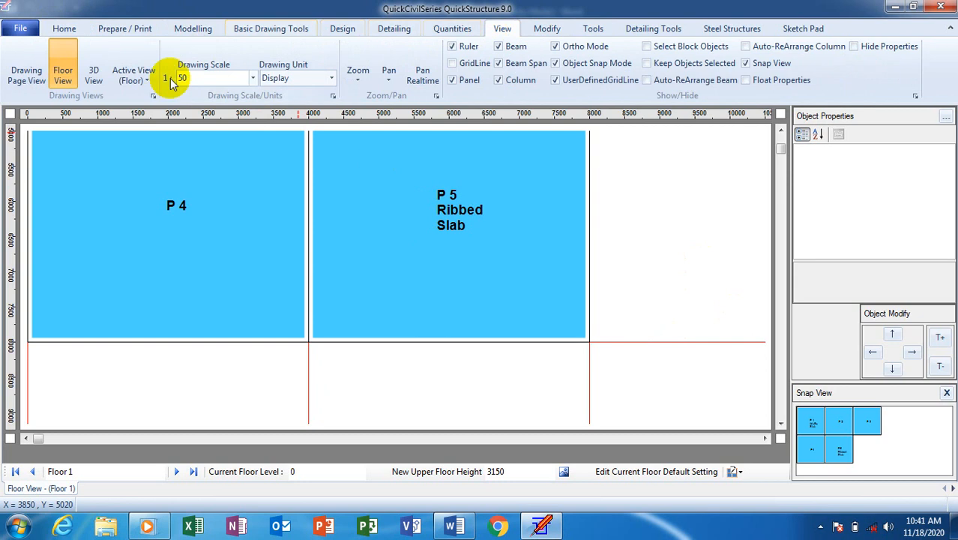
click(253, 78)
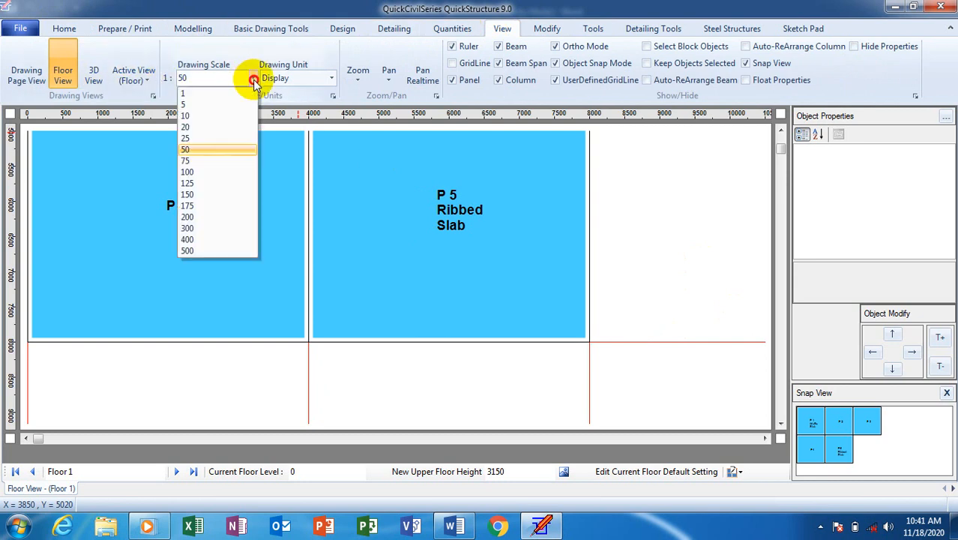
click(201, 183)
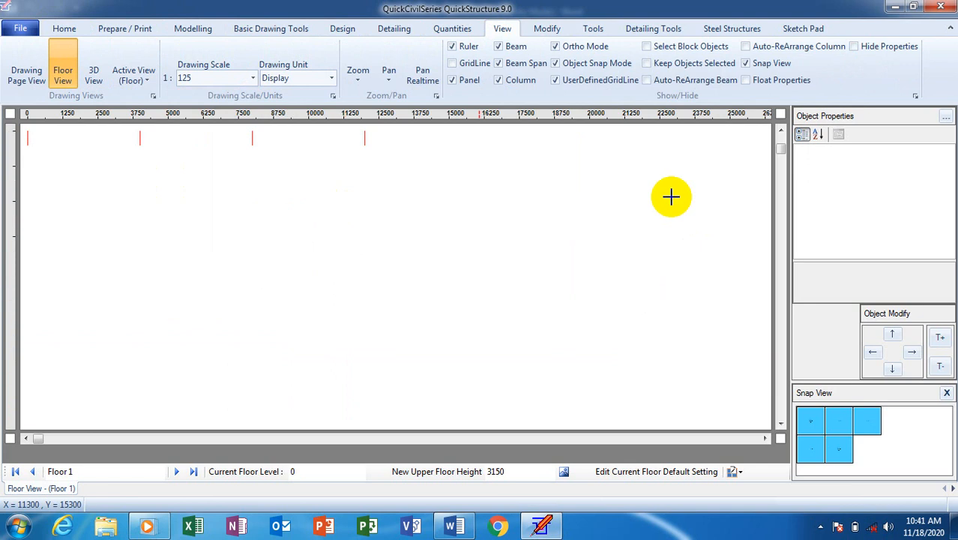
drag(780, 150, 775, 135)
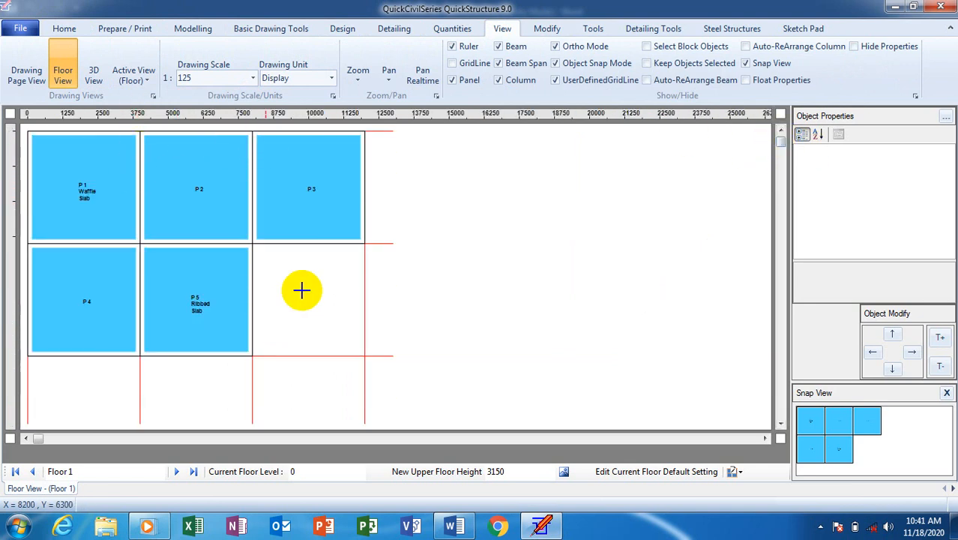
Add a 4000 by 4000 mm rectangular panel in the second row's bay beside the ribbed slab, below panel P3.
click(193, 28)
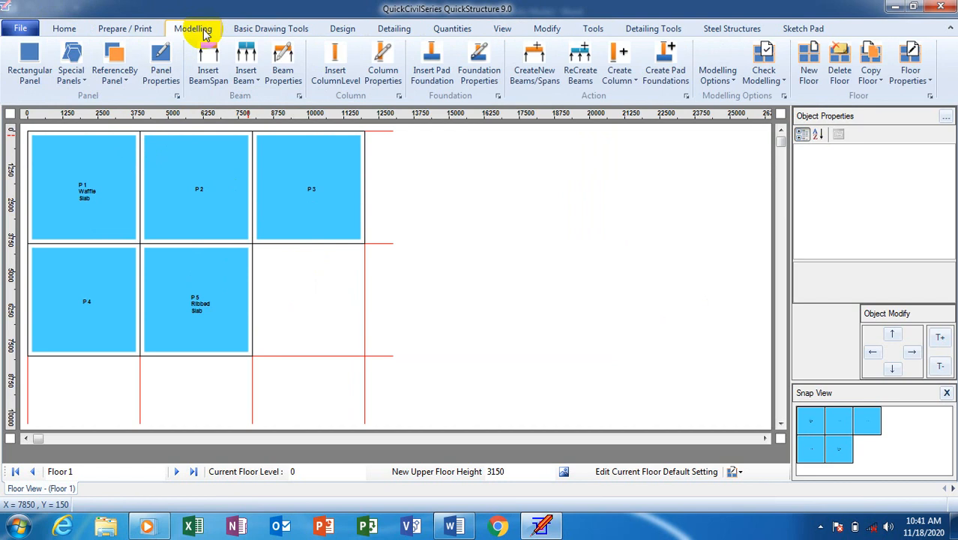
click(46, 69)
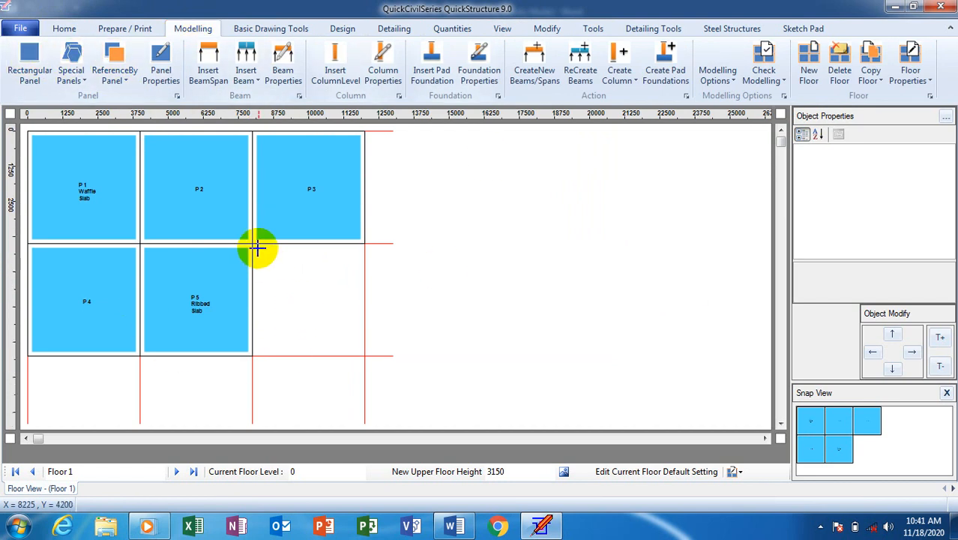
drag(254, 243, 365, 356)
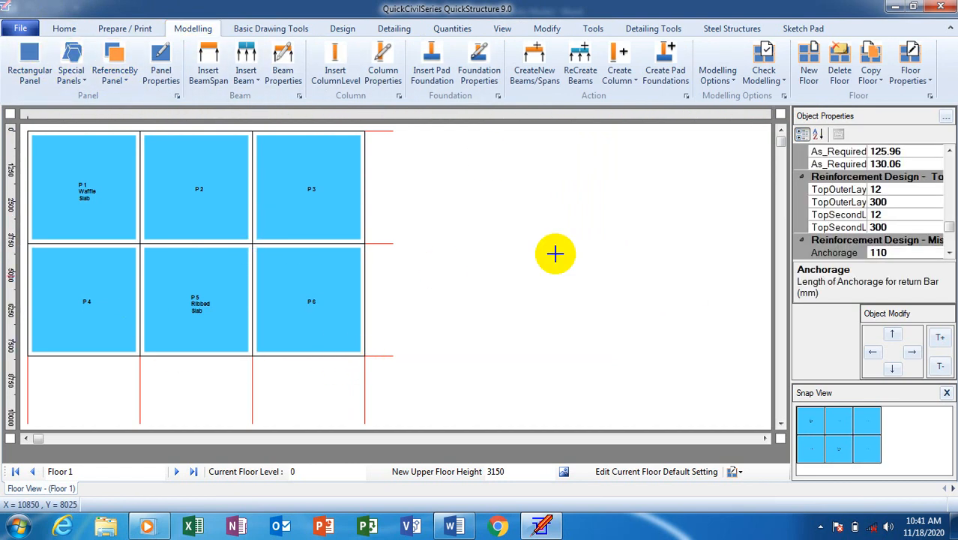
Add a 4000 by 4000 mm rectangular panel in the third row's bay directly below panel P4.
click(779, 429)
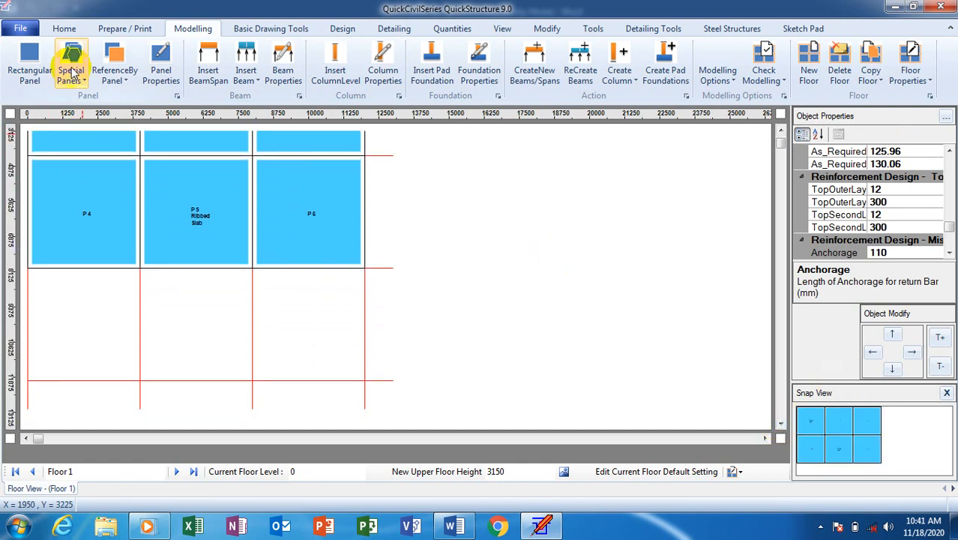
click(30, 63)
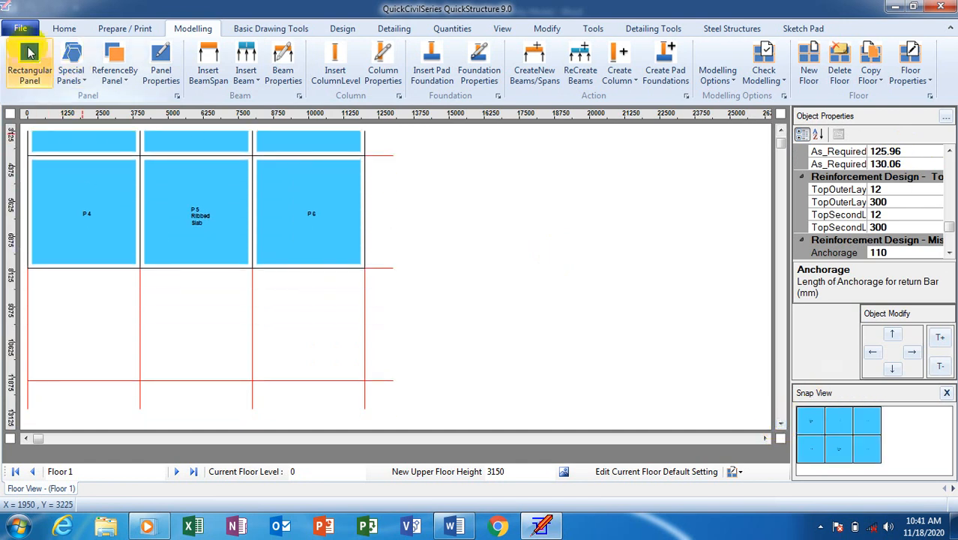
click(53, 264)
click(139, 381)
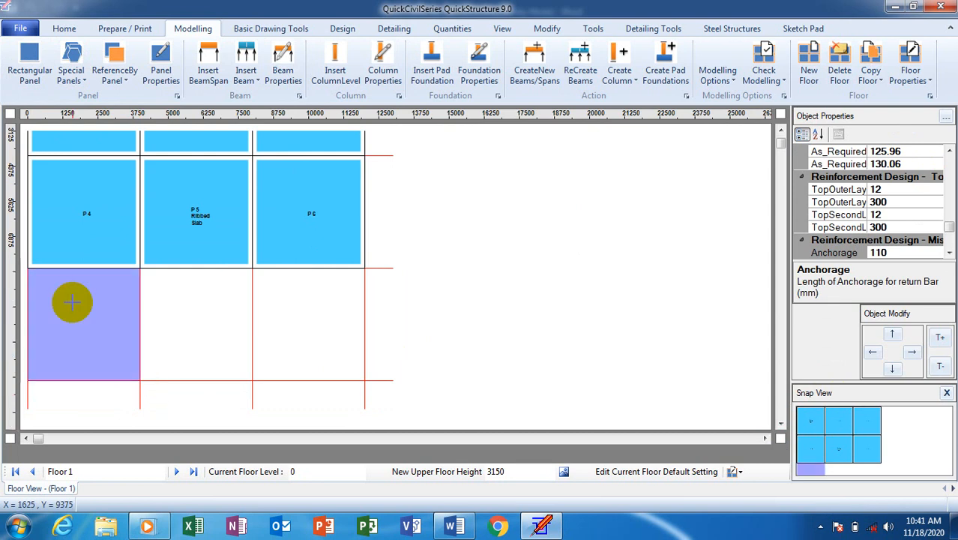
Add a 4000 by 4000 mm rectangular panel in the third row's middle bay, below the ribbed slab.
click(112, 290)
click(201, 332)
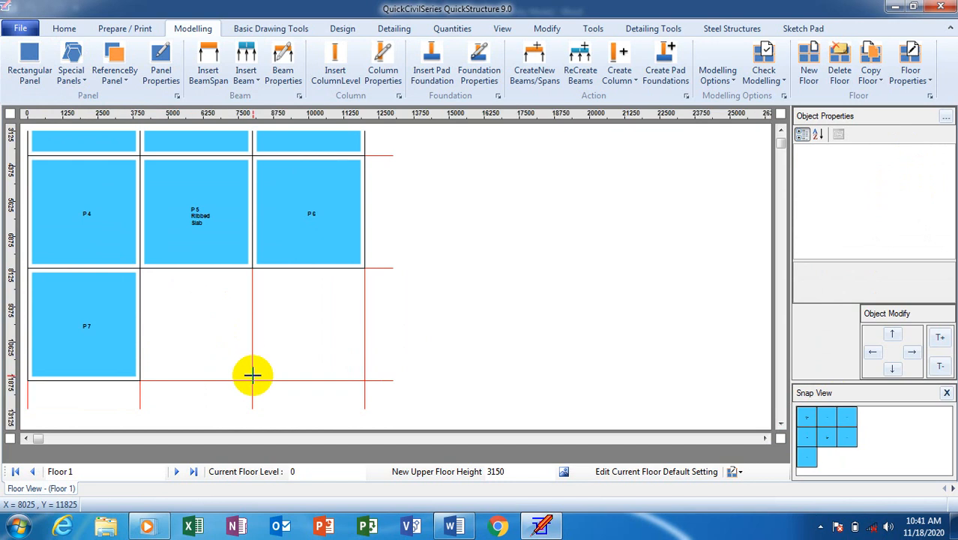
click(30, 60)
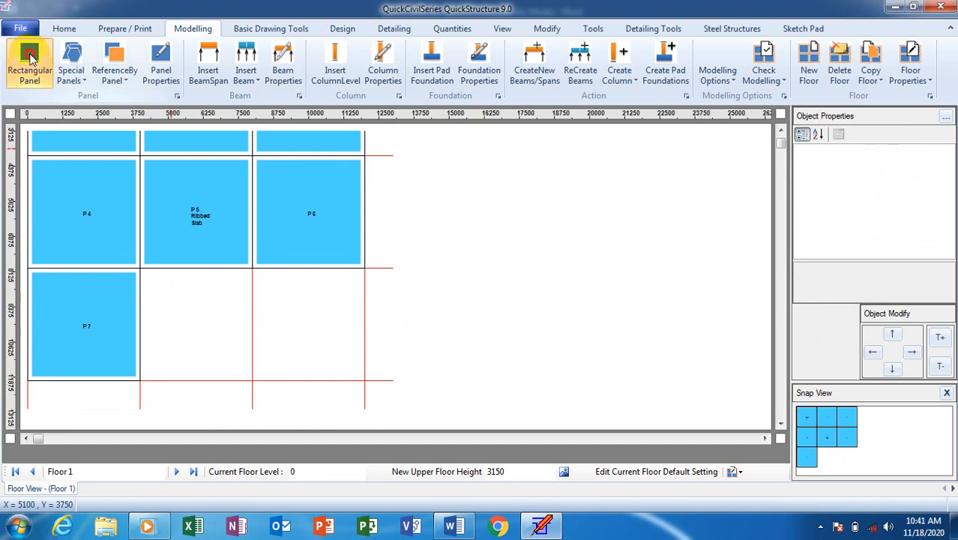
click(144, 269)
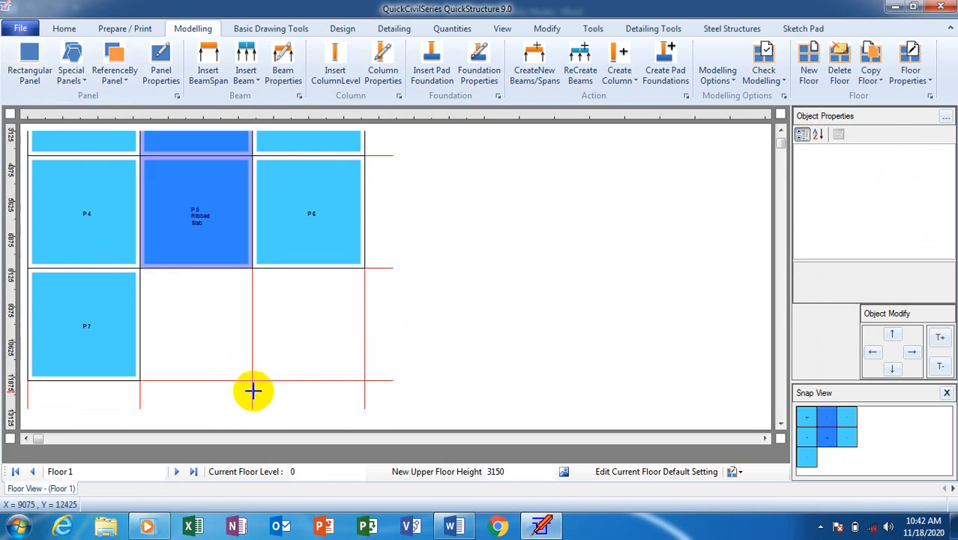
click(252, 379)
Add a 4000 by 4000 mm rectangular panel in the third row's last empty bay, directly below panel P6.
click(237, 263)
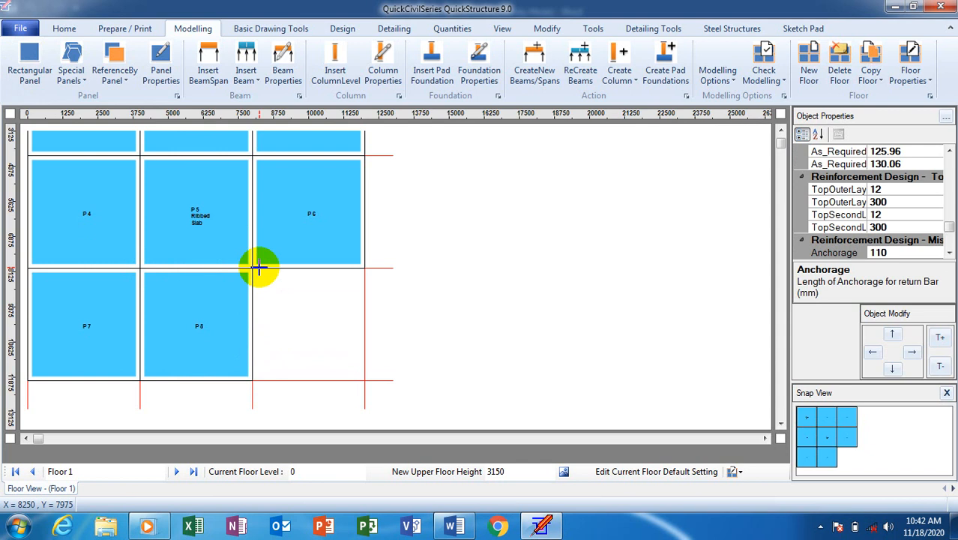
click(255, 268)
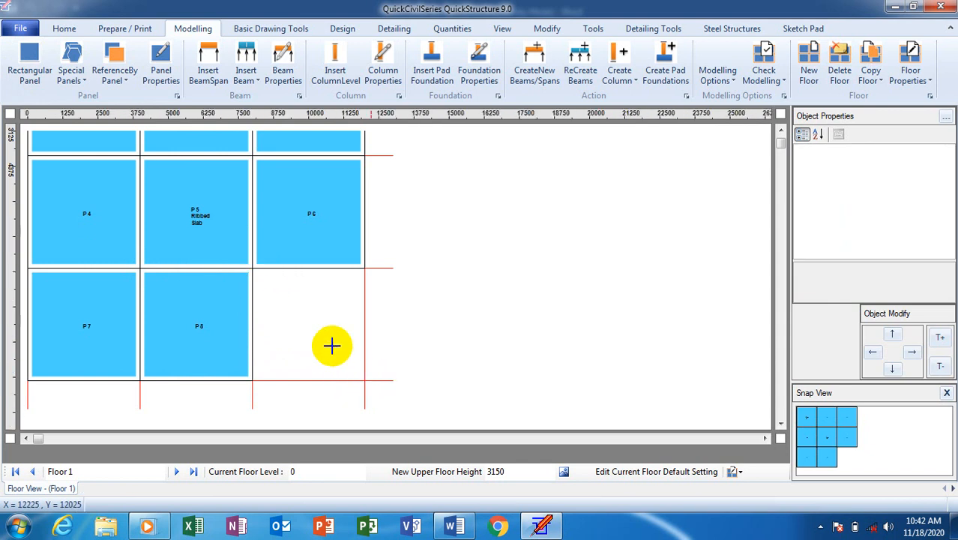
click(33, 56)
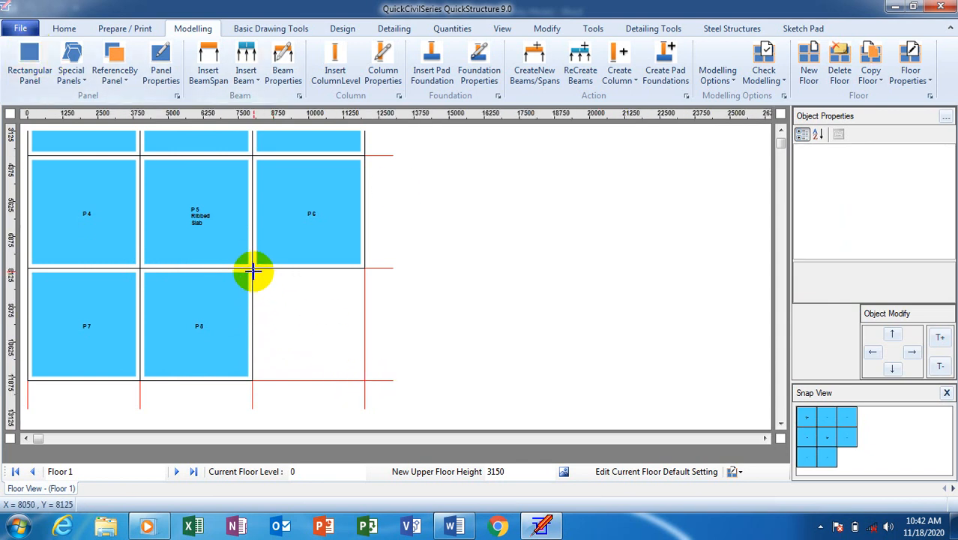
drag(284, 274, 365, 380)
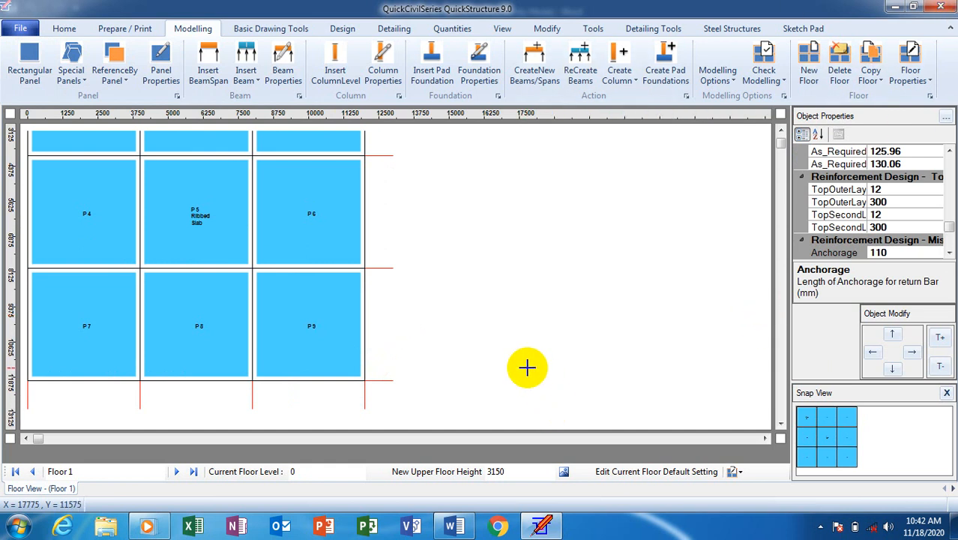
Set the panel type of P6, in the second row beside the ribbed slab, to StaircaseVoid.
click(781, 146)
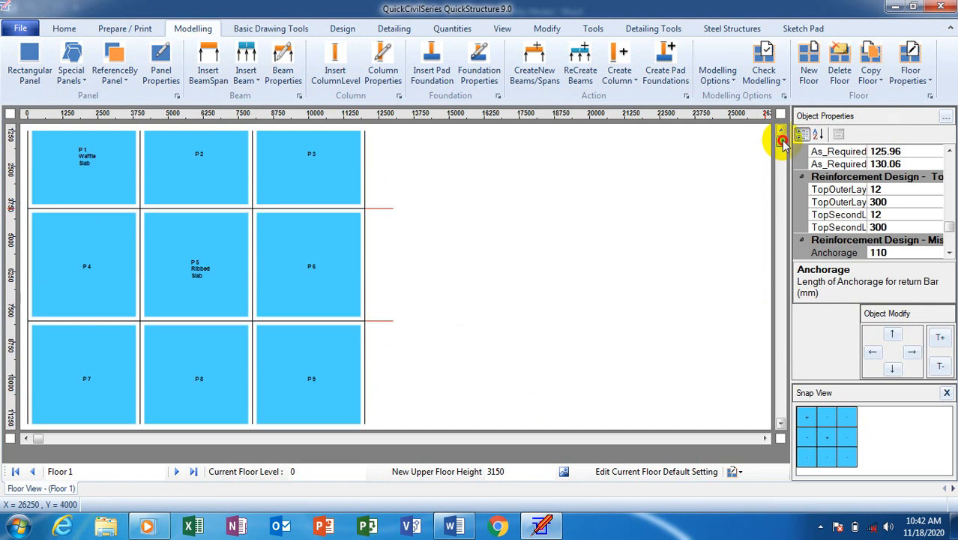
click(781, 142)
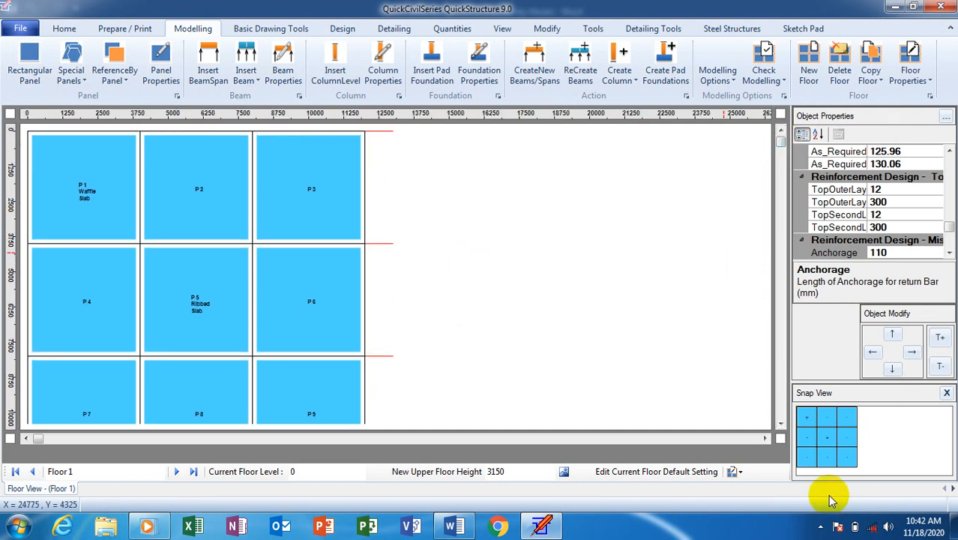
click(782, 425)
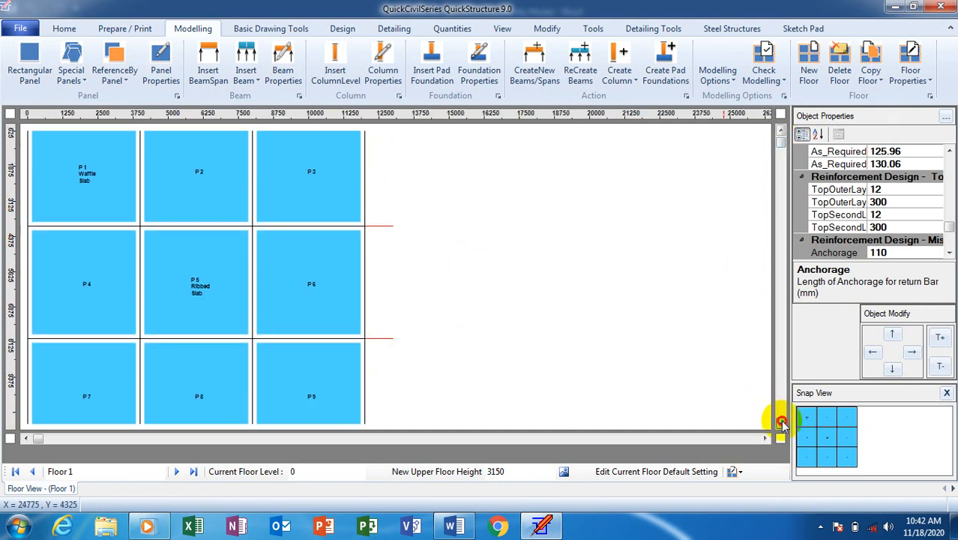
click(781, 424)
click(292, 272)
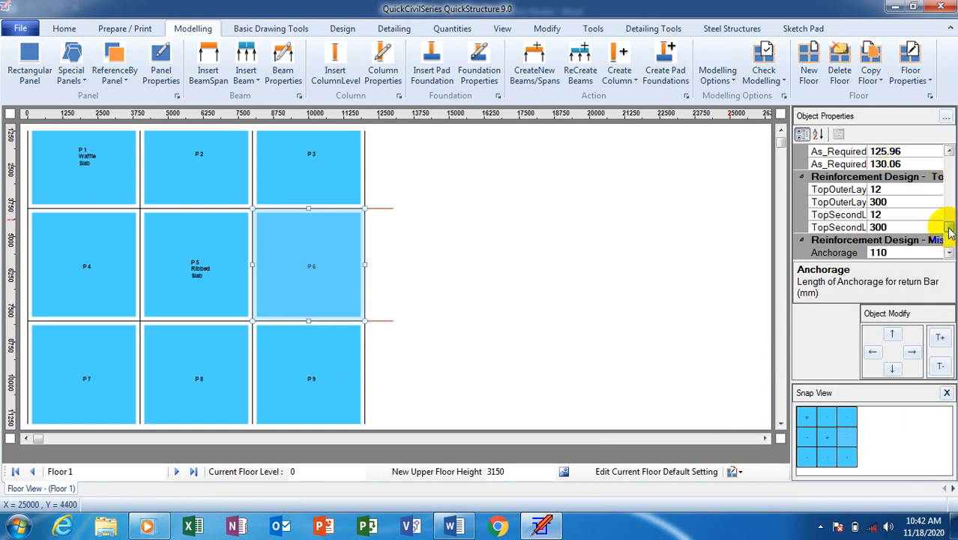
scroll(937, 204, up, 10)
mouse_move(948, 173)
mouse_down()
mouse_move(950, 154)
mouse_move(950, 196)
mouse_move(947, 177)
mouse_up()
click(937, 177)
click(937, 176)
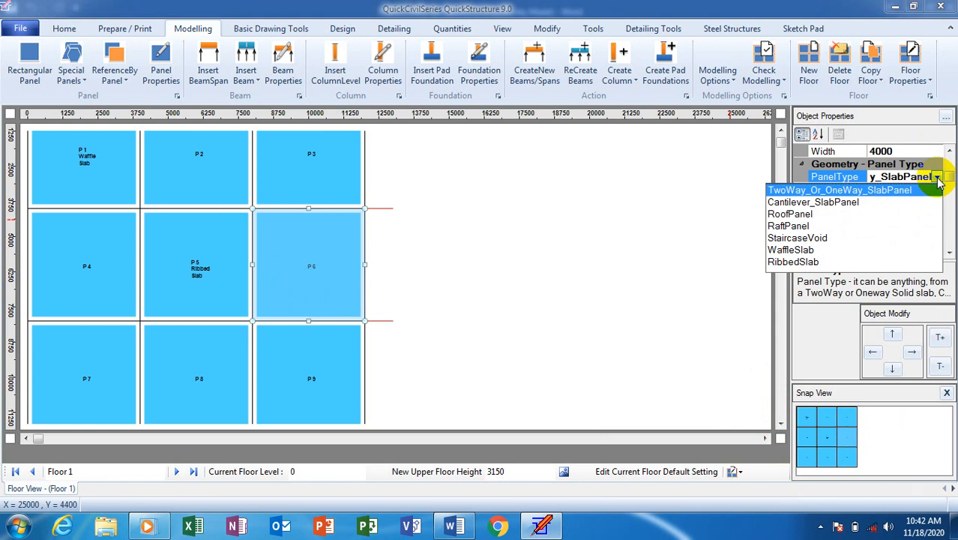
click(811, 239)
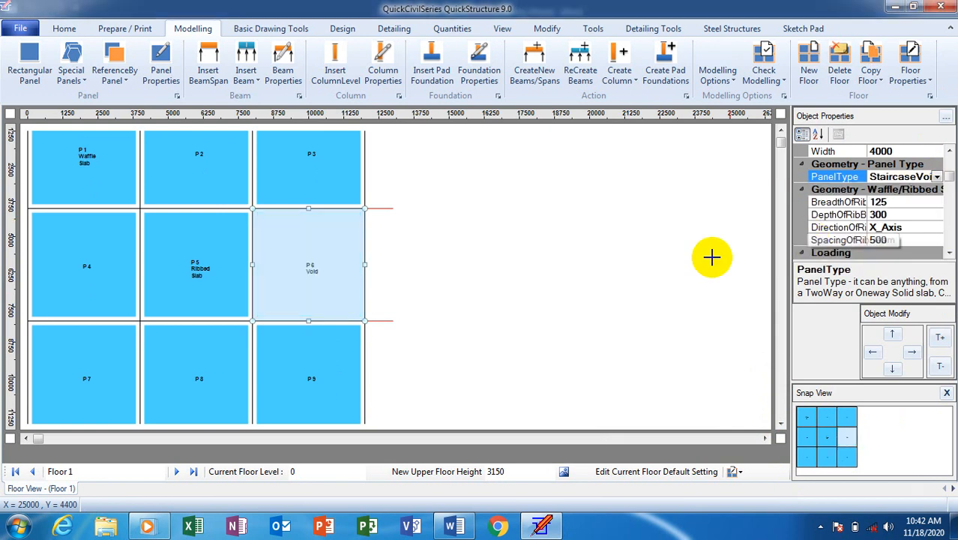
click(433, 240)
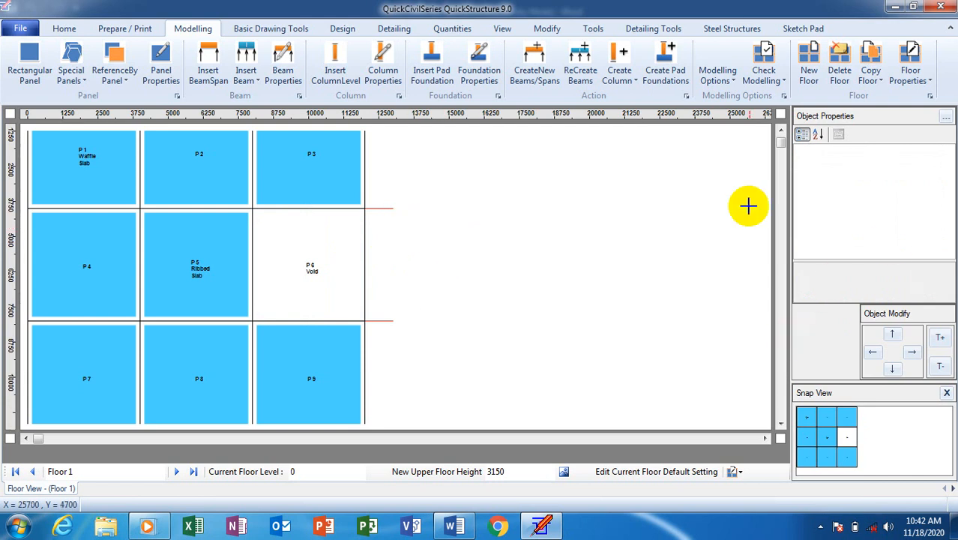
Change the panel type of P4, directly below the waffle slab P1, to RibbedSlab.
drag(780, 142, 782, 136)
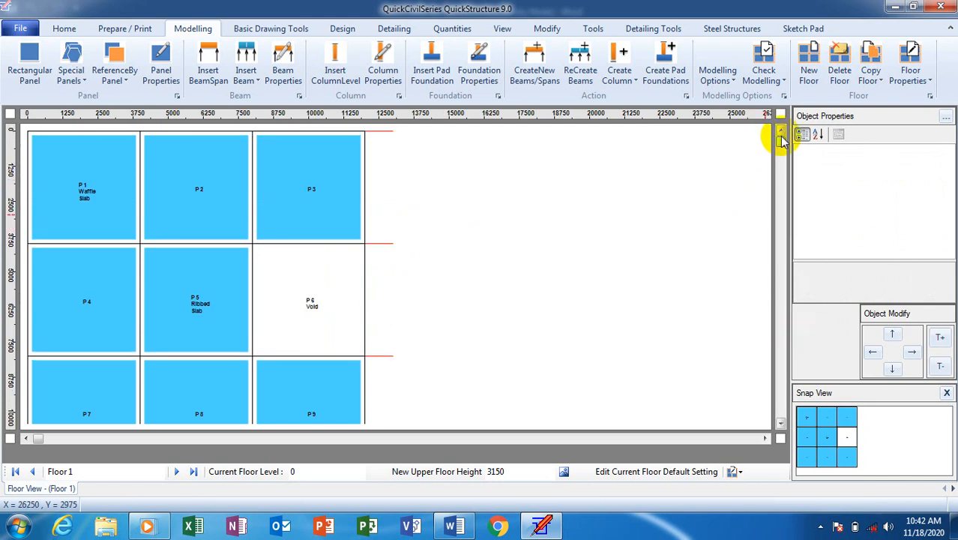
scroll(785, 144, down, 3)
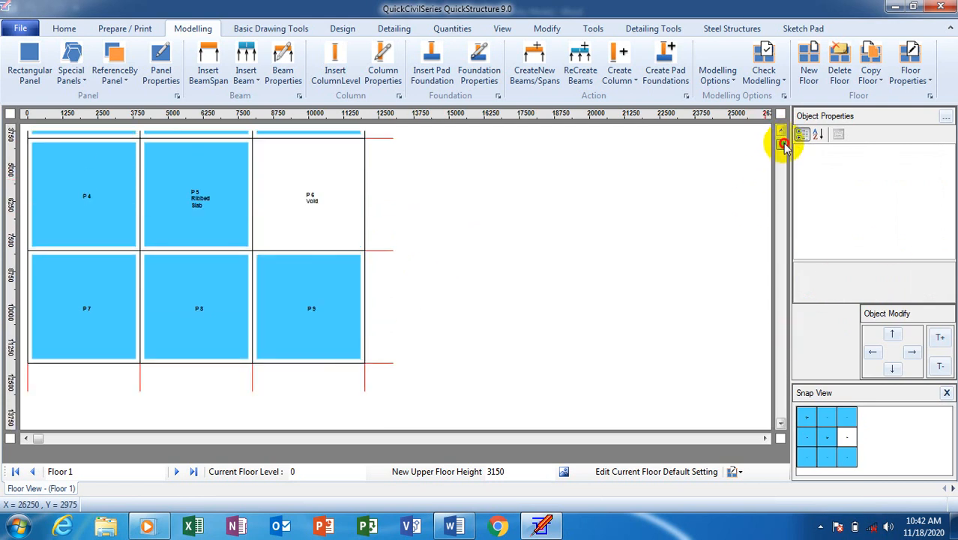
scroll(784, 142, up, 3)
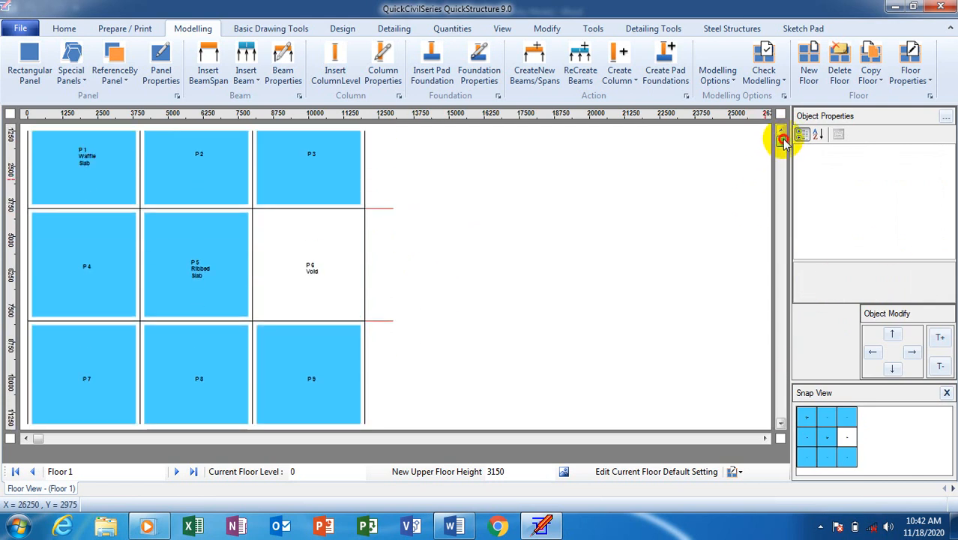
click(77, 304)
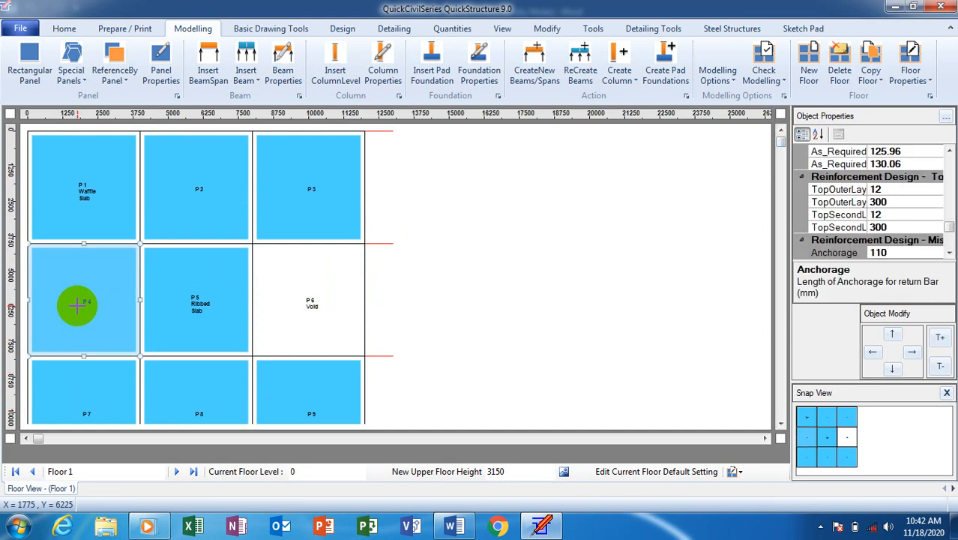
click(928, 241)
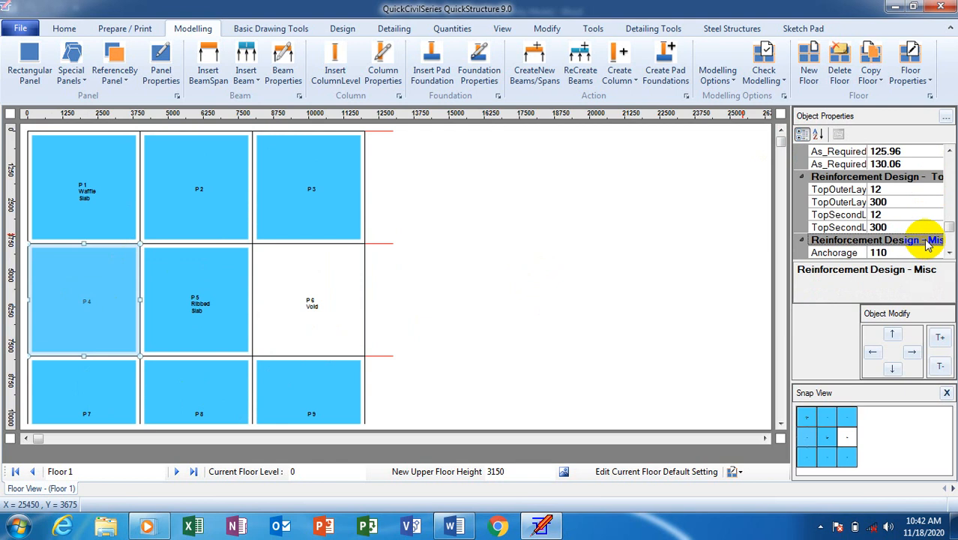
drag(949, 228, 951, 176)
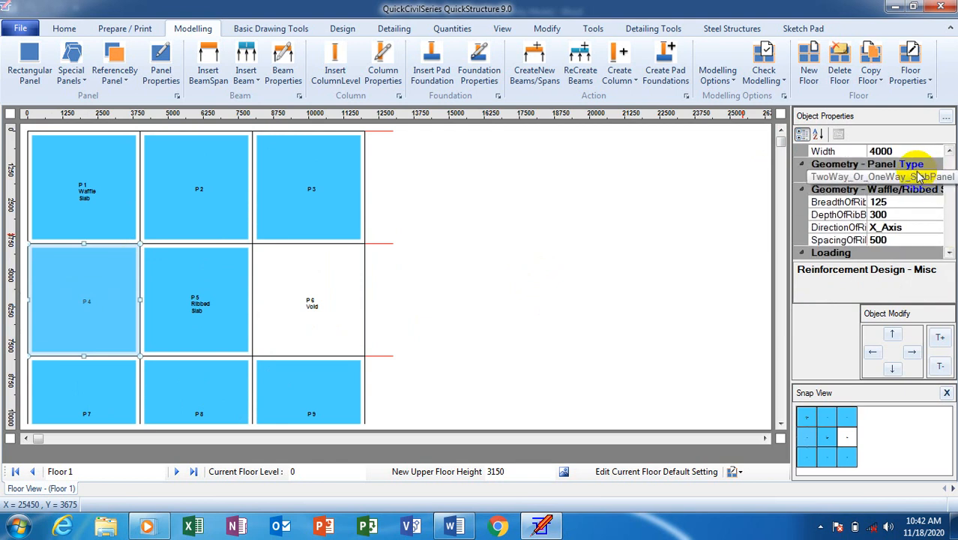
click(921, 176)
click(937, 177)
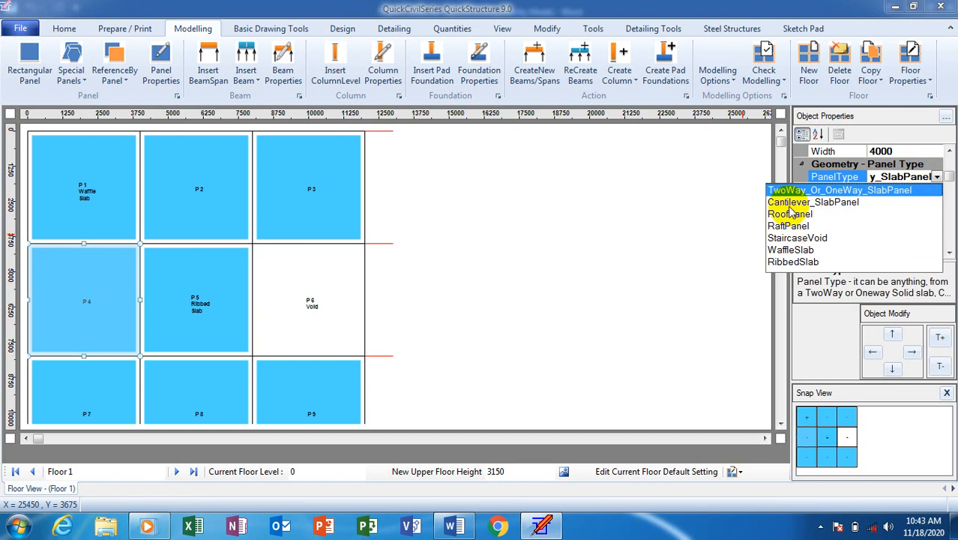
click(792, 262)
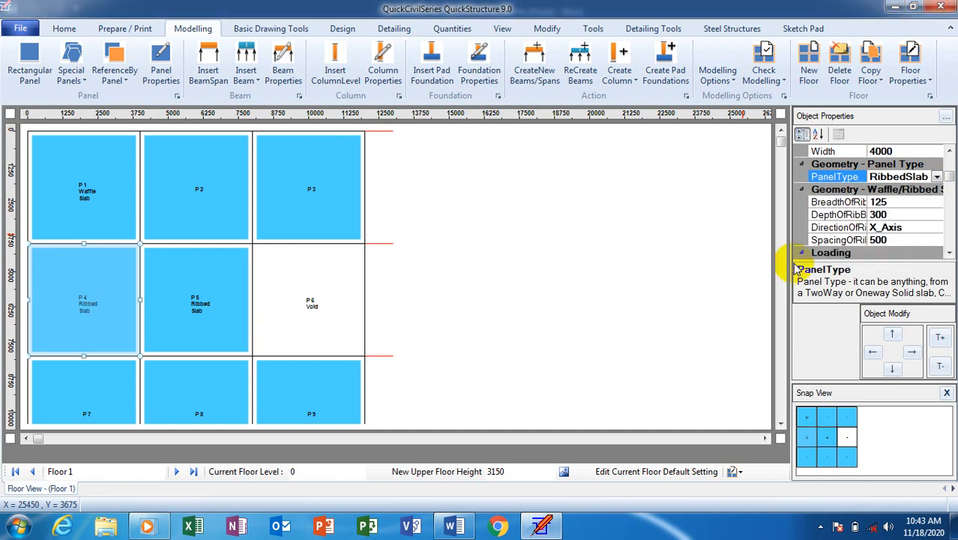
Change the panel type of P2, in the first row's middle bay, to WaffleSlab and deselect it.
click(199, 193)
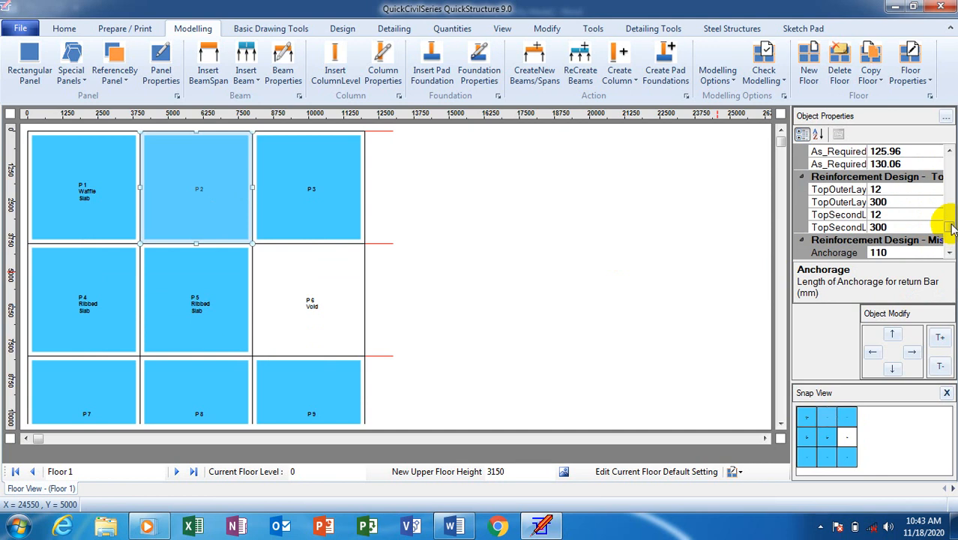
drag(949, 227, 948, 184)
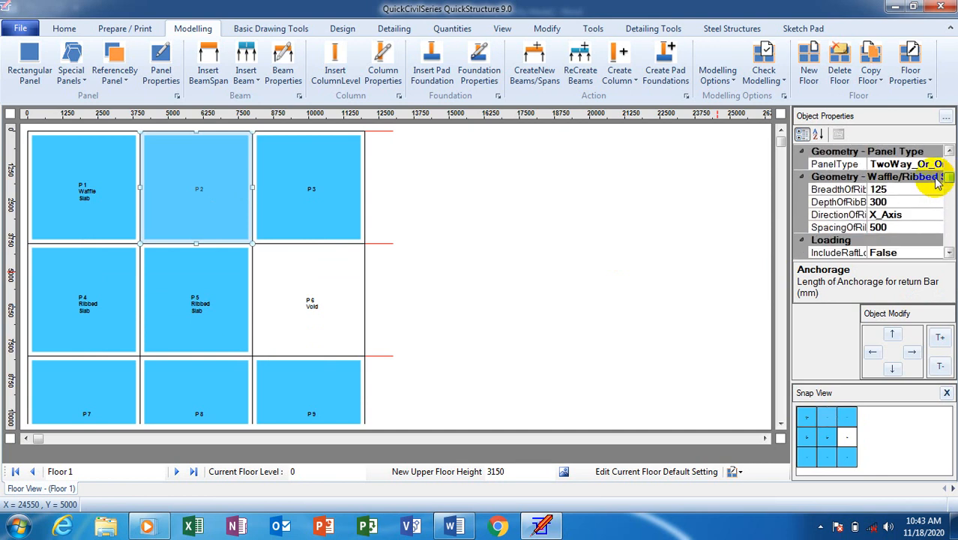
click(928, 165)
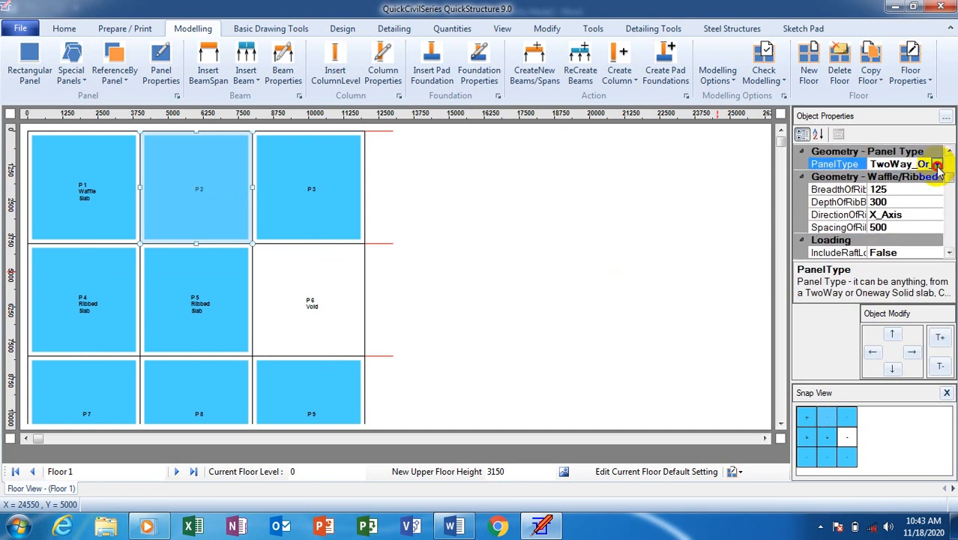
click(937, 165)
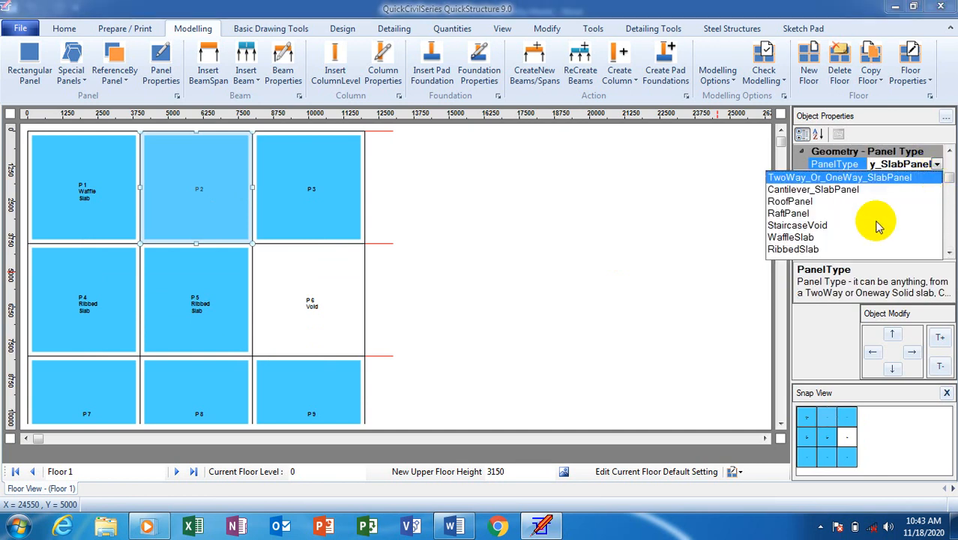
click(789, 238)
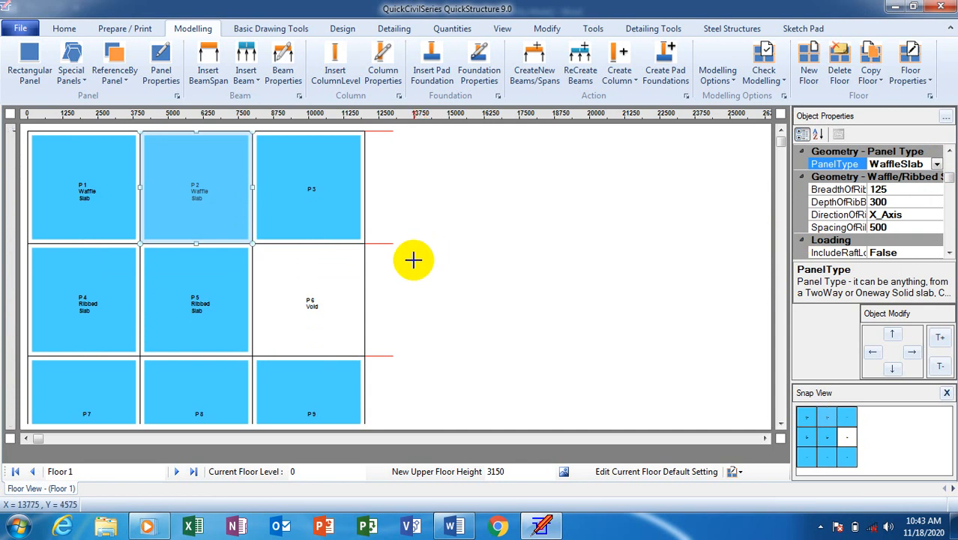
click(417, 295)
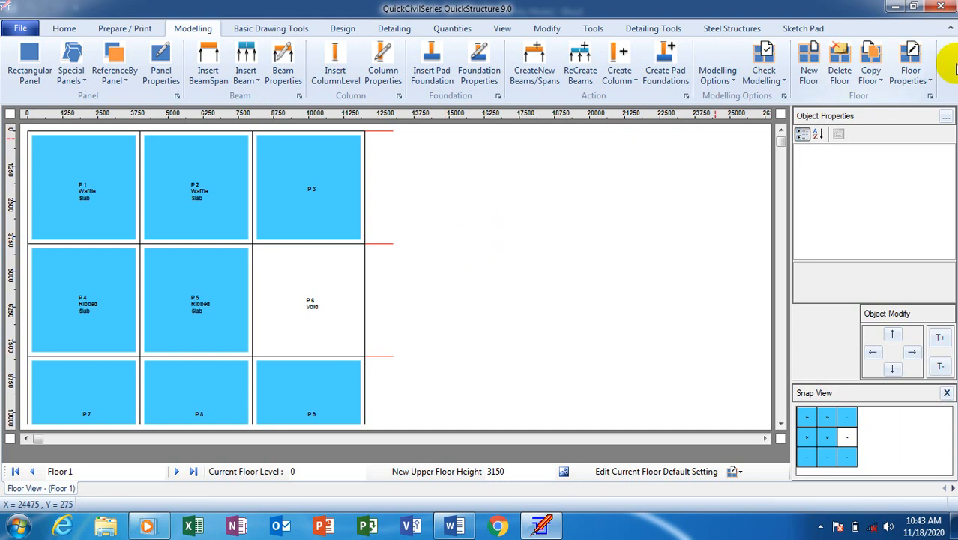
Create new beams and spans along the edges of all nine panels on Floor 1.
click(928, 82)
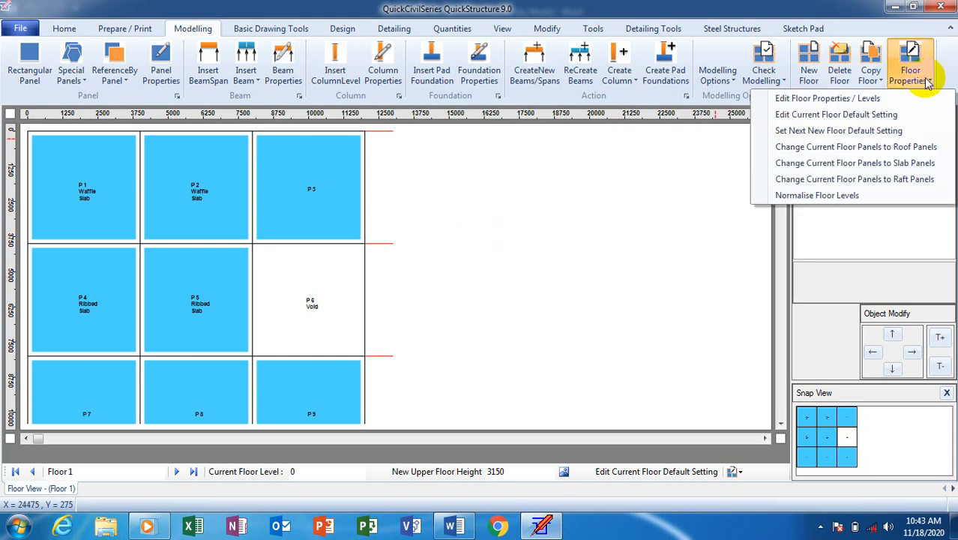
click(402, 188)
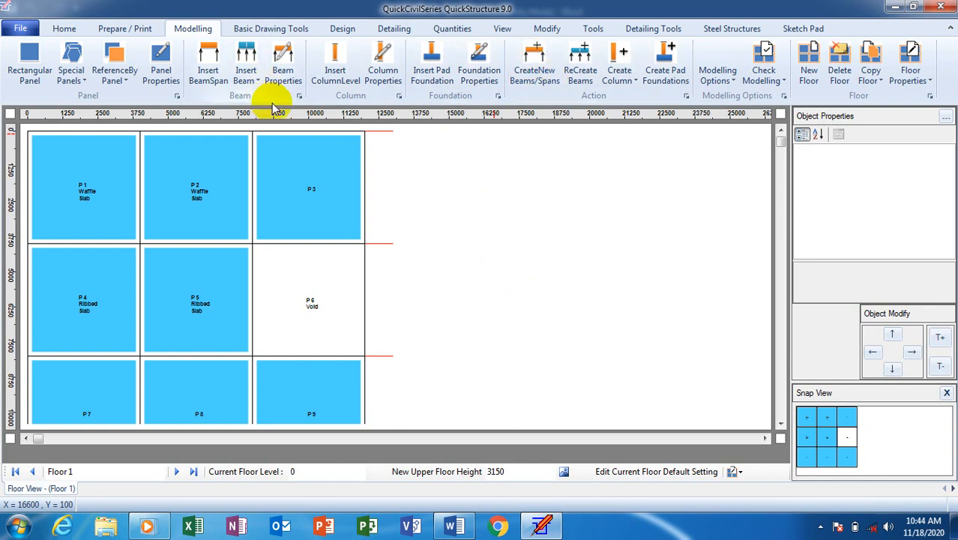
click(537, 60)
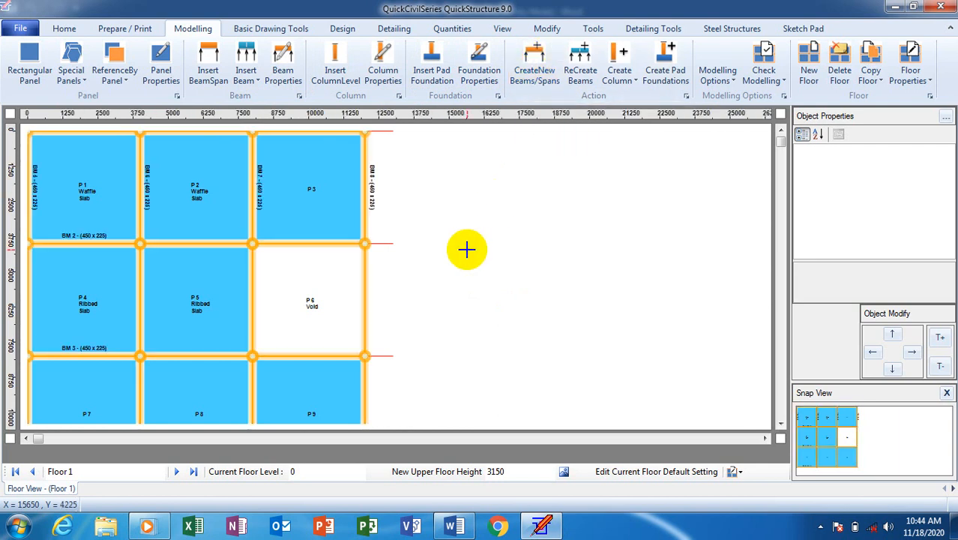
Set the floor view's drawing scale to 1:150 to fit the whole beam and panel layout.
click(66, 29)
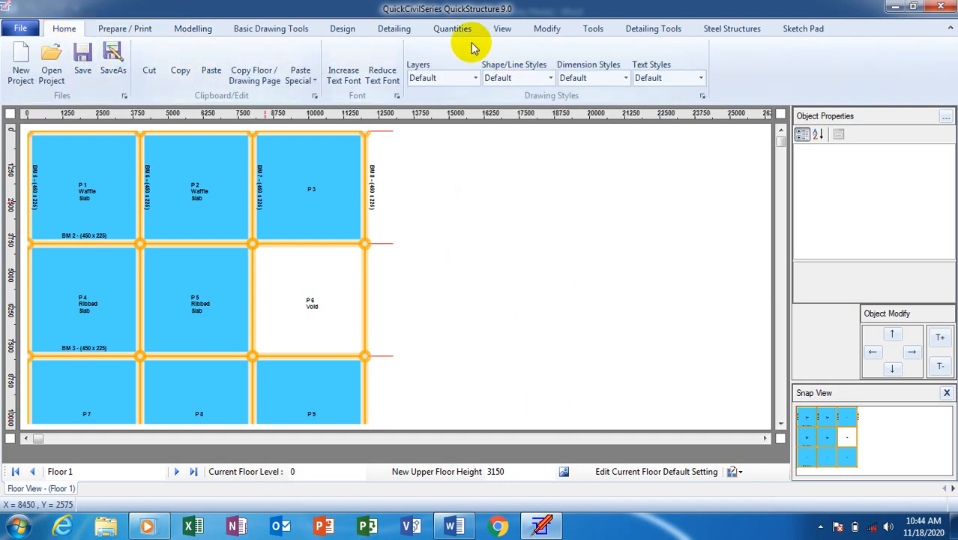
click(505, 28)
click(253, 78)
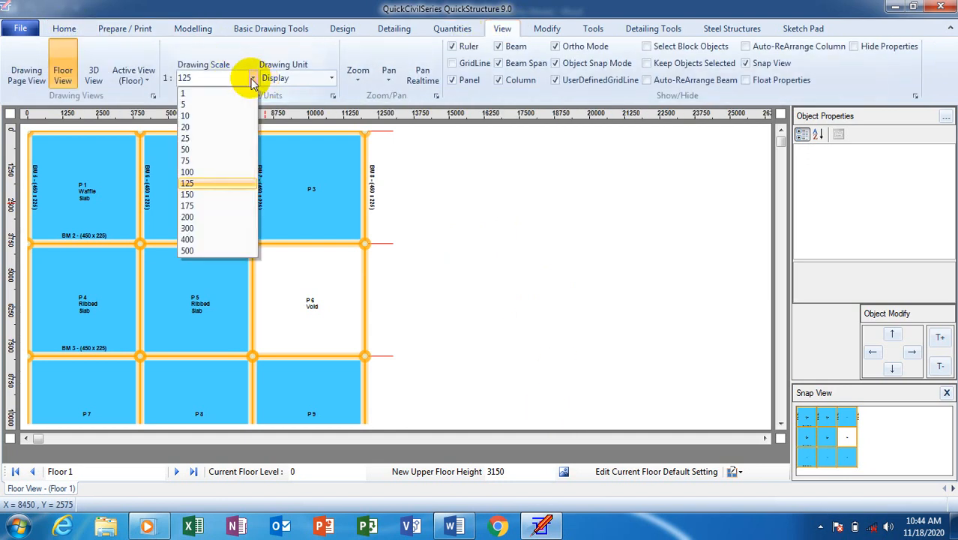
click(189, 195)
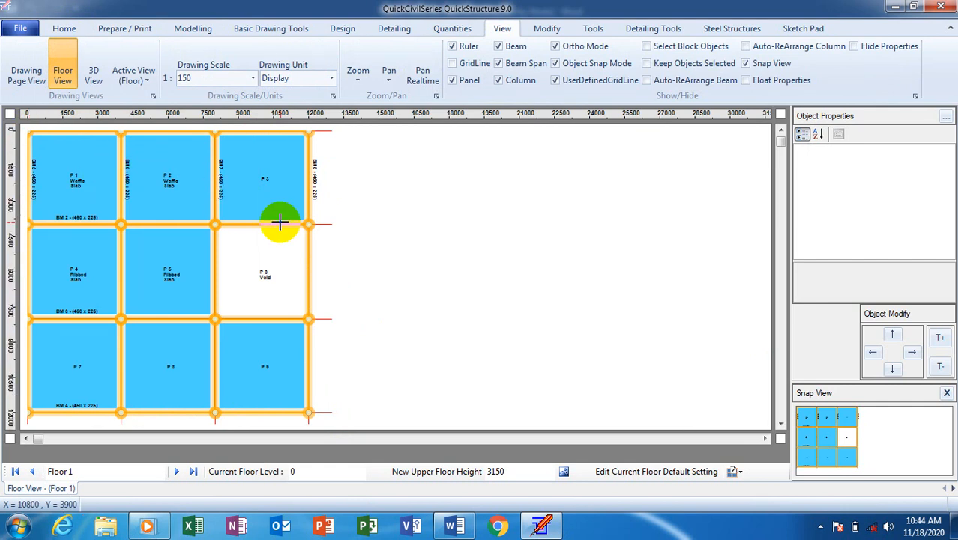
Set the floor view's drawing scale to 1:75 and review the beam labels down to the third row of panels.
click(251, 78)
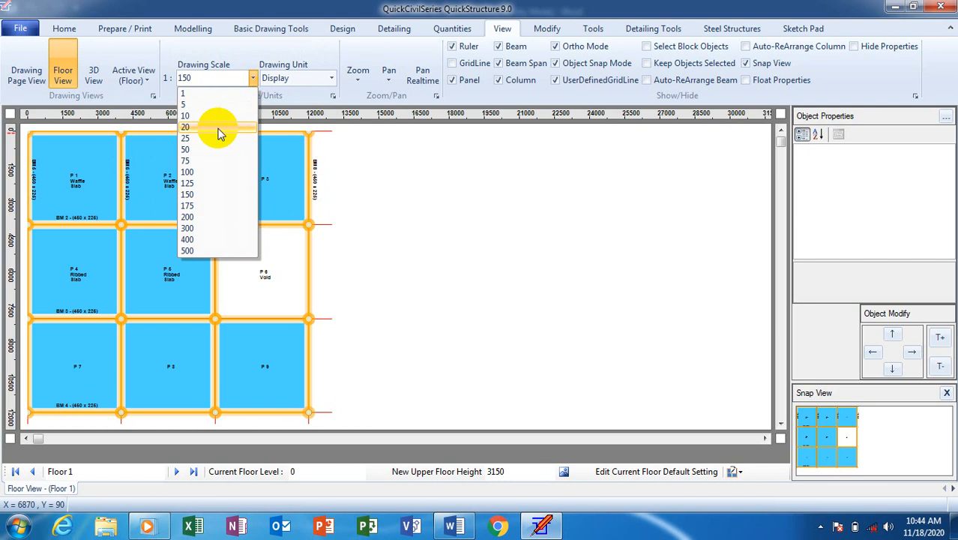
click(188, 161)
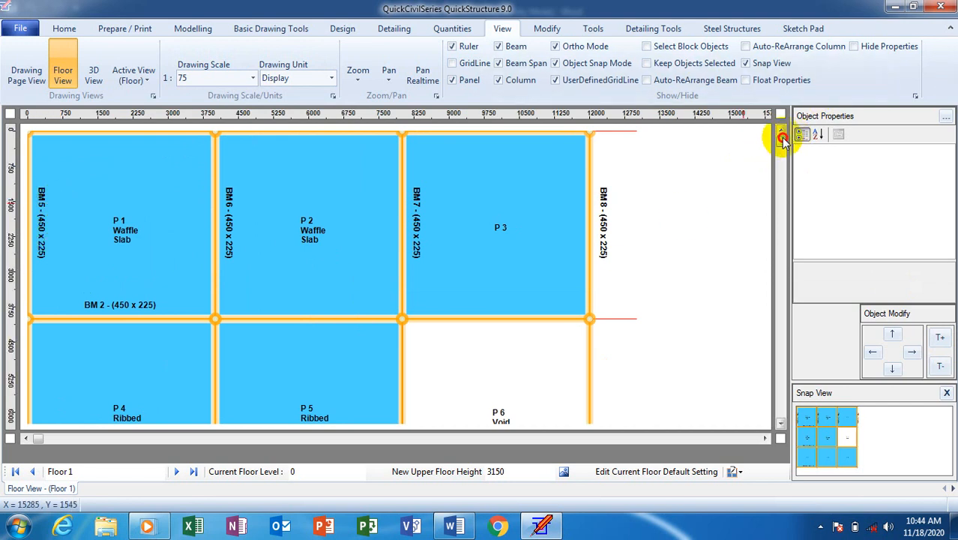
click(781, 425)
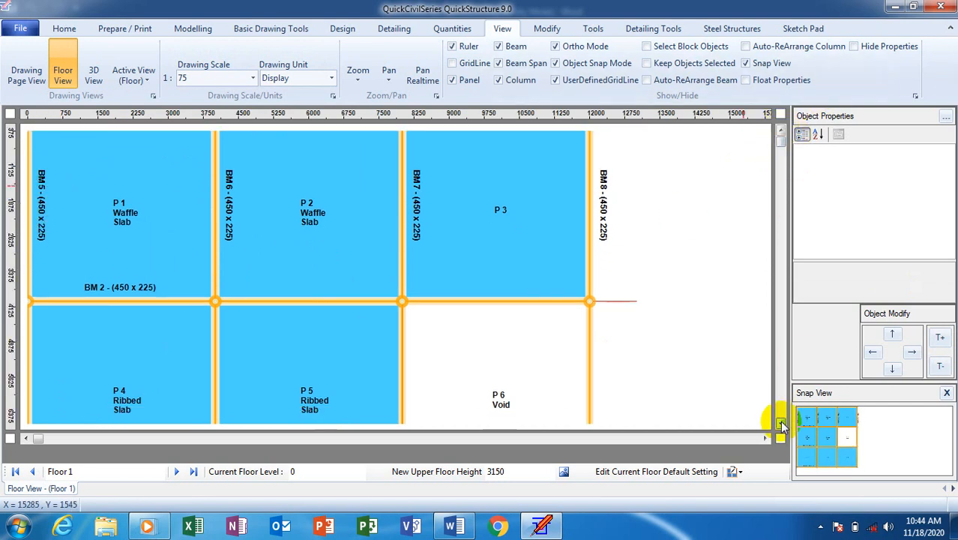
drag(781, 424, 781, 425)
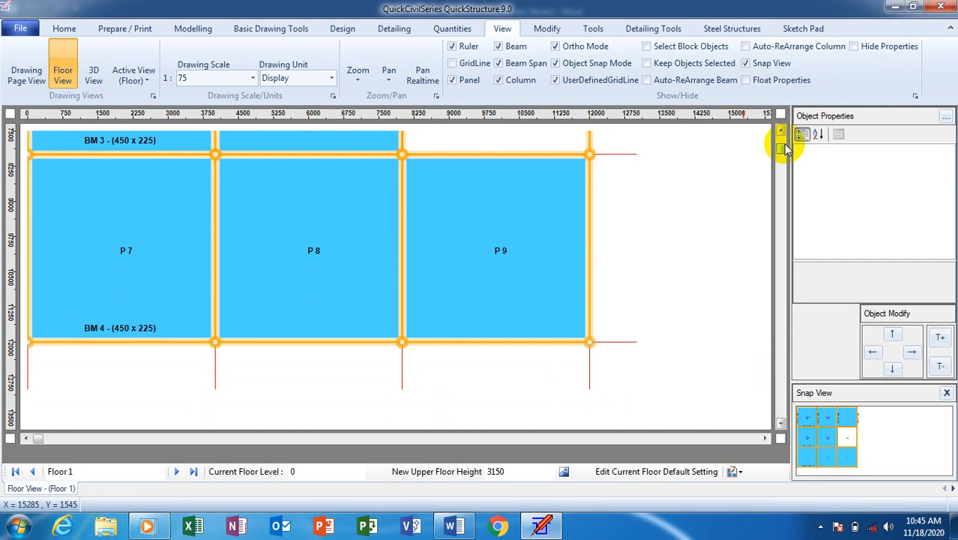
Try the floor view at a drawing scale of 1:50 and settle on 1:125.
drag(782, 150, 783, 132)
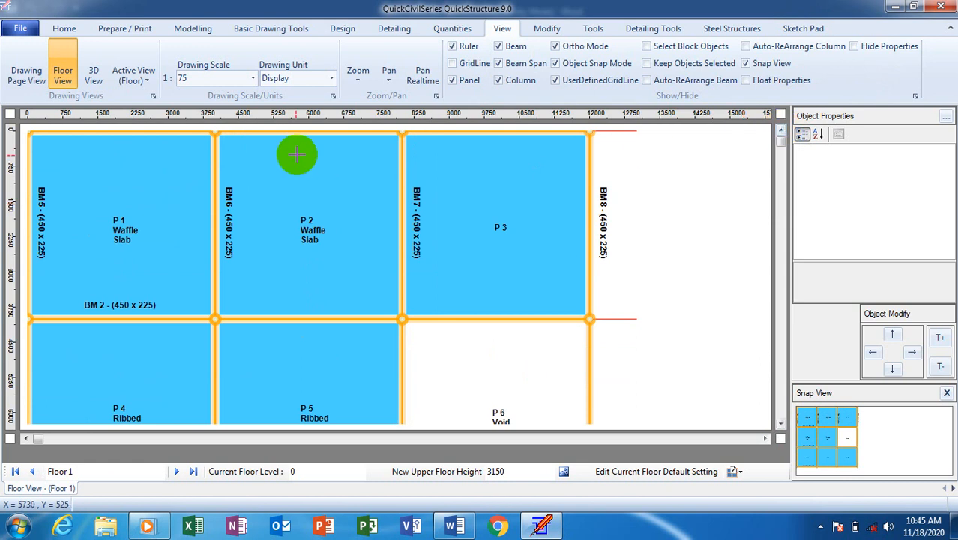
click(253, 78)
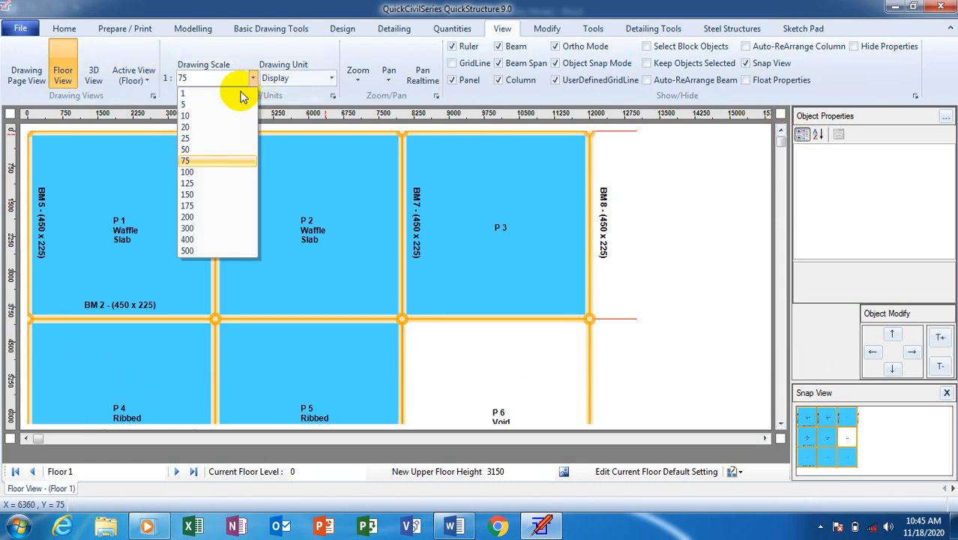
click(194, 150)
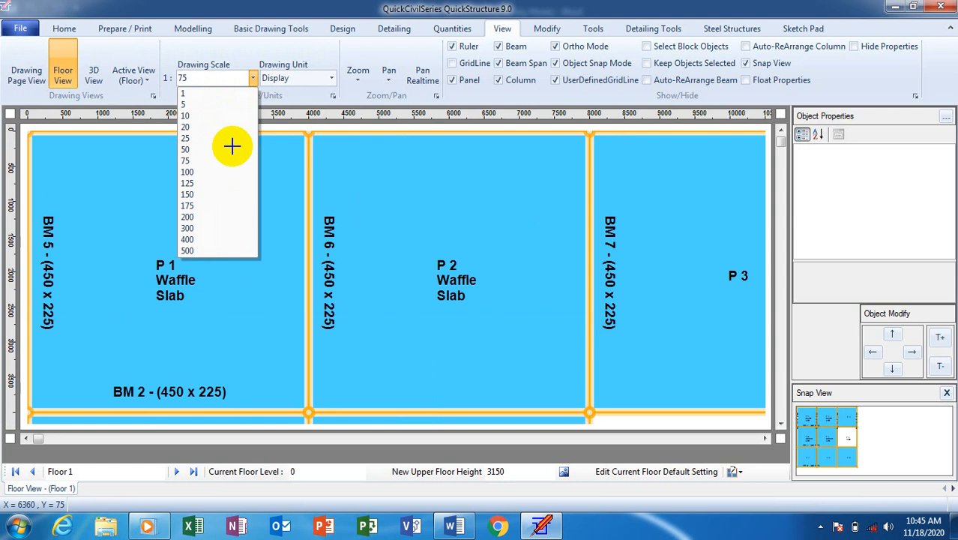
click(253, 78)
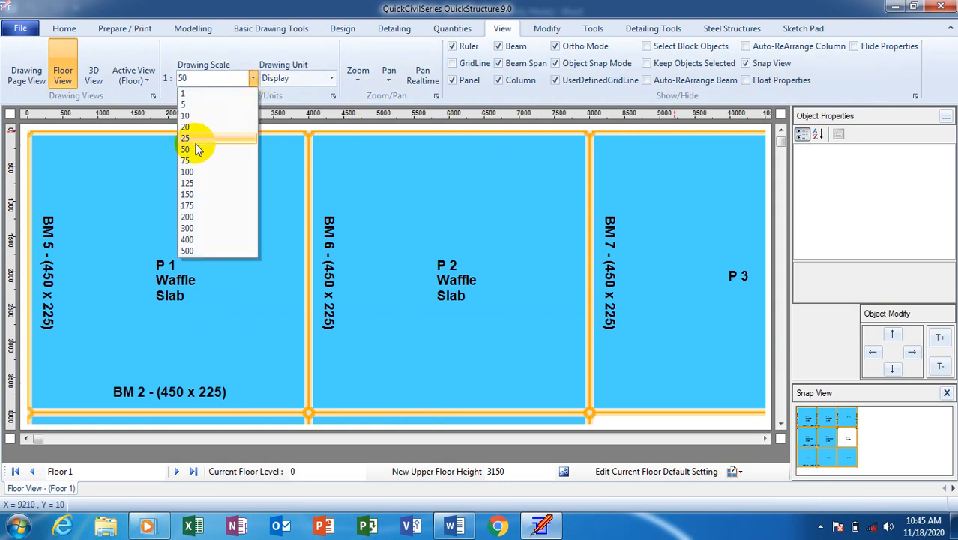
click(202, 185)
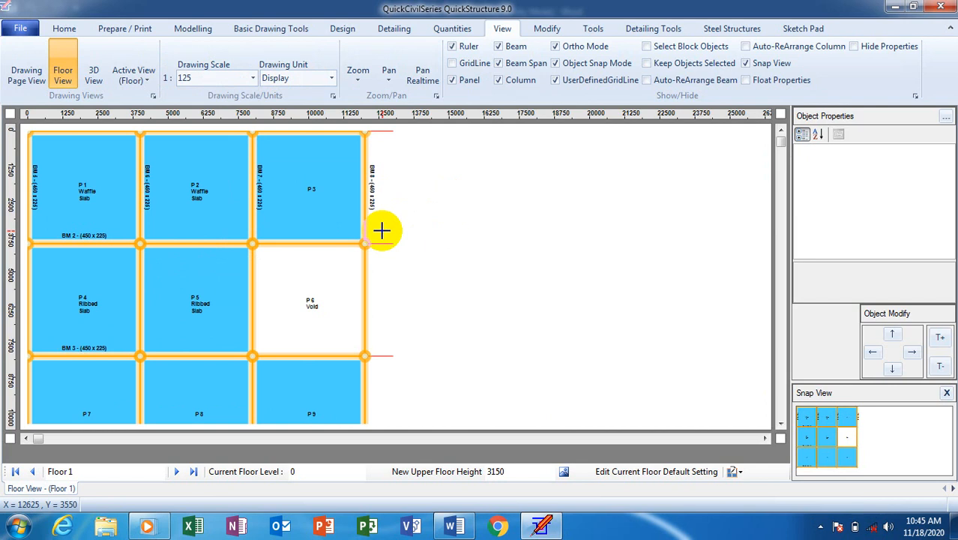
click(334, 207)
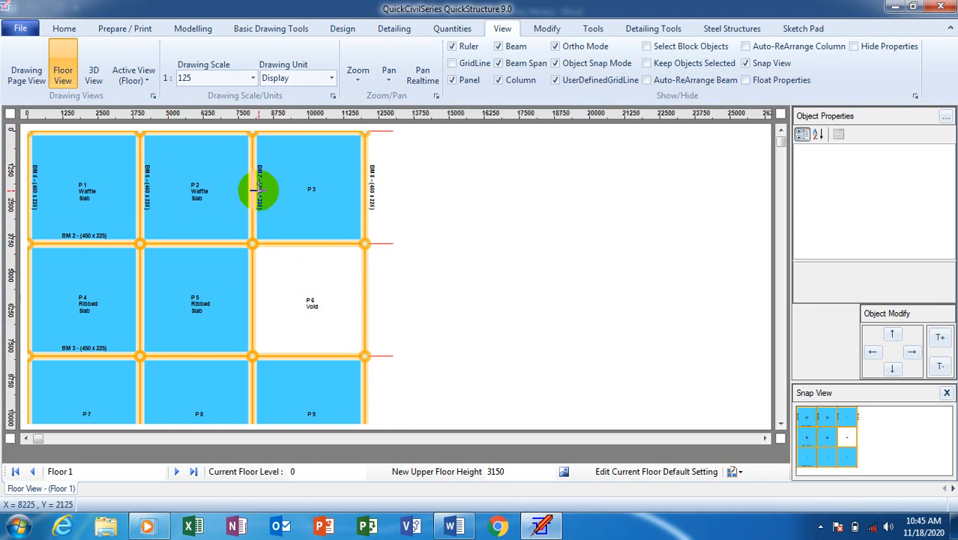
Check Floor 1's beams and panels in the 3D view and return to the floor view.
click(94, 72)
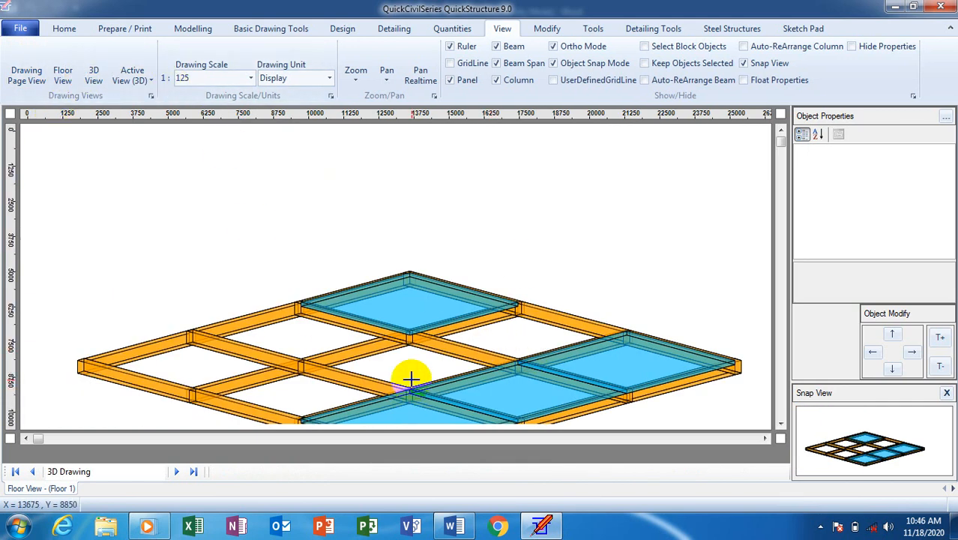
click(66, 67)
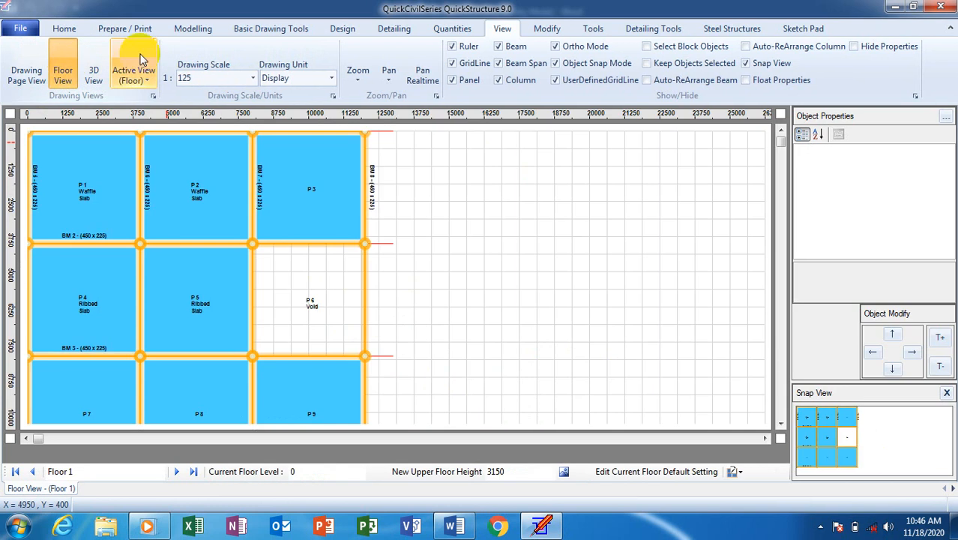
click(64, 28)
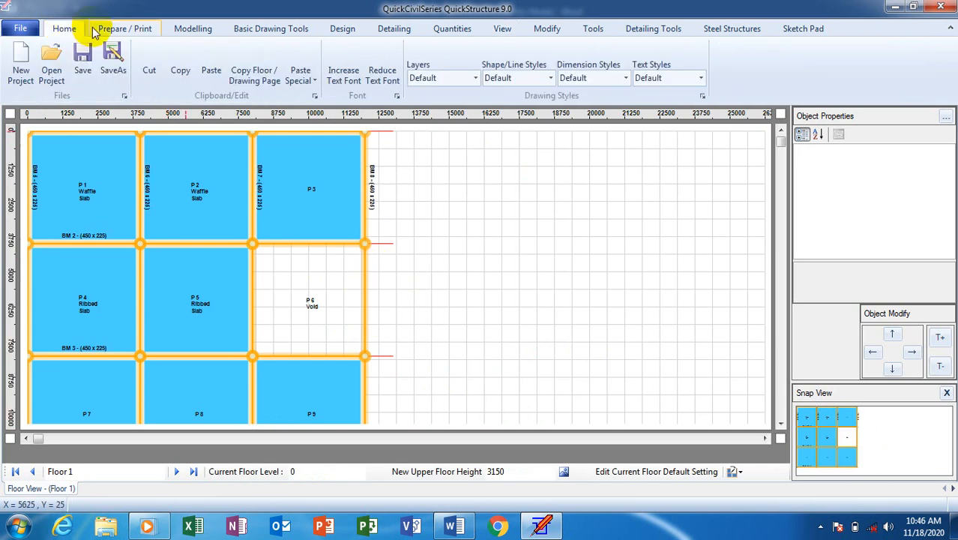
click(512, 30)
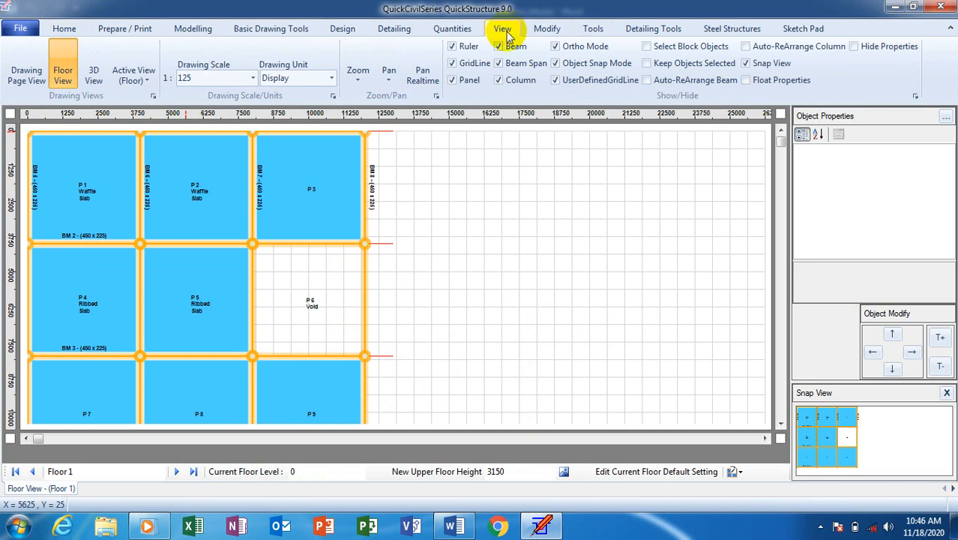
click(541, 33)
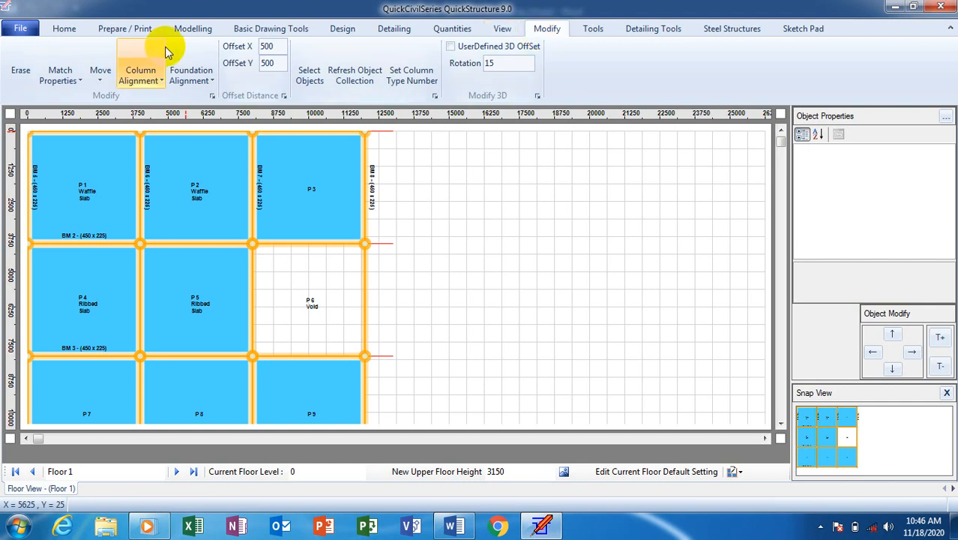
Copy Floor 1 to create 2 more floors, with the last one made the roof level using 300 x 225 roof beams.
click(192, 33)
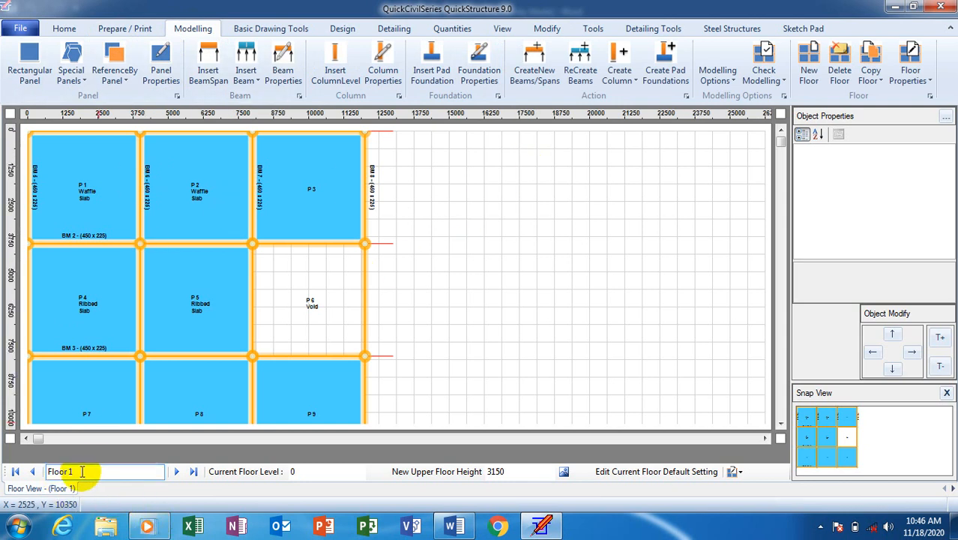
click(872, 63)
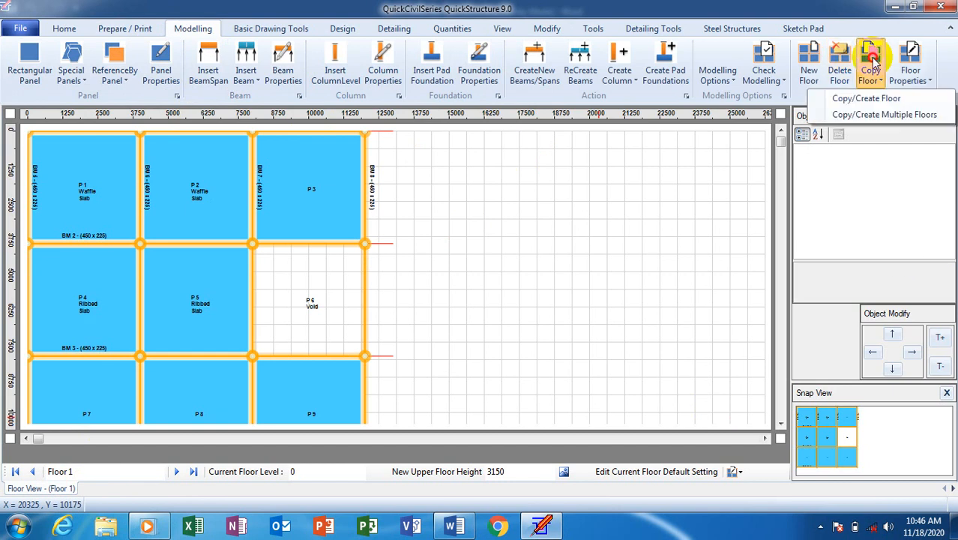
click(892, 117)
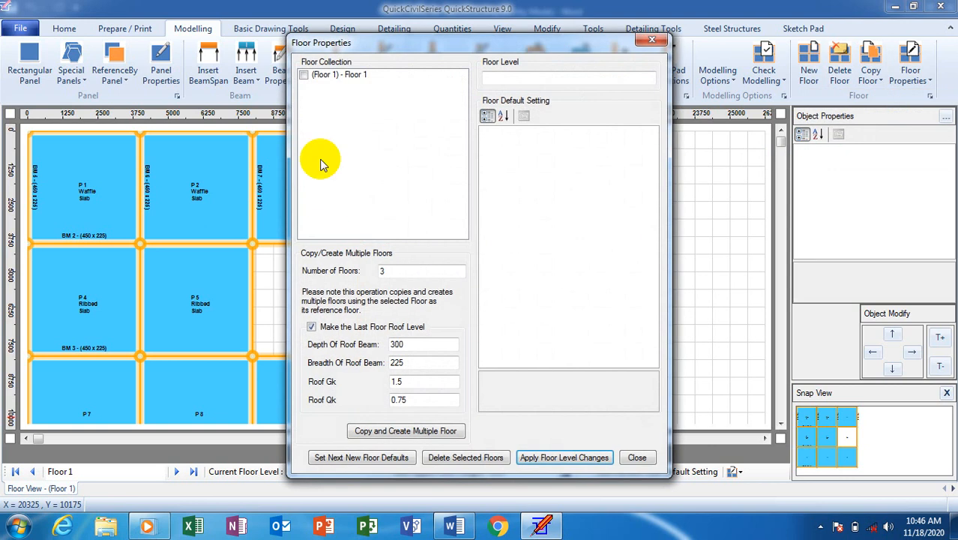
double_click(378, 271)
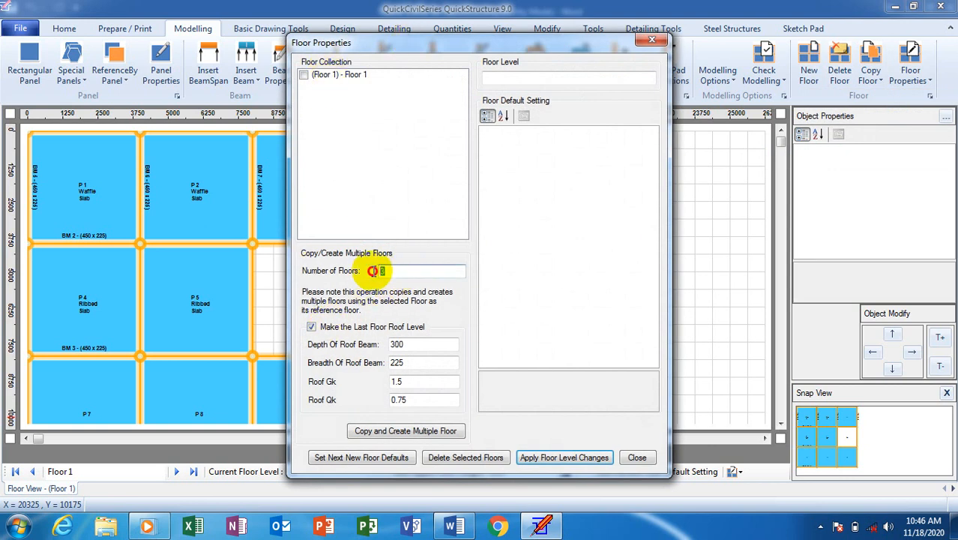
text(2)
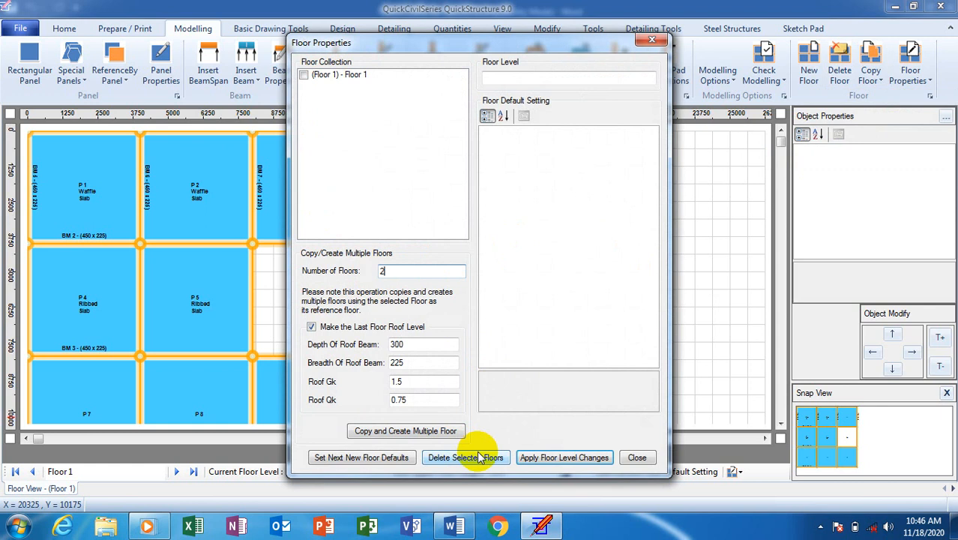
click(425, 430)
click(568, 313)
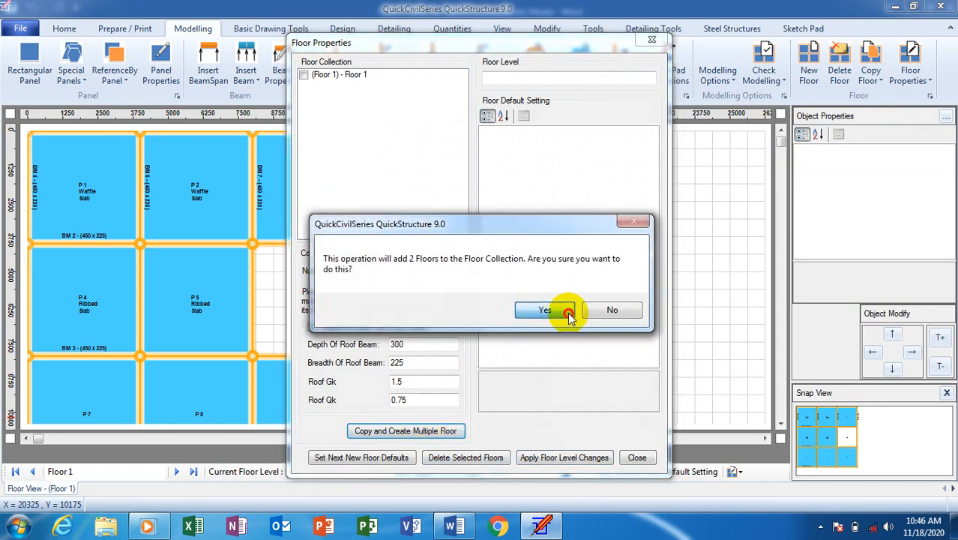
click(503, 304)
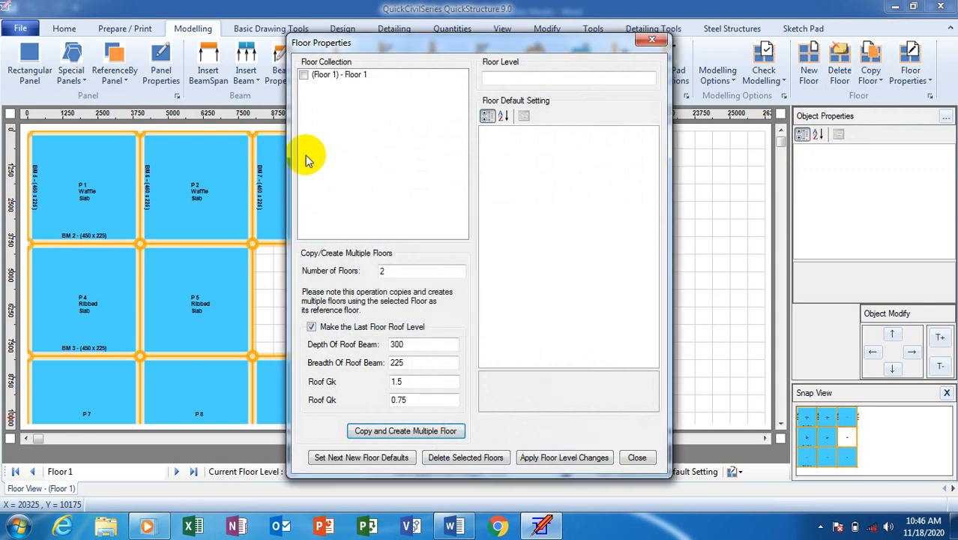
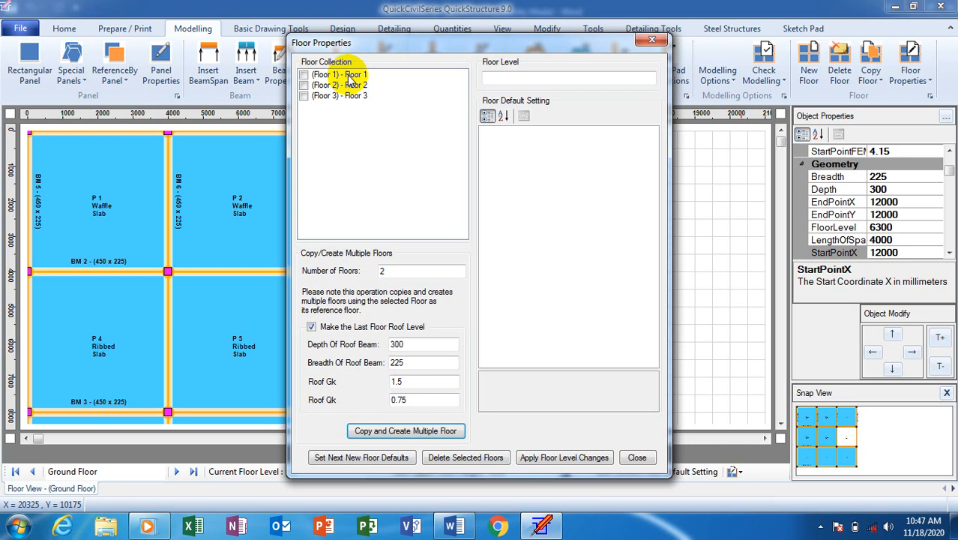
Examine Floor 1's default settings for detailing, geometry, foundation size, panel type and loading.
click(339, 76)
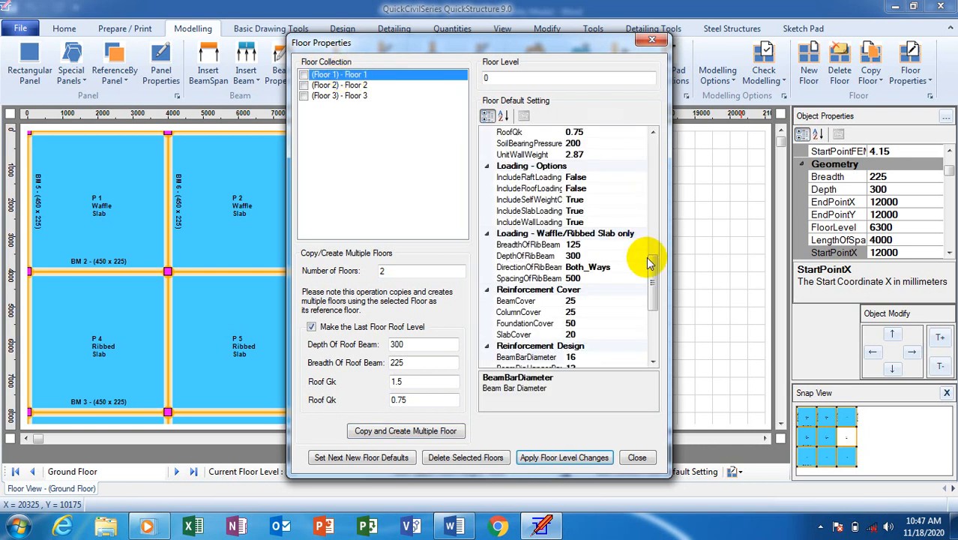
drag(649, 261, 652, 160)
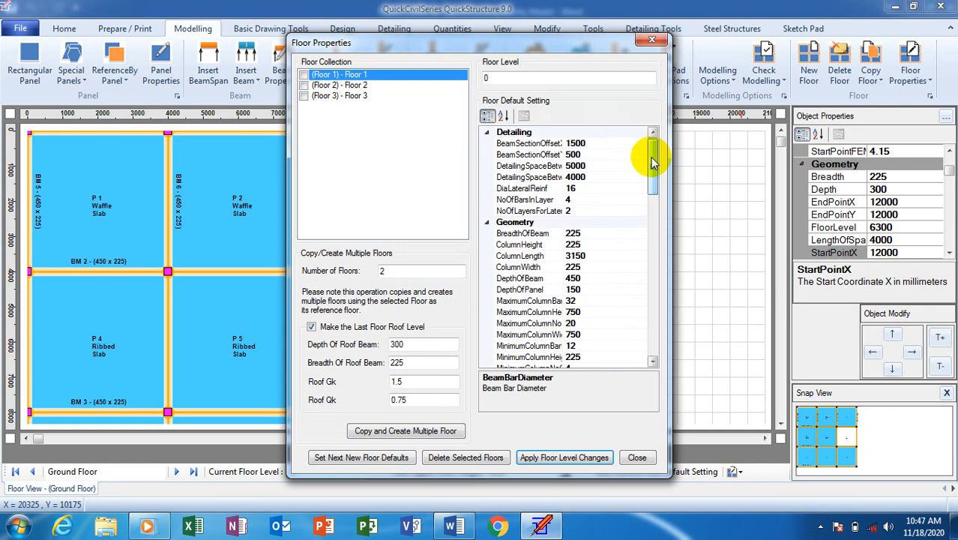
mouse_move(655, 159)
mouse_down()
mouse_move(654, 214)
mouse_move(658, 150)
mouse_up()
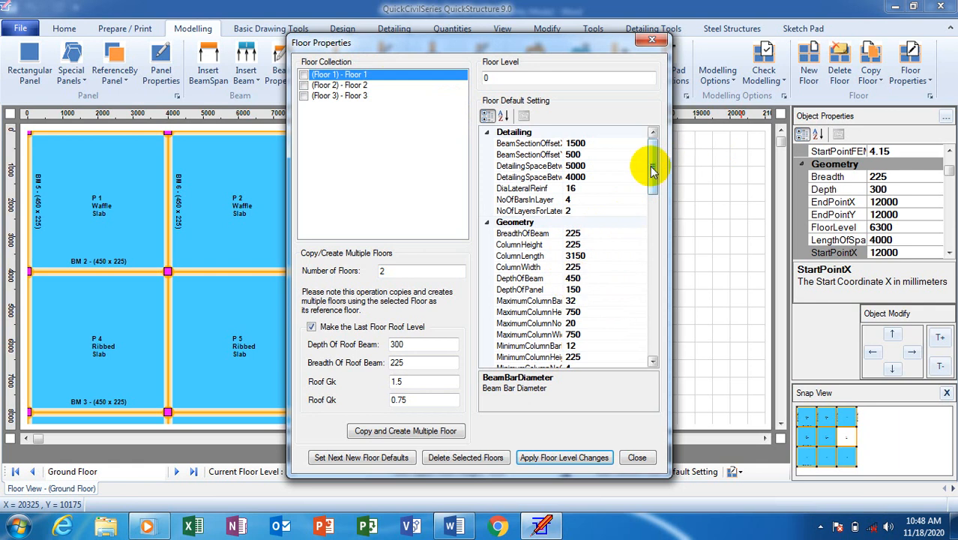
drag(652, 170, 651, 187)
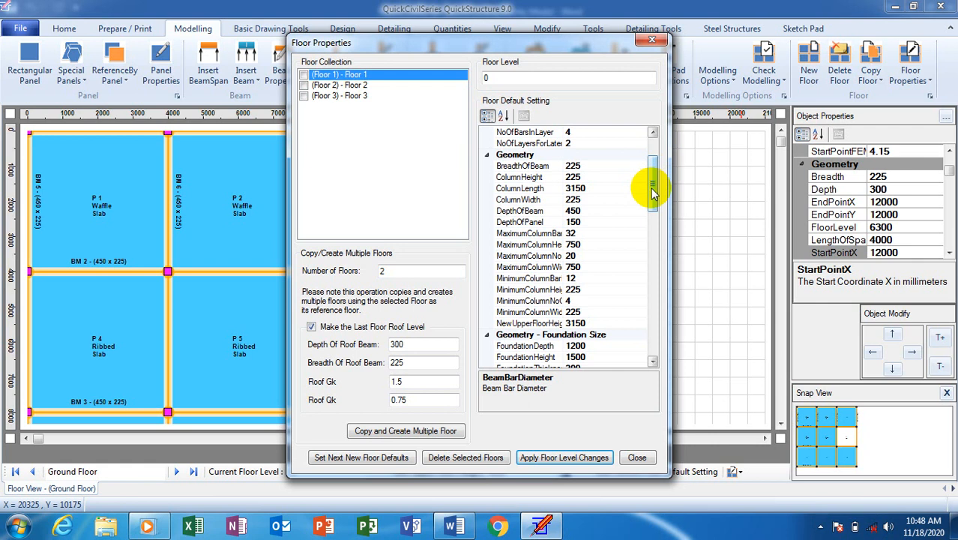
drag(656, 188, 656, 219)
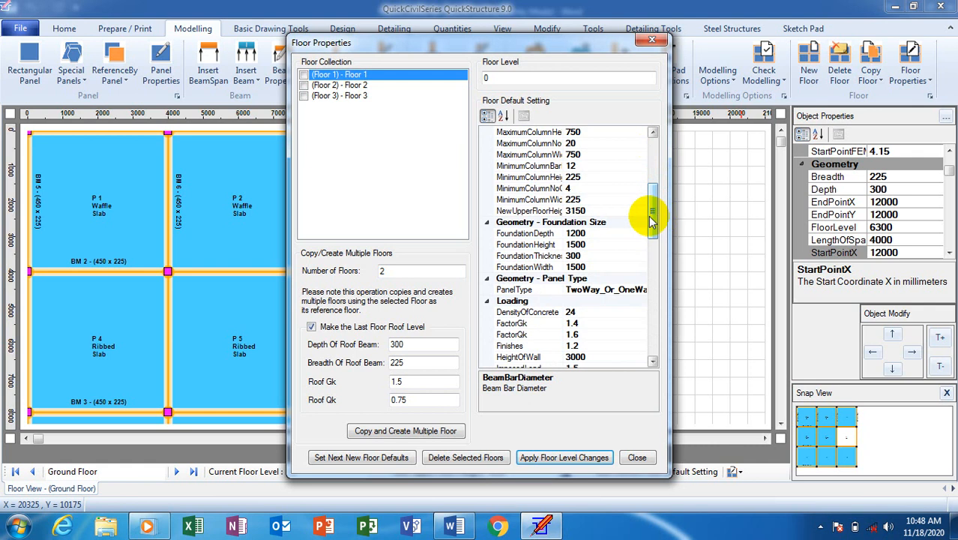
drag(653, 216, 654, 231)
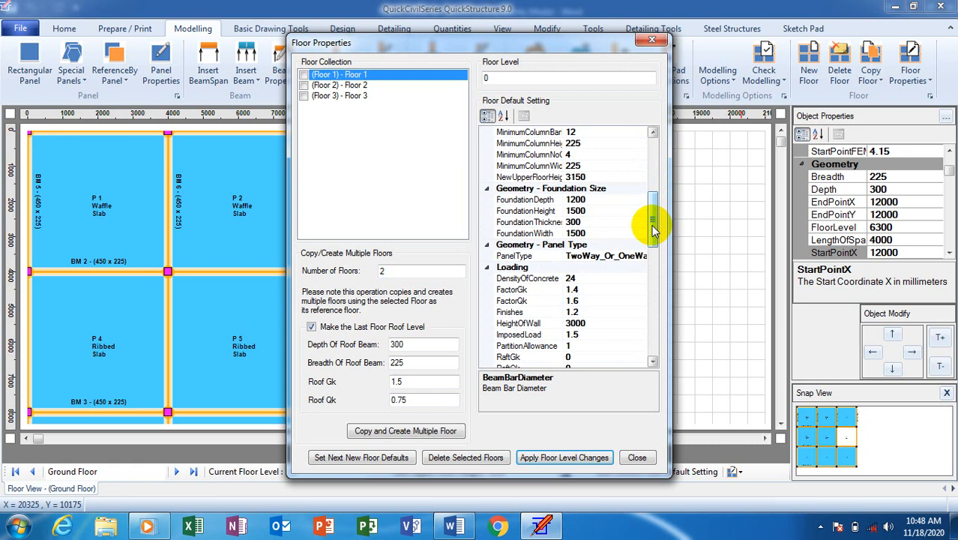
drag(653, 230, 656, 253)
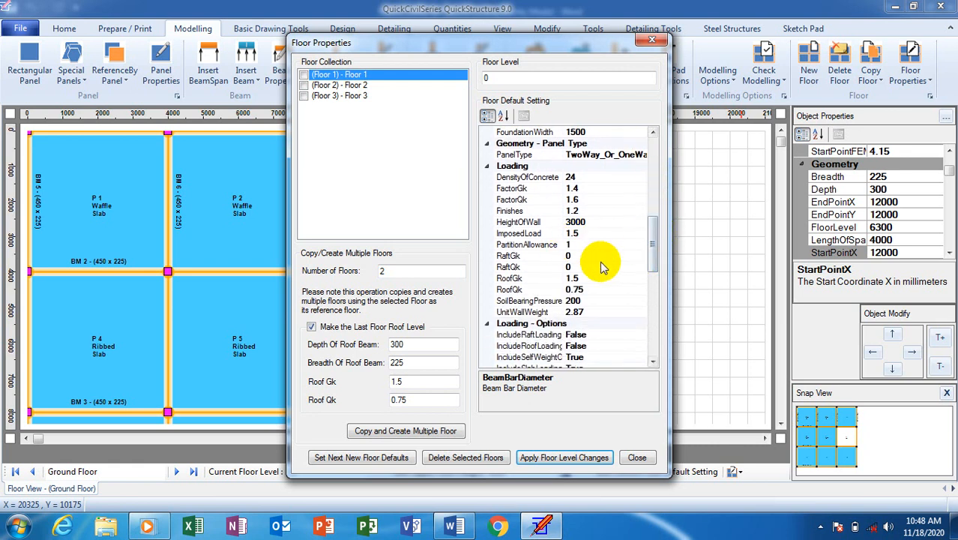
drag(651, 261, 659, 230)
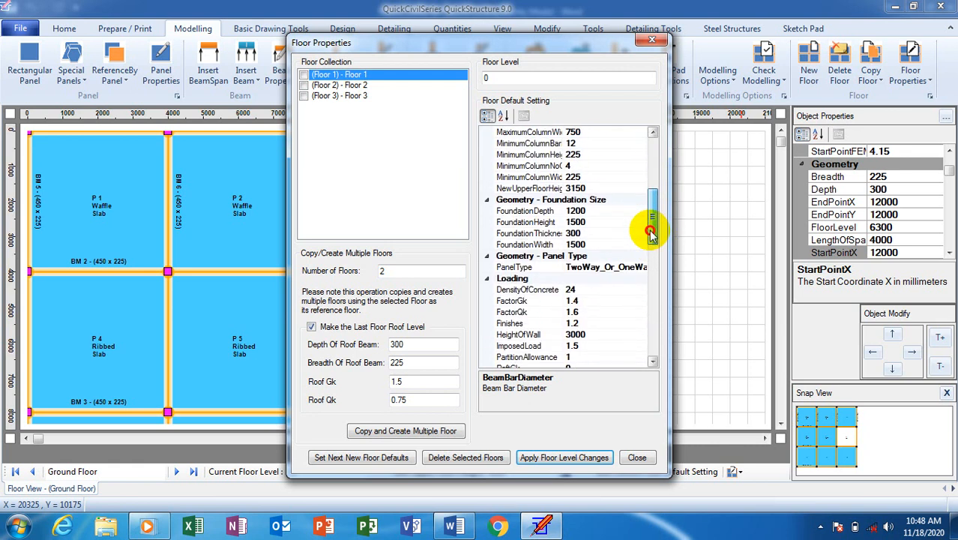
Inspect Floor 1's FoundationDepth setting and return to its detailing and column geometry defaults.
click(590, 211)
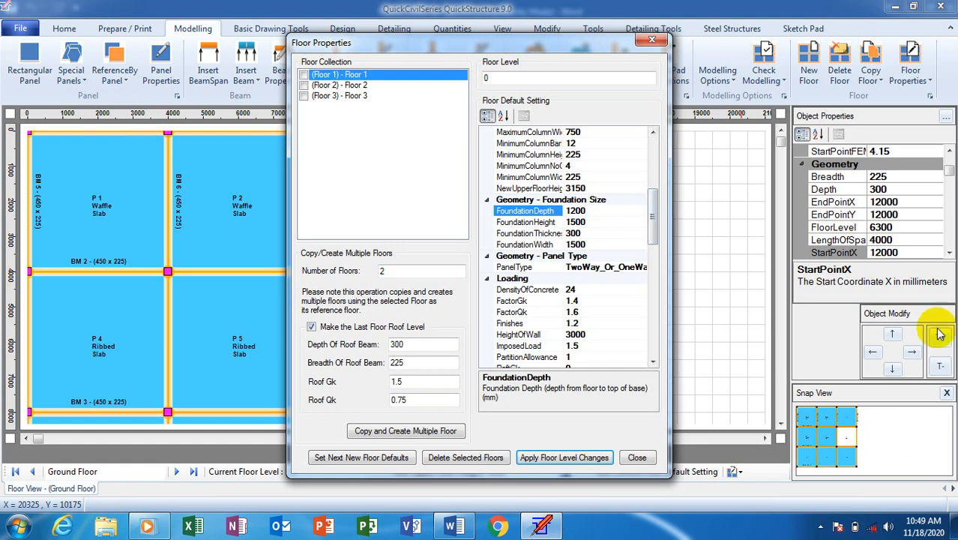
click(602, 209)
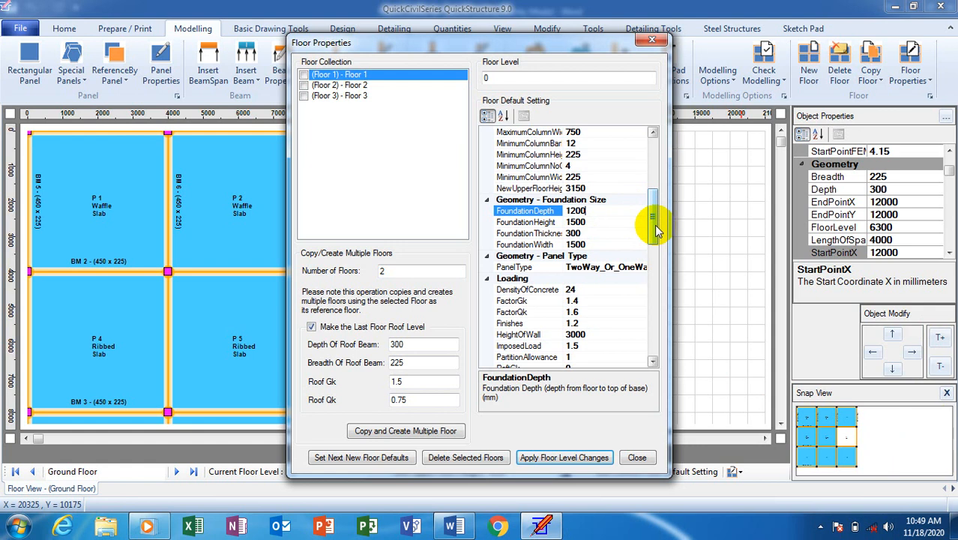
click(601, 210)
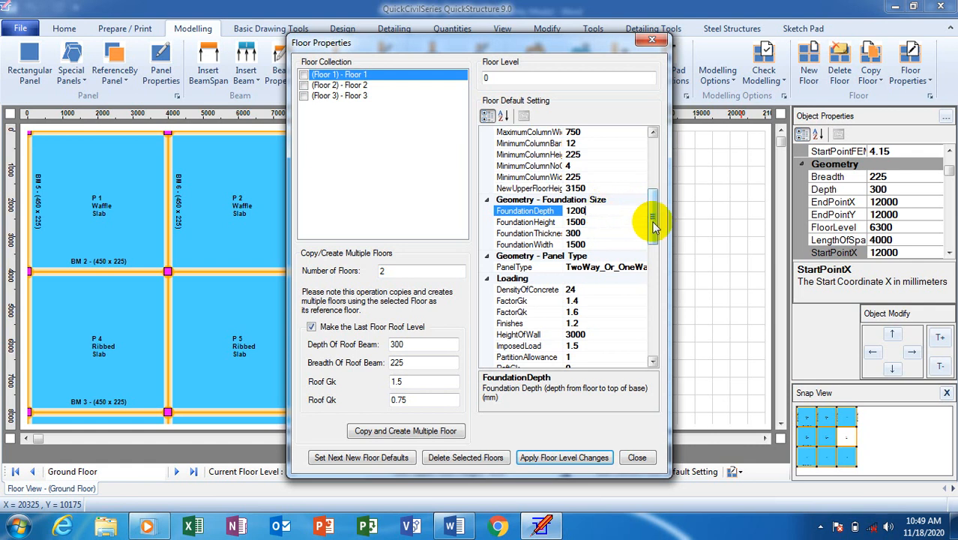
drag(653, 225, 656, 158)
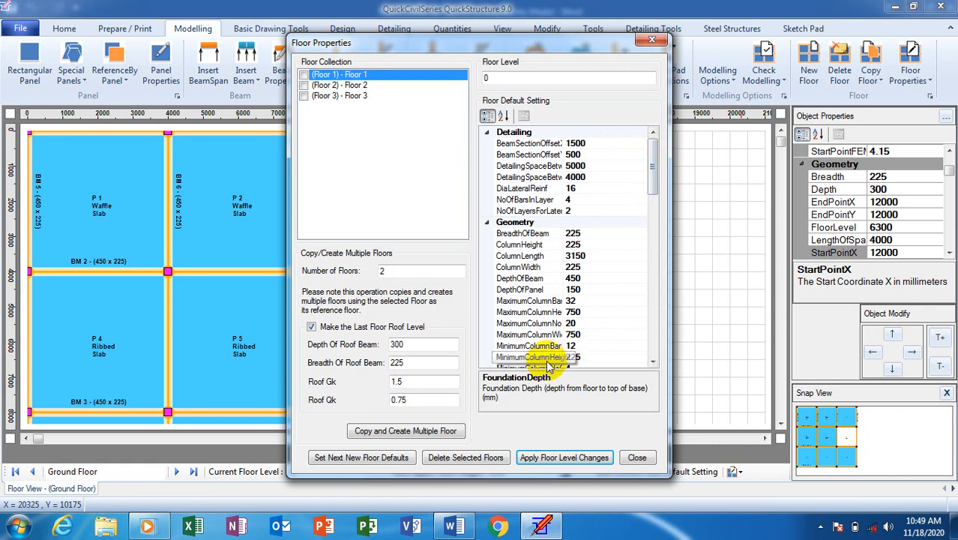
Examine the default settings of Floor 2 and Floor 3, including Floor 3's beam geometry and lateral reinforcement diameter.
click(341, 85)
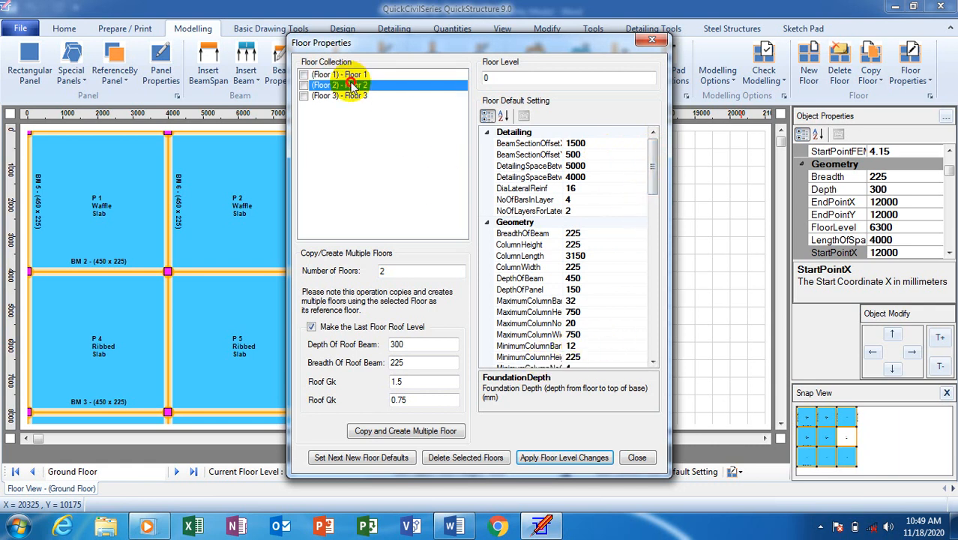
click(353, 96)
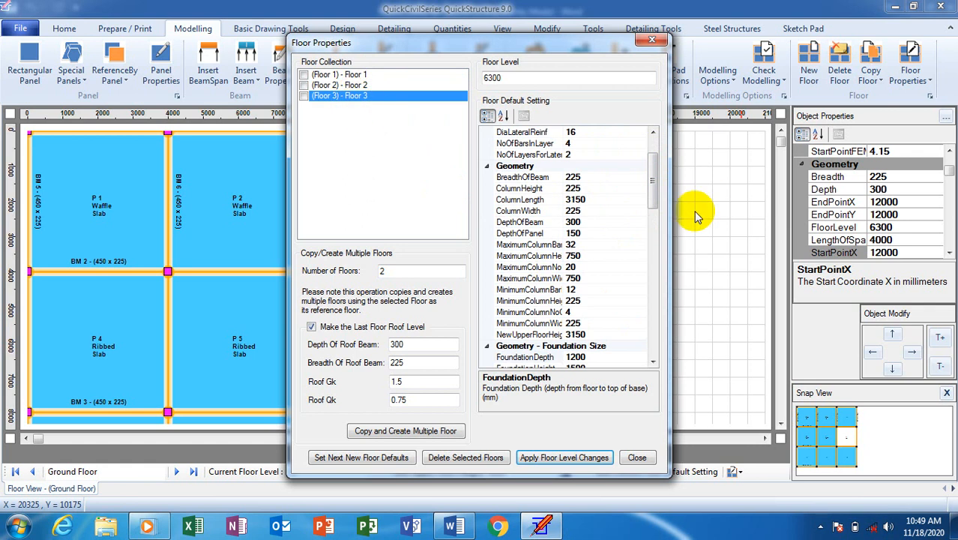
drag(653, 188, 651, 153)
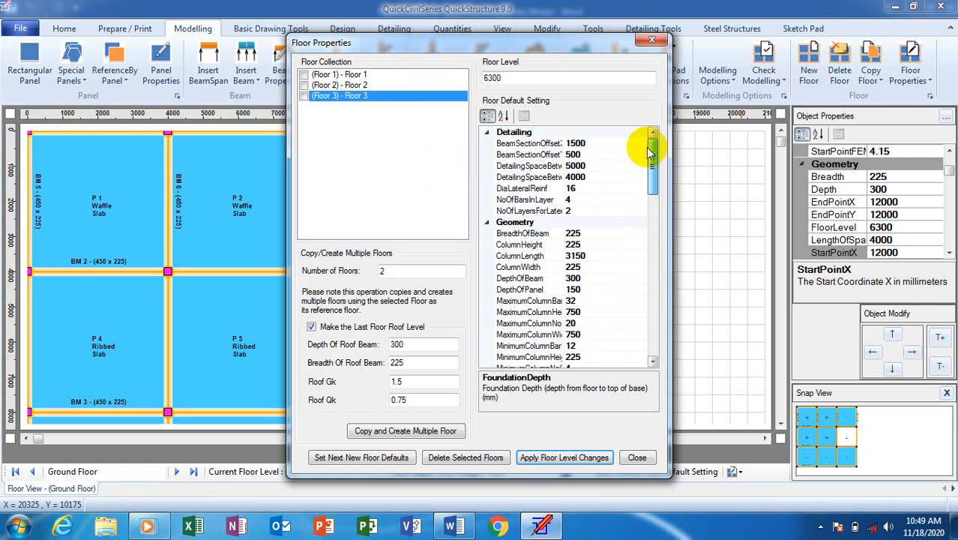
click(605, 189)
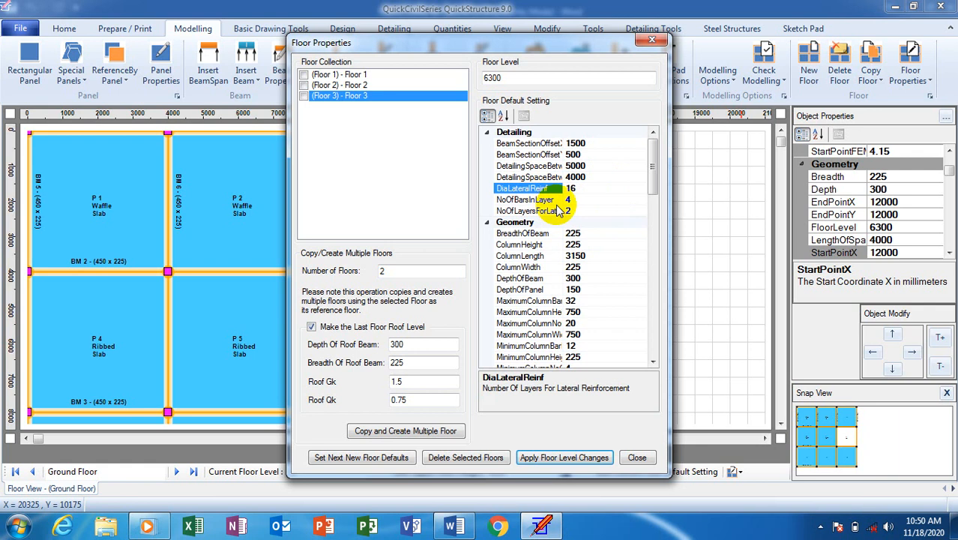
Examine Floor 3's default number of bars per layer, lateral reinforcement layers, minimum column bar diameter, and other column and foundation geometry.
click(579, 198)
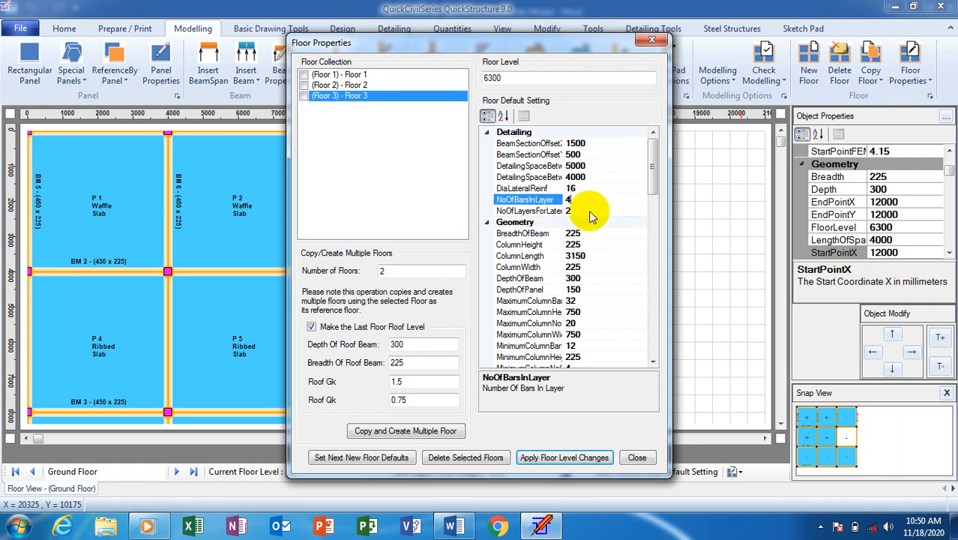
click(588, 210)
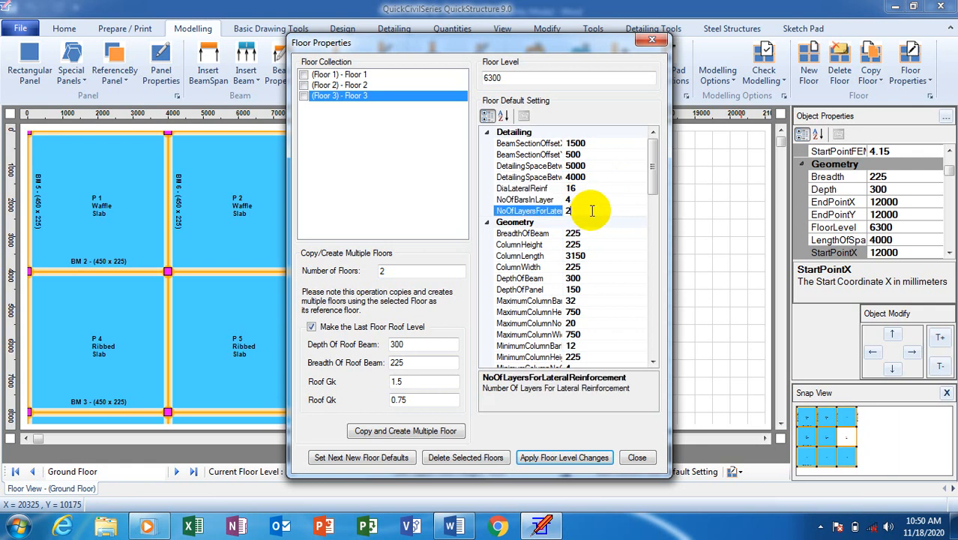
click(651, 156)
drag(652, 156, 652, 161)
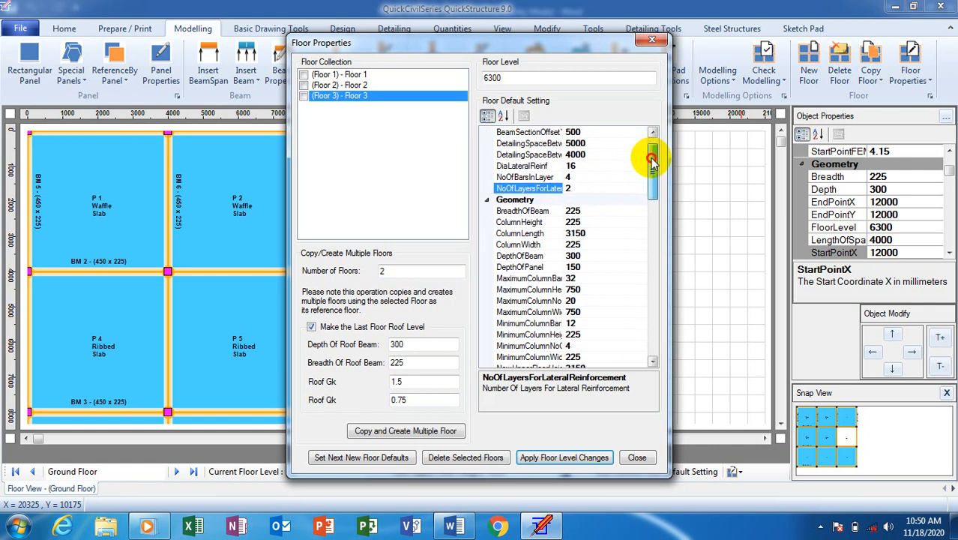
click(584, 324)
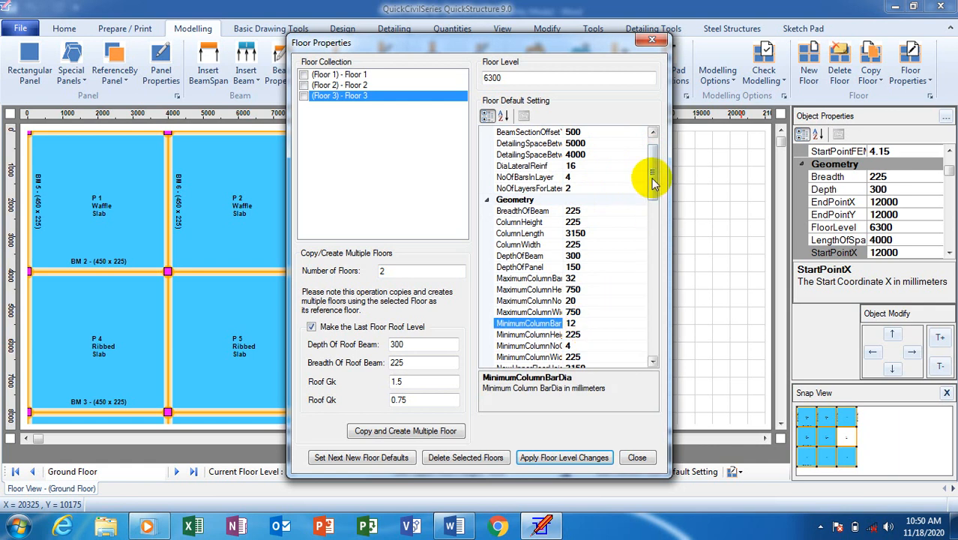
drag(654, 175, 654, 192)
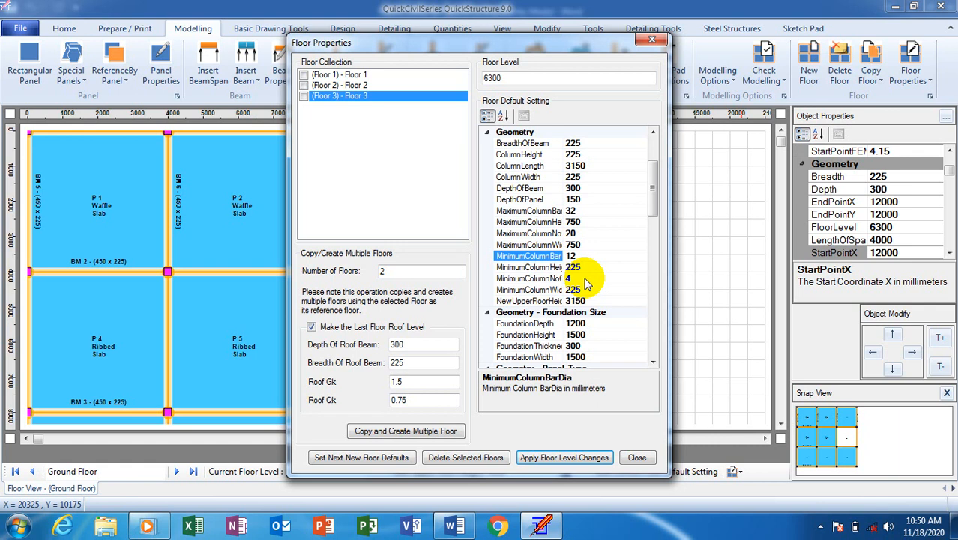
drag(652, 203, 641, 153)
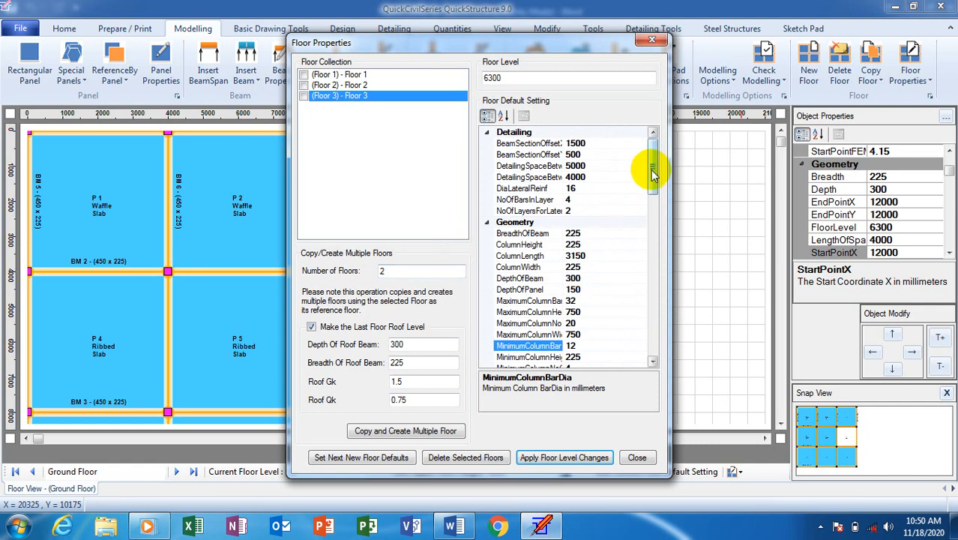
mouse_move(652, 172)
mouse_down()
mouse_move(656, 199)
mouse_move(642, 170)
mouse_up()
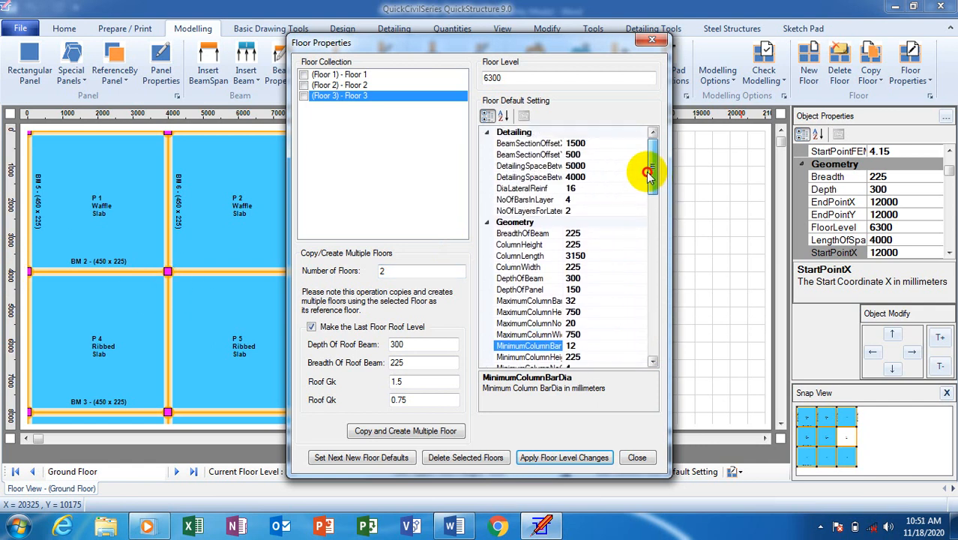
click(582, 199)
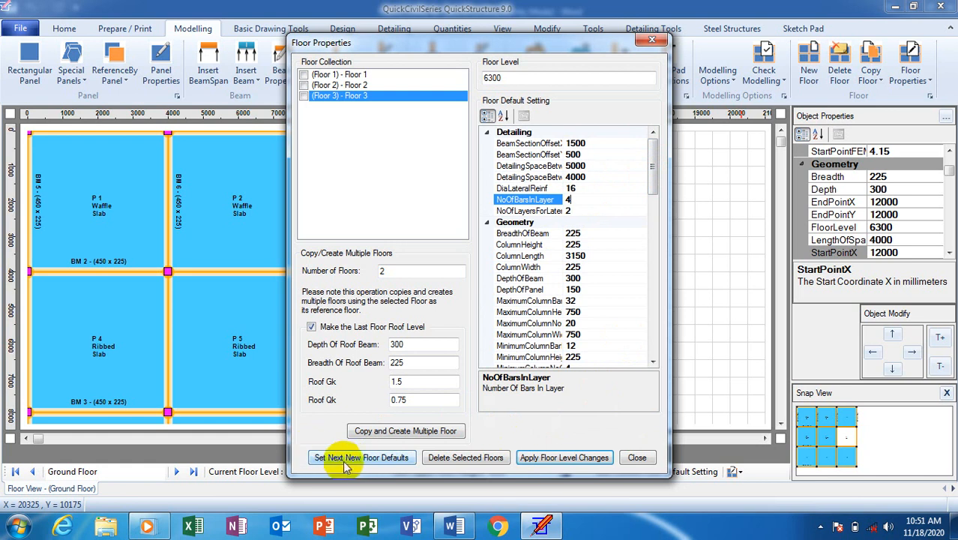
Apply the floor level changes, agree to the recommended re-creation for the whole structure, and close the floor properties.
click(578, 457)
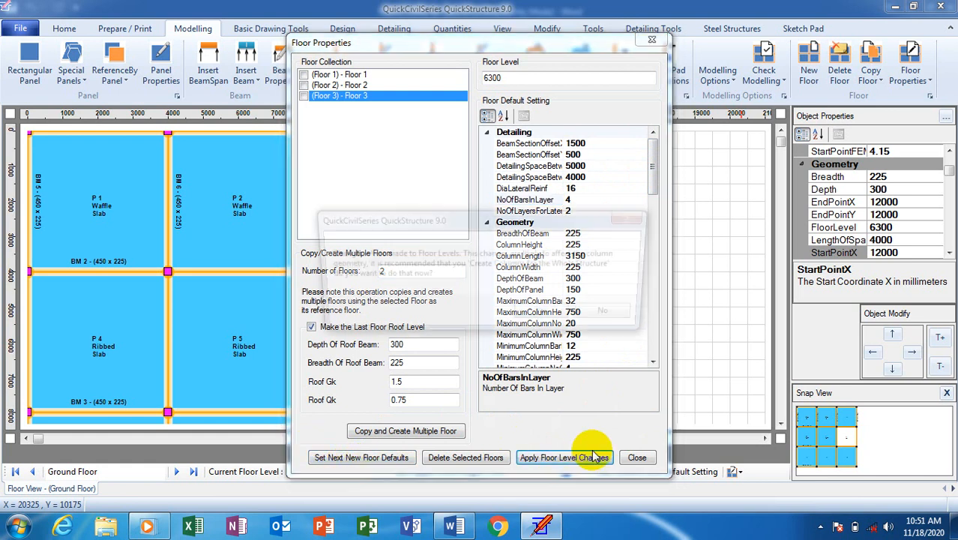
click(546, 315)
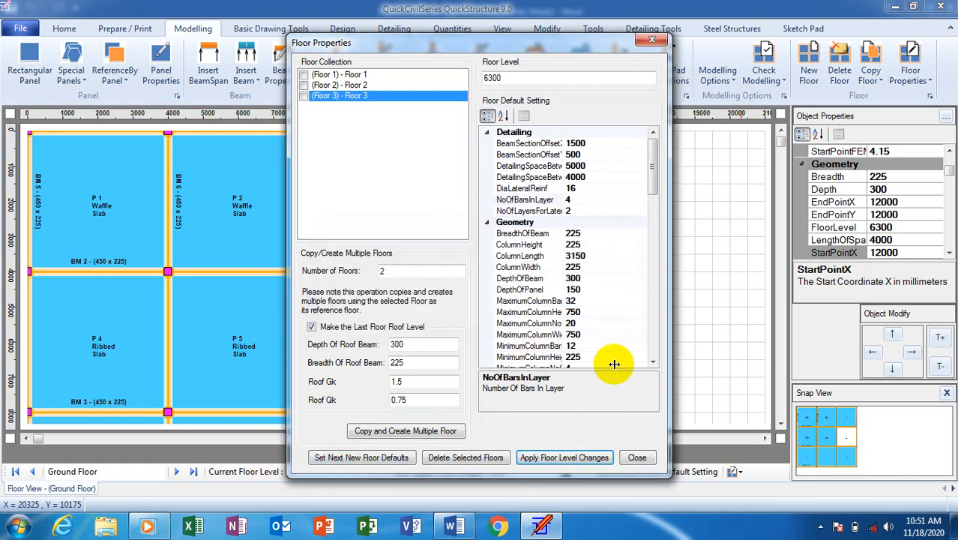
click(637, 459)
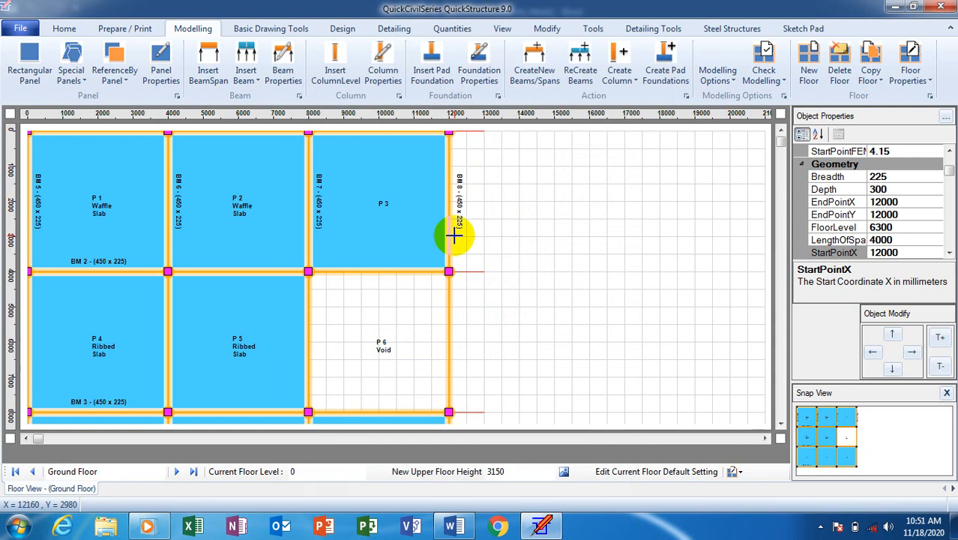
Go through the Ground Floor, First Floor and Roof Level plans to compare their panels and beams.
click(413, 221)
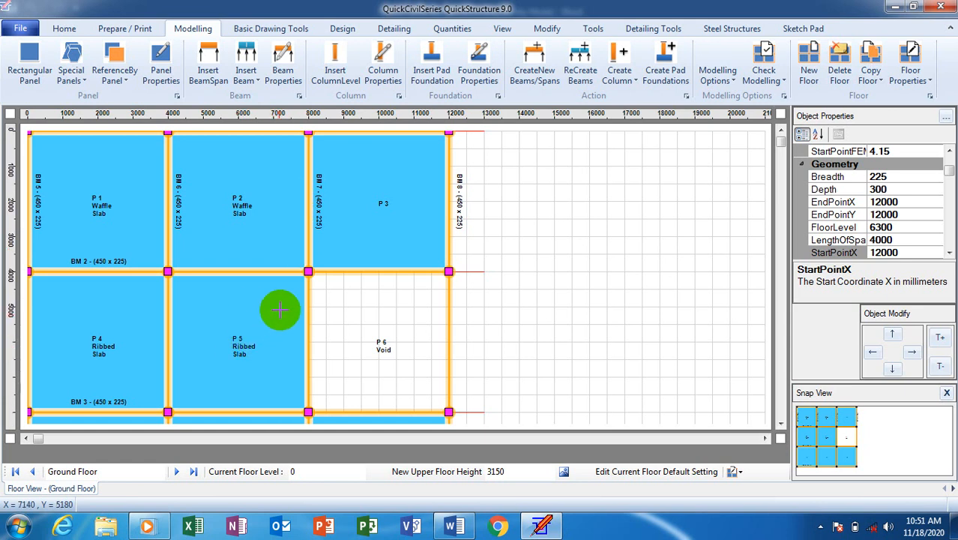
click(324, 264)
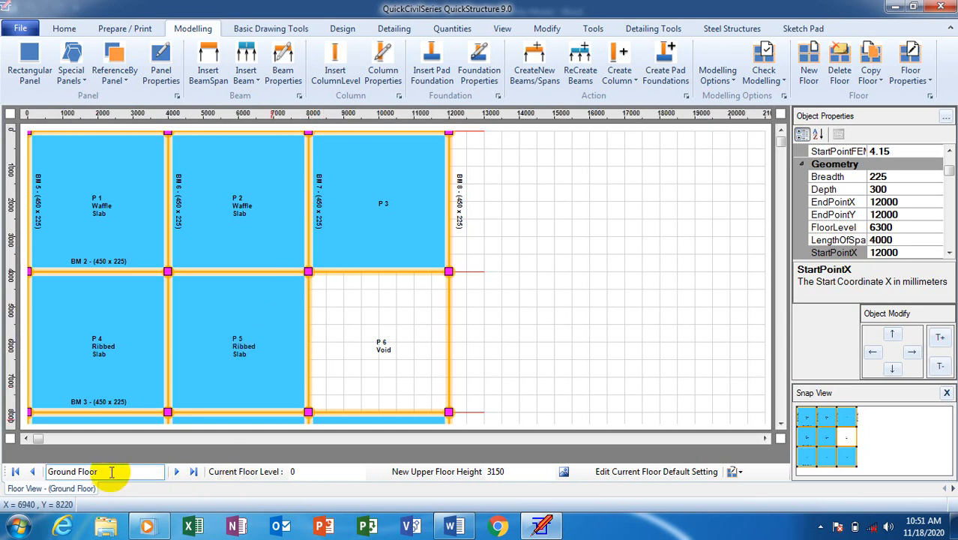
click(176, 473)
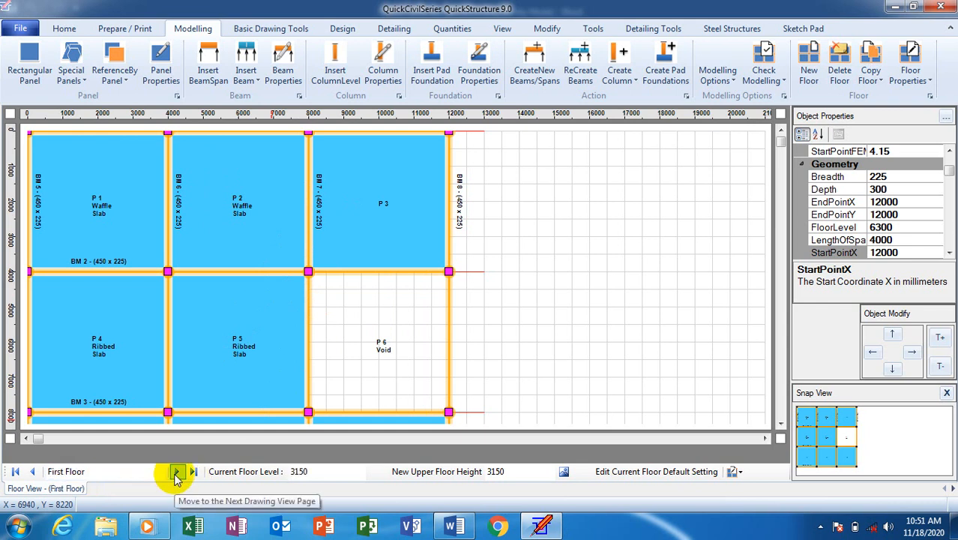
click(177, 475)
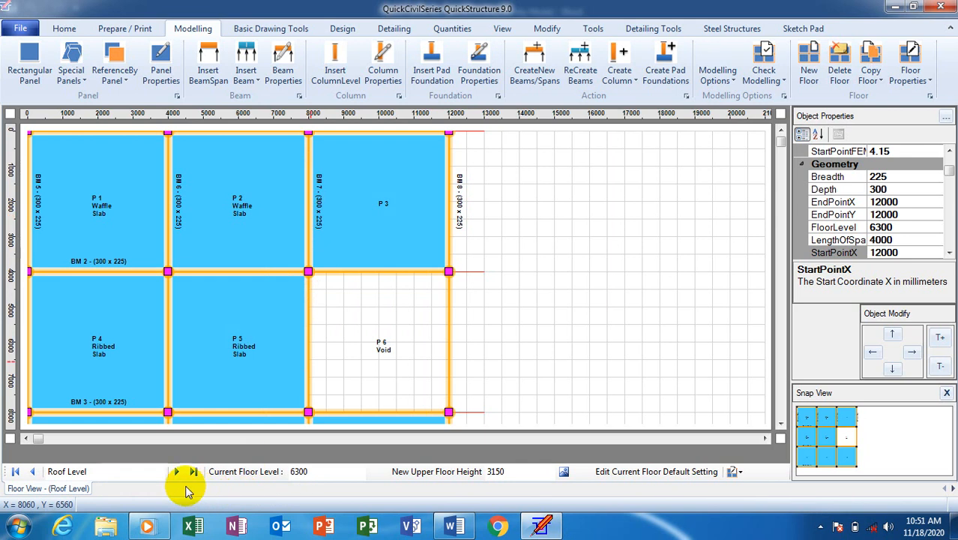
click(32, 472)
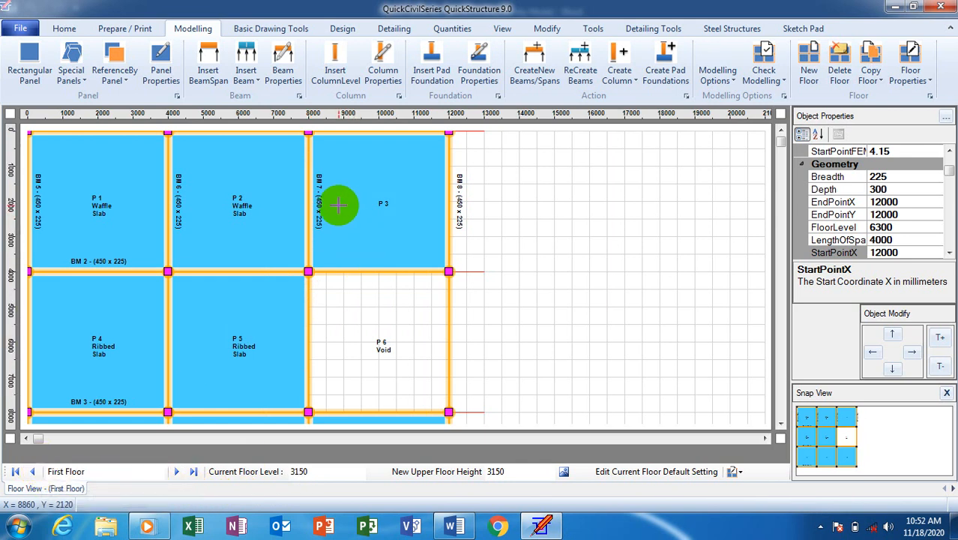
Convert all panels on the Roof Level to roof panels, applying the floor's default settings as they are.
click(176, 472)
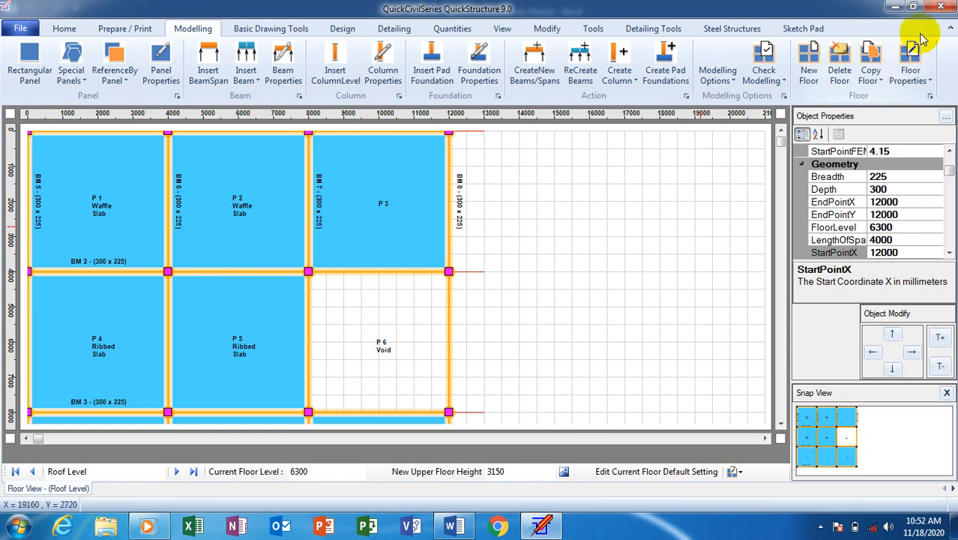
click(924, 80)
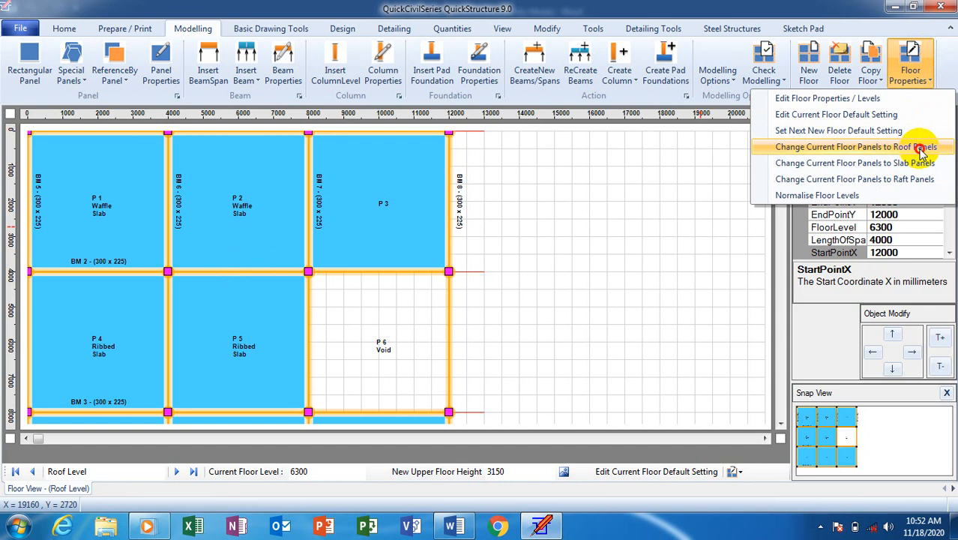
click(920, 148)
click(557, 310)
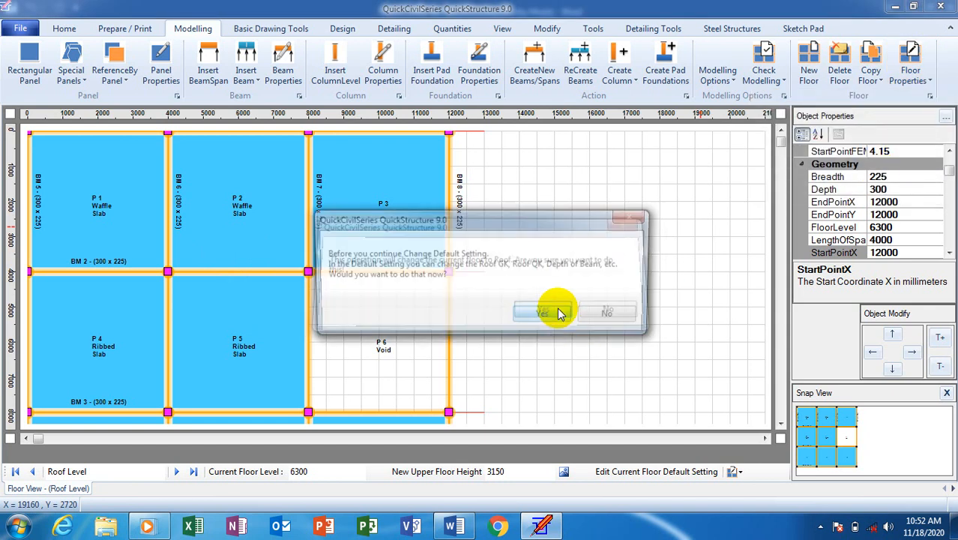
click(553, 316)
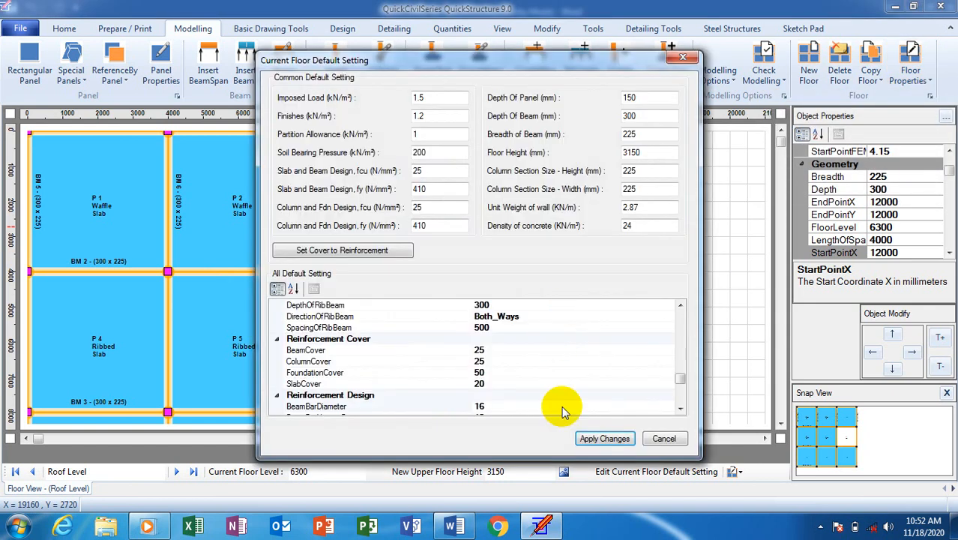
click(615, 435)
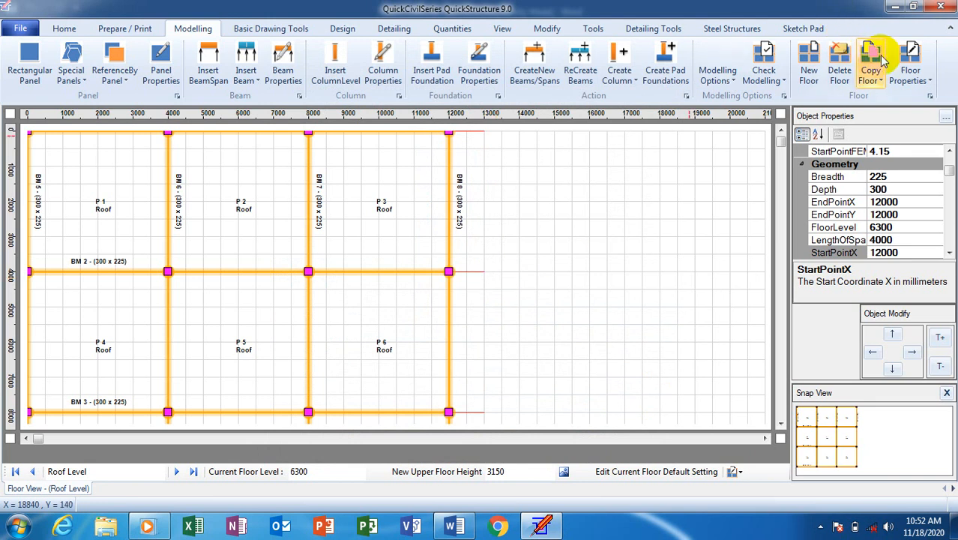
Repeat the roof panel conversion on the Roof Level, reviewing the floor's default settings before applying them.
click(910, 69)
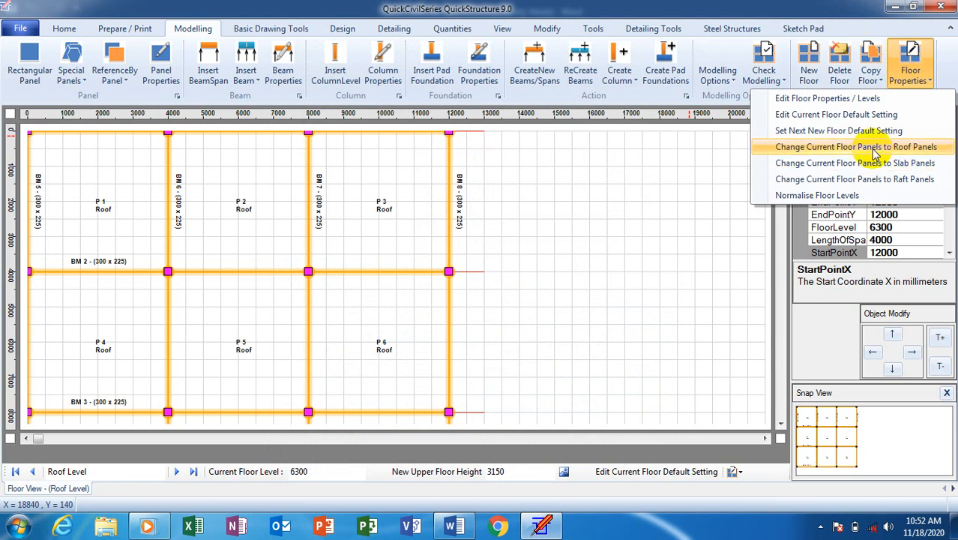
click(868, 147)
click(546, 311)
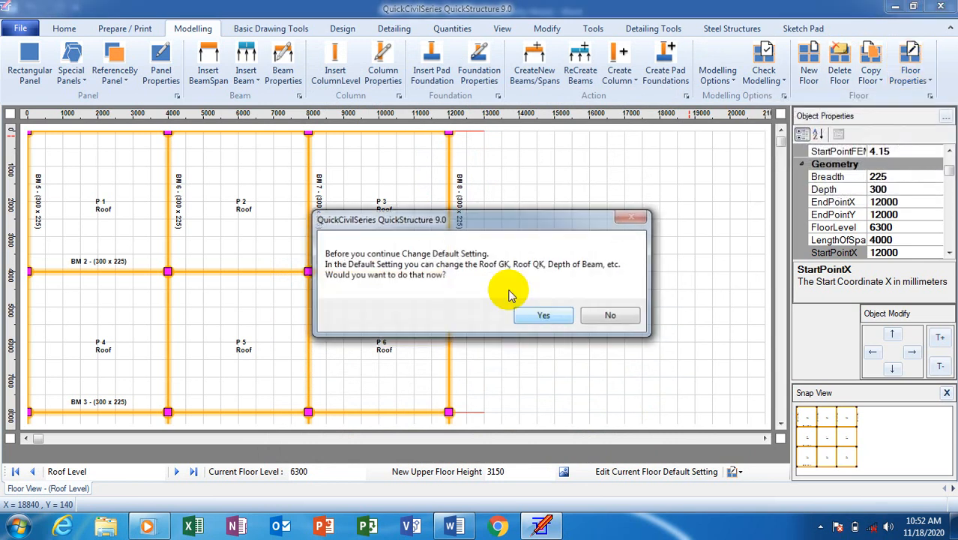
click(544, 316)
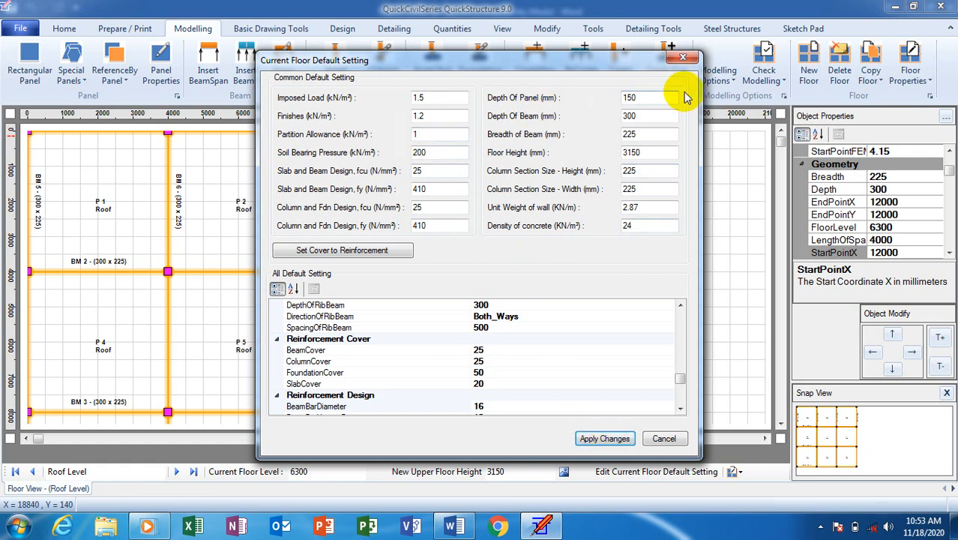
click(612, 439)
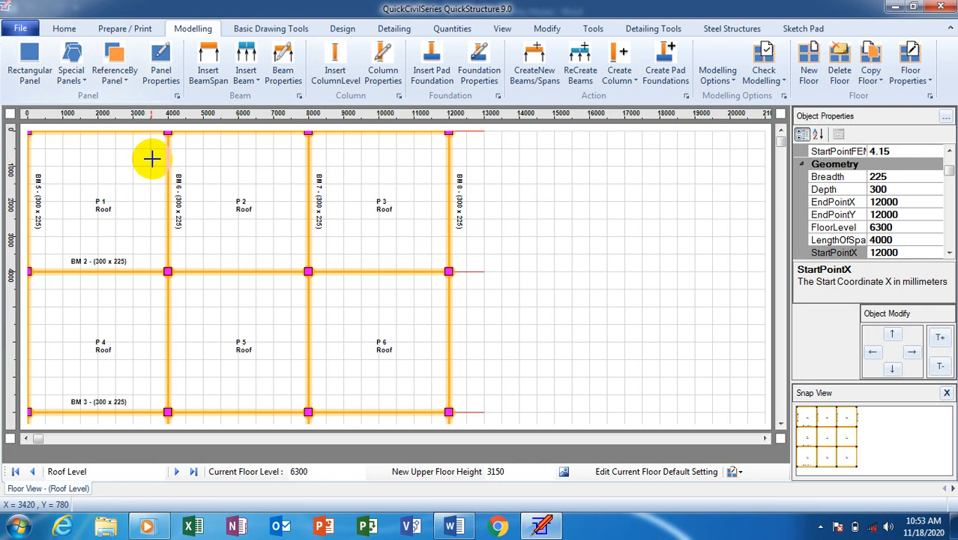
Convert all panels on the Ground Floor to roof panels, applying that floor's default settings as they are.
click(34, 472)
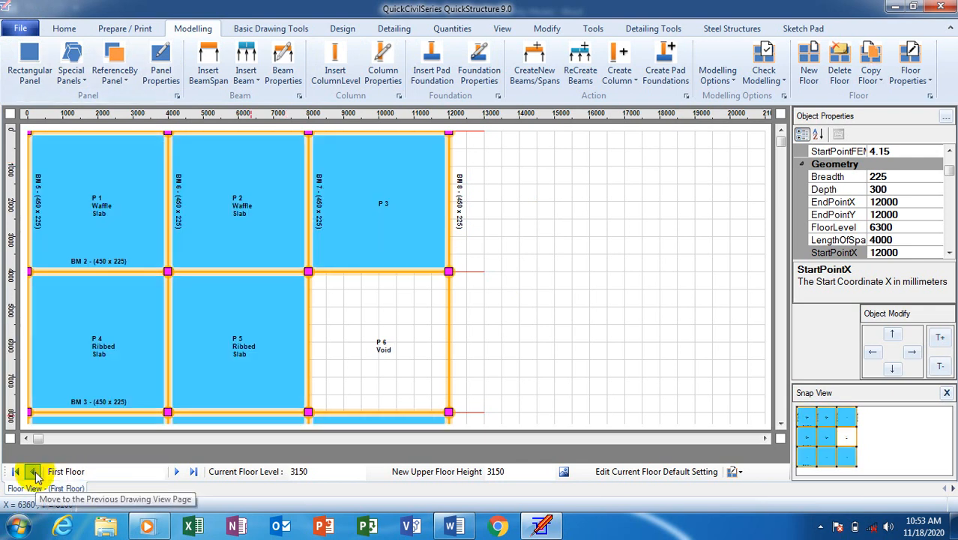
click(35, 471)
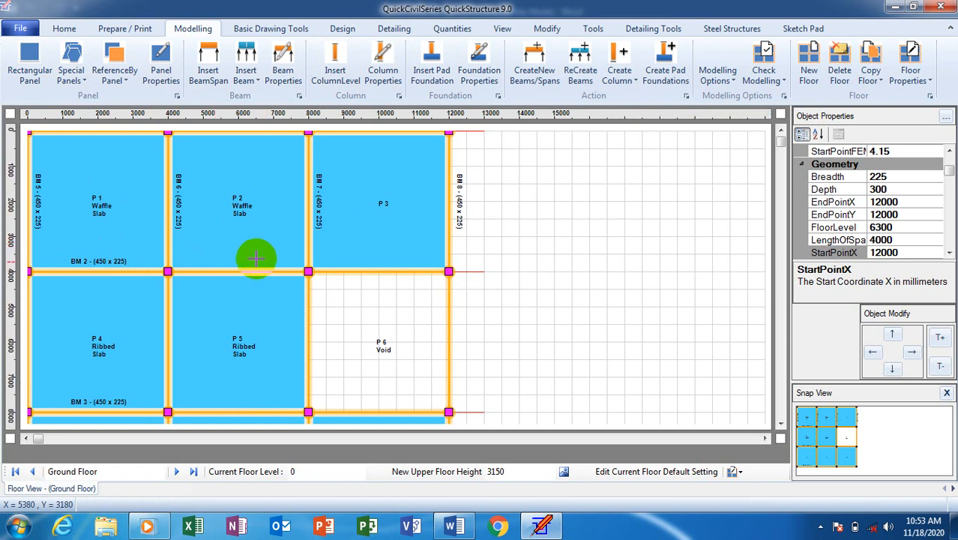
click(927, 84)
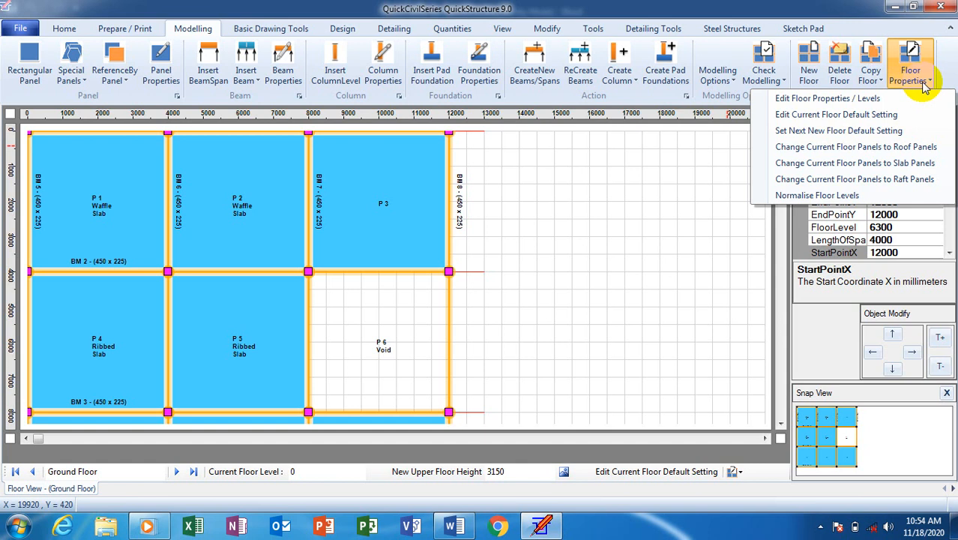
click(904, 147)
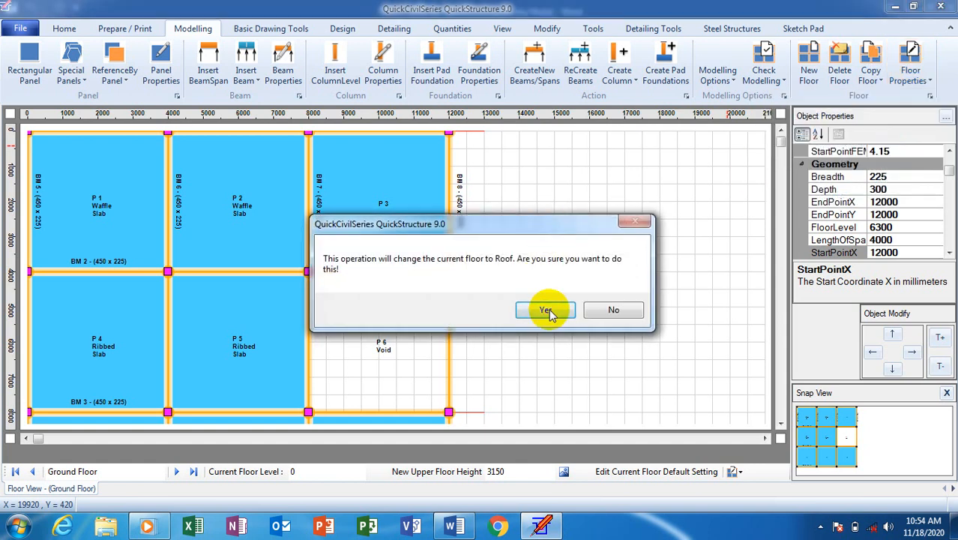
click(548, 312)
click(547, 313)
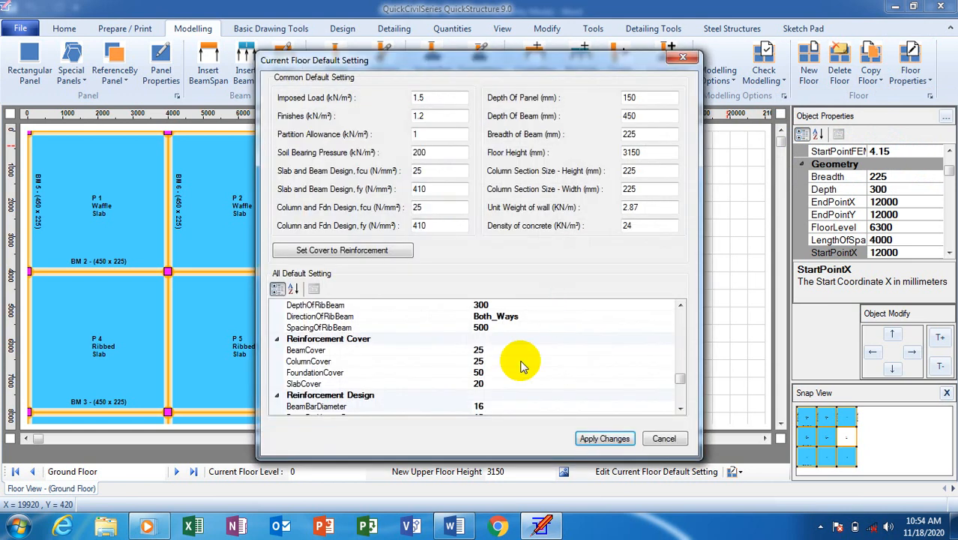
click(606, 438)
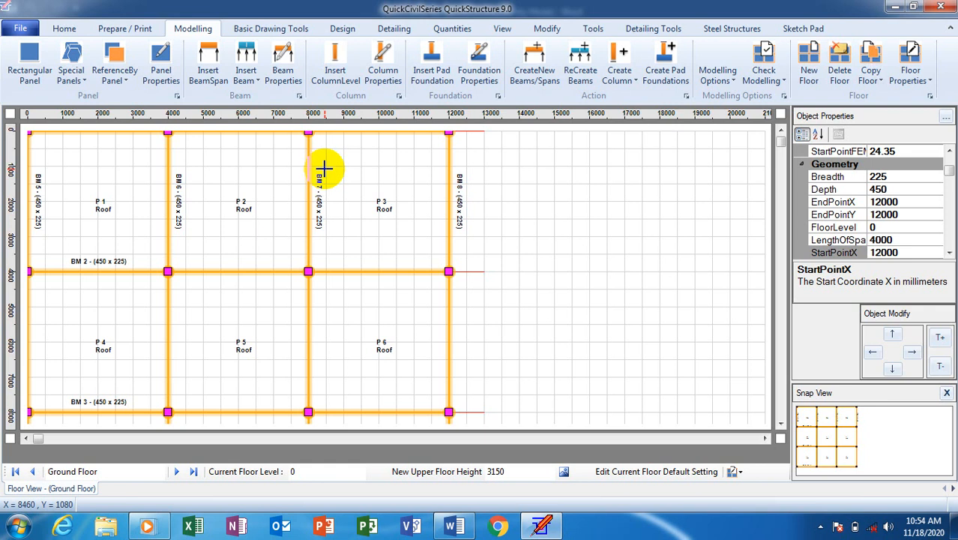
Examine the 3D view of the whole structure from the roof beams down to the ground floor.
click(65, 30)
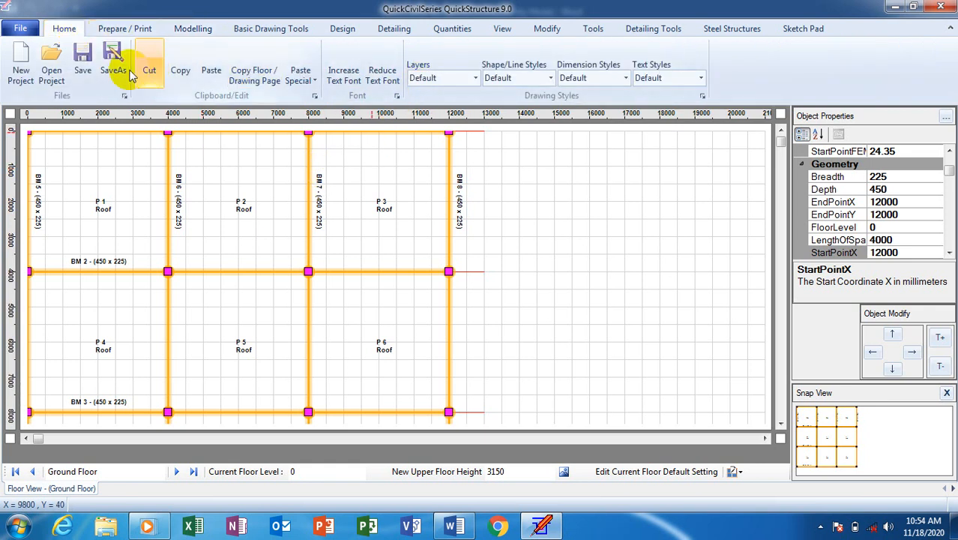
click(494, 30)
click(93, 73)
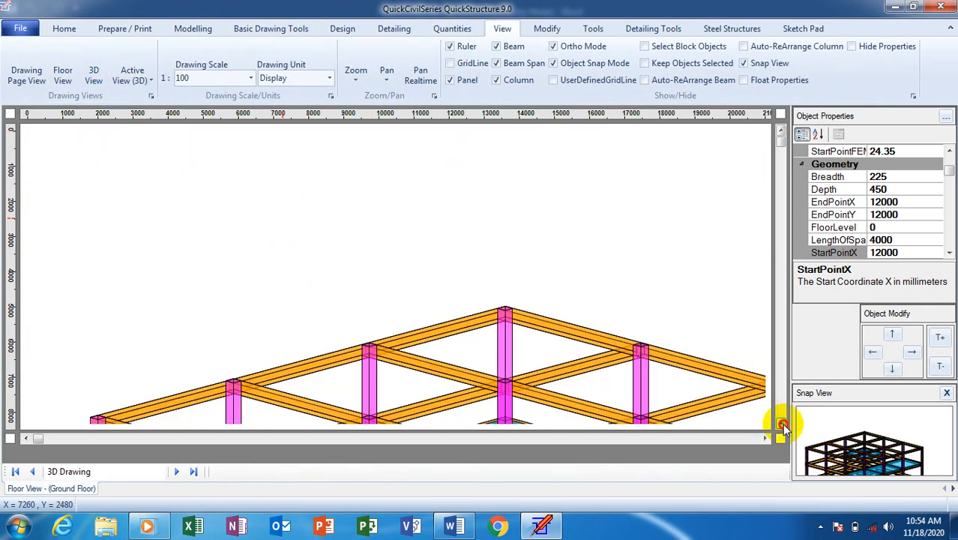
click(781, 424)
click(780, 423)
click(781, 423)
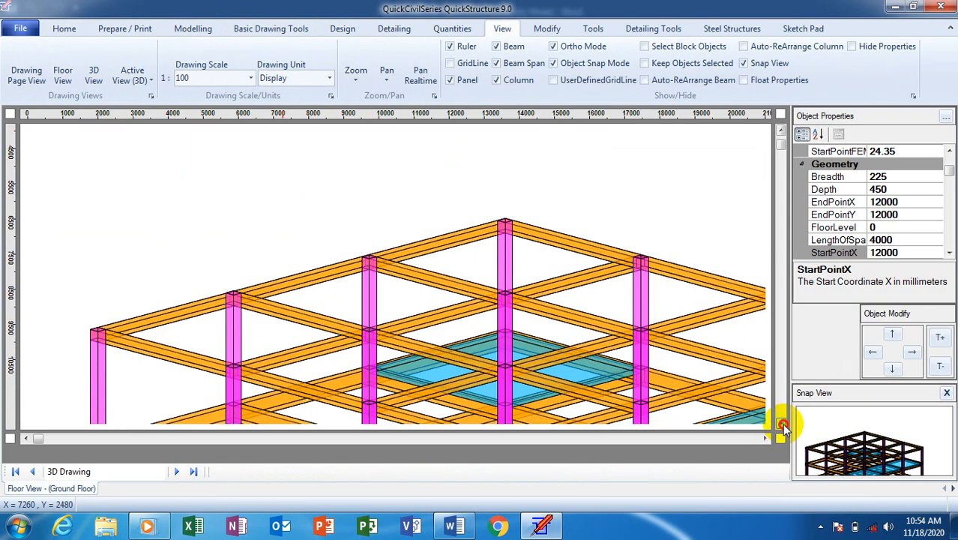
click(780, 424)
click(780, 424)
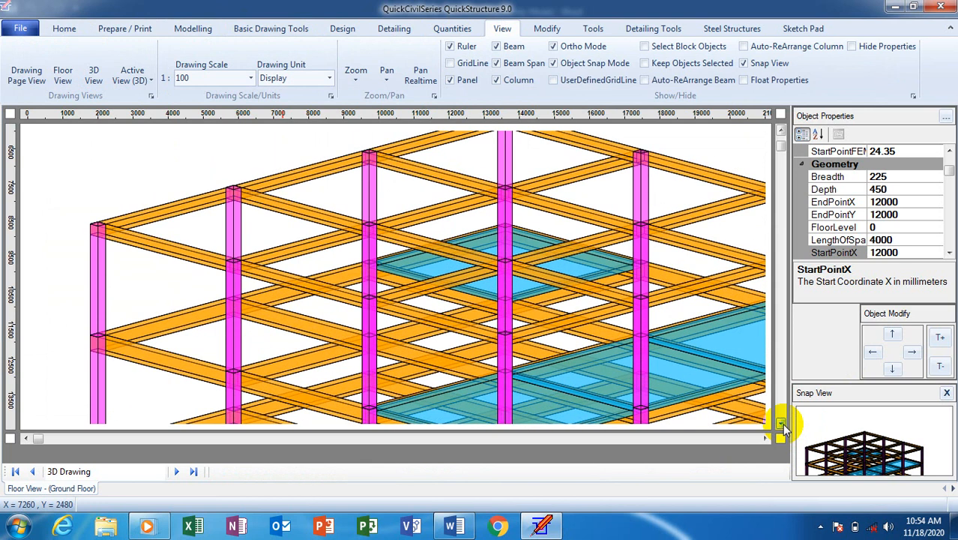
click(781, 423)
click(781, 424)
click(780, 423)
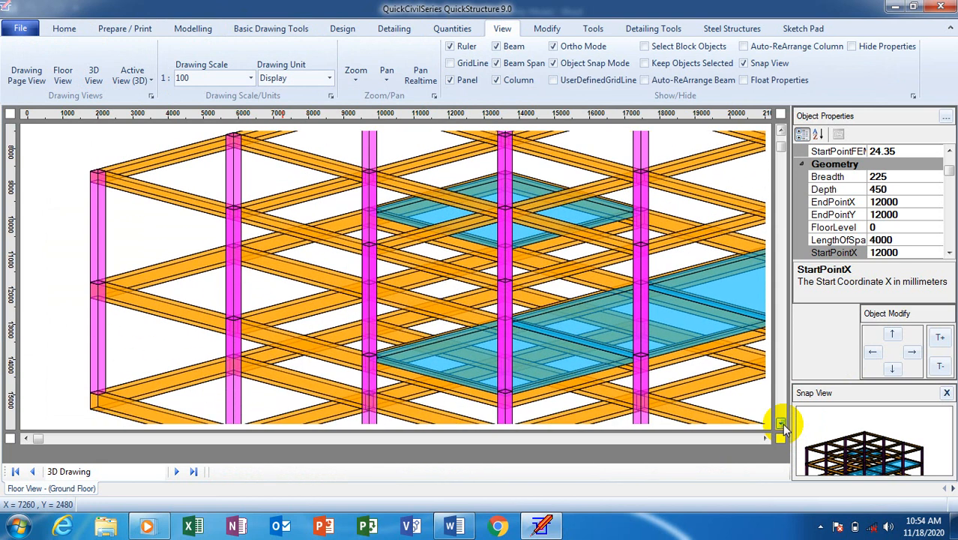
click(780, 423)
click(781, 424)
click(780, 424)
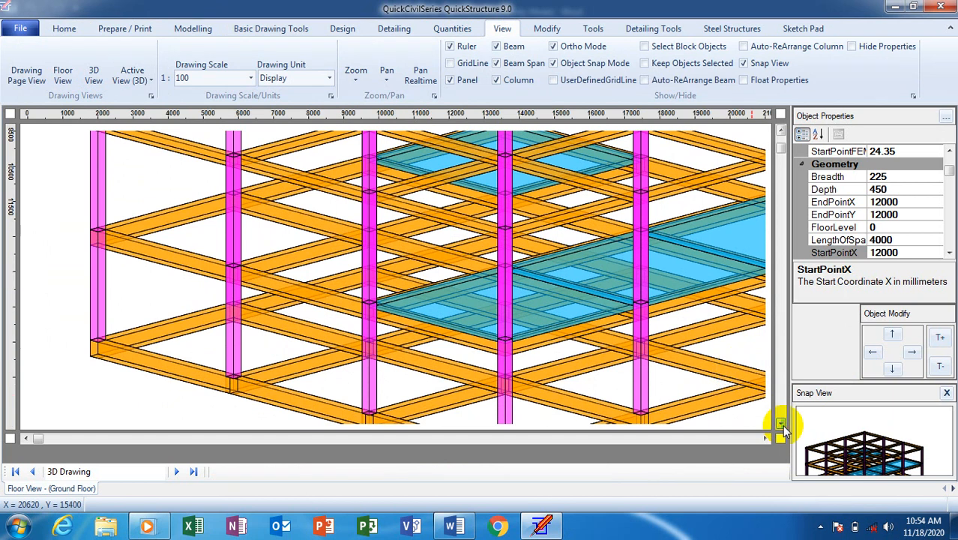
click(781, 424)
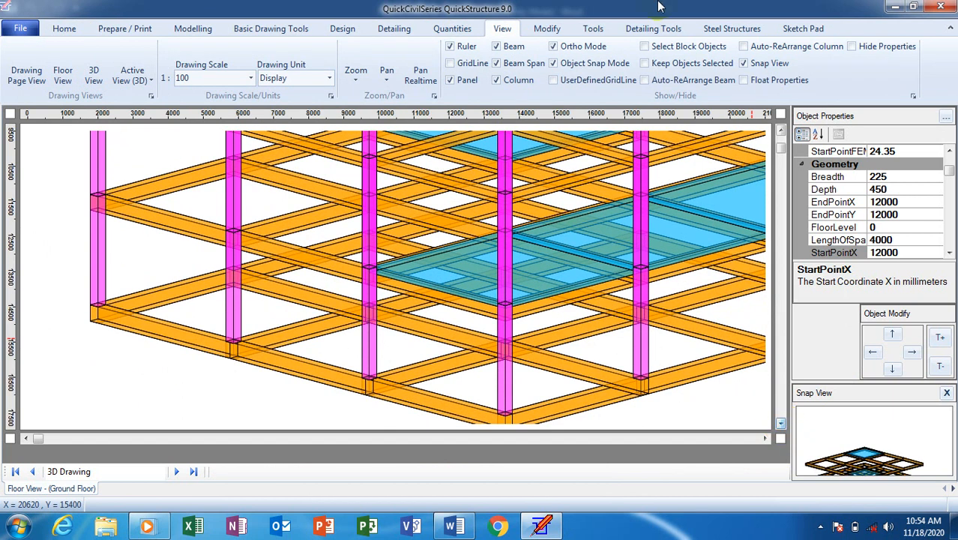
Return to the floor plan view and inspect the First Floor's slab panels up to the first row.
click(63, 72)
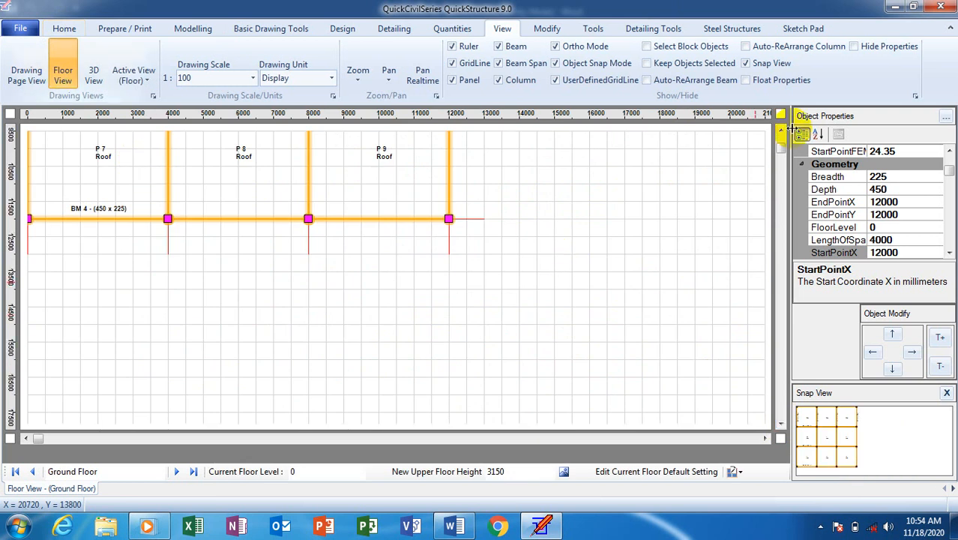
click(782, 133)
click(782, 133)
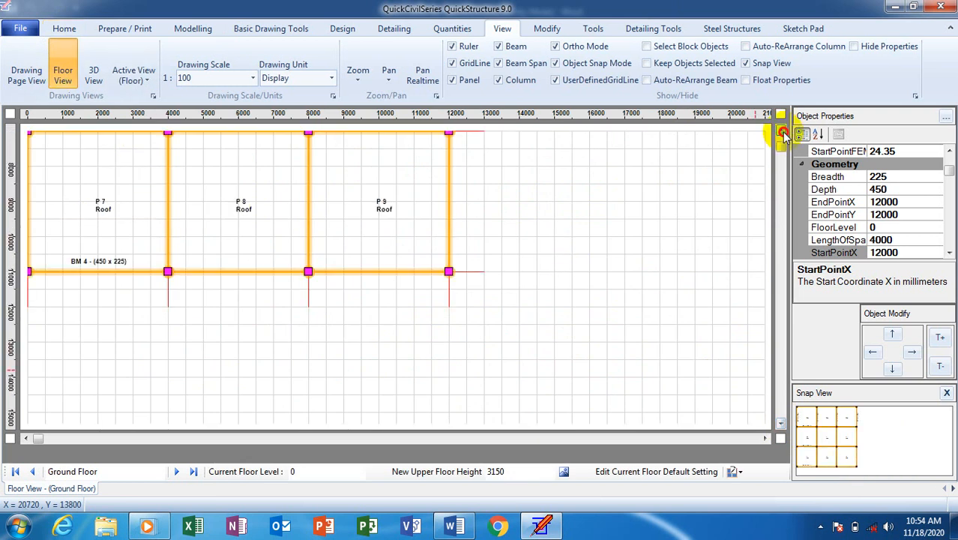
click(782, 132)
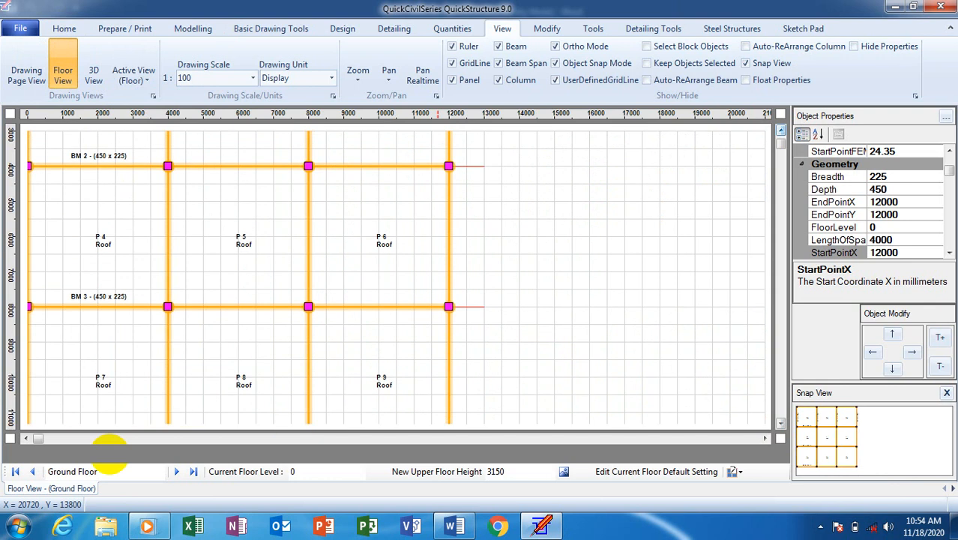
click(178, 474)
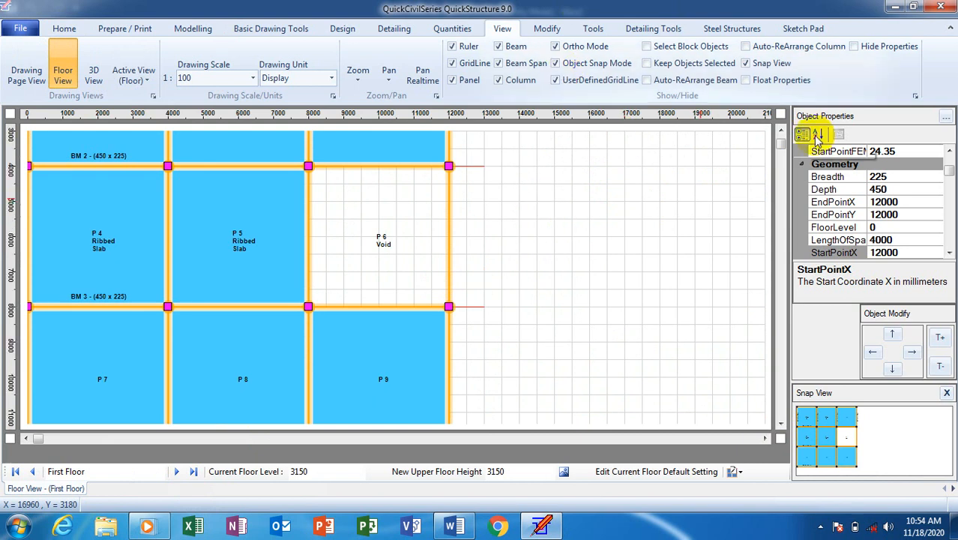
click(779, 131)
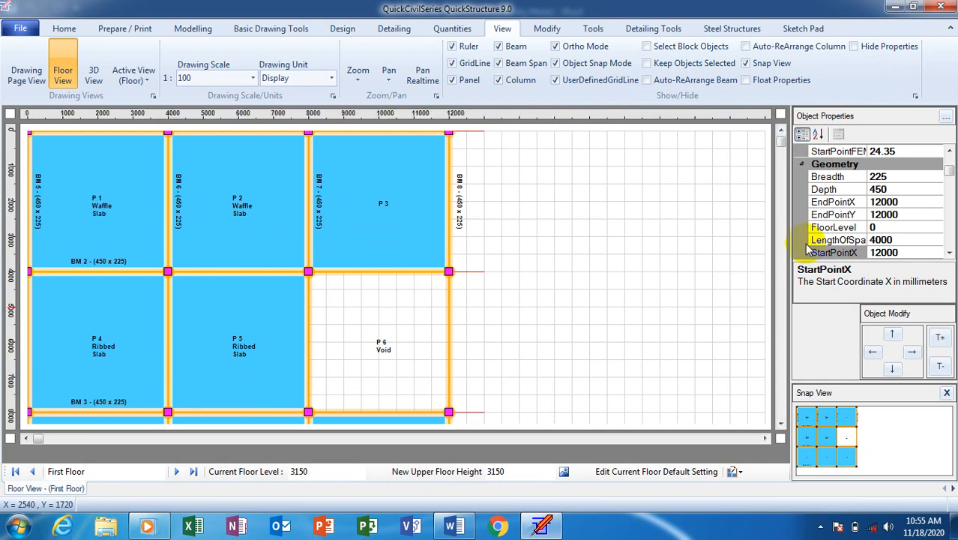
Set the panel edge condition of waffle slab P 1 on the First Floor to Two_Adjacent_Edges_Discontinuous.
click(114, 219)
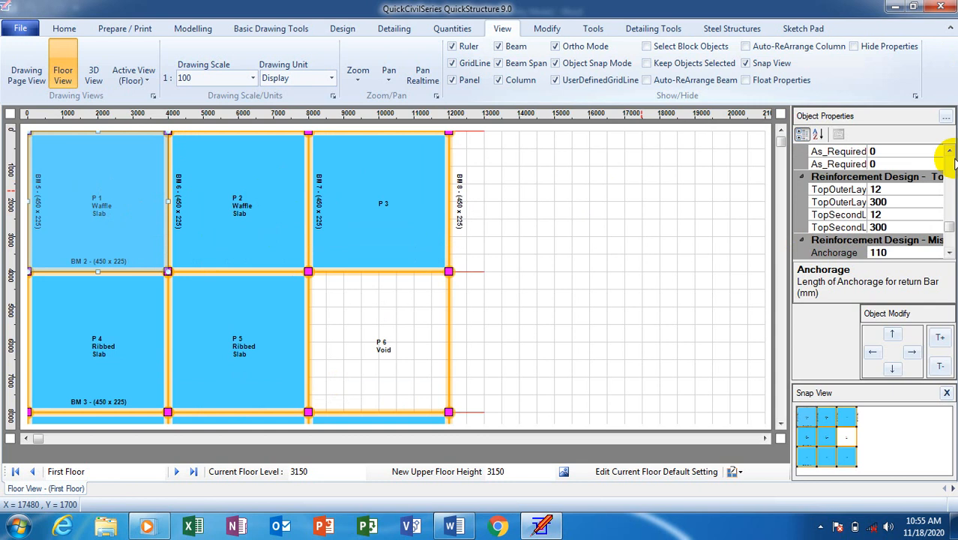
click(949, 151)
click(950, 151)
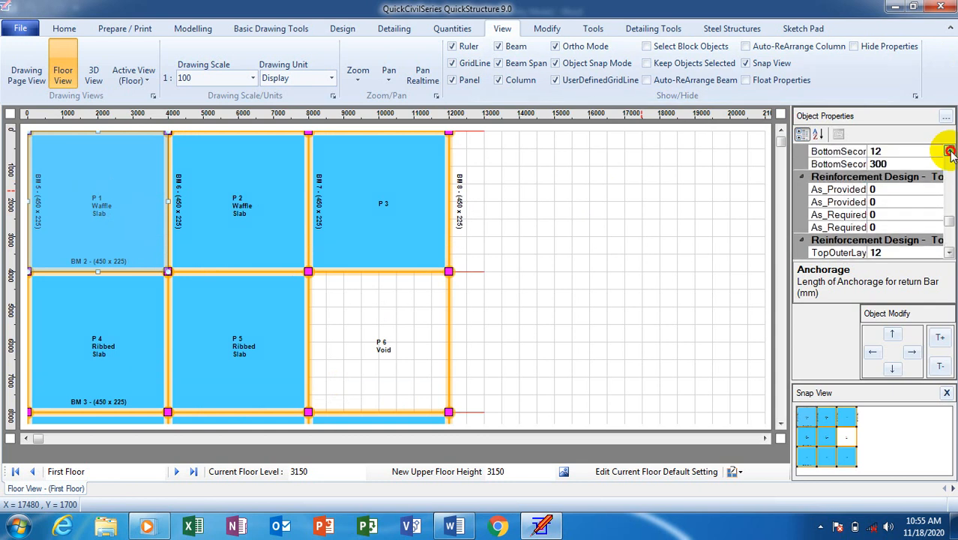
click(949, 150)
click(949, 151)
click(949, 150)
click(949, 150)
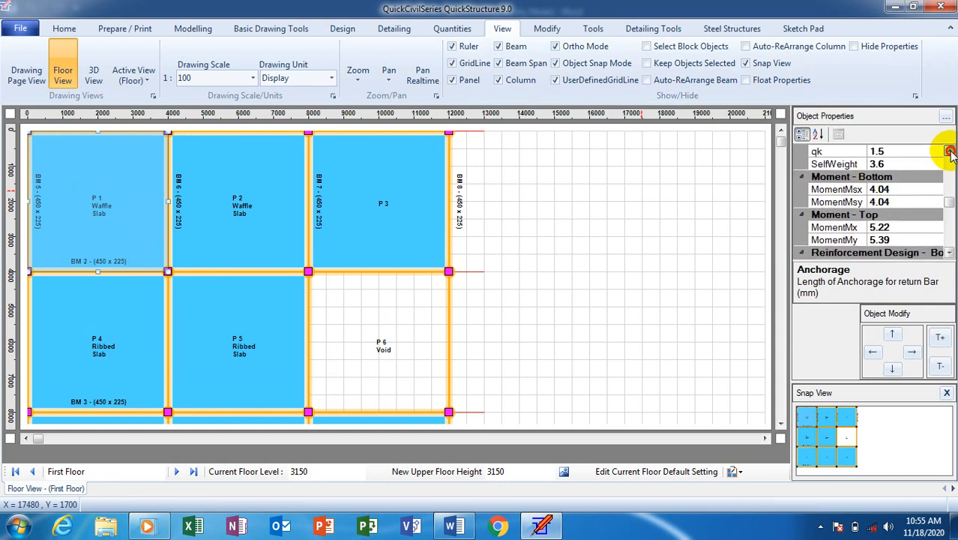
click(949, 151)
click(949, 151)
click(949, 151)
click(949, 150)
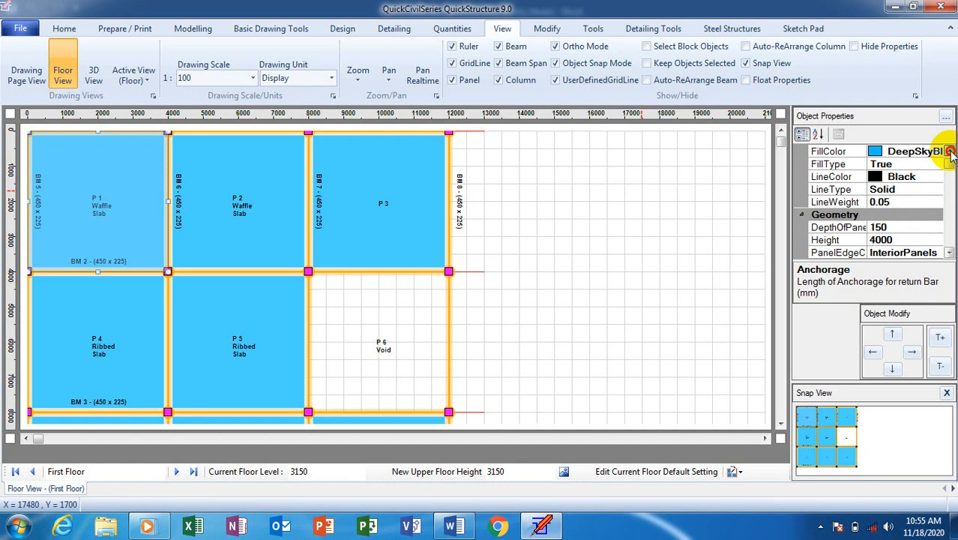
click(949, 151)
click(949, 253)
click(950, 253)
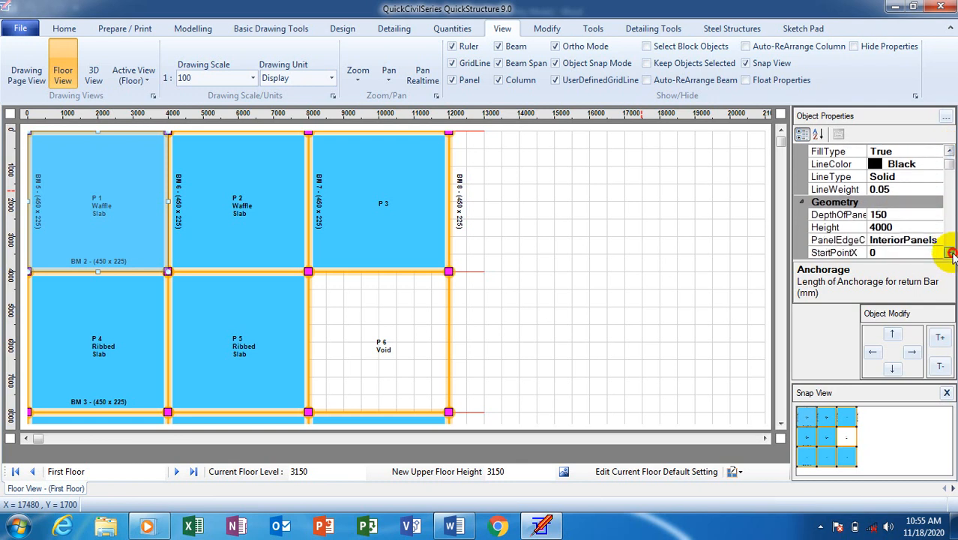
click(950, 253)
click(949, 252)
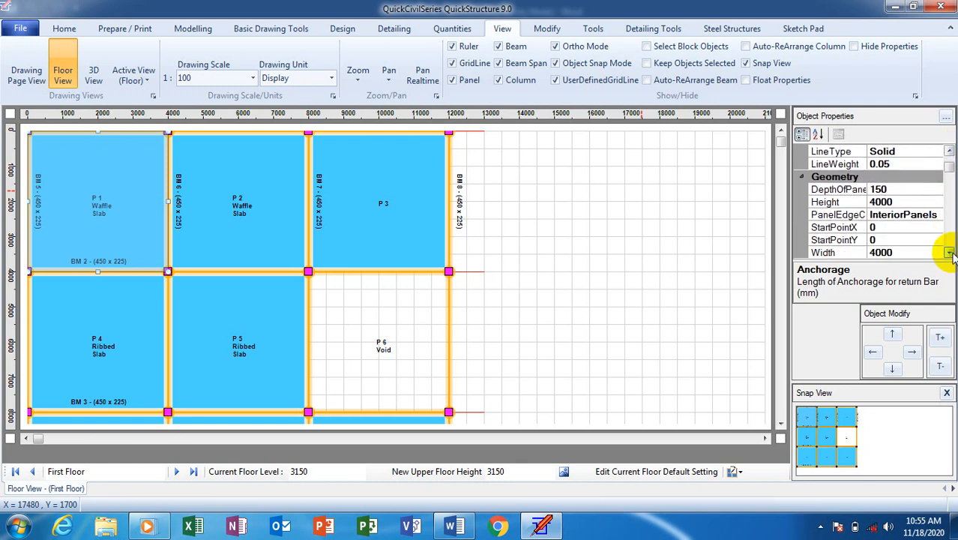
click(918, 215)
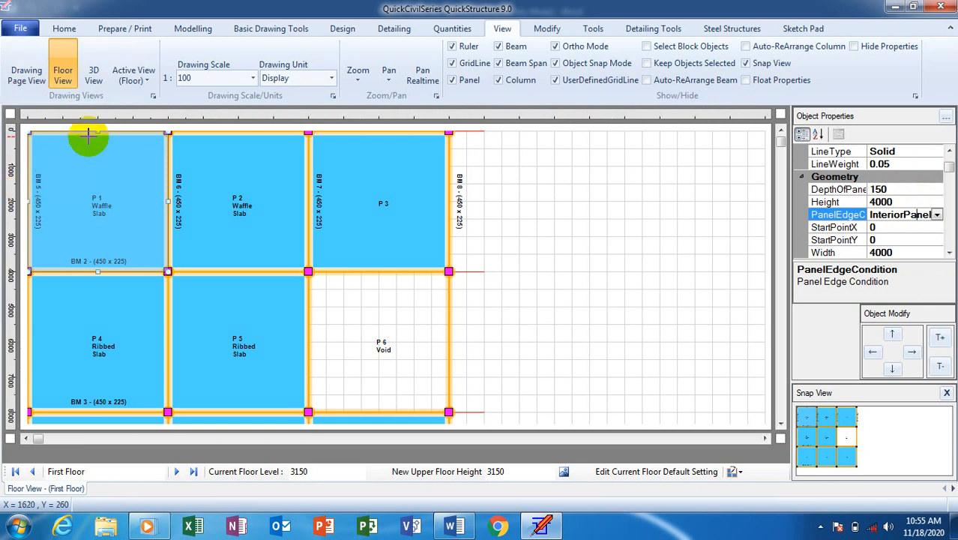
click(937, 215)
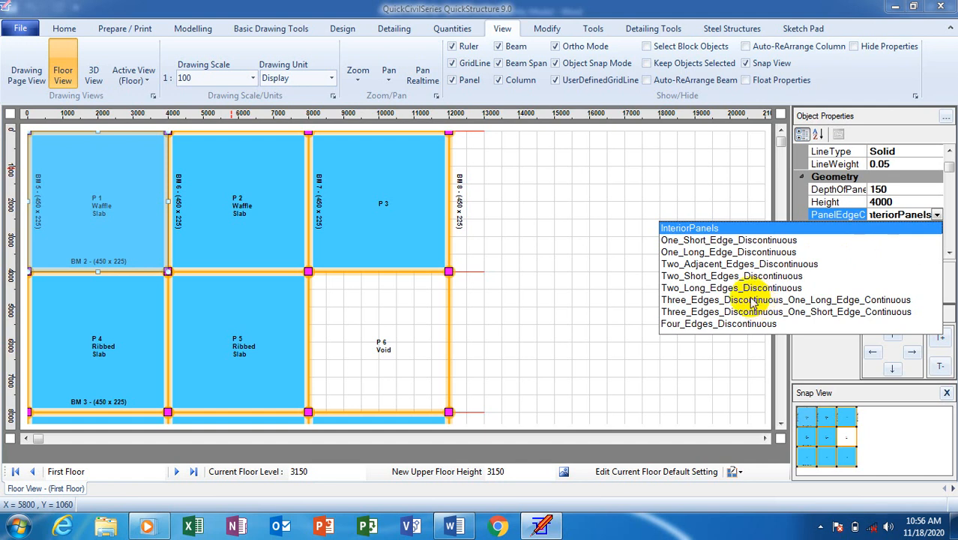
click(727, 264)
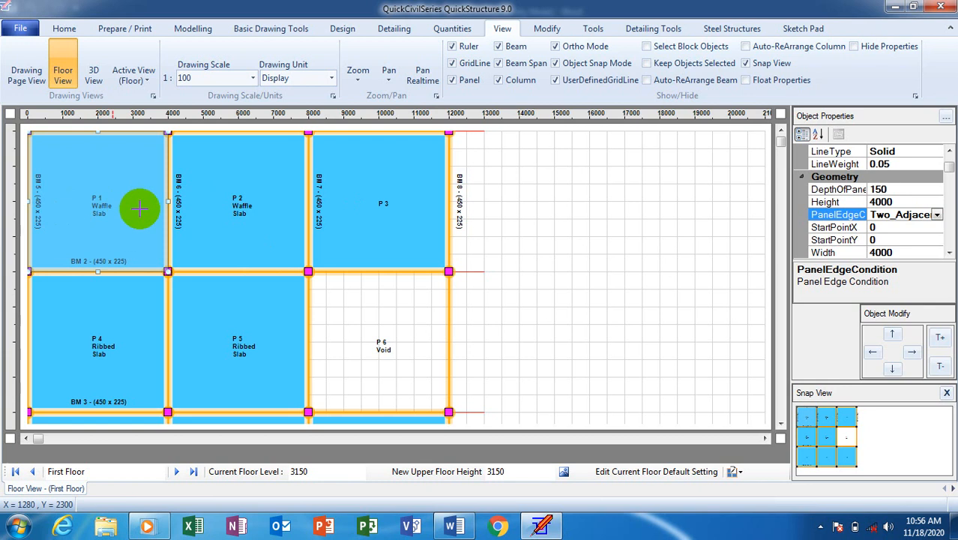
Set the panel edge condition of waffle slab P 2 to One_Short_Edge_Discontinuous.
click(242, 212)
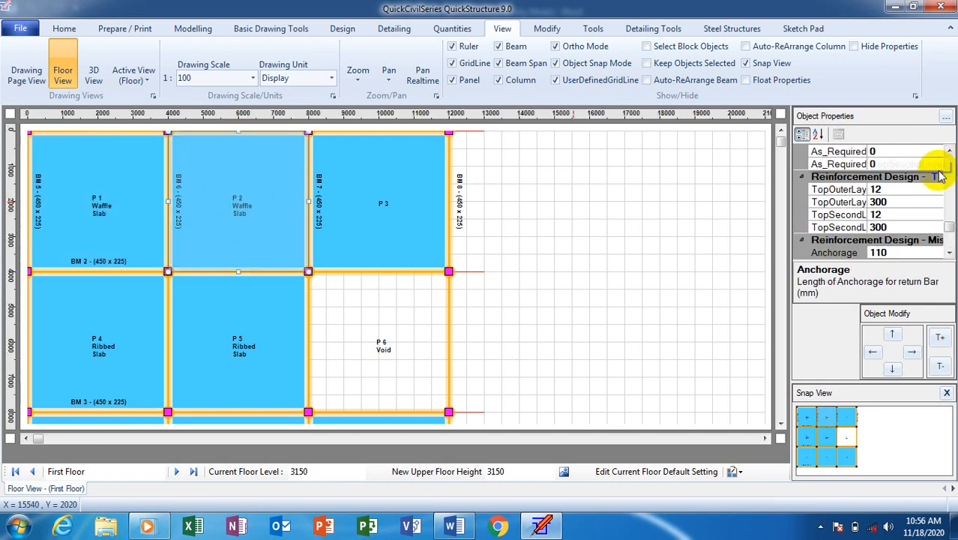
drag(949, 226, 951, 158)
scroll(933, 234, down, 3)
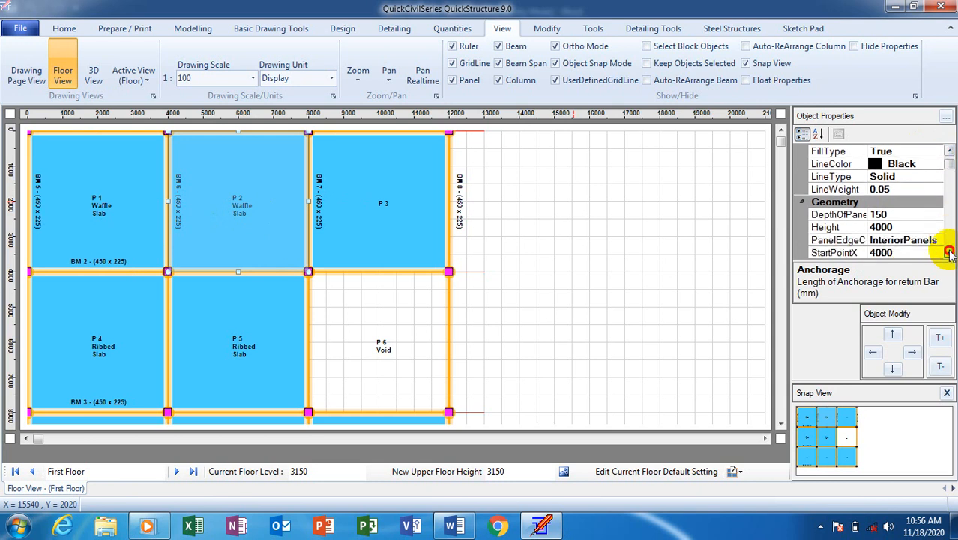
click(929, 227)
click(936, 228)
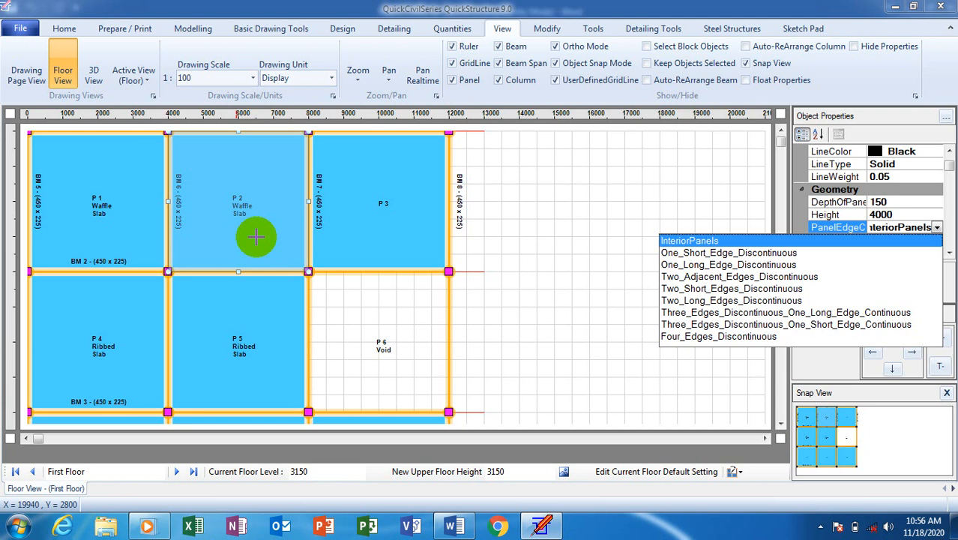
click(751, 252)
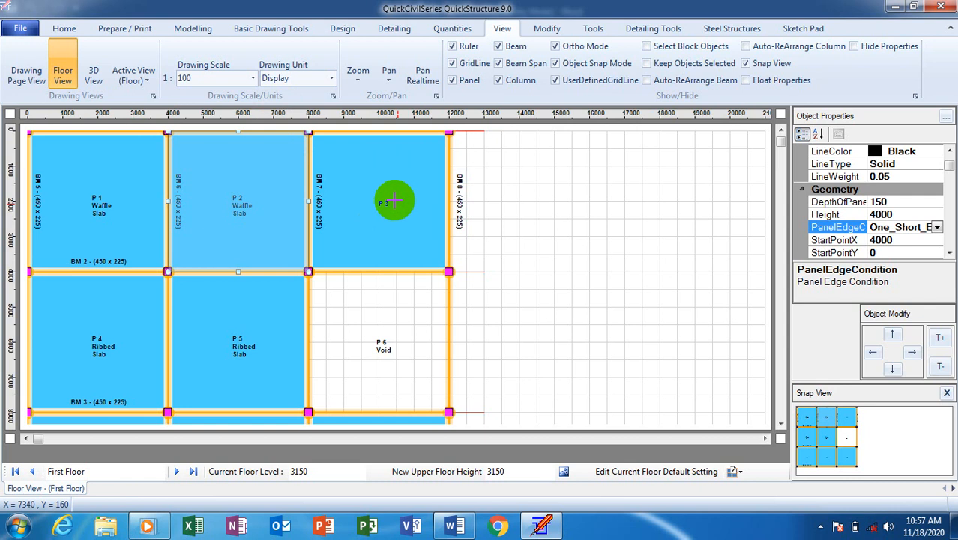
Review the panel type options available for slab panel P 3, leaving its type as it is.
click(390, 195)
scroll(882, 208, down, 10)
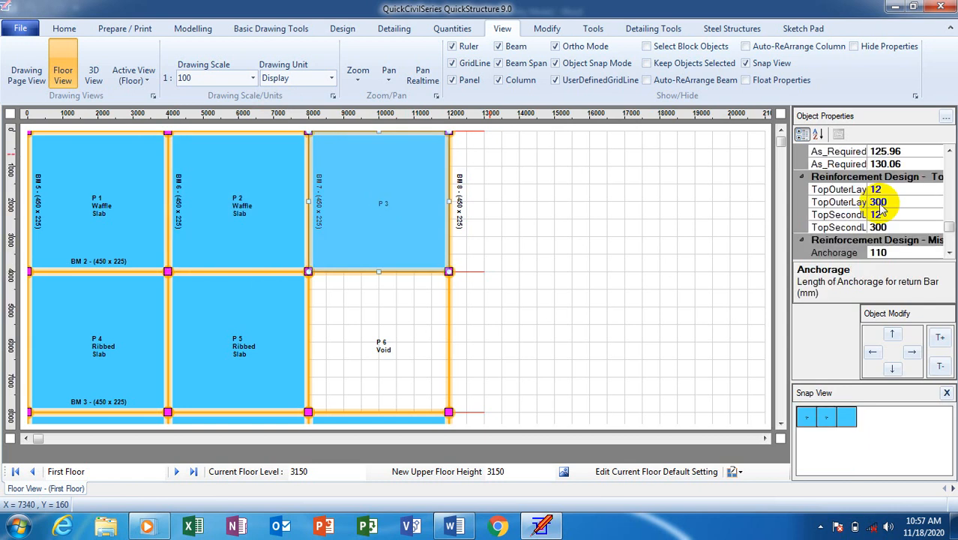
drag(949, 234, 949, 169)
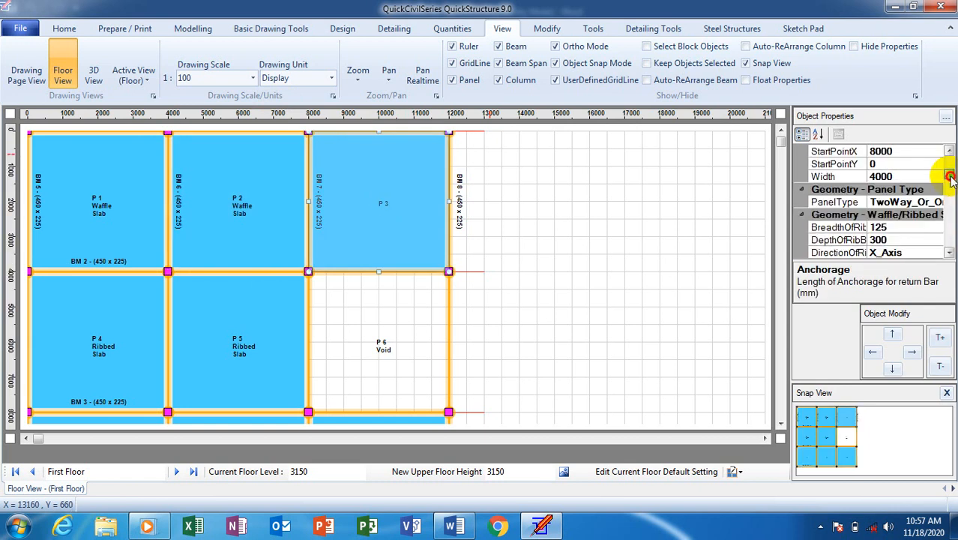
click(913, 201)
click(937, 202)
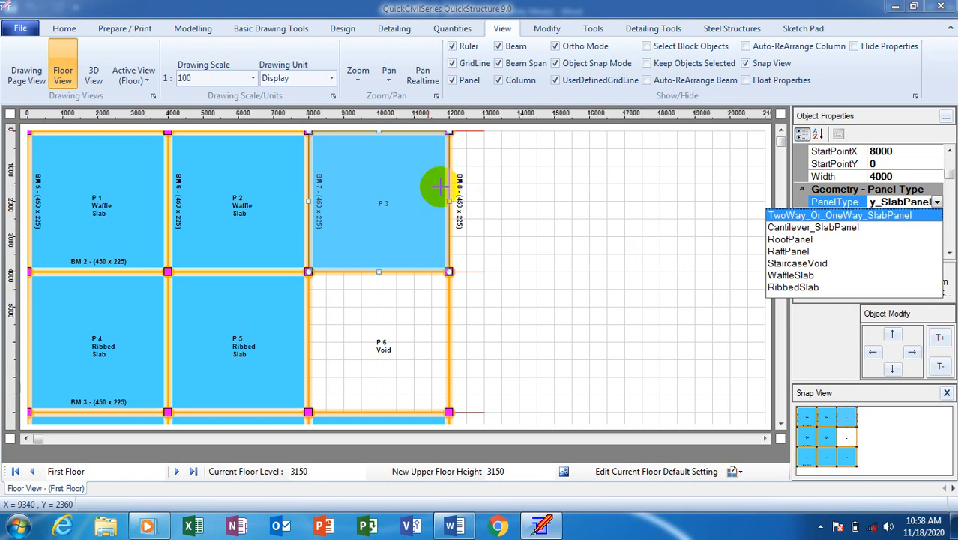
click(937, 203)
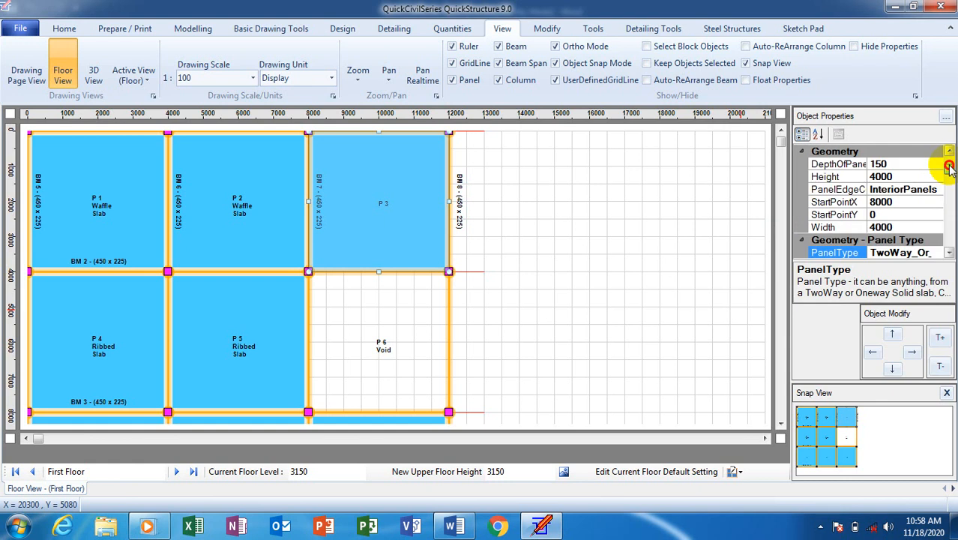
Review the panel edge condition options available for slab panel P 3.
scroll(948, 166, up, 3)
scroll(950, 166, up, 2)
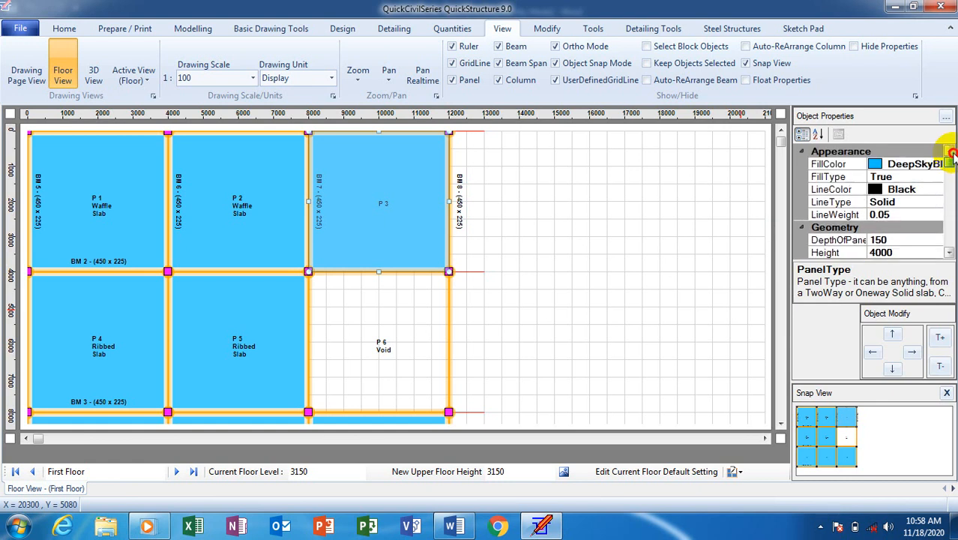
click(950, 253)
click(950, 253)
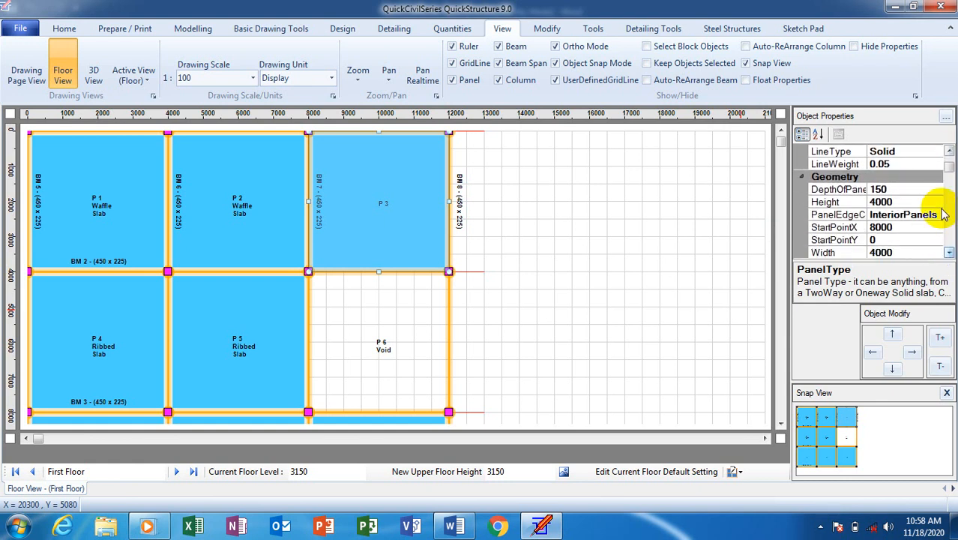
click(937, 216)
click(937, 215)
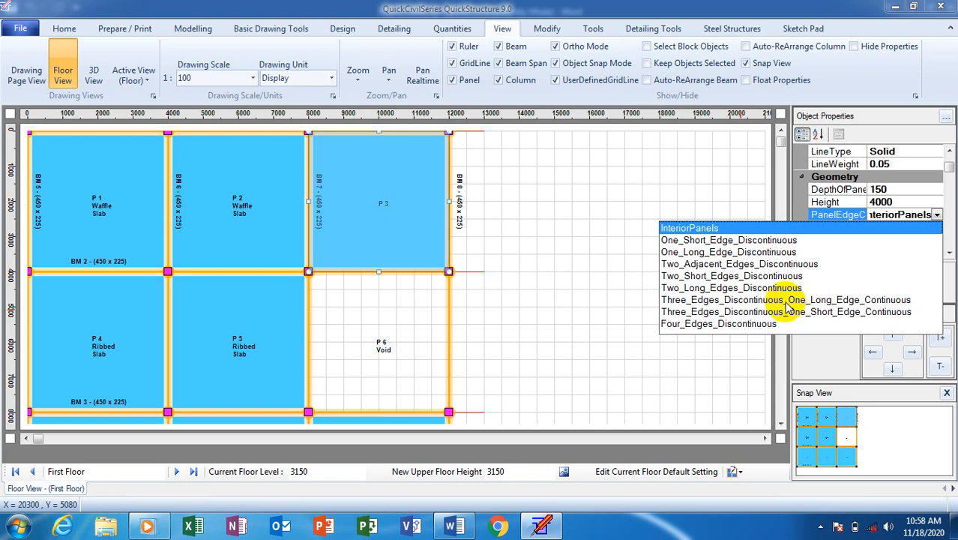
key(Escape)
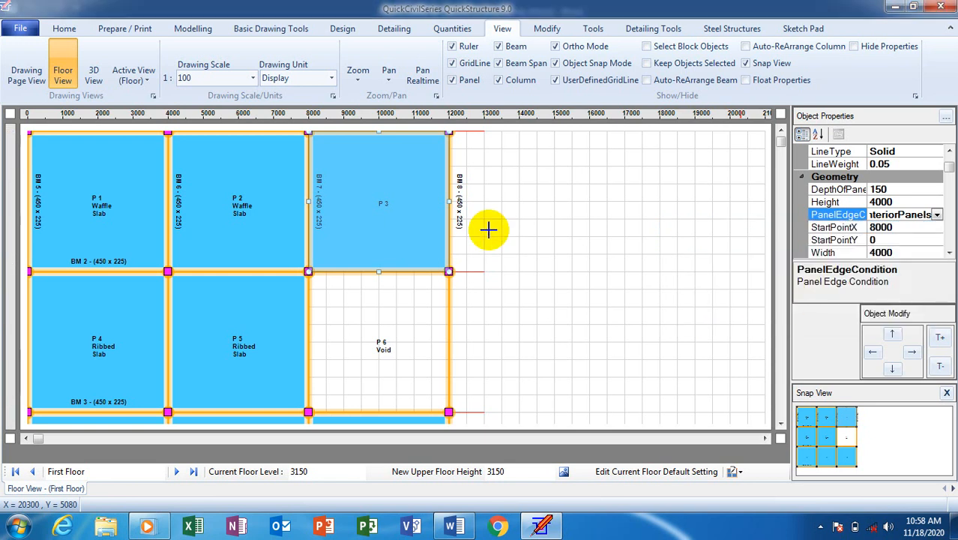
Set the panel edge condition of ribbed slab P 4 to One_Short_Edge_Discontinuous.
click(98, 342)
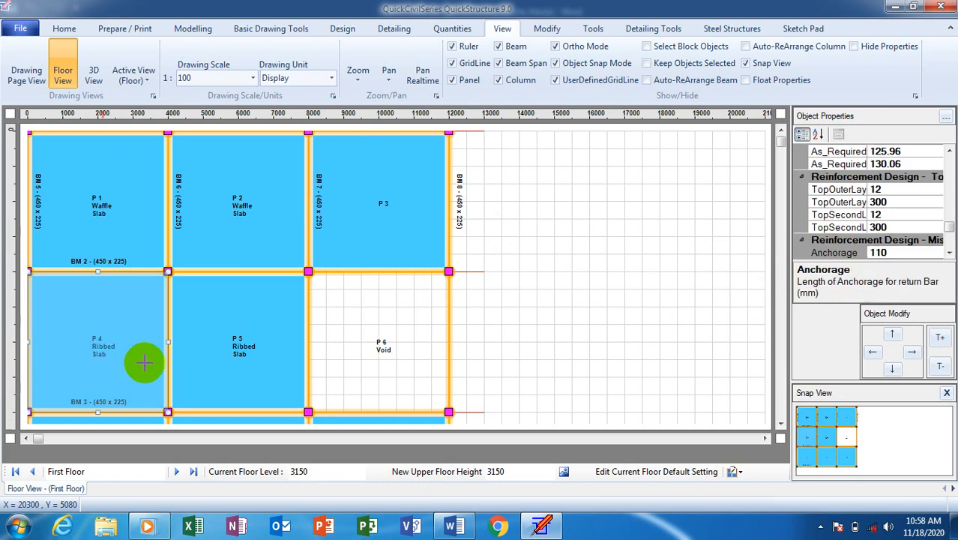
click(948, 225)
drag(948, 225, 952, 171)
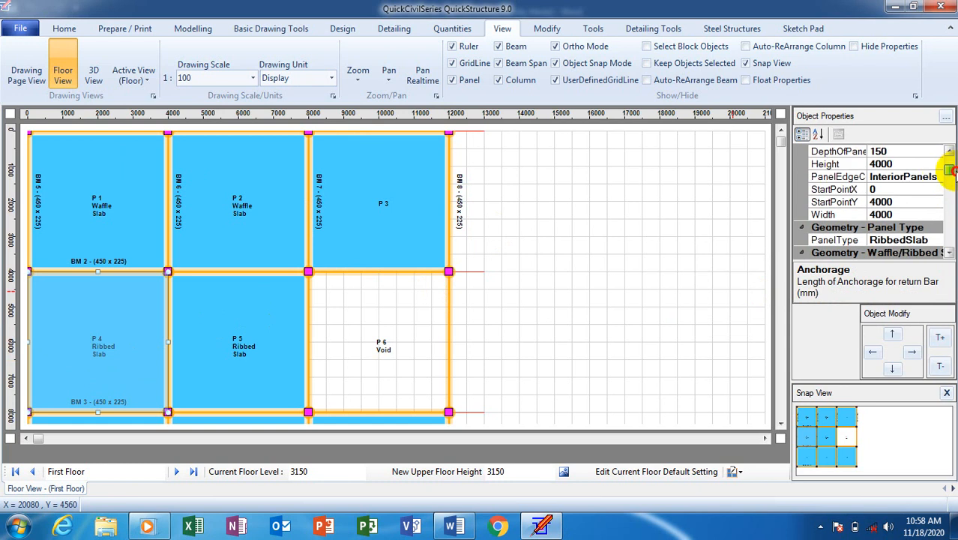
click(916, 176)
click(936, 177)
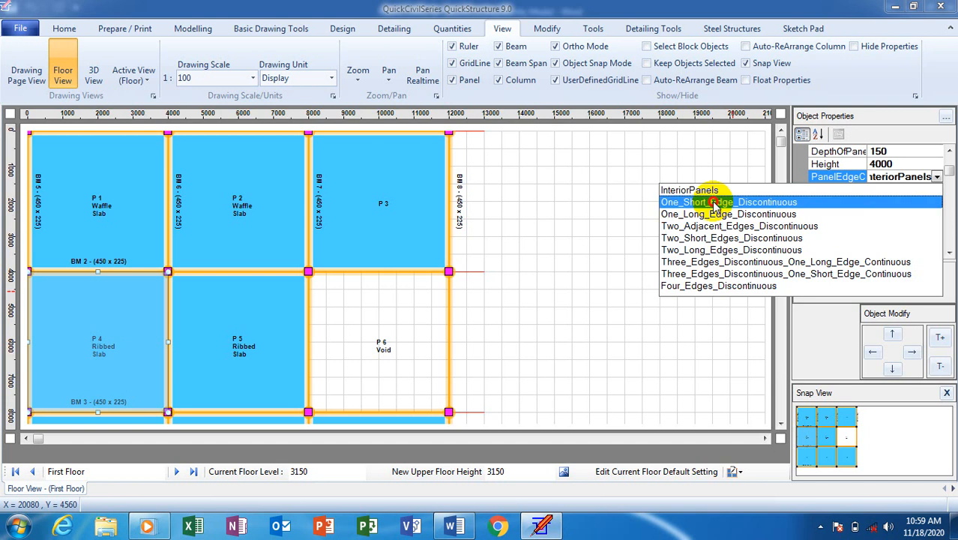
click(240, 345)
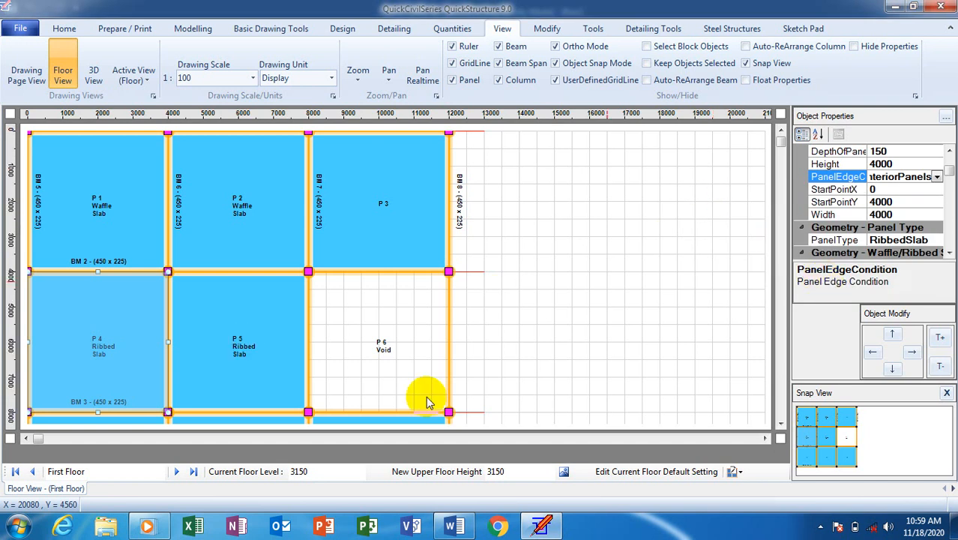
Set the panel edge condition of ribbed slab P 5, beside the void, to One_Short_Edge_Discontinuous.
click(273, 355)
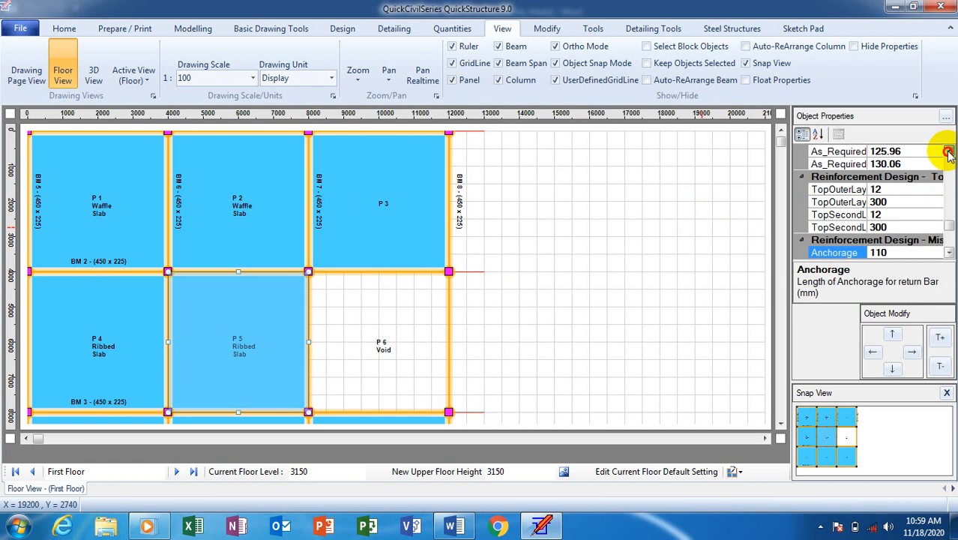
click(949, 152)
click(949, 151)
click(948, 151)
click(949, 152)
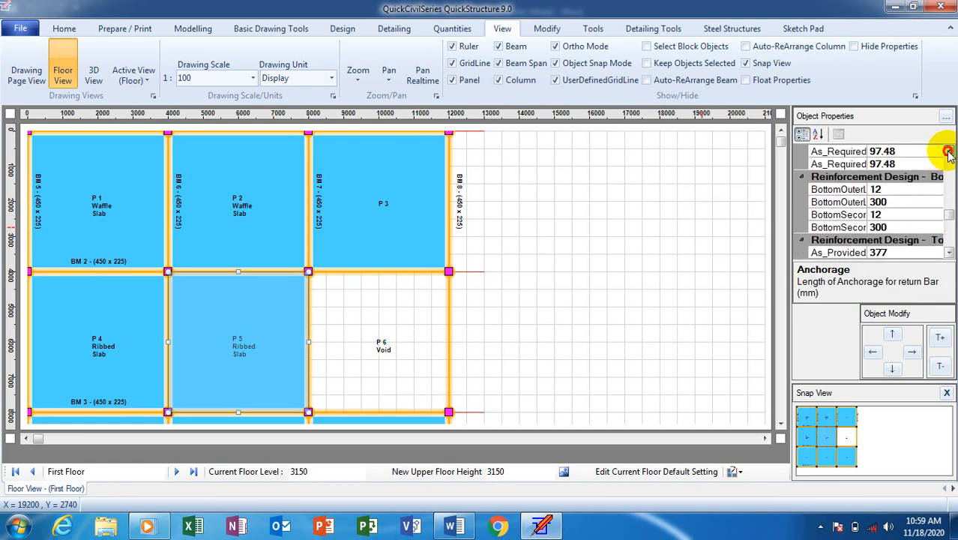
click(949, 151)
click(948, 151)
click(949, 152)
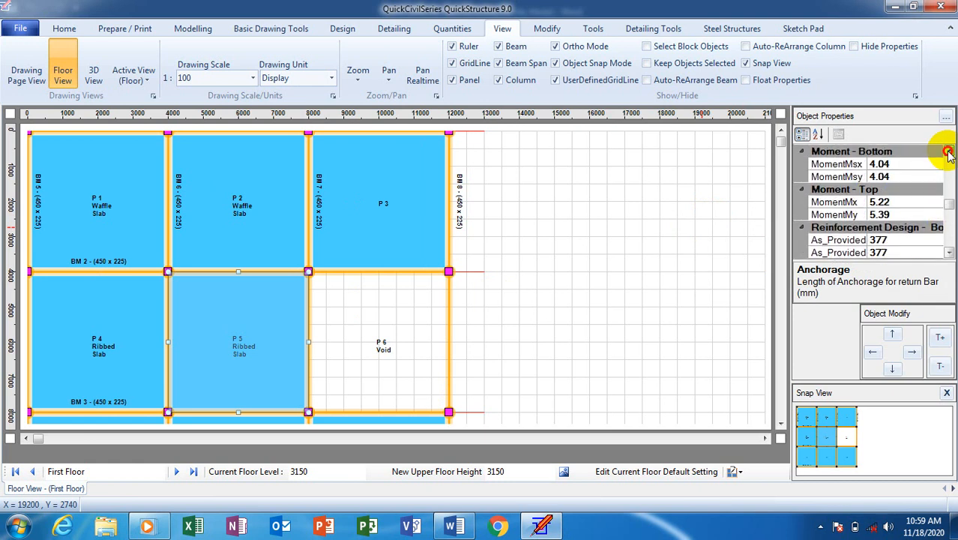
click(948, 152)
click(948, 151)
click(949, 152)
click(948, 152)
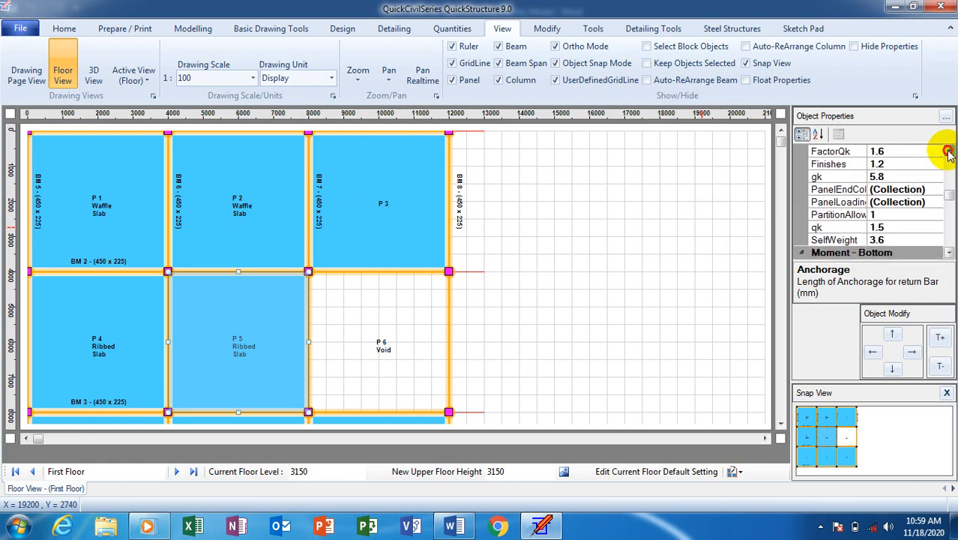
click(949, 152)
click(948, 151)
click(948, 151)
click(949, 152)
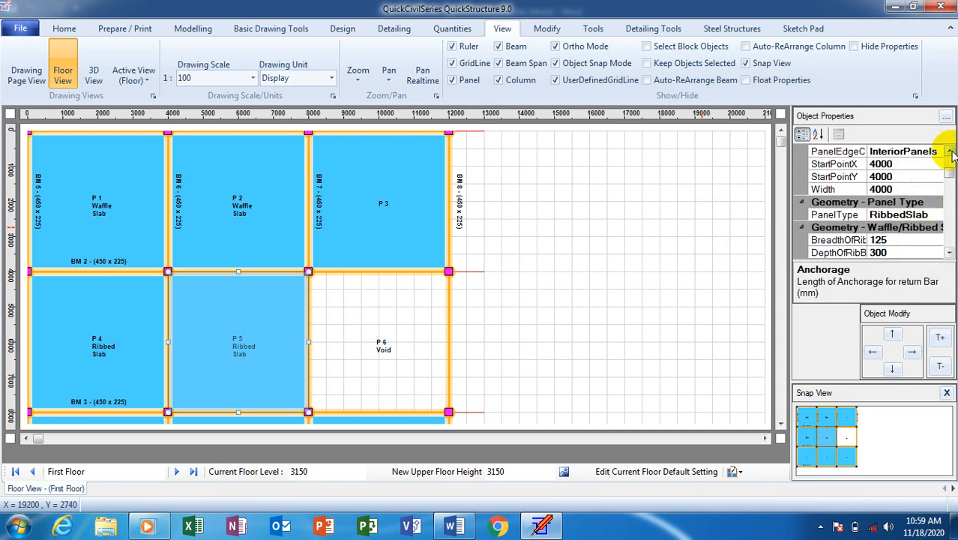
click(948, 151)
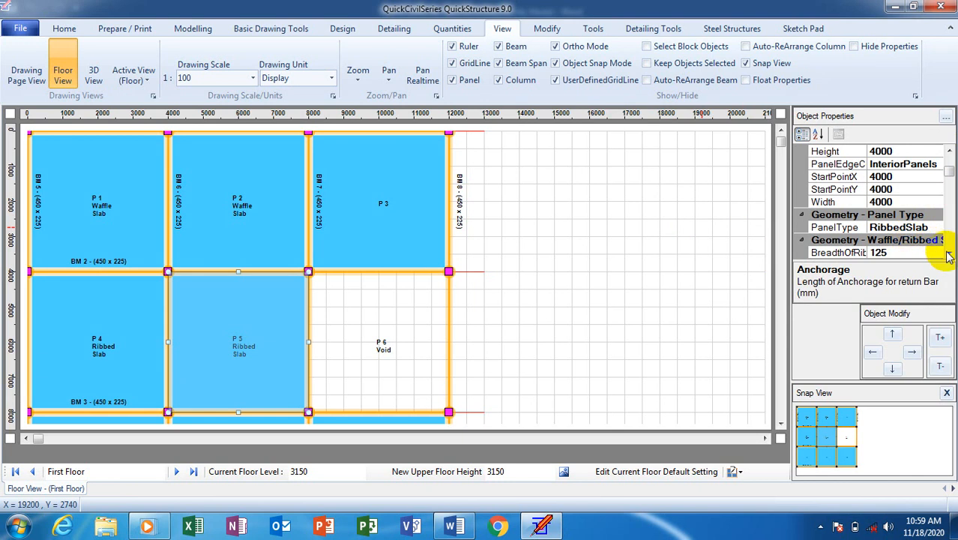
click(903, 164)
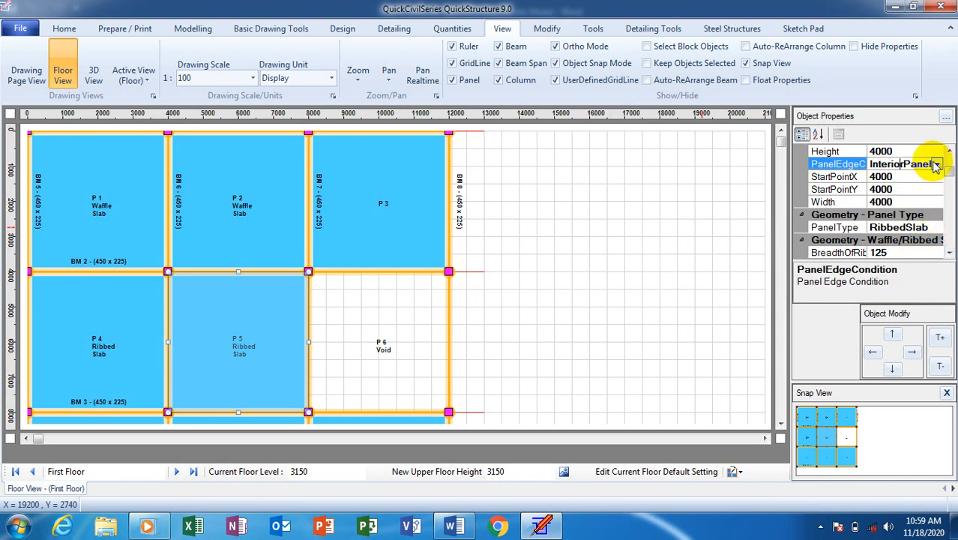
click(937, 164)
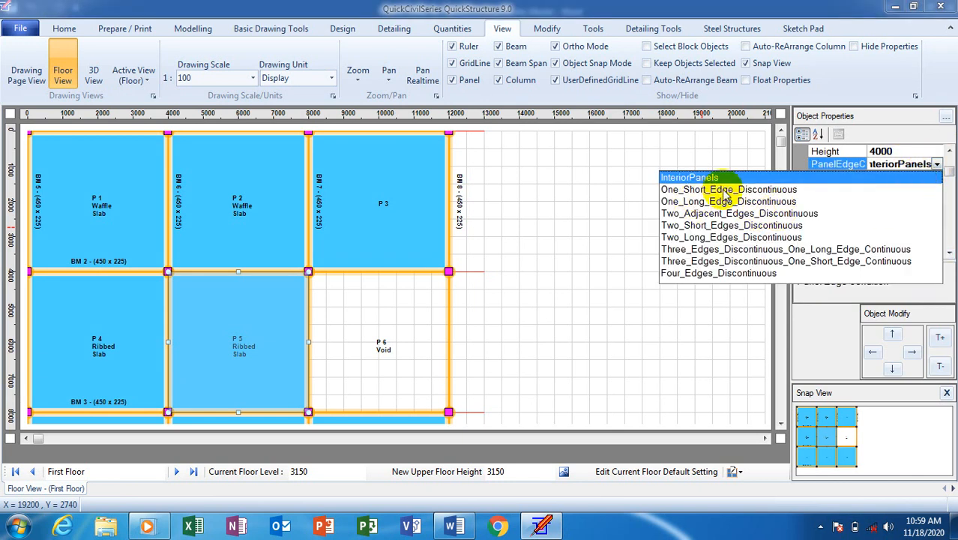
click(738, 189)
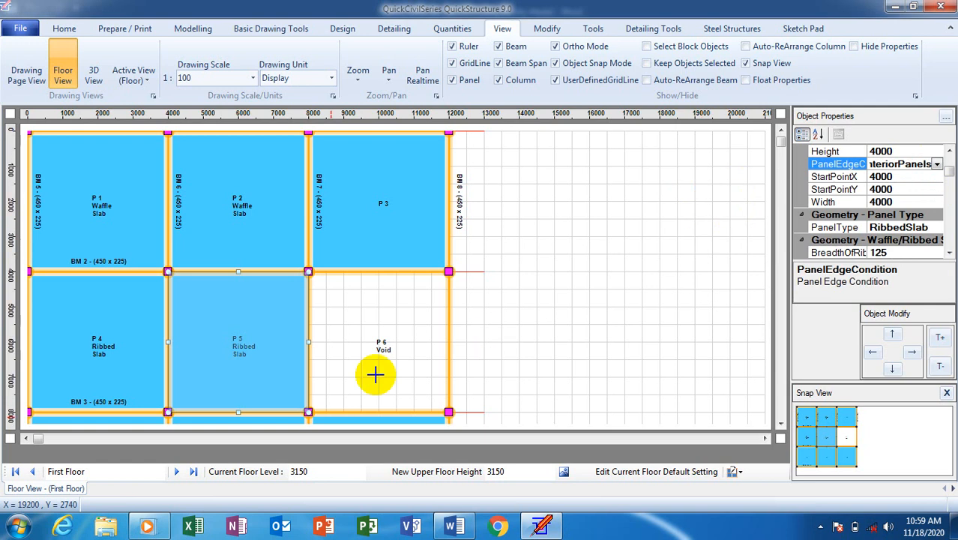
click(780, 422)
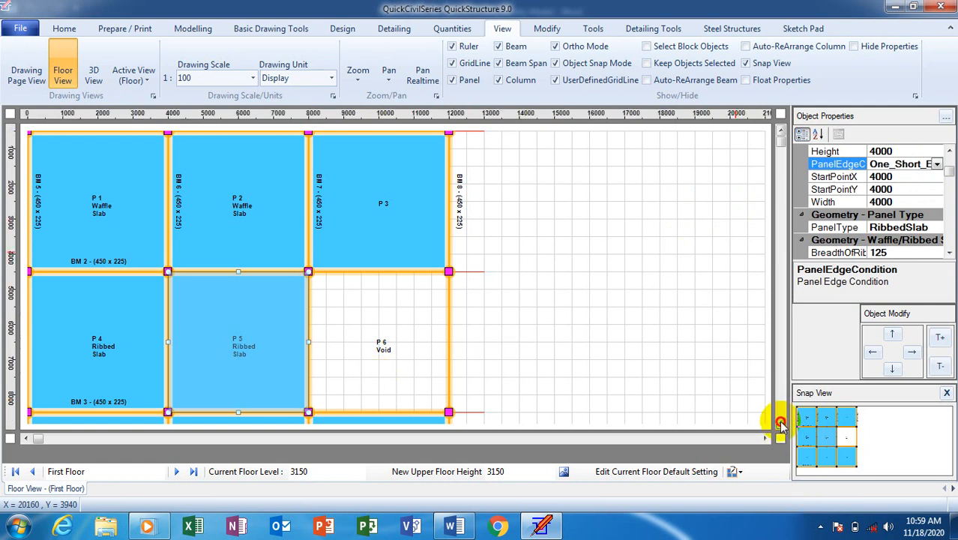
Set the panel edge condition of corner slab panel P 7 to Two_Adjacent_Edges_Discontinuous.
click(781, 422)
click(781, 423)
click(780, 423)
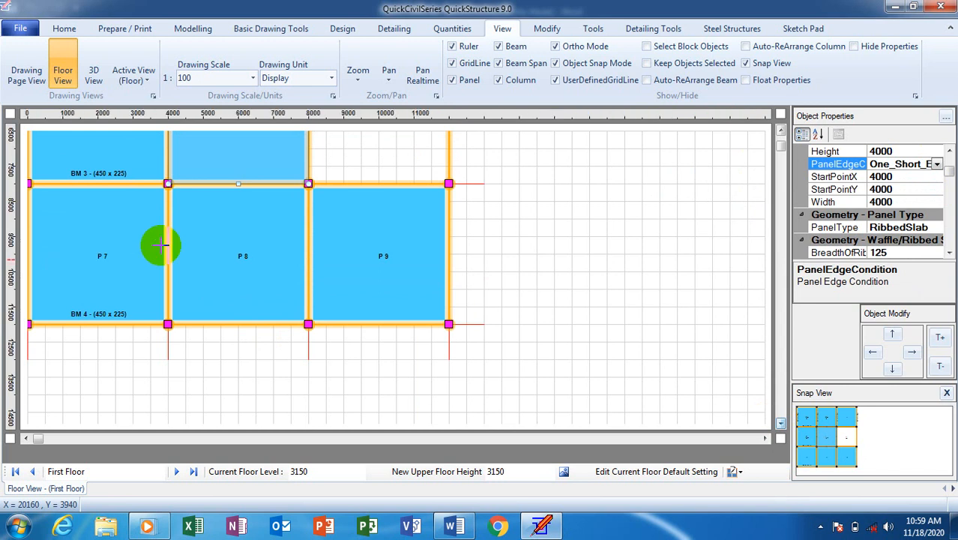
scroll(951, 173, down, 10)
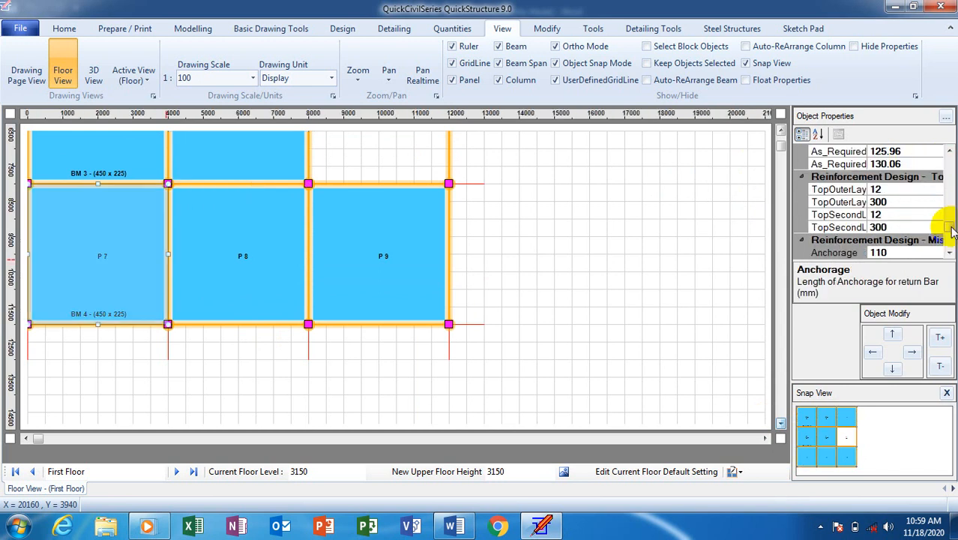
drag(951, 231, 949, 150)
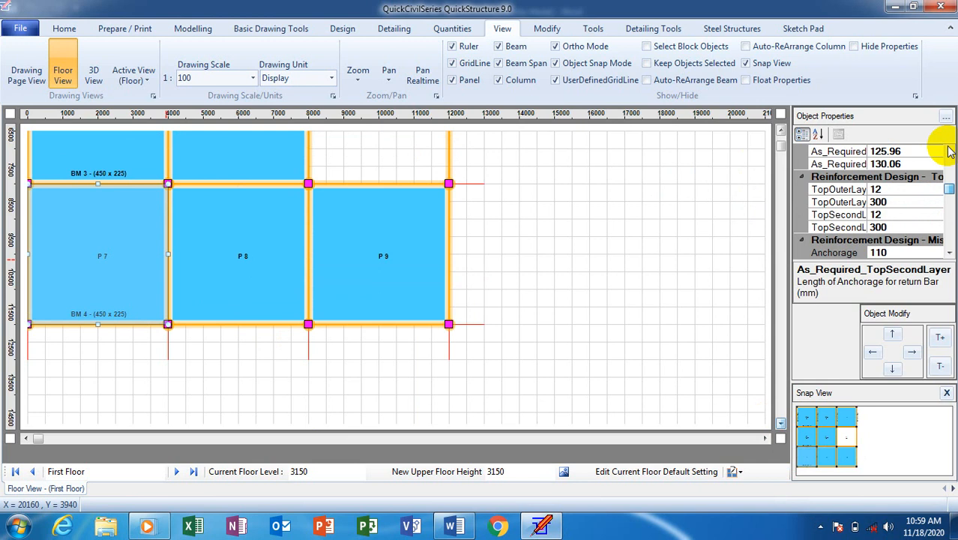
click(949, 151)
click(949, 151)
click(949, 150)
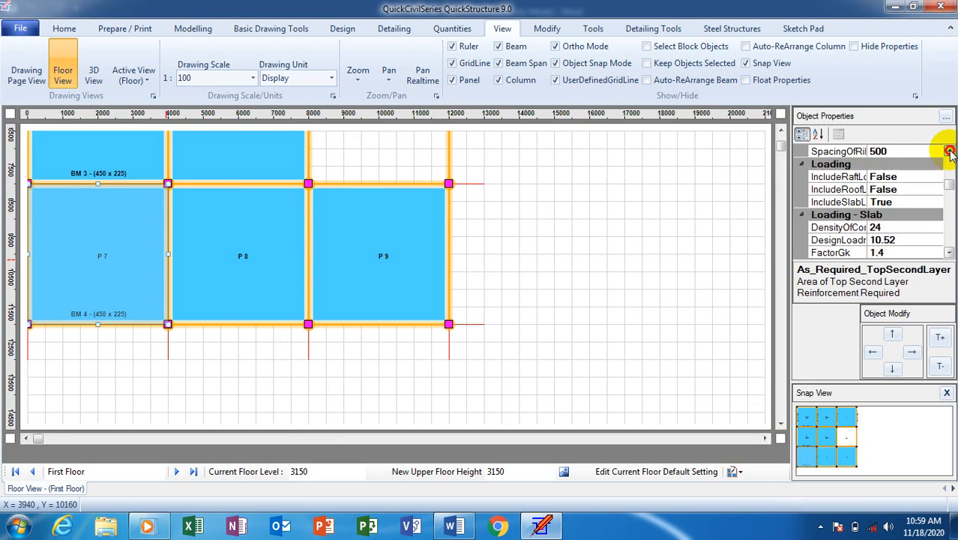
click(949, 151)
scroll(949, 151, up, 1)
click(929, 163)
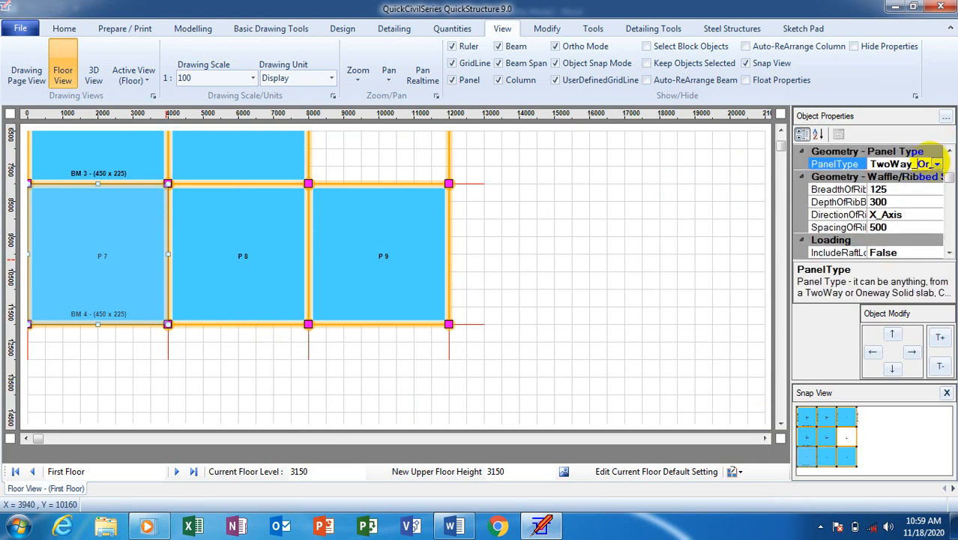
click(949, 151)
click(950, 151)
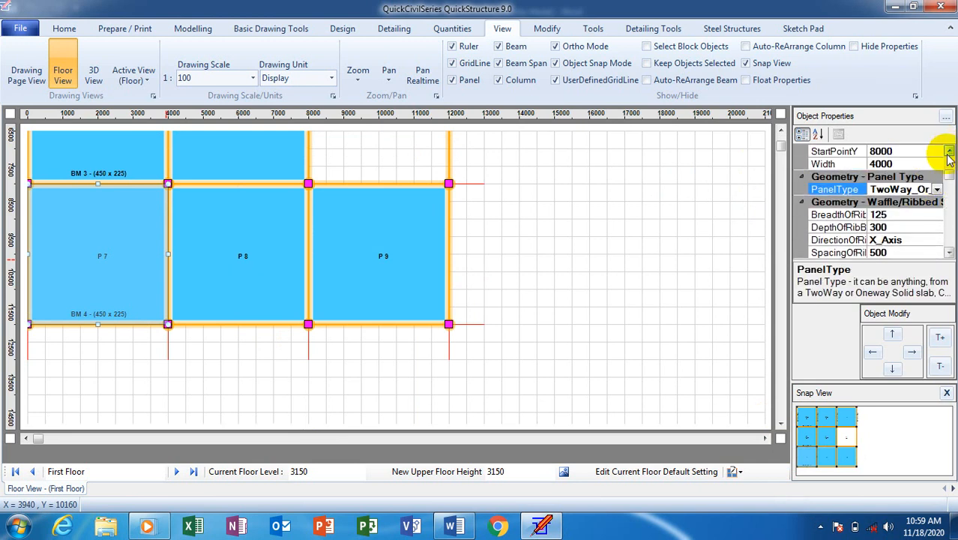
click(949, 151)
click(949, 151)
scroll(949, 151, up, 1)
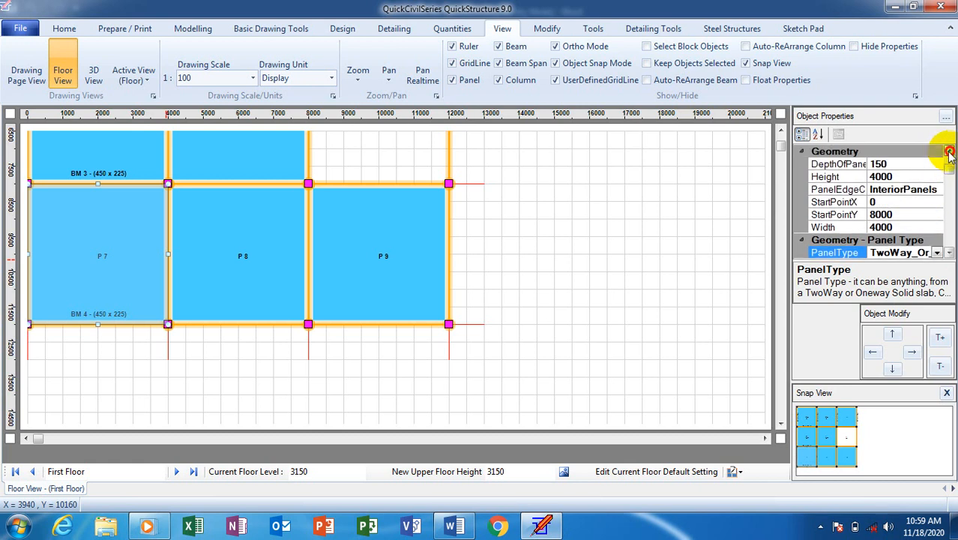
click(936, 191)
click(936, 190)
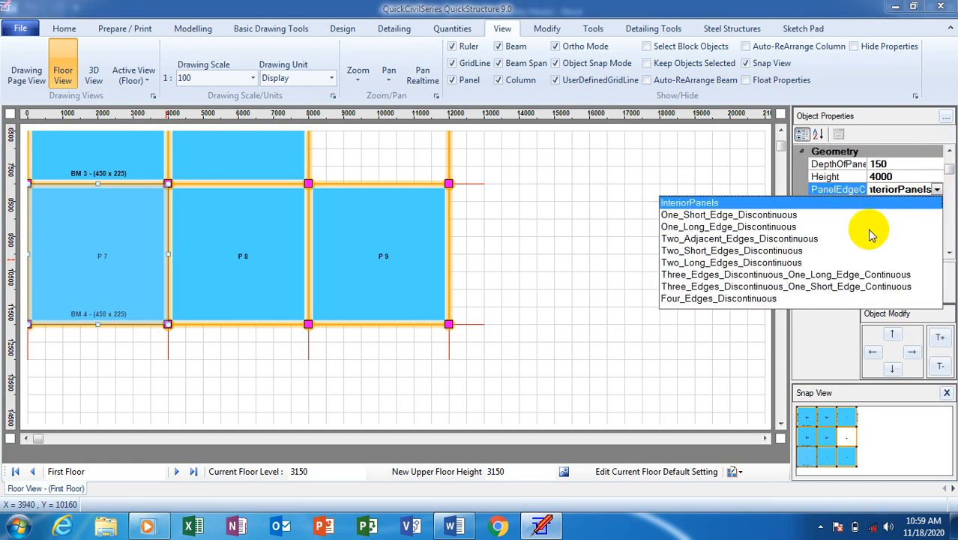
click(725, 239)
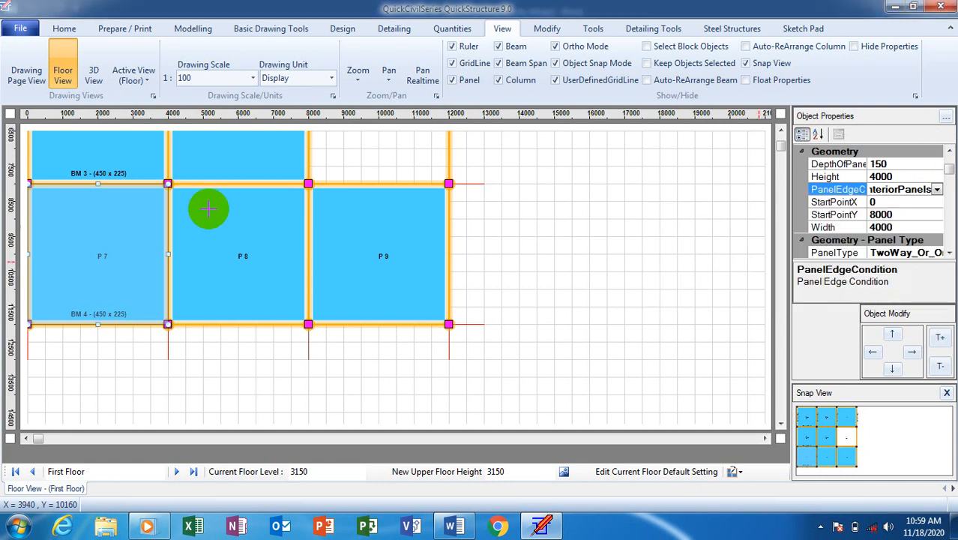
Set the panel edge condition of slab panel P 8, between P 7 and P 9, to One_Short_Edge_Discontinuous.
click(279, 231)
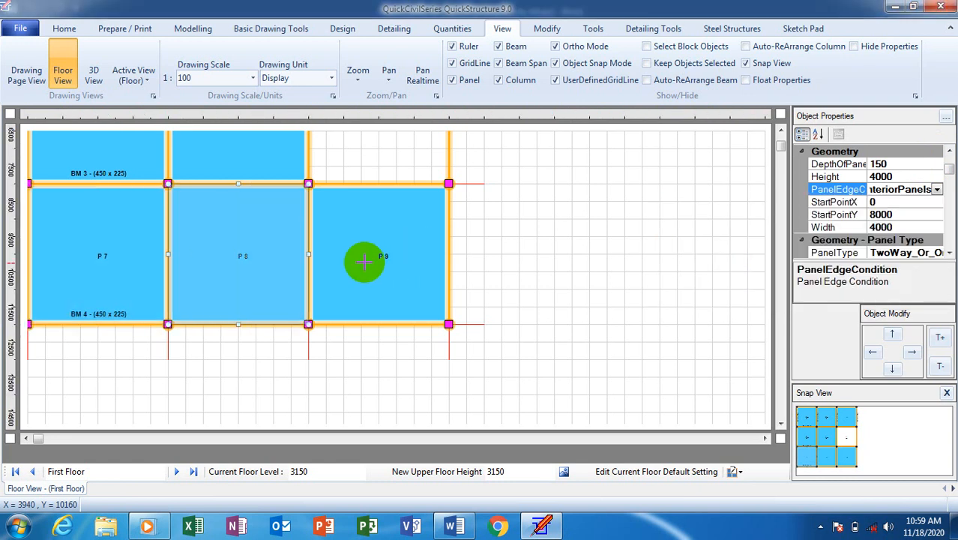
scroll(952, 174, down, 10)
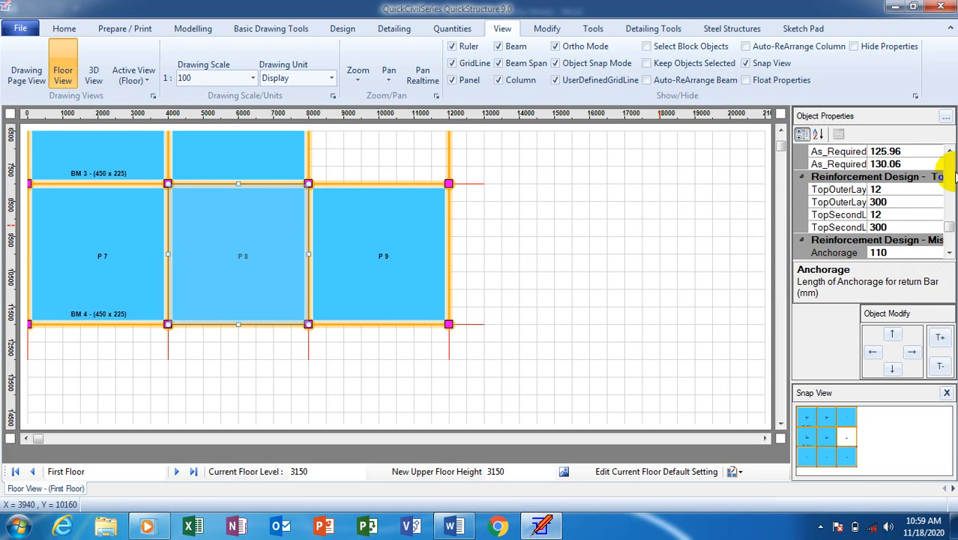
click(949, 151)
click(949, 151)
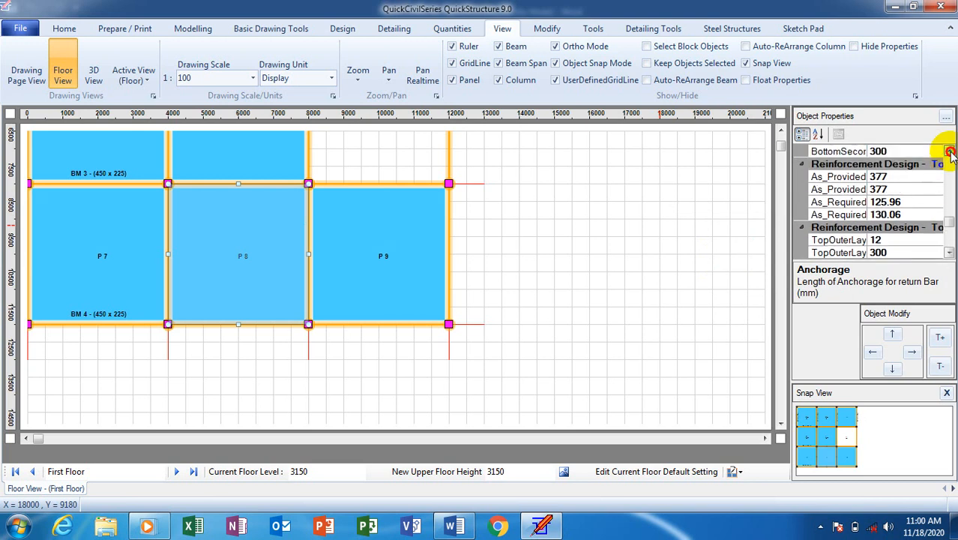
click(949, 151)
click(949, 151)
click(949, 152)
click(949, 151)
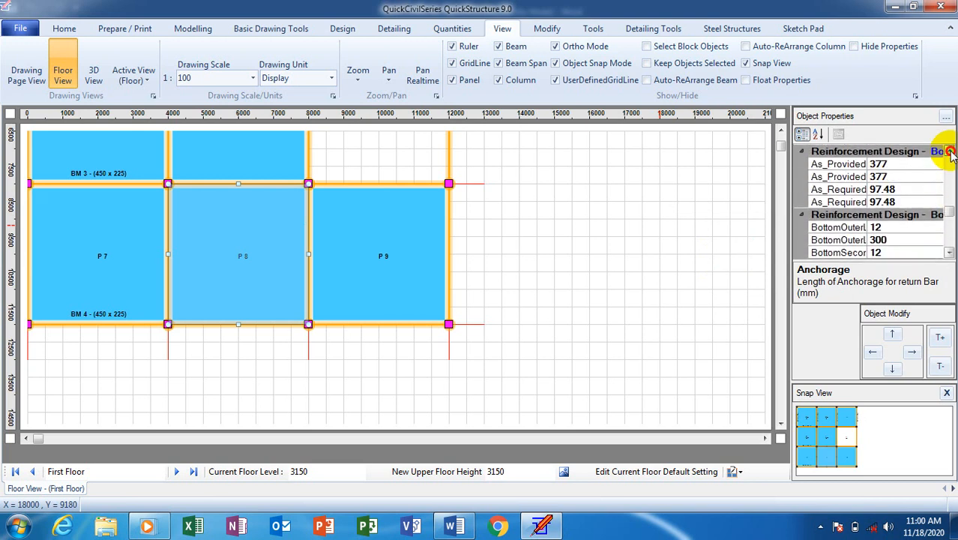
click(949, 151)
click(949, 152)
click(949, 151)
click(949, 151)
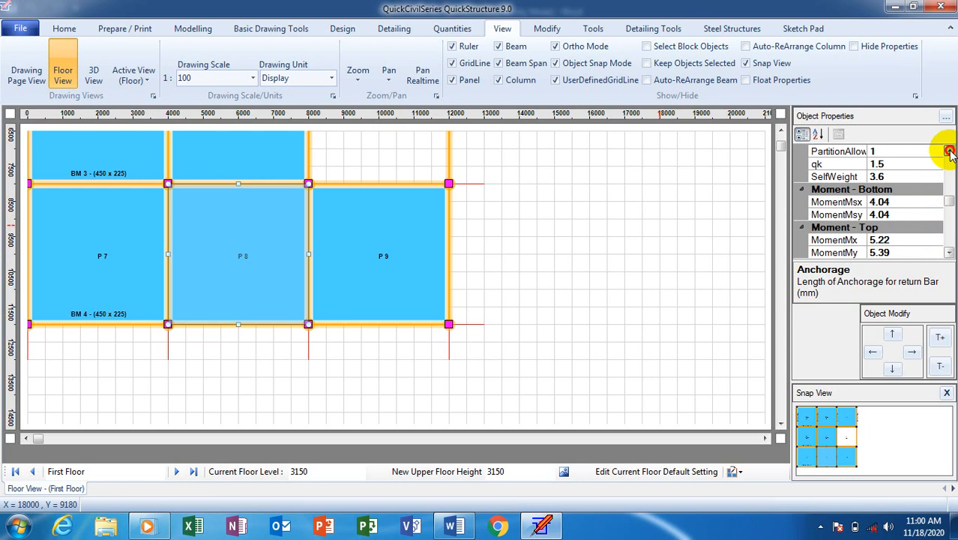
click(949, 152)
click(949, 151)
click(949, 151)
click(949, 151)
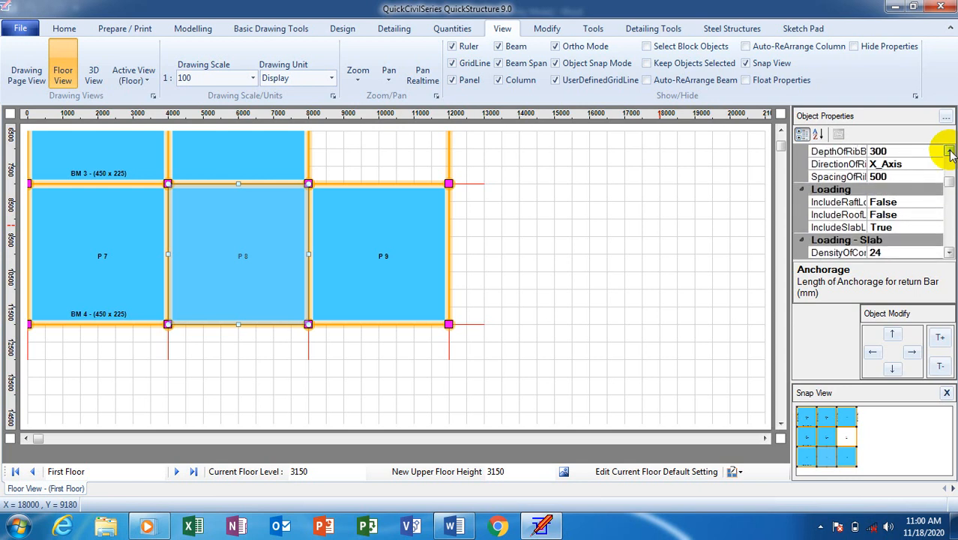
click(949, 151)
click(949, 151)
click(949, 151)
click(950, 151)
click(949, 152)
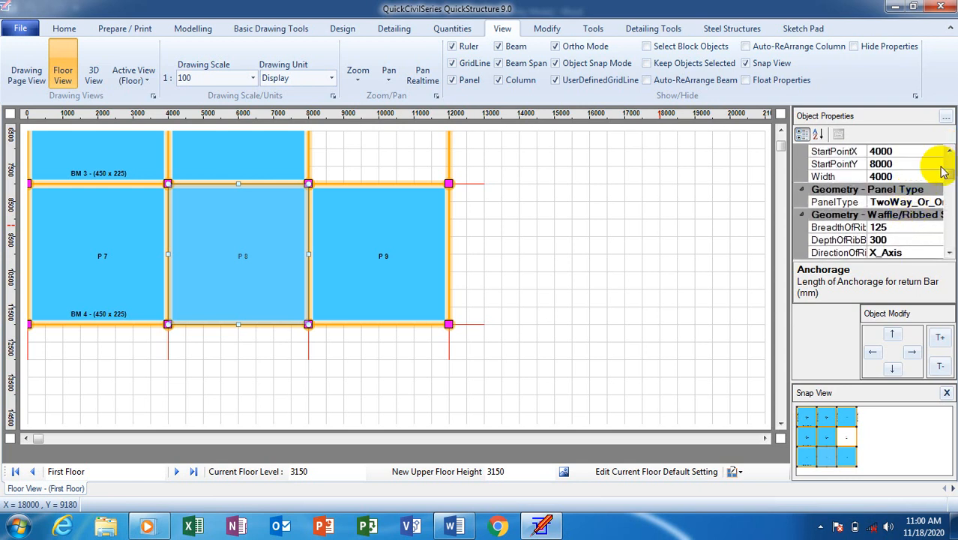
click(949, 151)
click(949, 152)
click(949, 151)
click(949, 151)
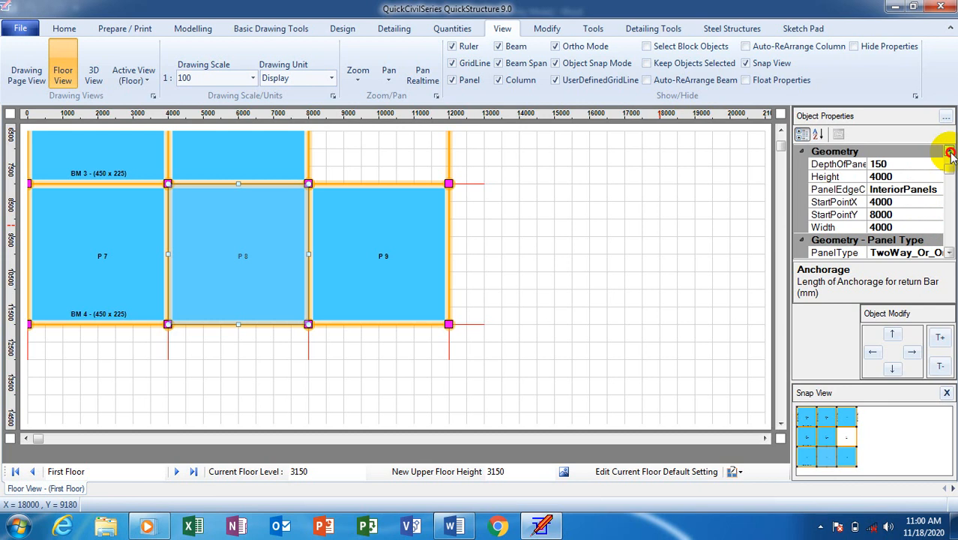
click(949, 151)
click(949, 152)
click(949, 151)
click(949, 151)
click(949, 151)
click(949, 151)
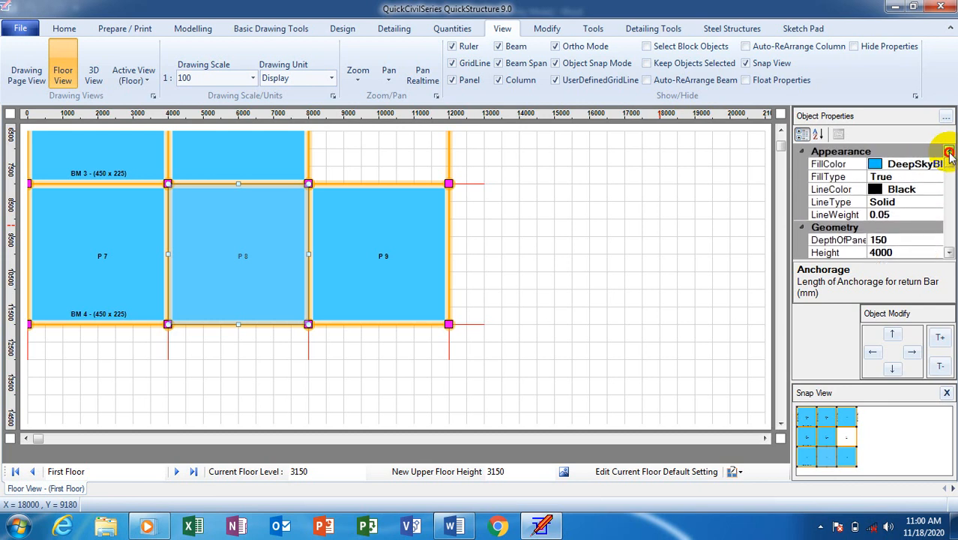
click(950, 252)
click(949, 253)
click(949, 252)
click(949, 253)
click(949, 253)
click(929, 205)
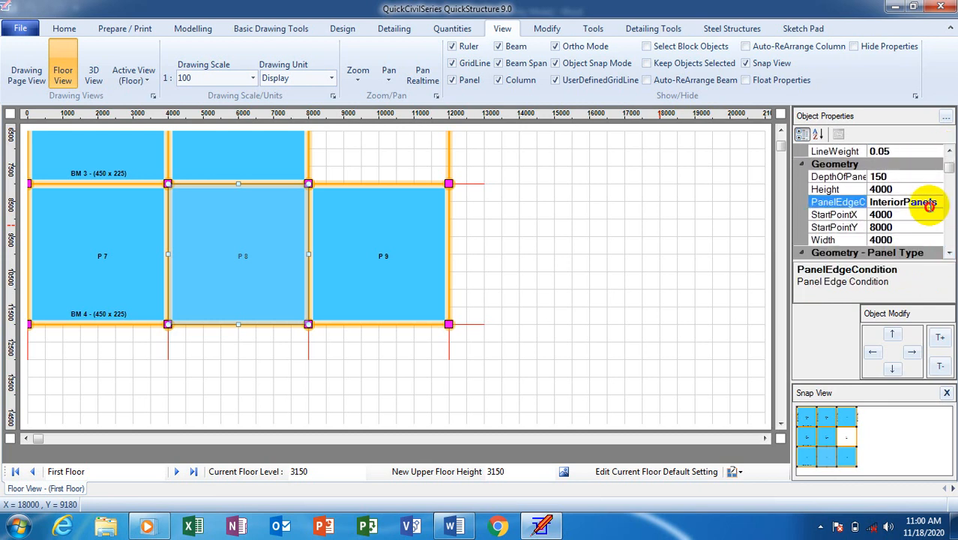
click(936, 202)
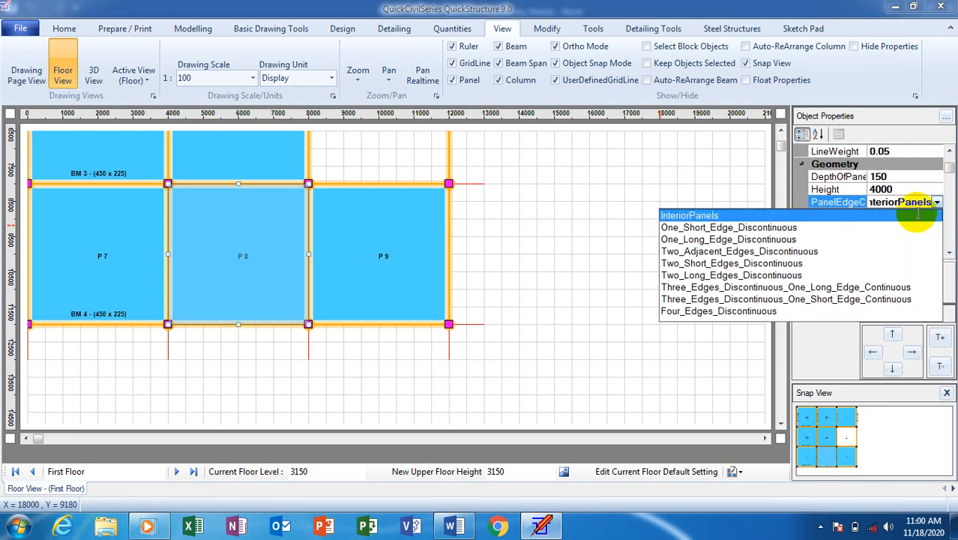
click(725, 229)
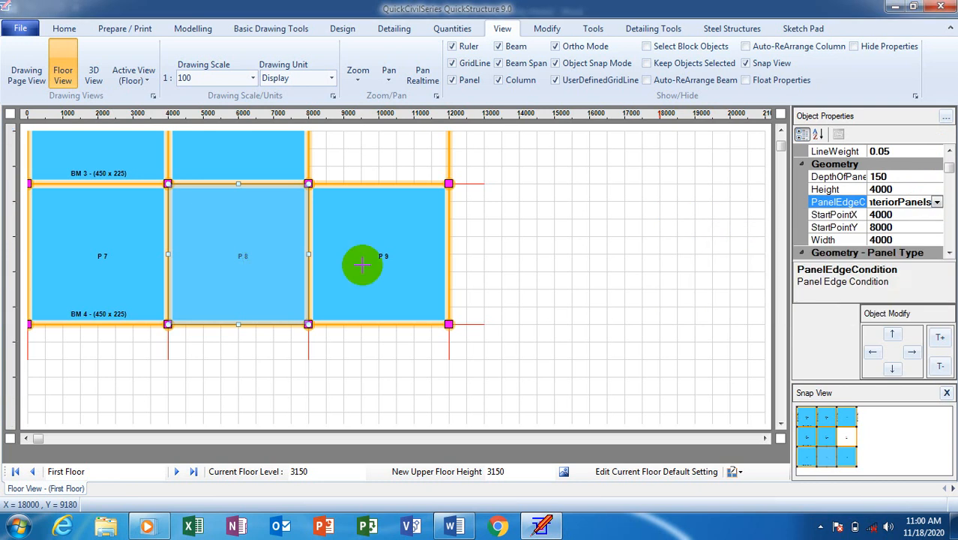
Set the panel edge condition of slab panel P 9, below the void, to Three_Edges_Discontinuous_One_Short_Edge_Continuous.
click(454, 257)
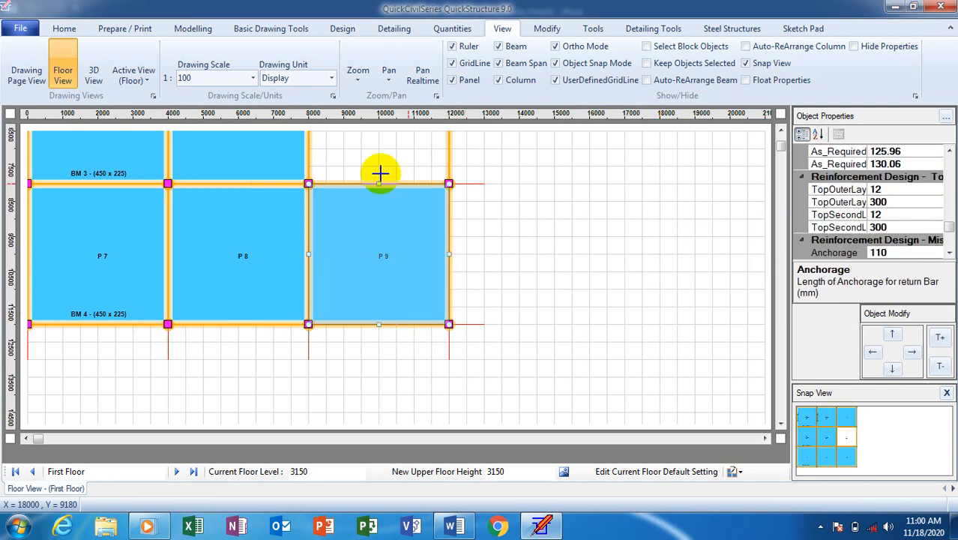
click(916, 132)
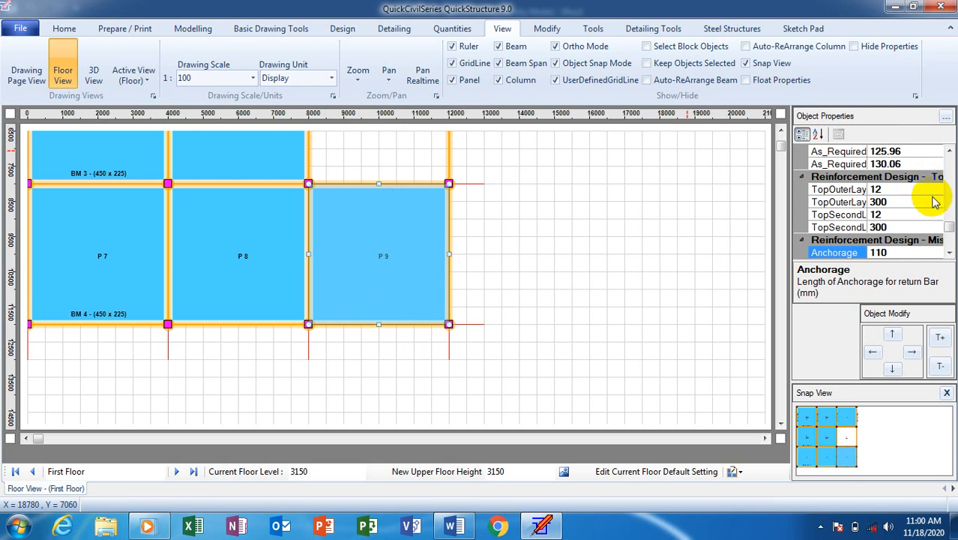
click(949, 151)
click(949, 150)
click(949, 150)
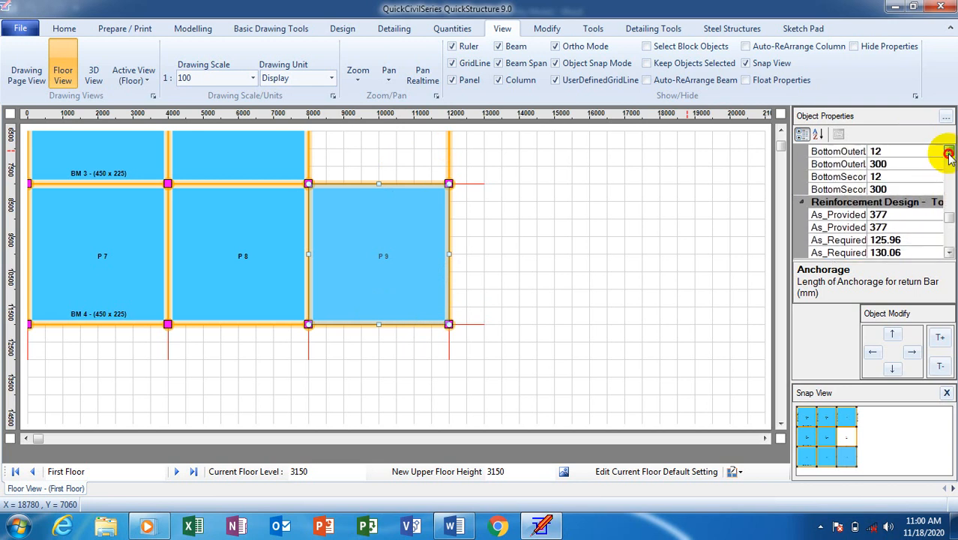
click(949, 151)
click(949, 150)
click(949, 151)
click(950, 151)
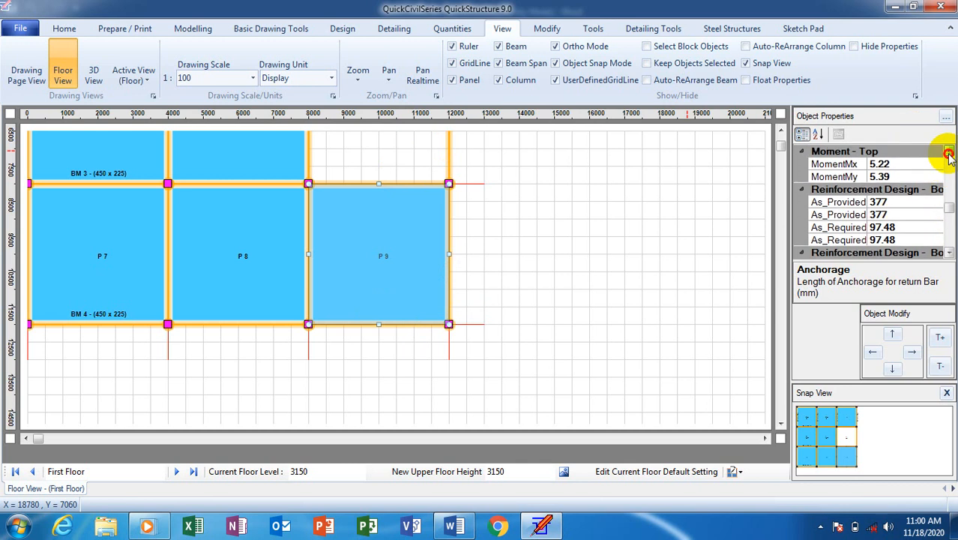
click(949, 150)
click(949, 150)
click(949, 151)
click(949, 151)
click(949, 150)
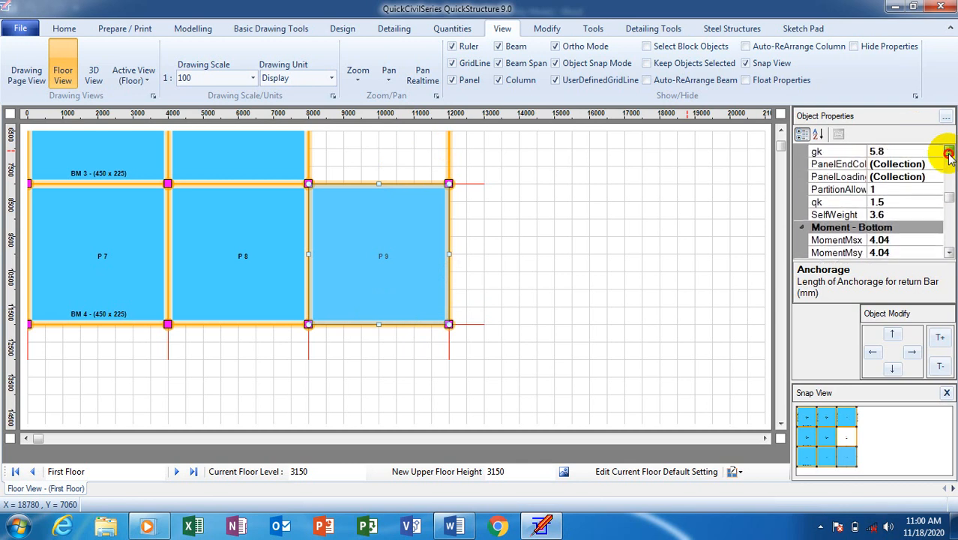
click(949, 151)
click(949, 151)
click(949, 150)
click(950, 150)
click(950, 151)
click(949, 151)
click(949, 151)
click(949, 151)
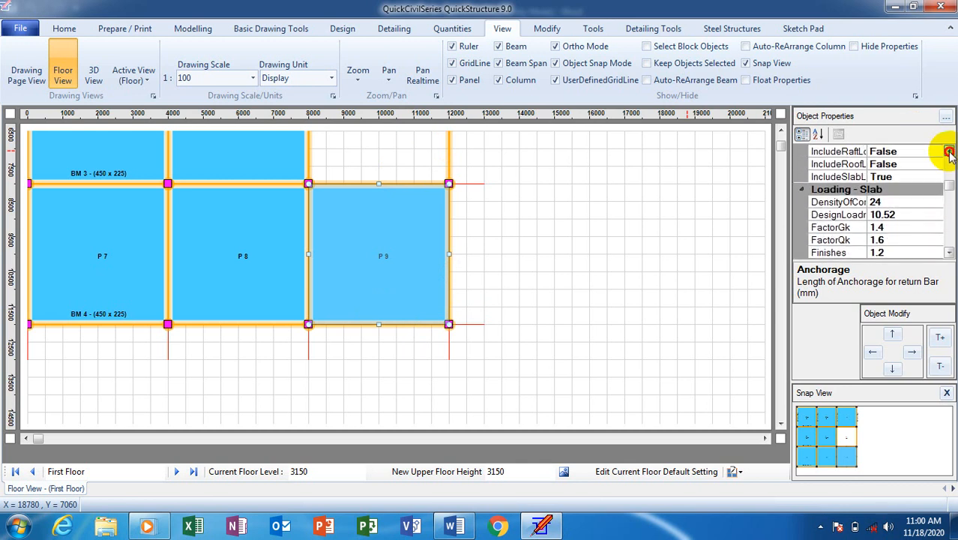
click(949, 151)
click(949, 150)
click(949, 150)
click(950, 151)
click(949, 151)
click(949, 151)
click(949, 151)
click(949, 151)
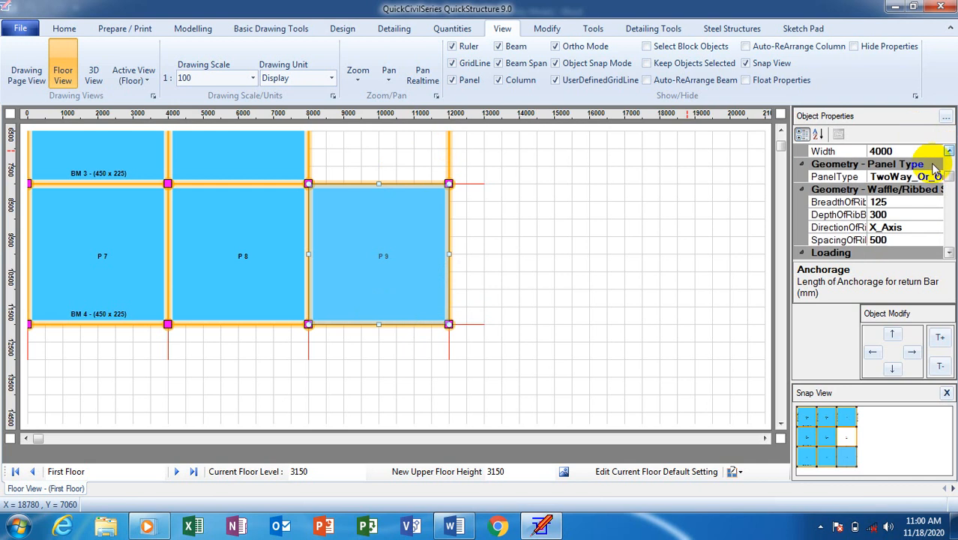
click(949, 151)
click(949, 151)
click(949, 151)
click(949, 151)
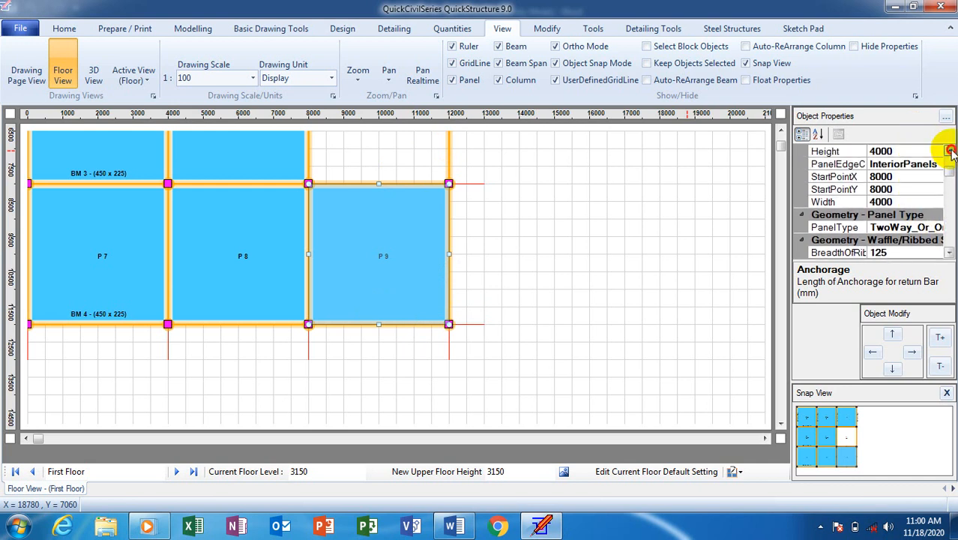
click(949, 150)
click(922, 176)
click(937, 177)
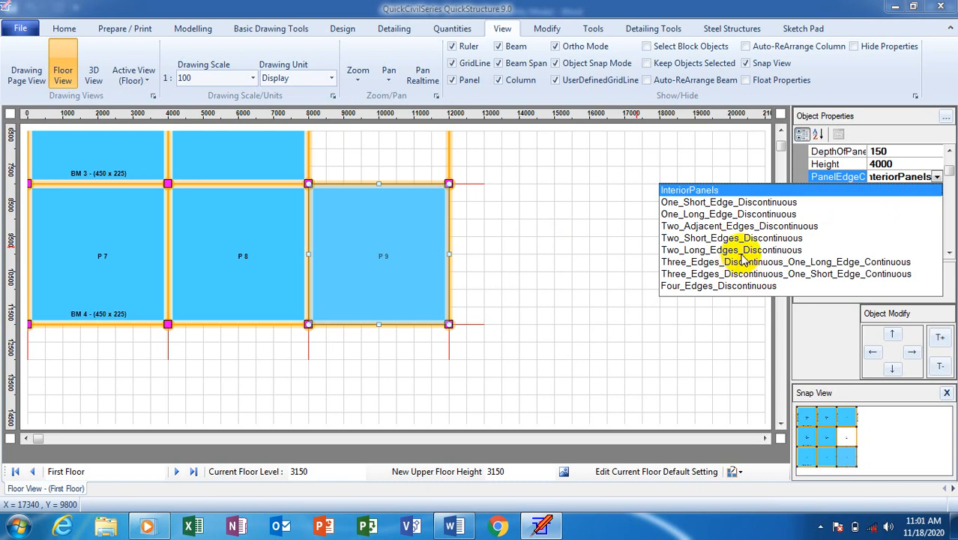
click(782, 275)
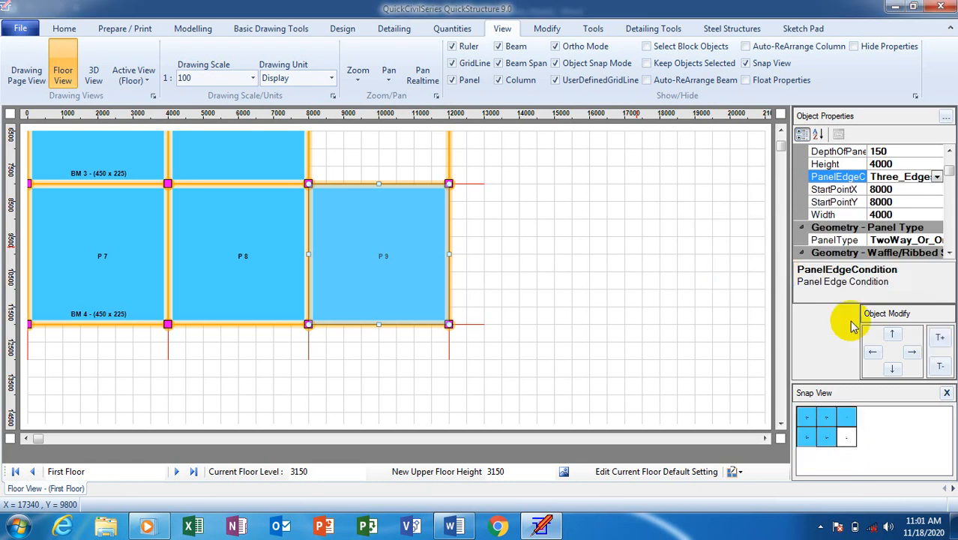
Switch the active view from the First Floor plan to the Column Map View.
scroll(778, 145, up, 3)
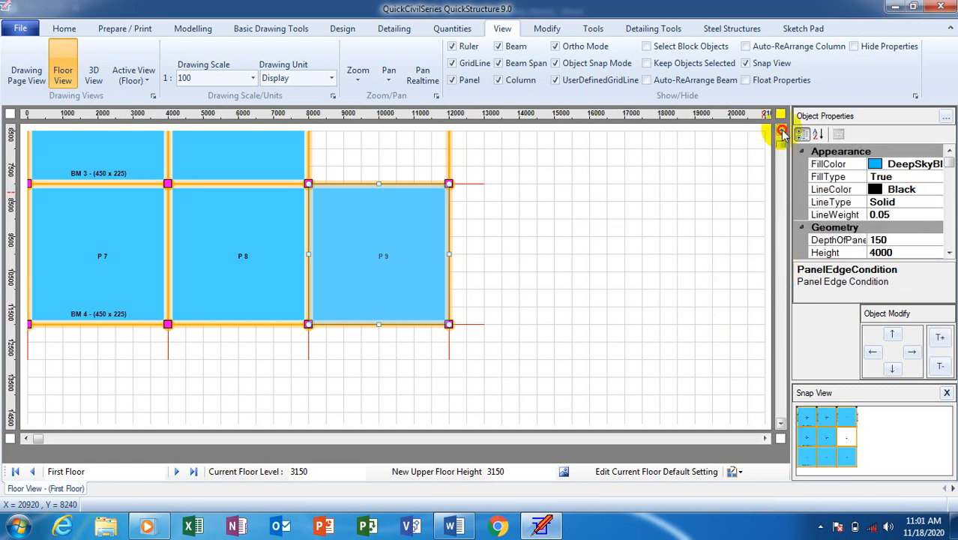
scroll(782, 133, up, 3)
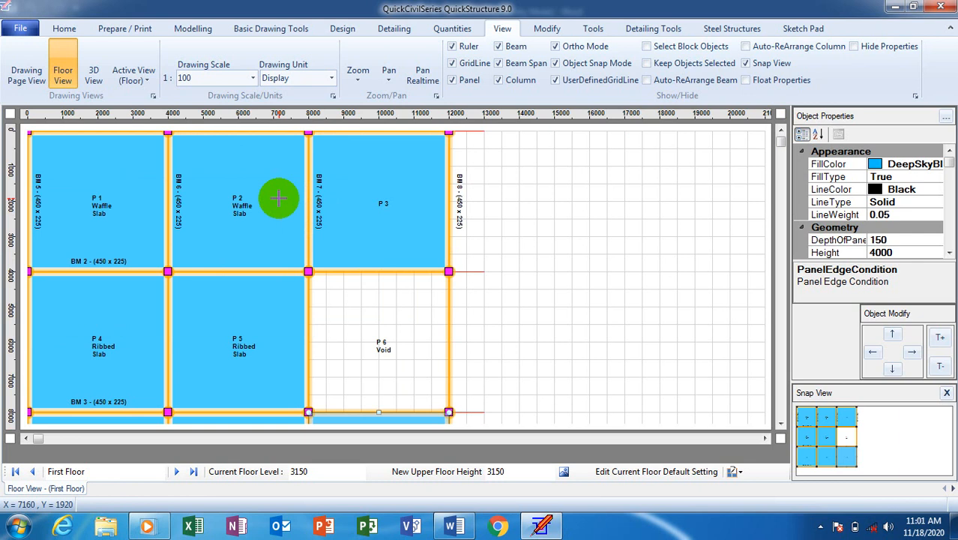
click(140, 82)
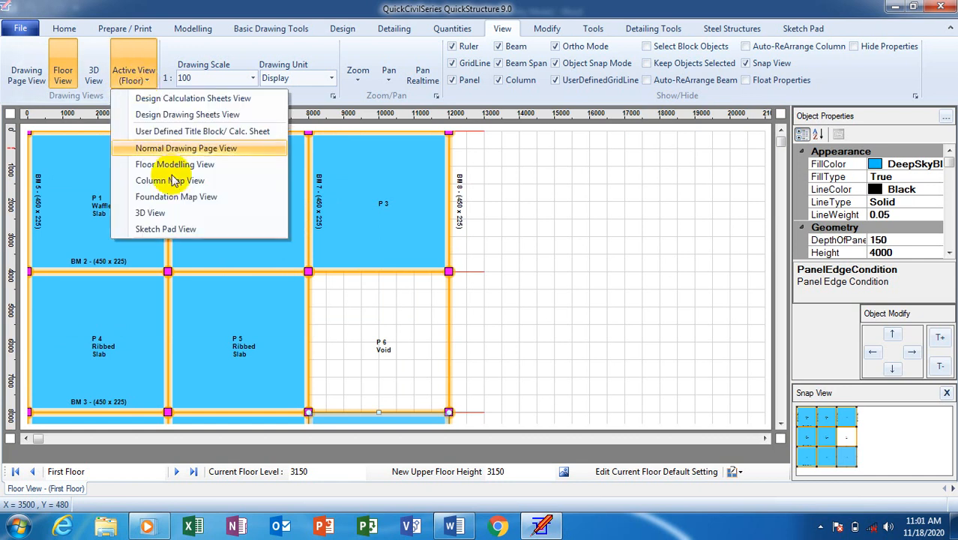
click(206, 182)
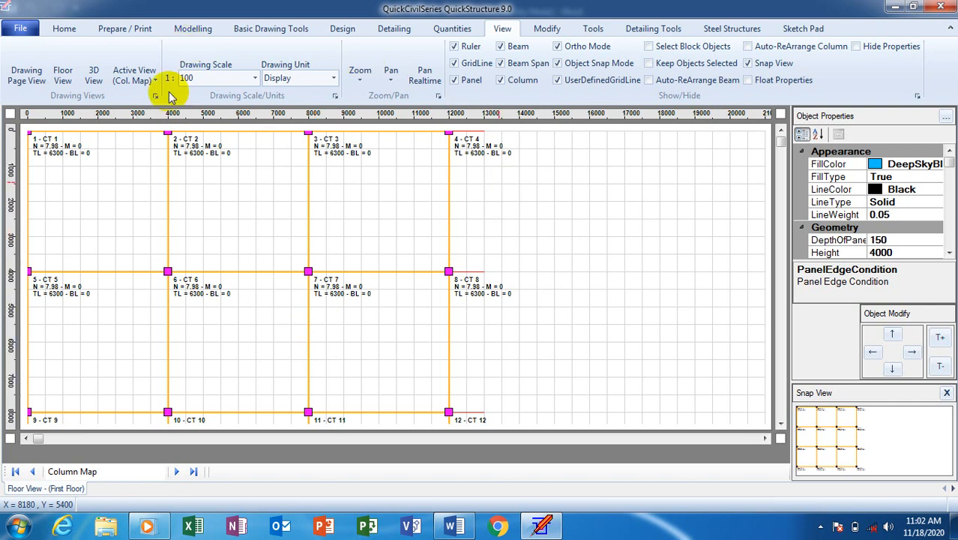
Switch to the Ground Floor plan view and create pad foundations for the structure's columns.
click(61, 78)
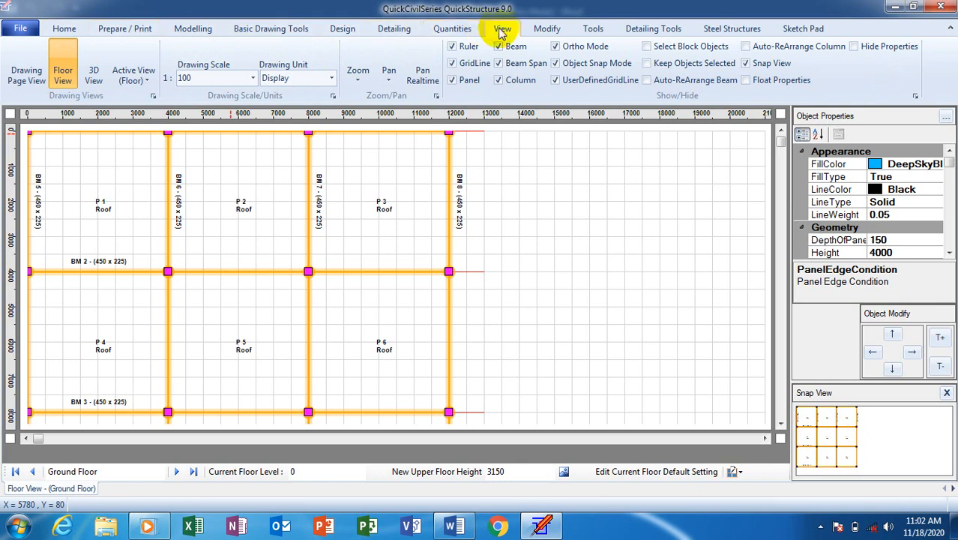
click(548, 30)
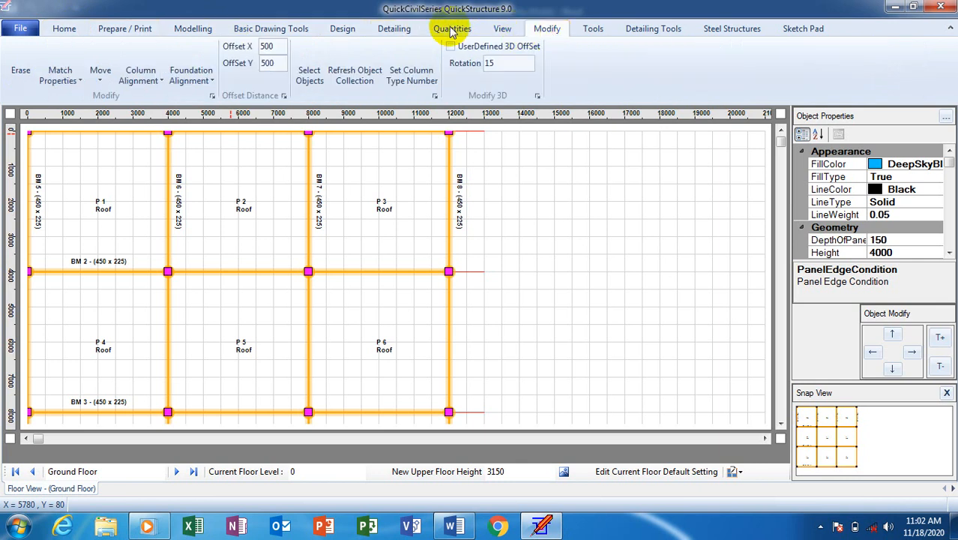
click(113, 29)
click(63, 29)
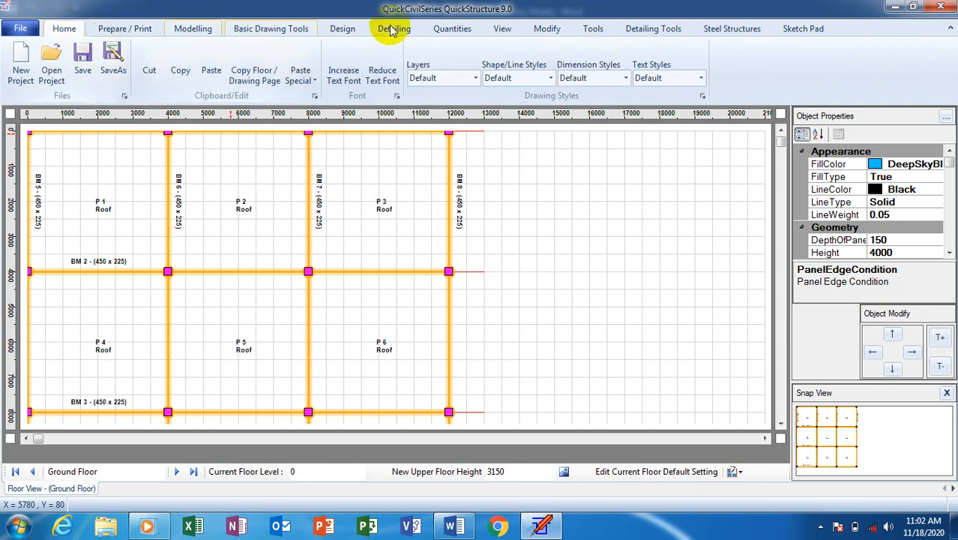
click(197, 33)
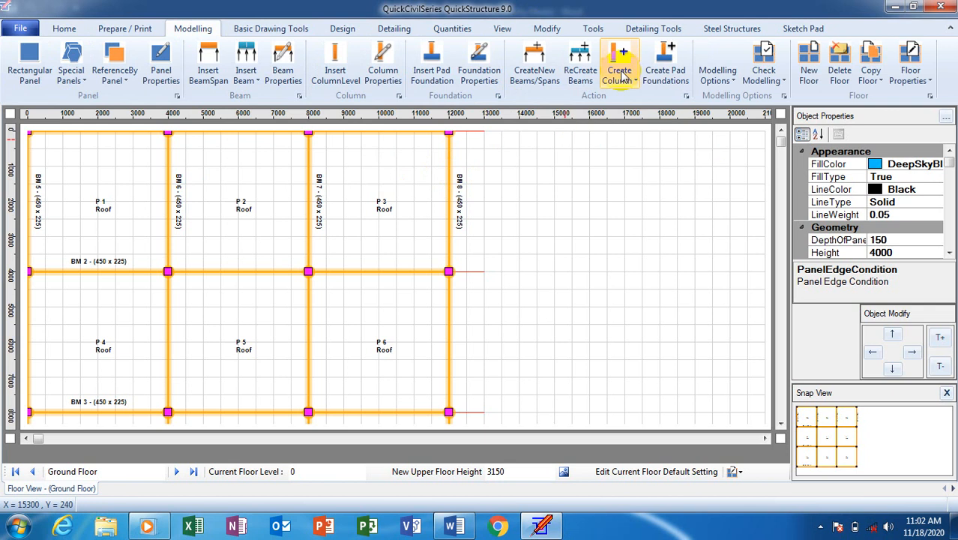
click(678, 60)
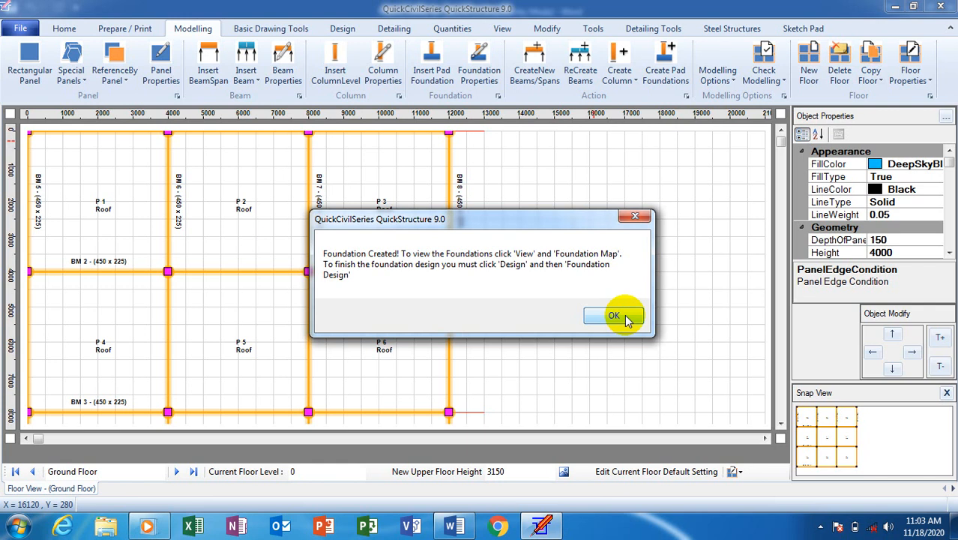
click(614, 316)
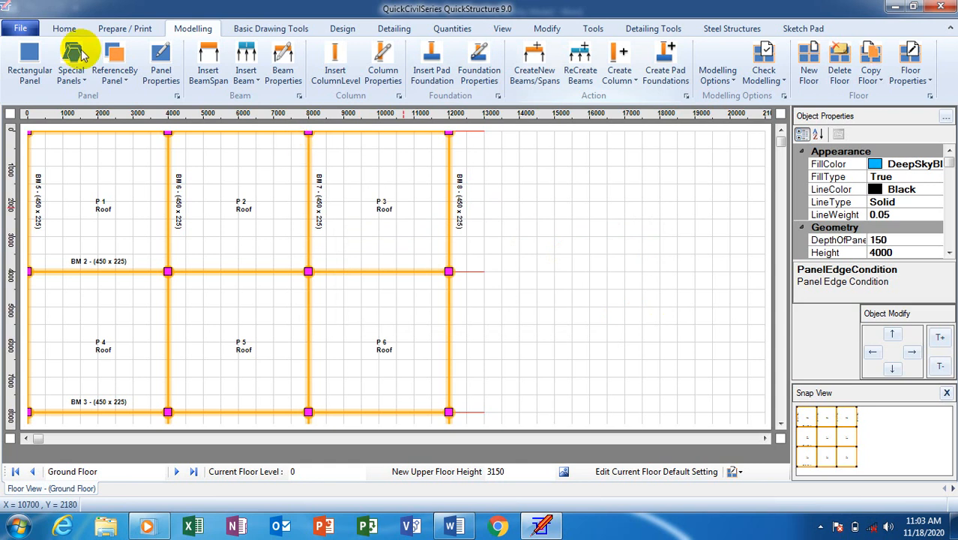
Show the structure in 3D and examine it from the roof beams down to the pad foundations under the columns.
click(499, 29)
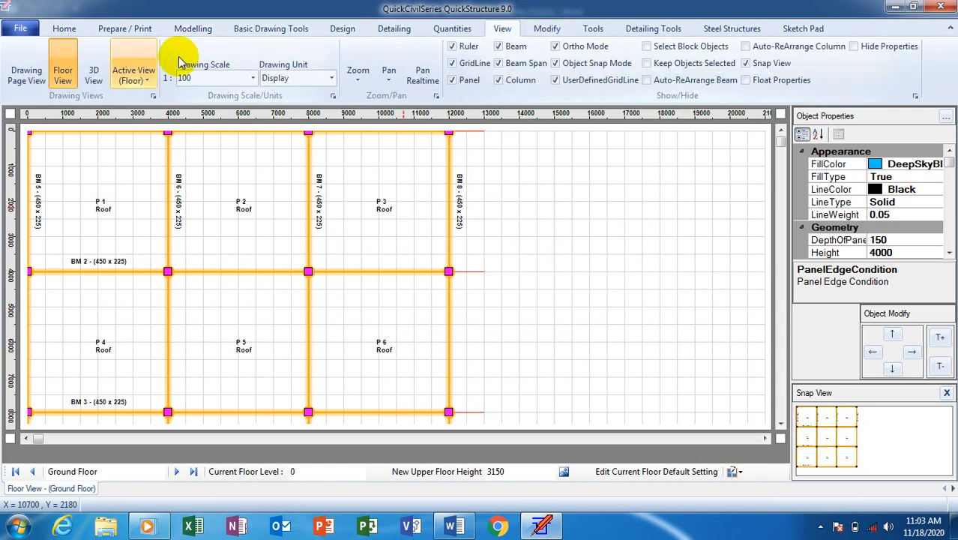
click(98, 77)
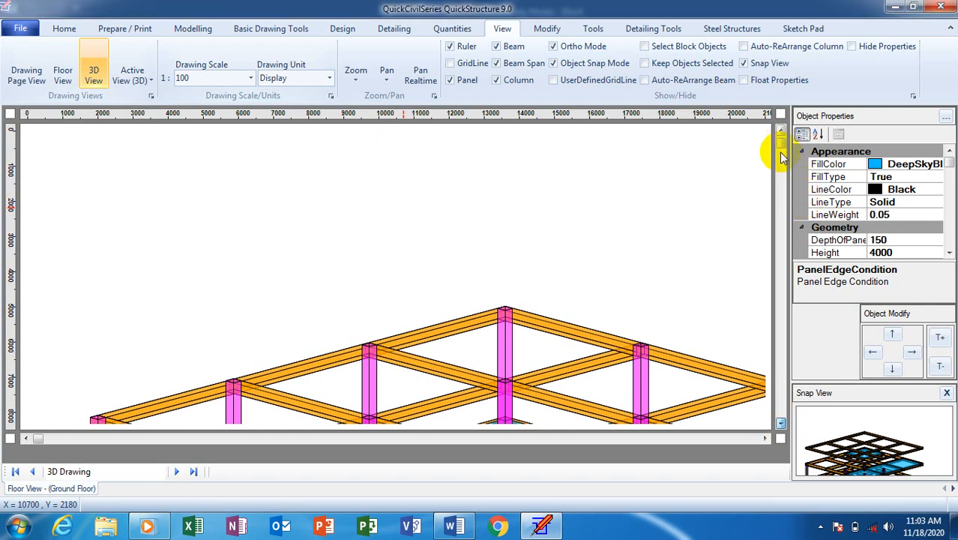
click(780, 424)
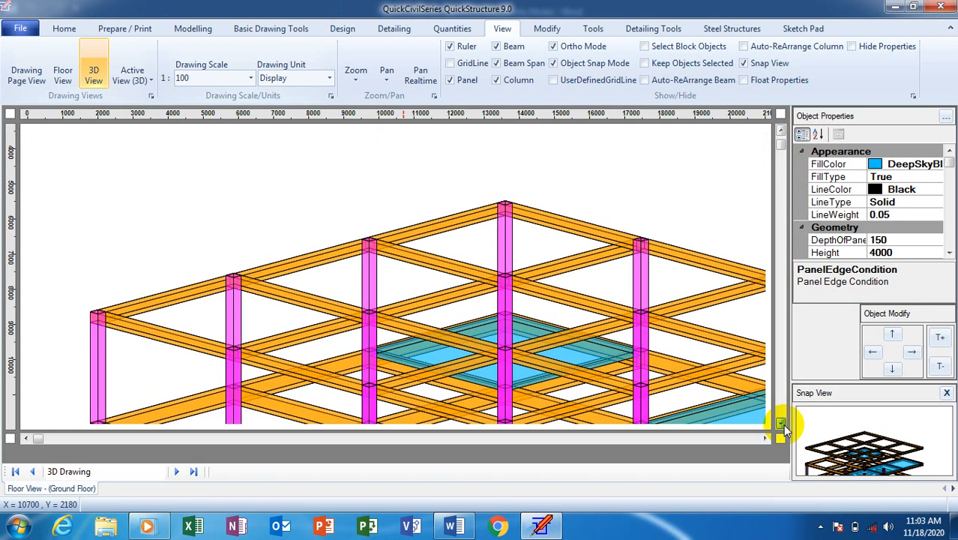
click(781, 424)
click(781, 424)
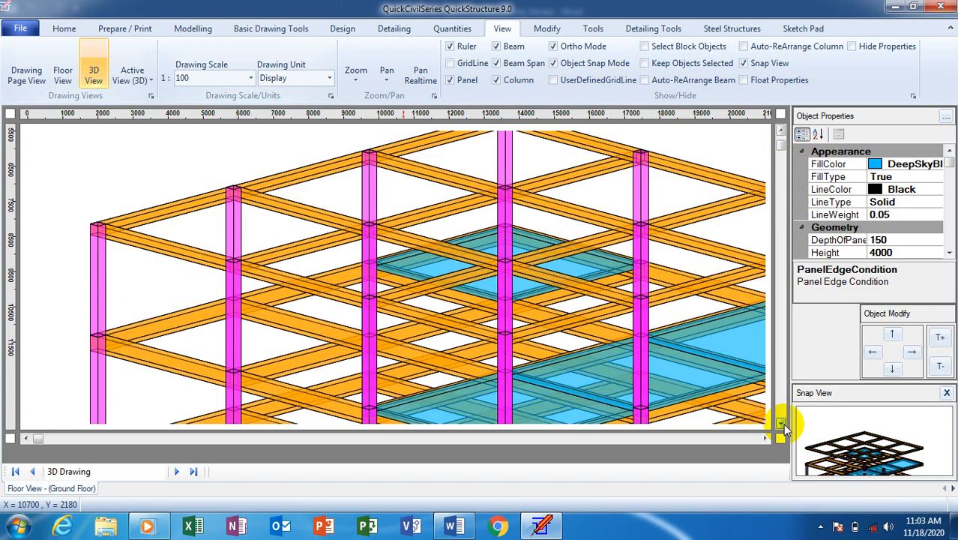
click(780, 425)
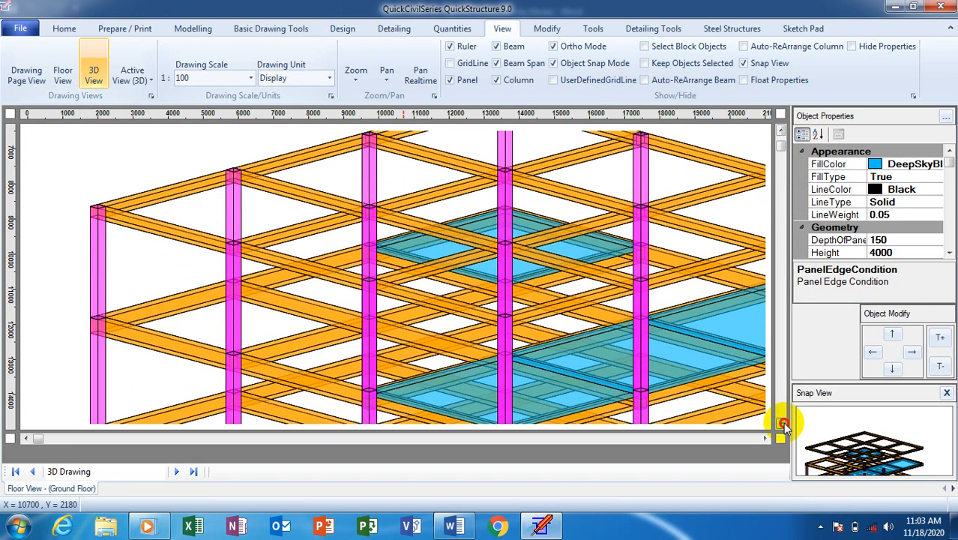
click(781, 424)
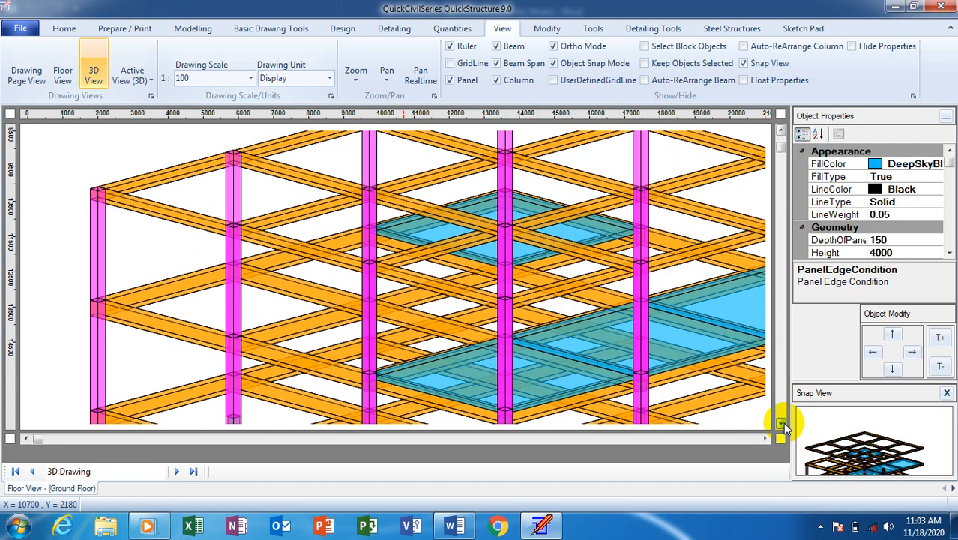
click(781, 424)
click(780, 424)
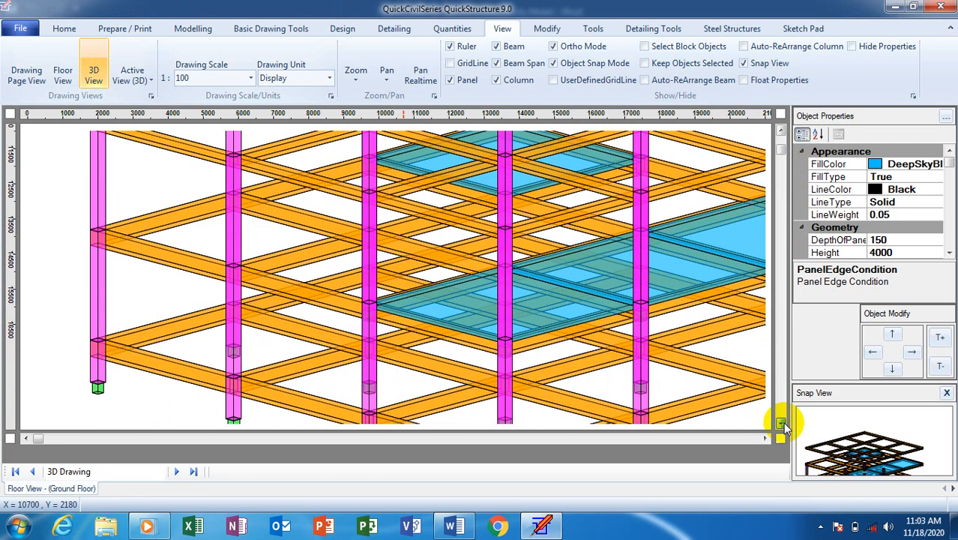
click(781, 425)
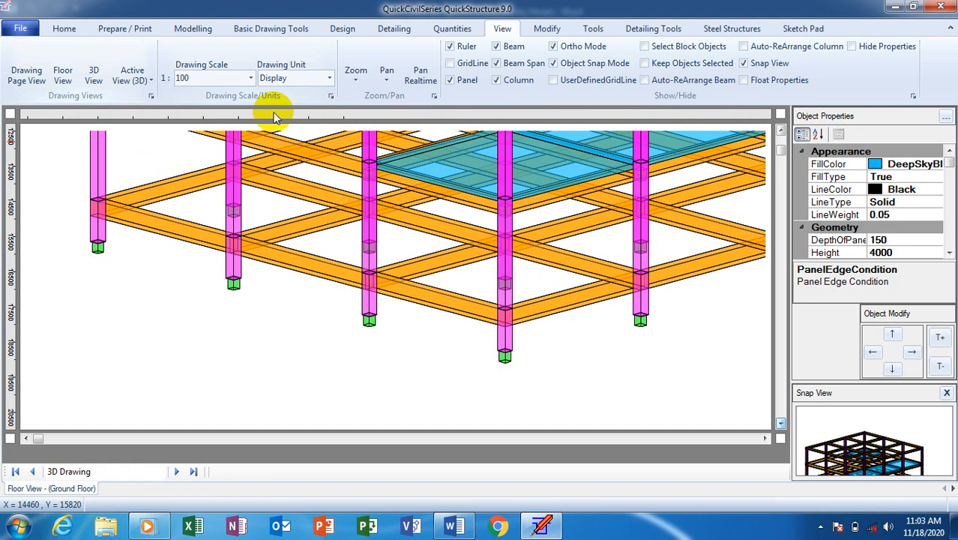
Run Load Structure to apply the loading to the whole structure.
click(65, 30)
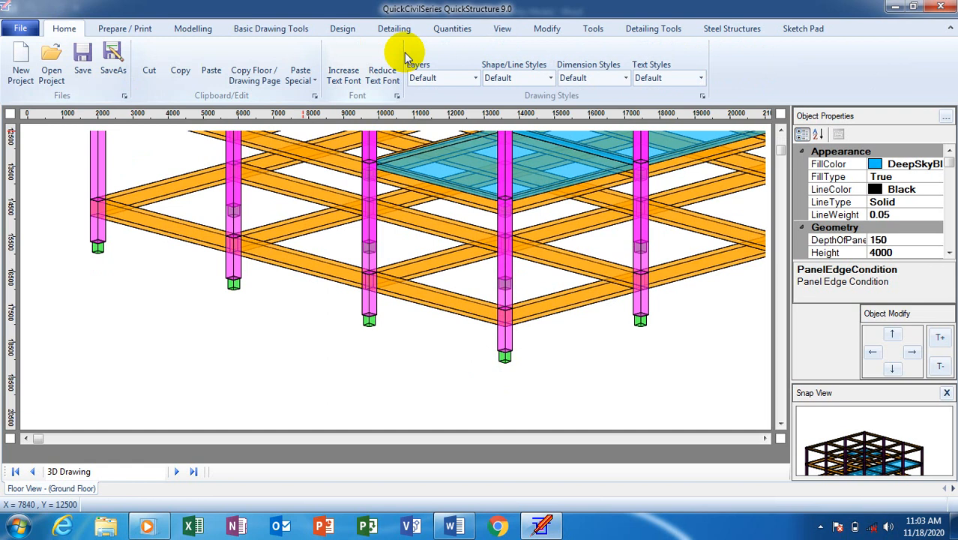
click(192, 30)
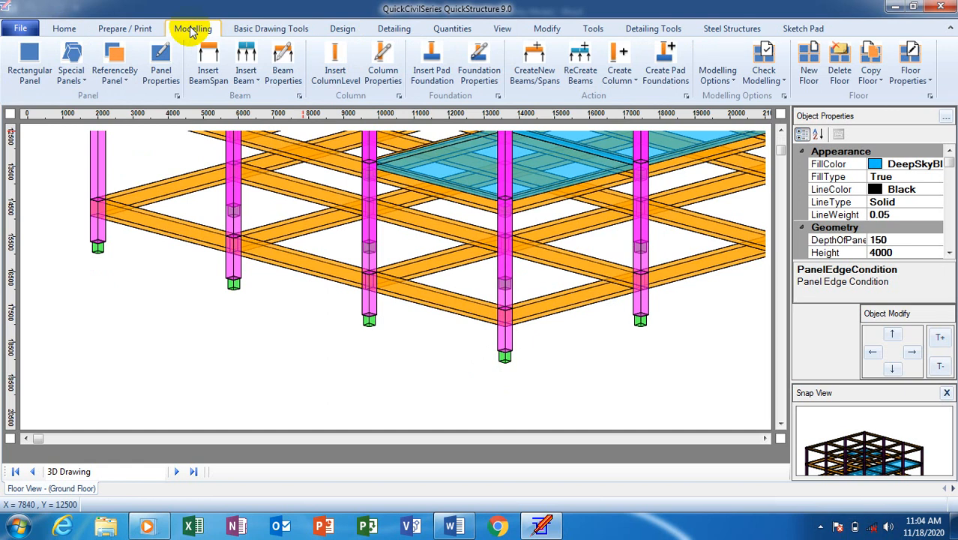
click(339, 33)
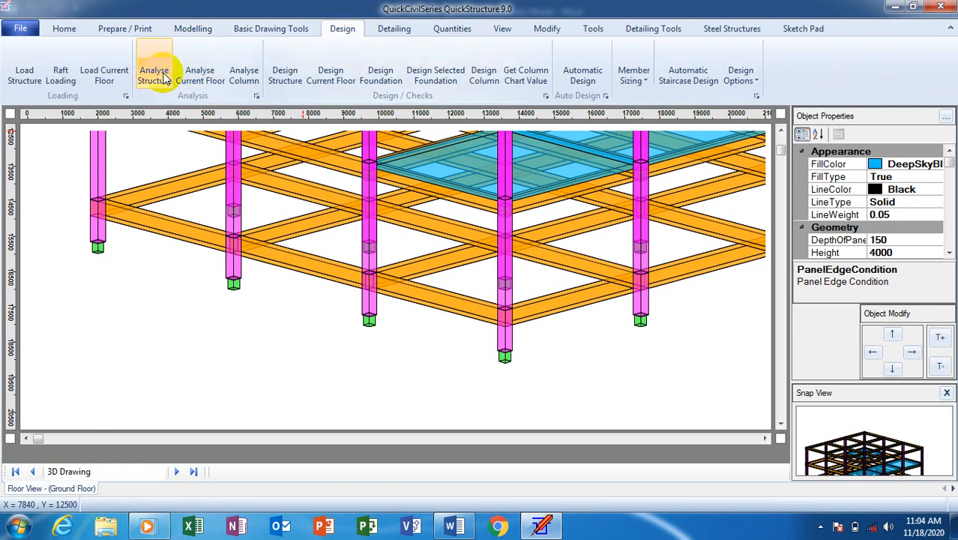
click(25, 67)
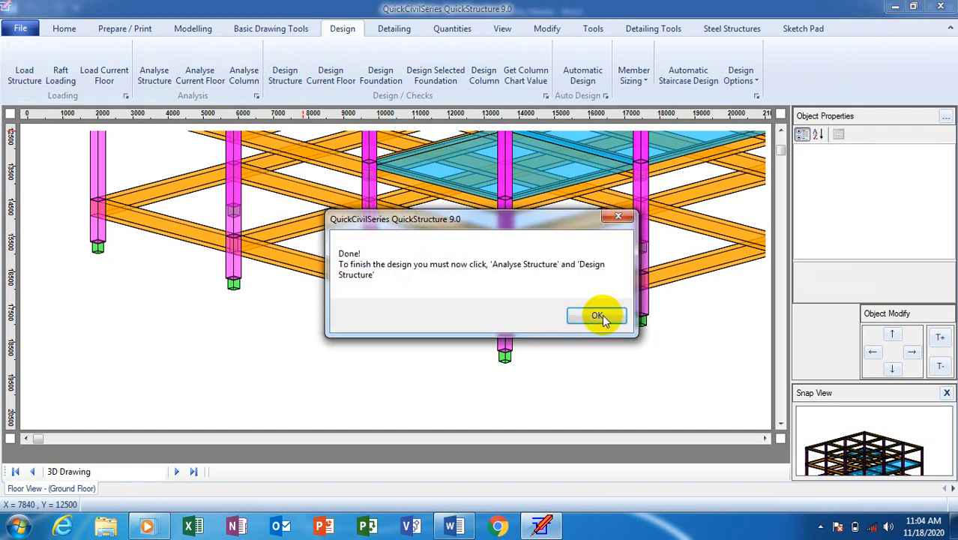
click(598, 316)
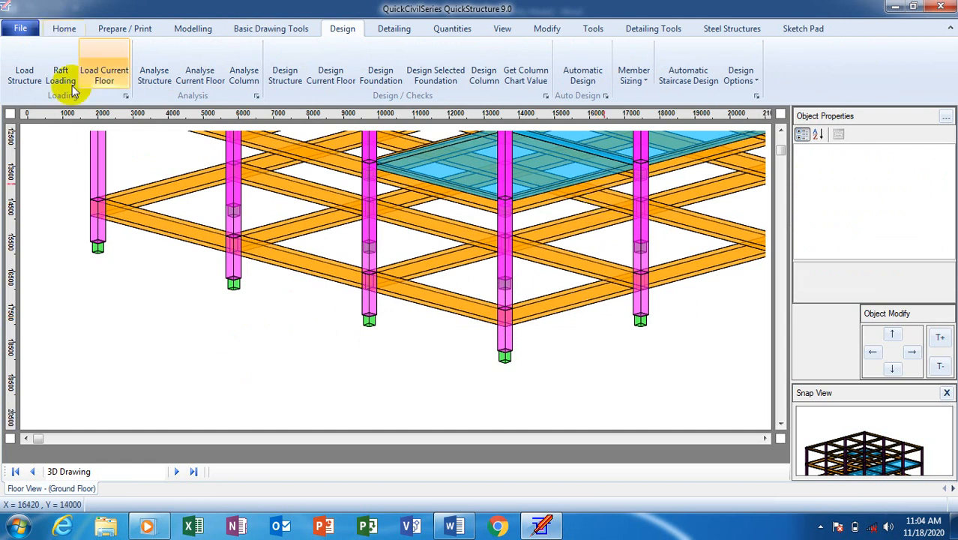
Run Analyse Structure on the whole loaded structure.
click(247, 75)
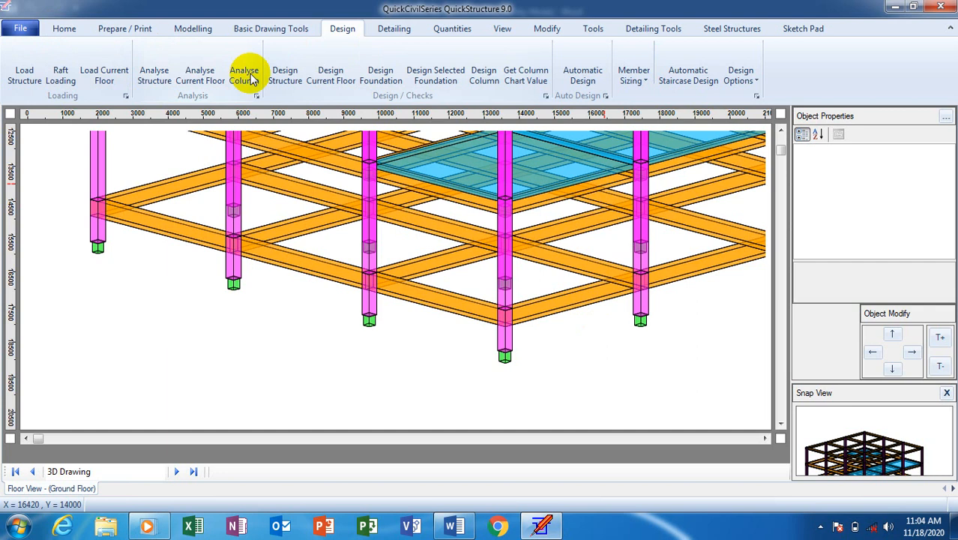
click(193, 73)
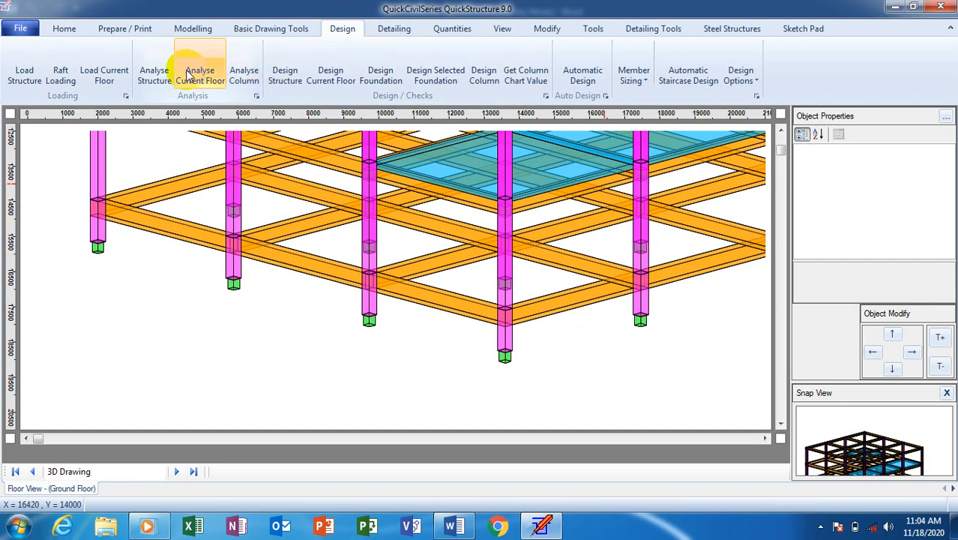
click(154, 74)
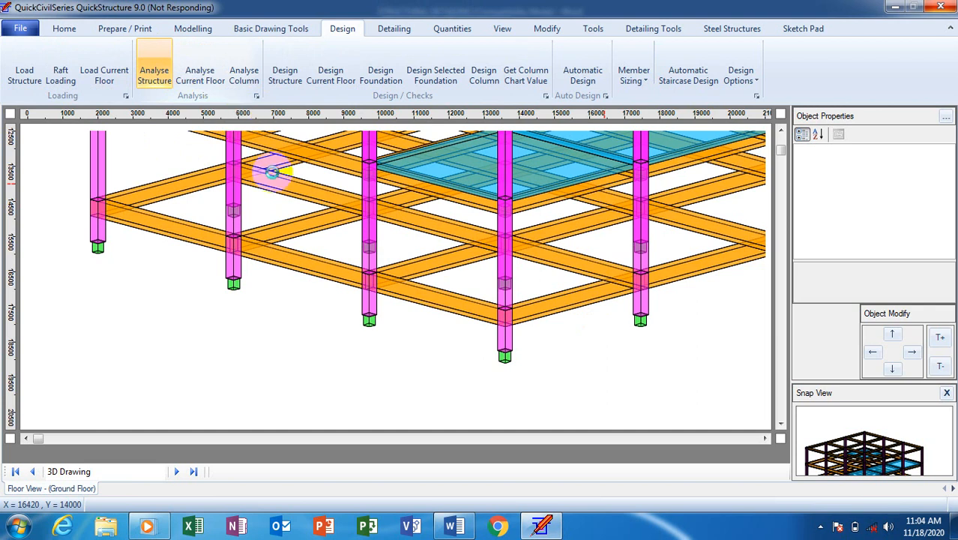
click(821, 527)
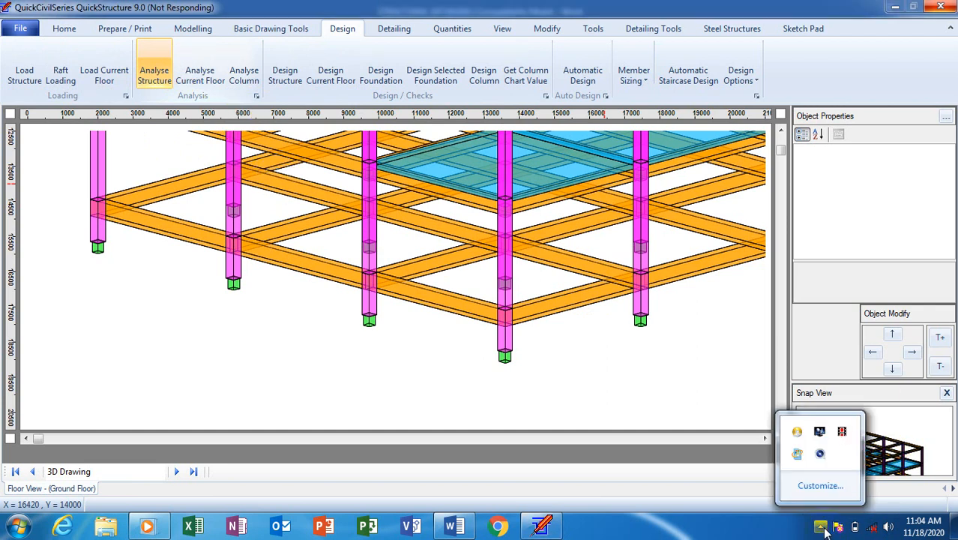
click(822, 527)
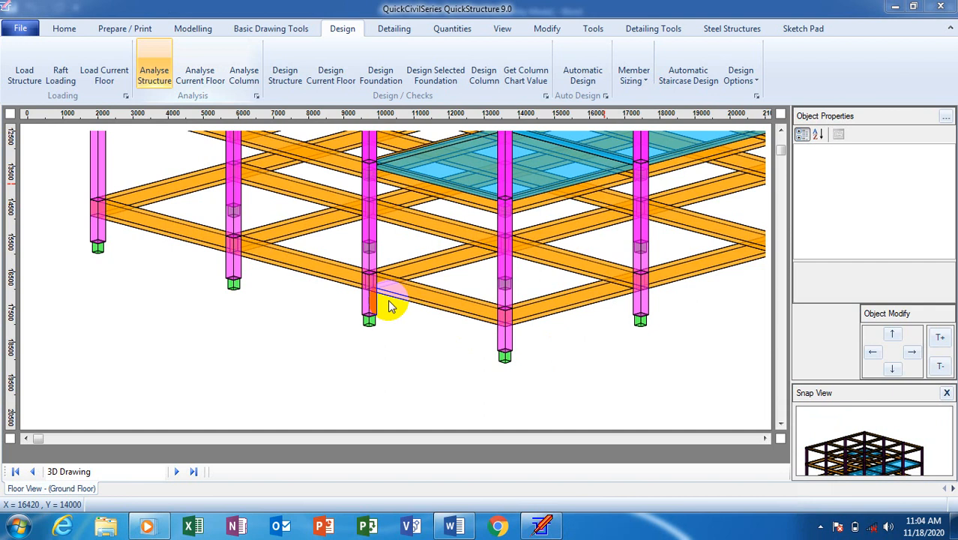
click(389, 305)
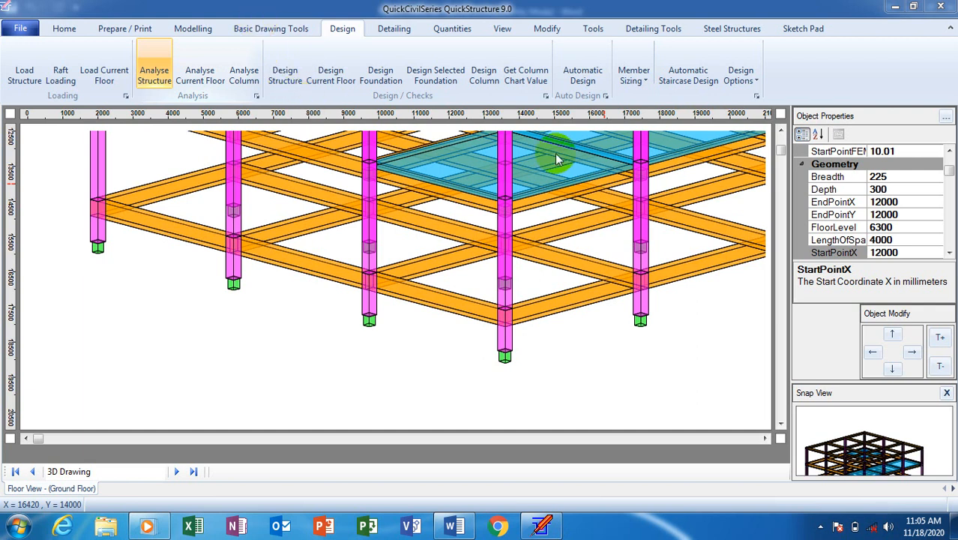
click(600, 318)
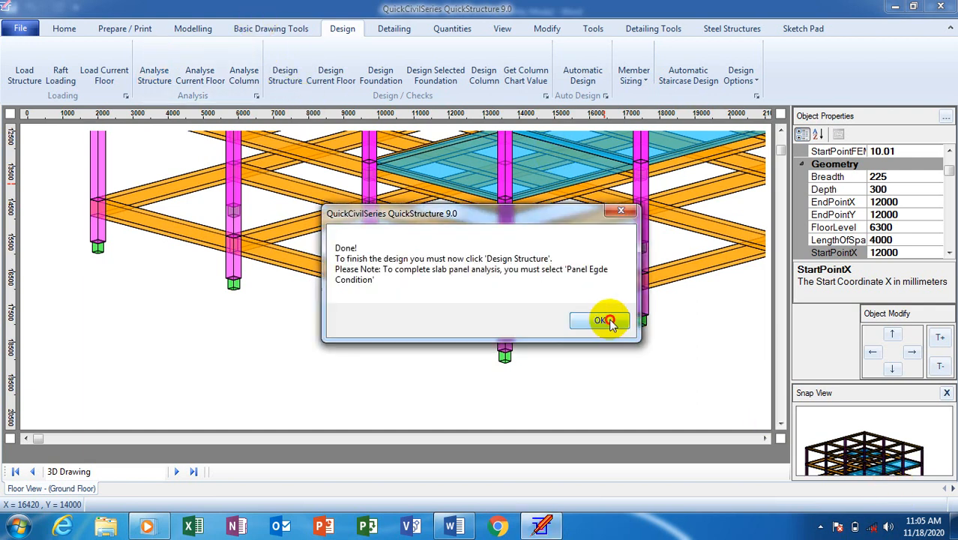
Run Design Structure to design the members of the whole analysed structure.
click(288, 67)
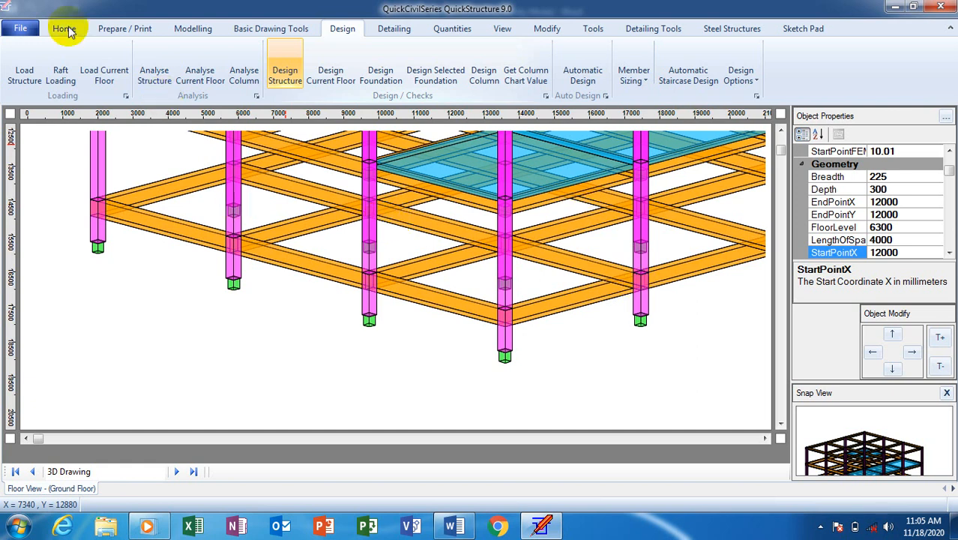
click(501, 30)
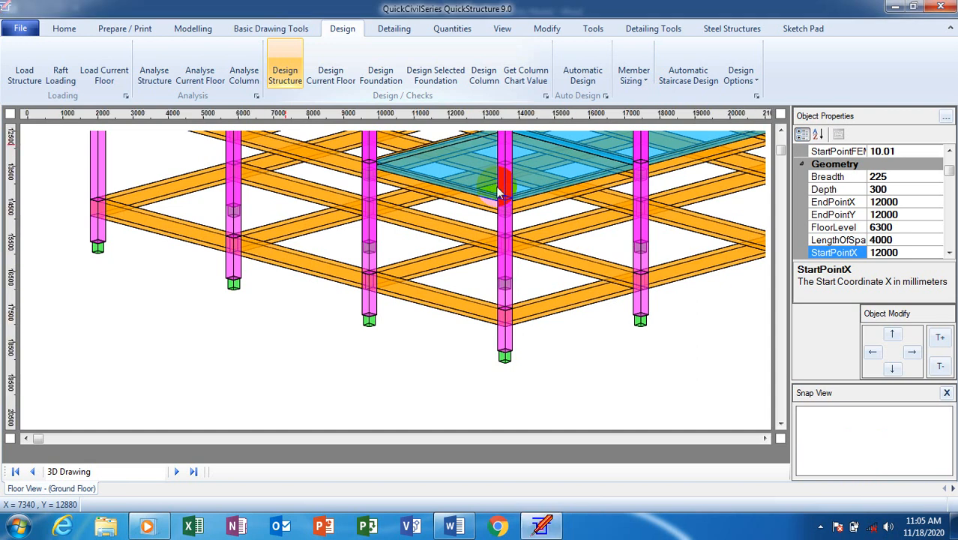
click(501, 194)
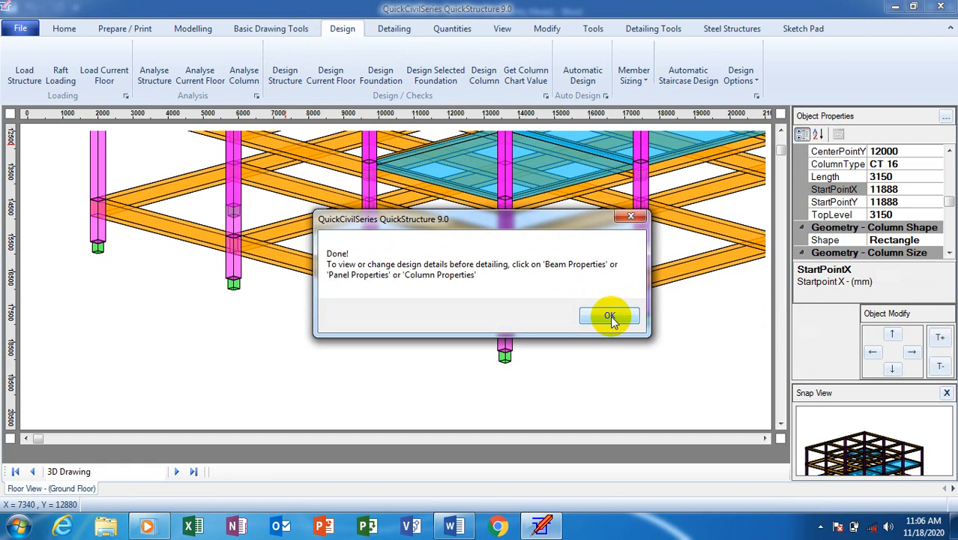
click(610, 316)
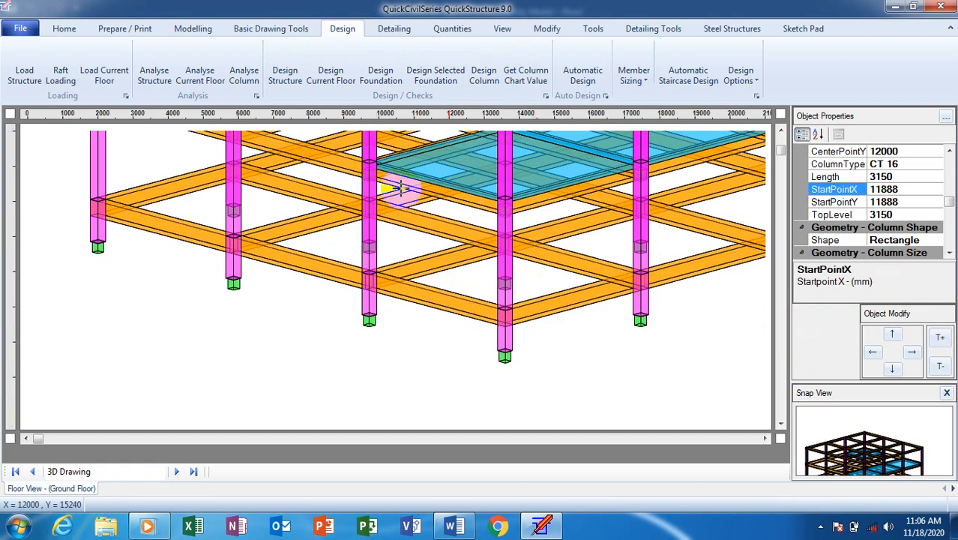
Switch from the 3D drawing back to the Ground Floor plan view.
click(76, 30)
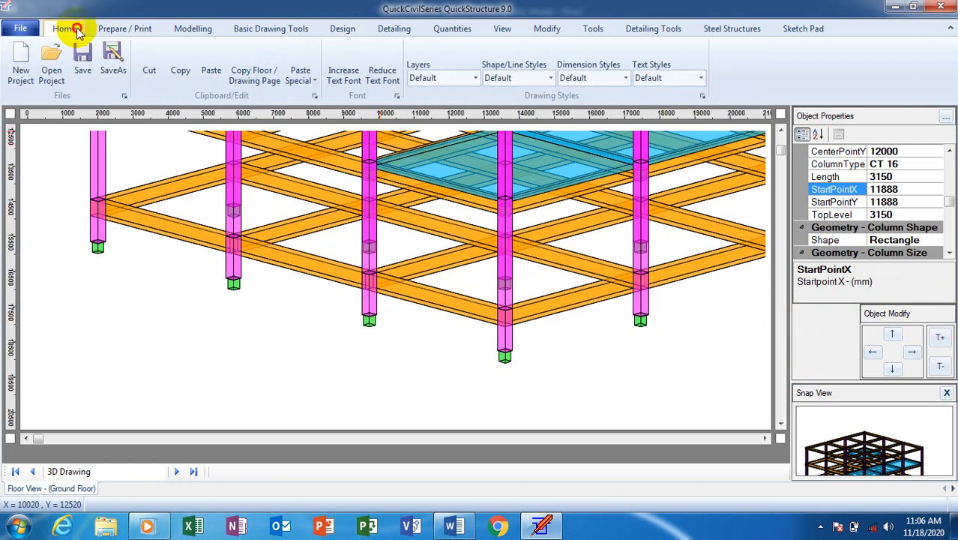
click(343, 30)
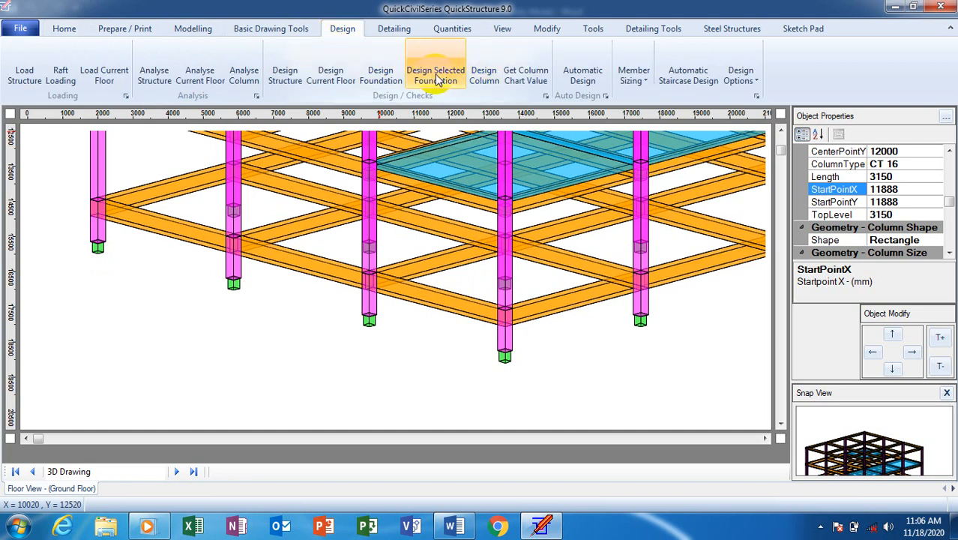
click(65, 29)
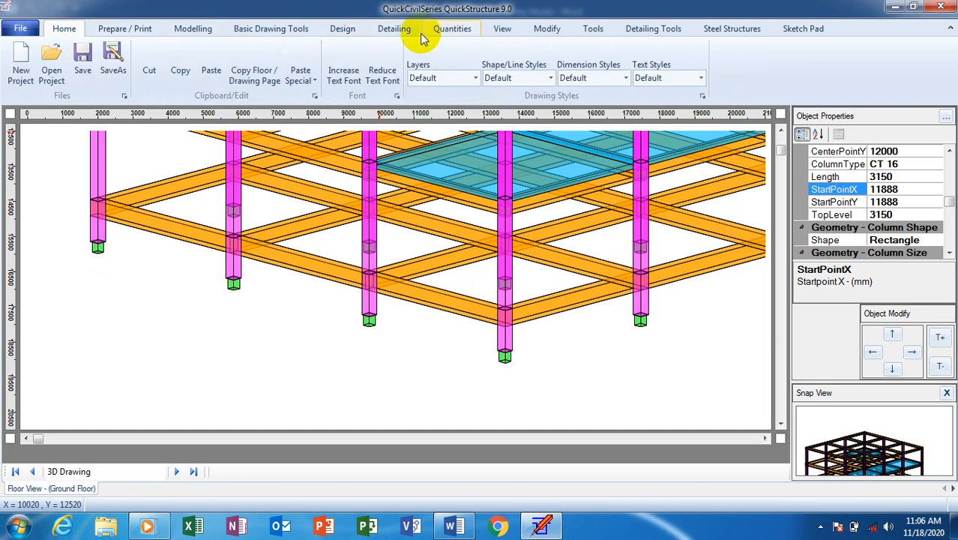
click(502, 29)
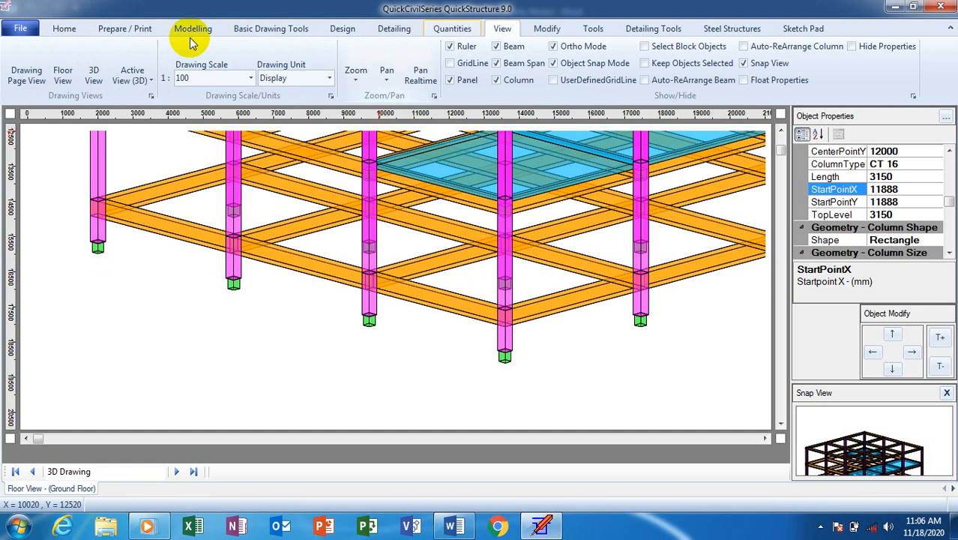
click(63, 75)
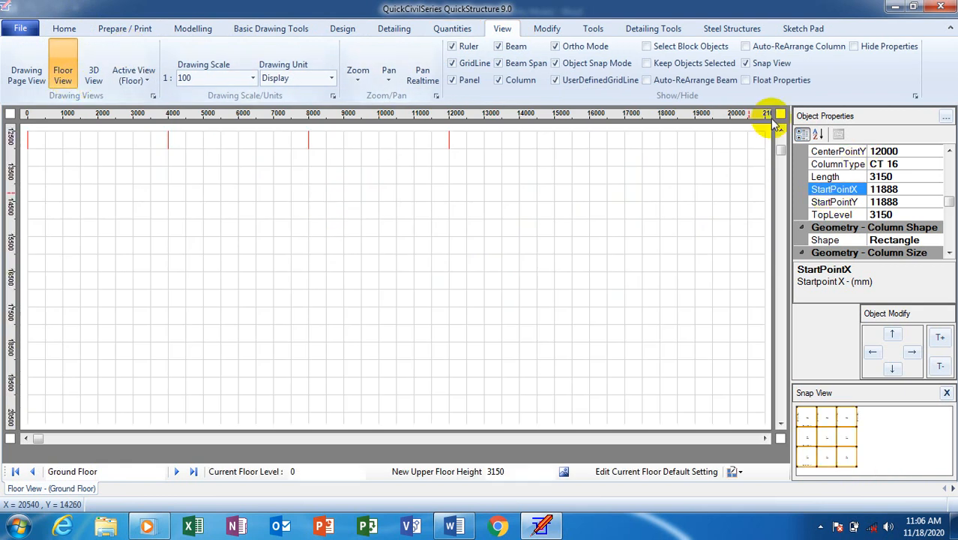
Run Create Pad Foundations for the designed structure from the Ground Floor plan.
click(779, 129)
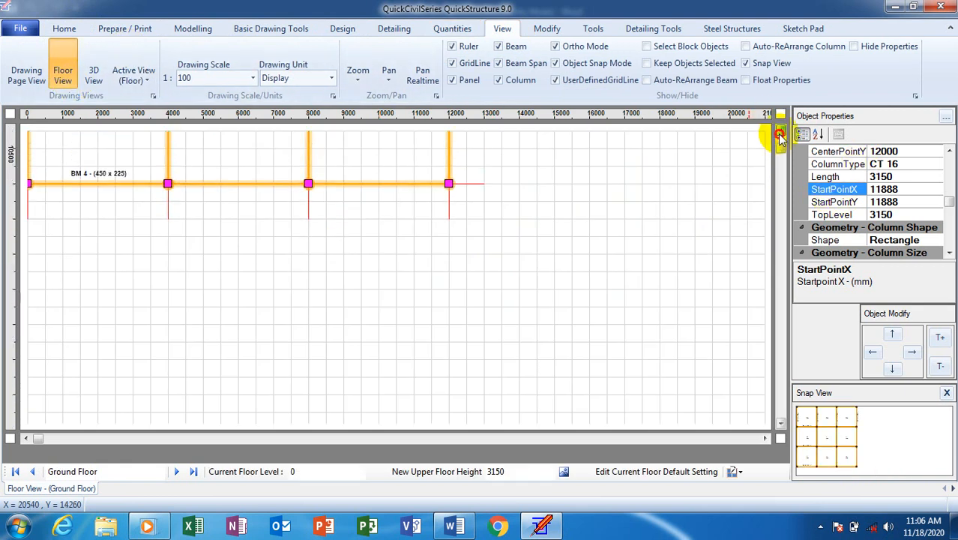
click(779, 133)
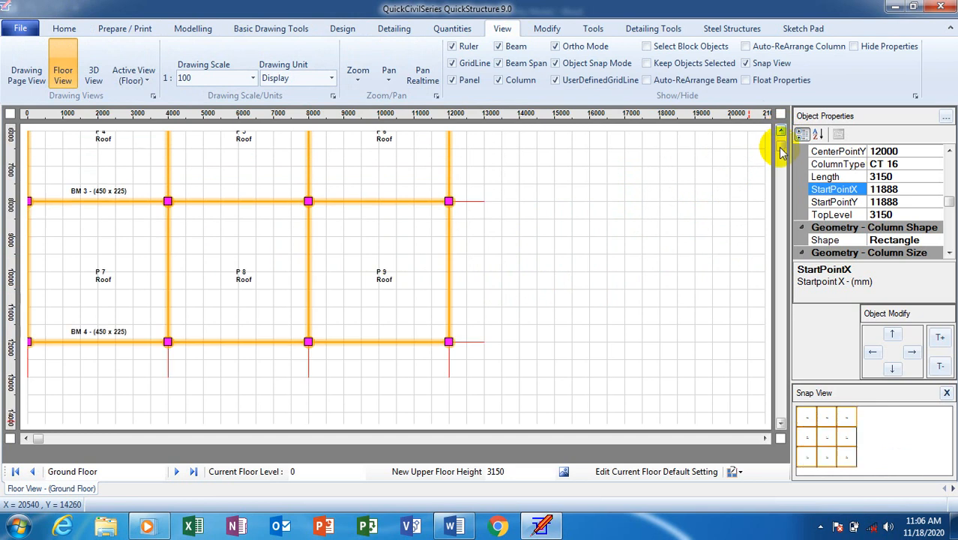
drag(782, 151, 778, 124)
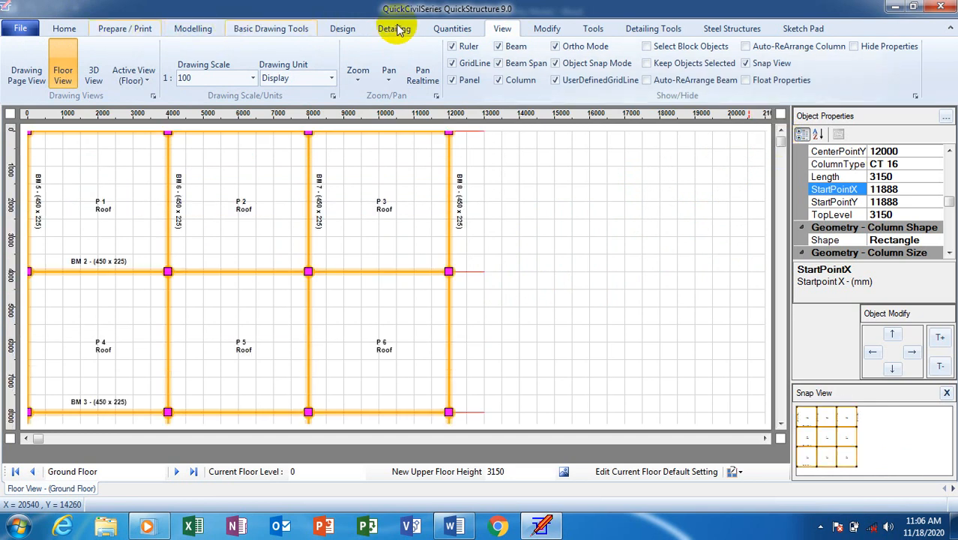
click(335, 29)
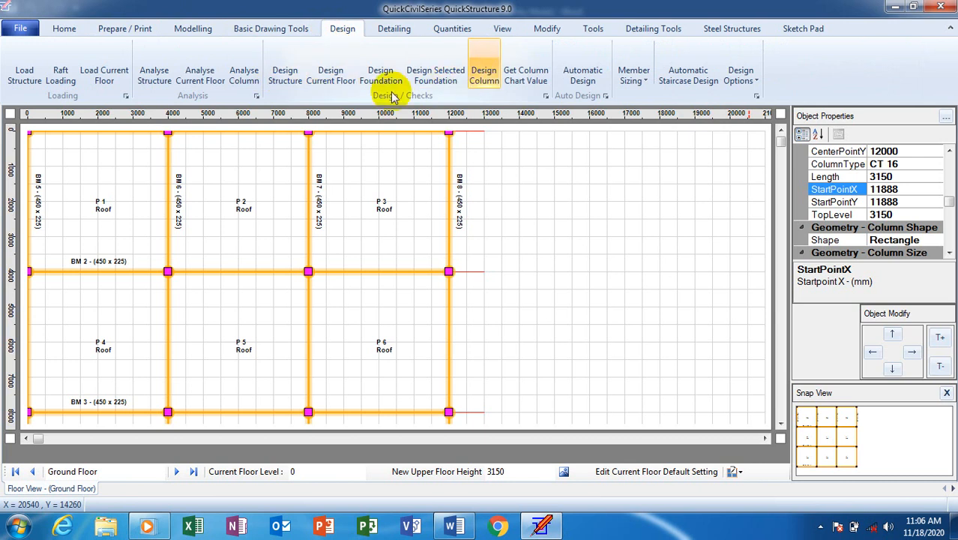
click(192, 31)
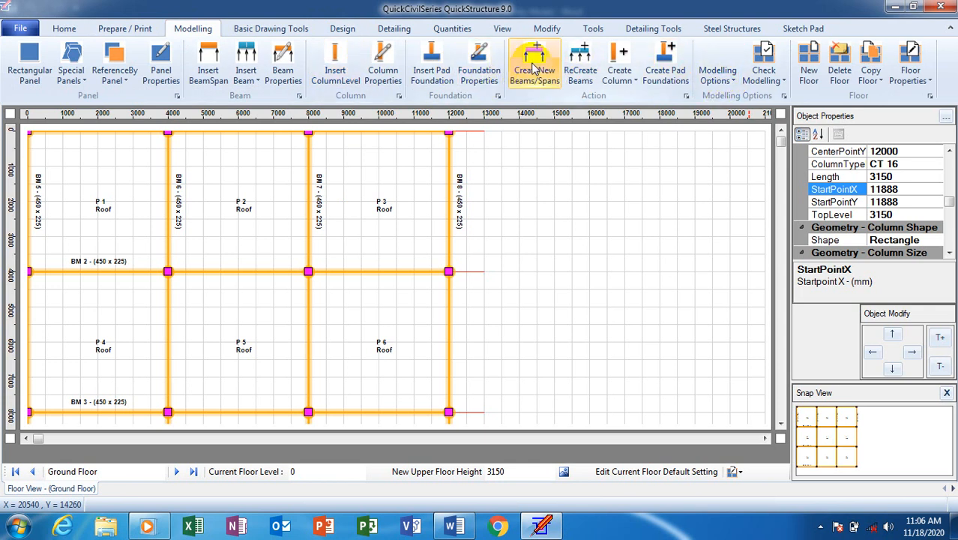
click(677, 68)
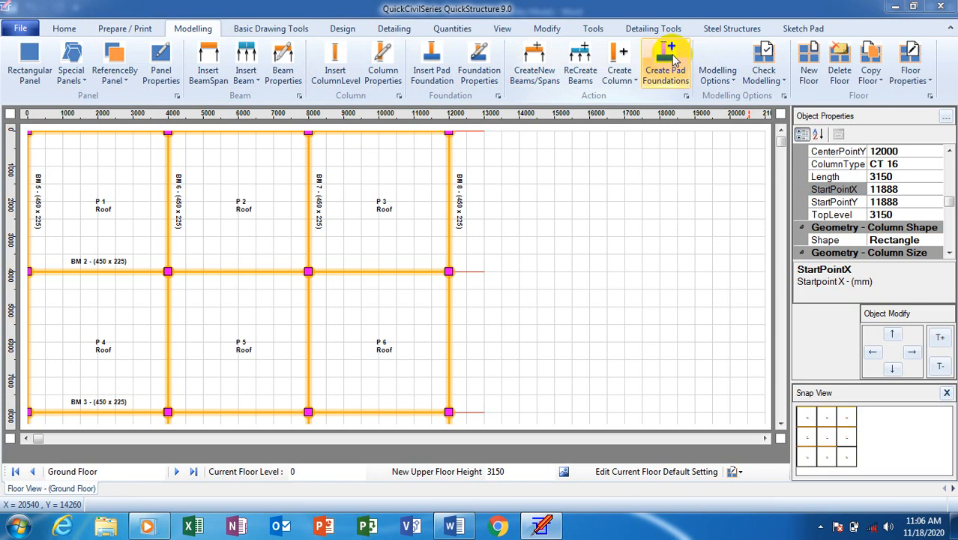
click(614, 316)
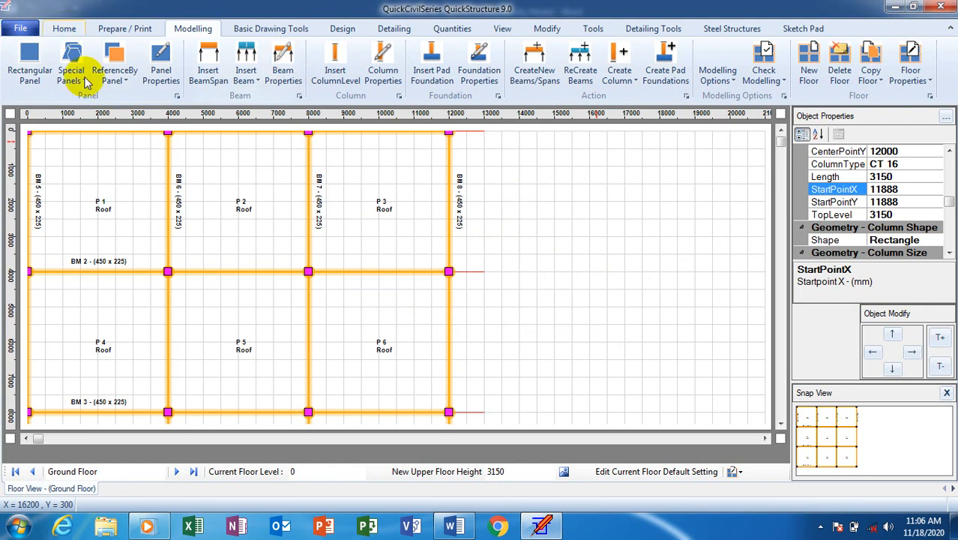
Open the 3D drawing and examine the structure from the roof beams down to the pad foundations.
click(502, 29)
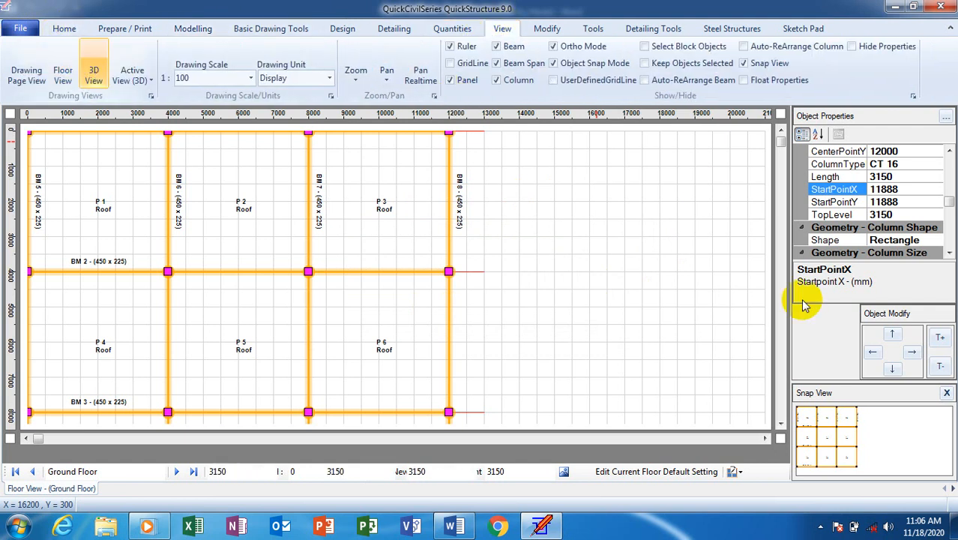
click(780, 424)
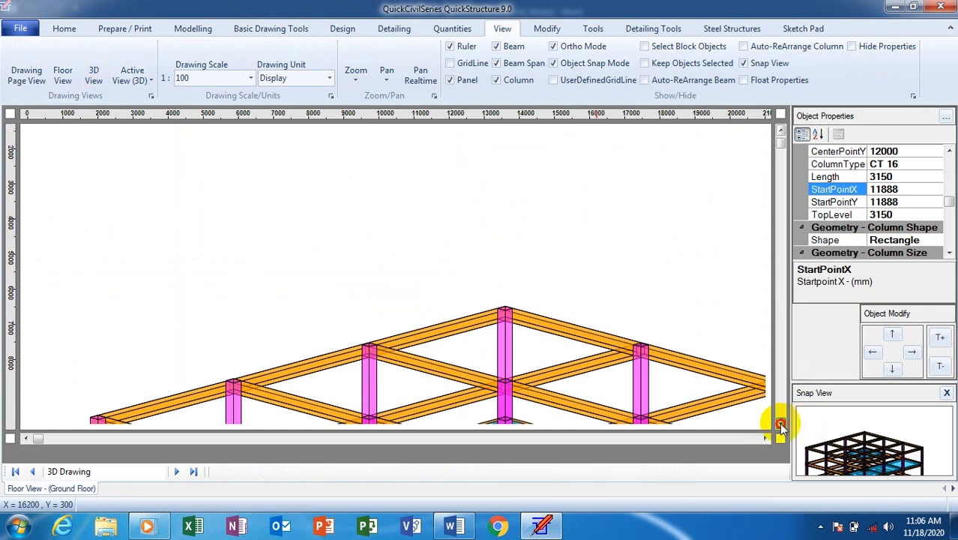
click(780, 425)
click(782, 425)
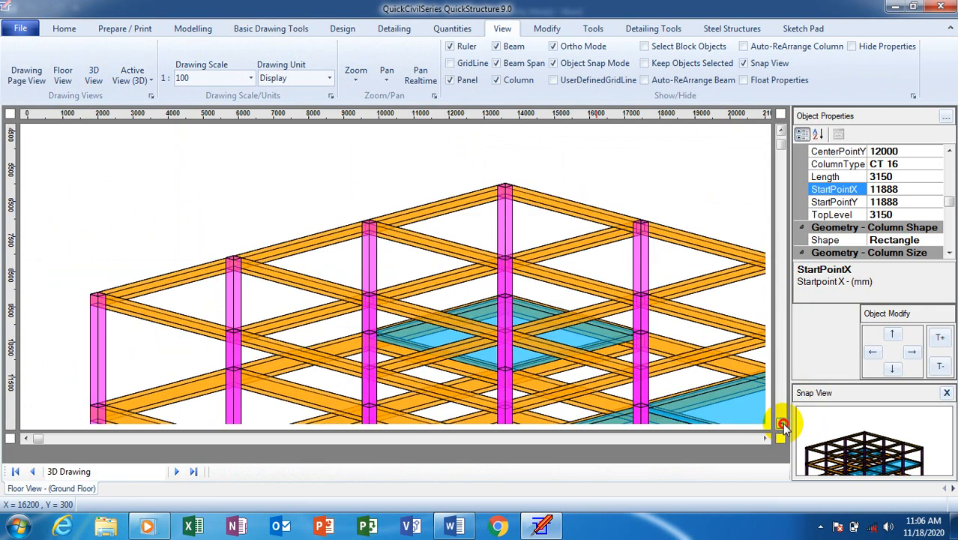
click(781, 424)
click(782, 424)
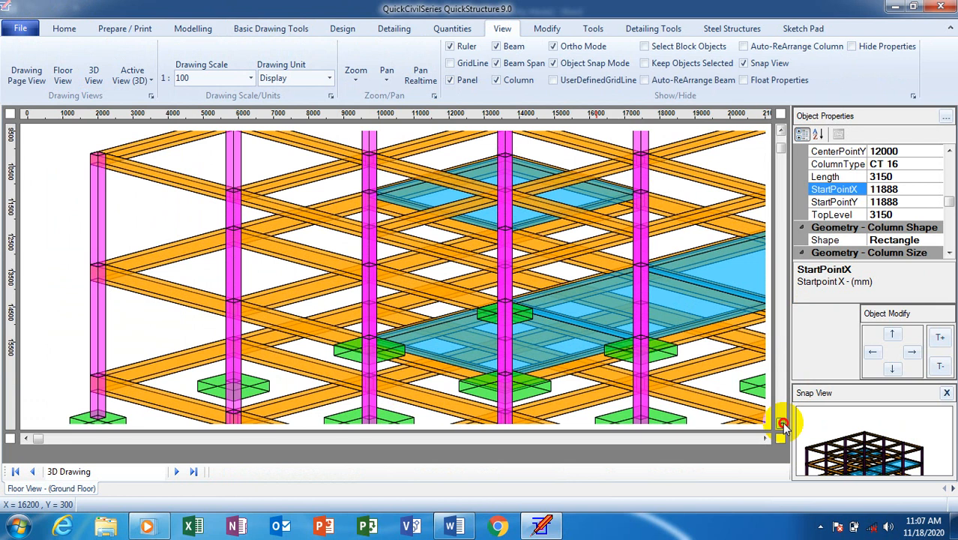
click(781, 425)
click(781, 424)
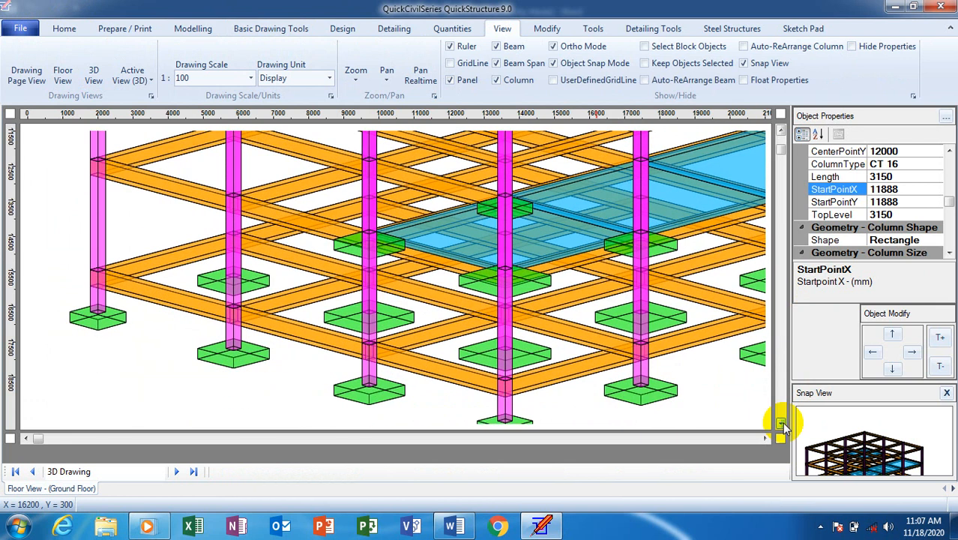
click(781, 424)
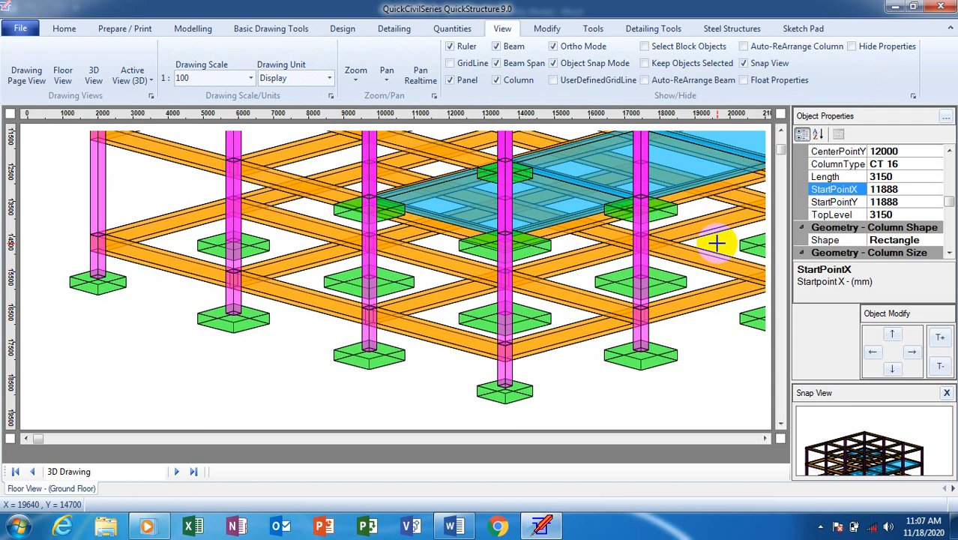
Review the CT 16 column's design properties, including reinforcement areas, bars, links, section check, moments and geometry.
click(949, 151)
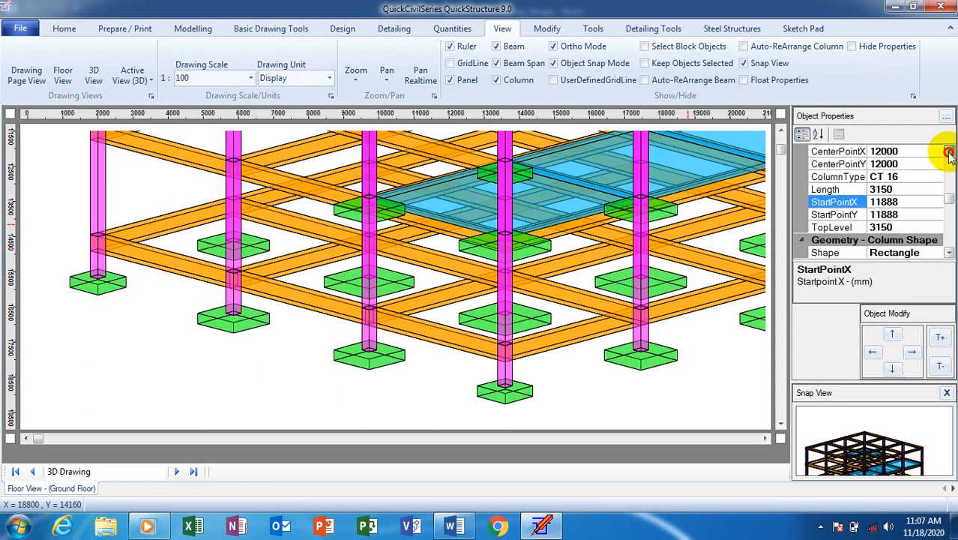
click(949, 150)
click(949, 151)
click(949, 151)
click(949, 151)
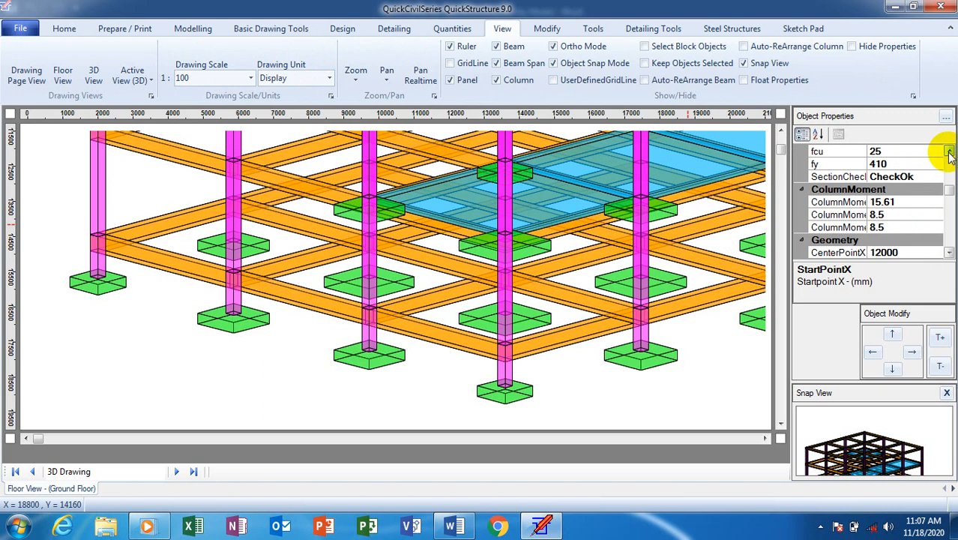
click(950, 151)
click(949, 150)
click(949, 151)
click(949, 151)
click(949, 150)
click(949, 150)
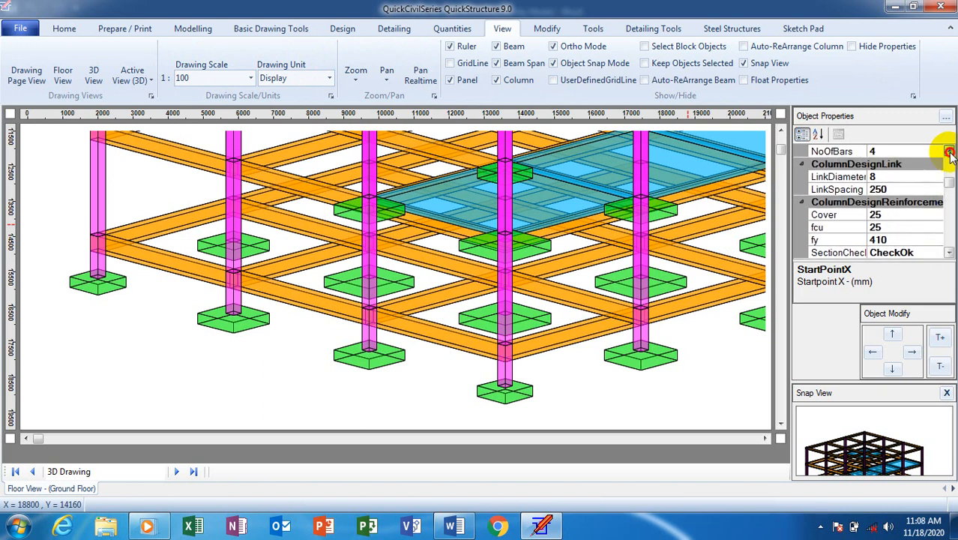
click(950, 151)
click(949, 151)
click(949, 151)
click(949, 151)
click(949, 151)
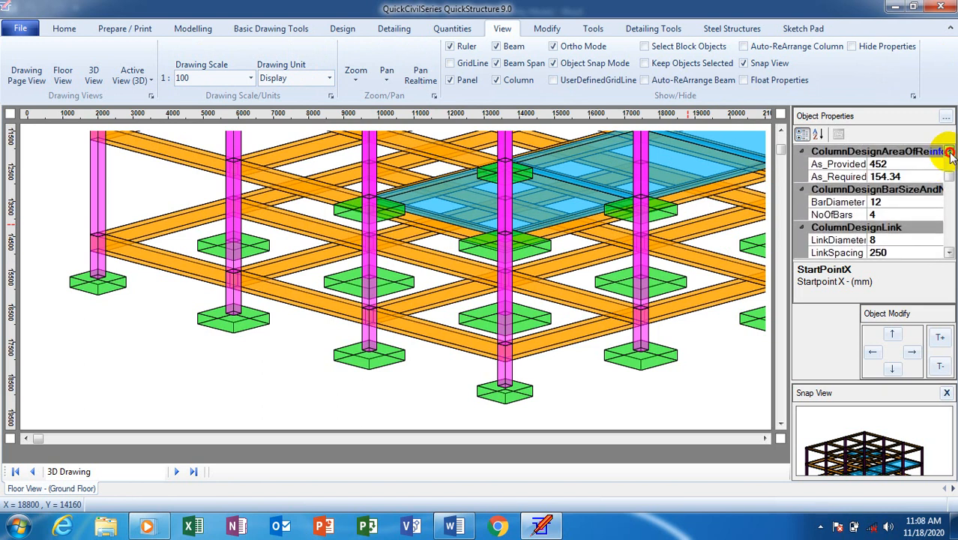
click(949, 151)
click(949, 151)
click(949, 150)
click(949, 150)
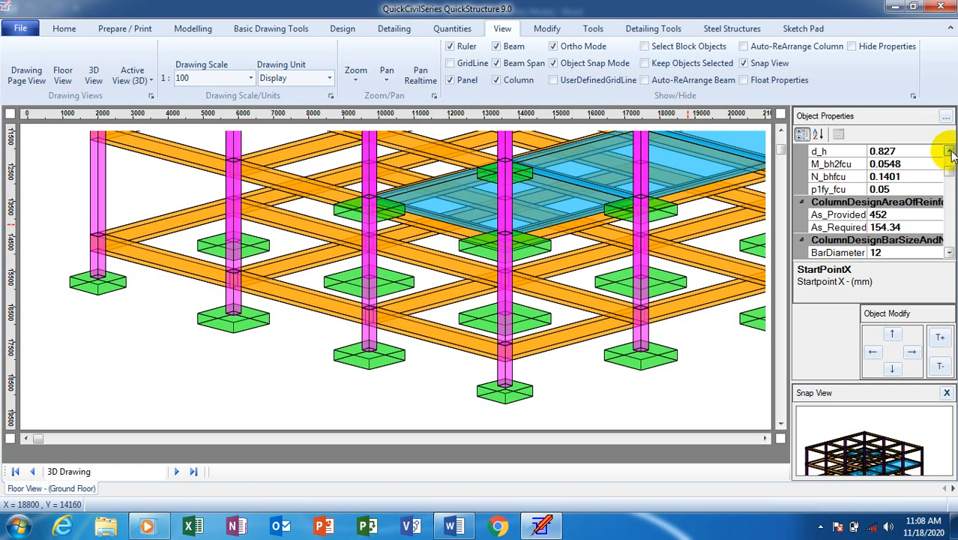
click(950, 152)
click(950, 153)
click(949, 153)
click(950, 152)
click(950, 152)
click(950, 153)
click(950, 153)
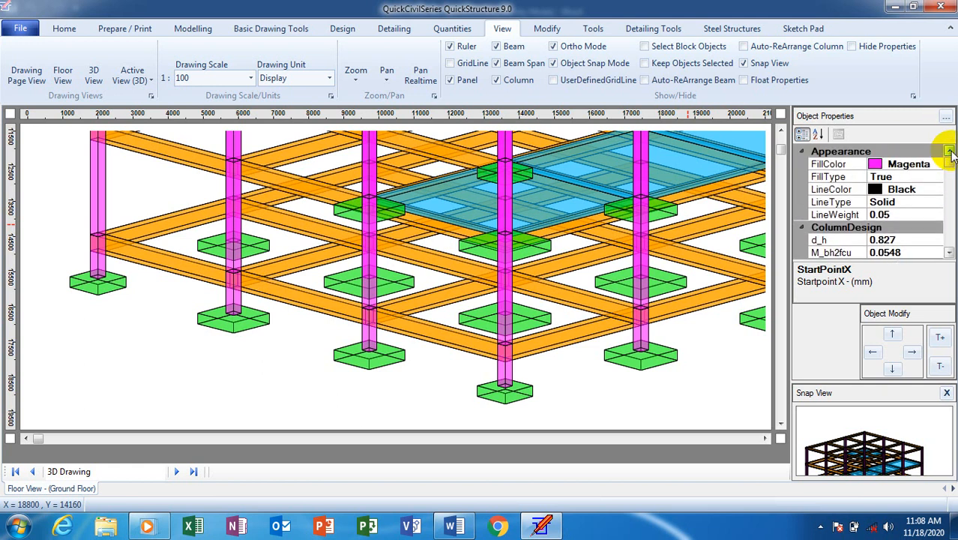
click(950, 253)
click(950, 253)
click(950, 253)
click(950, 252)
click(950, 254)
click(950, 254)
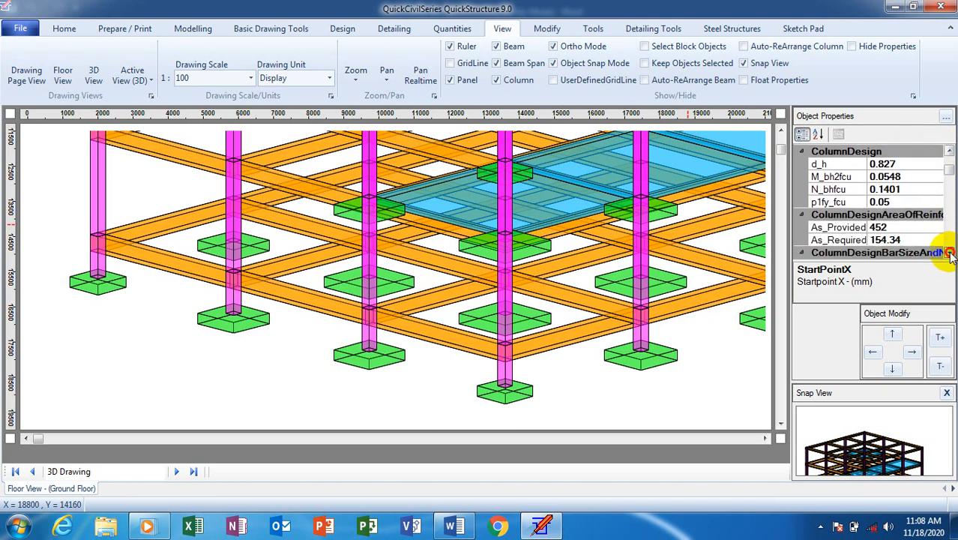
click(950, 255)
click(950, 255)
click(950, 255)
click(949, 254)
click(950, 255)
click(950, 254)
click(950, 254)
click(950, 254)
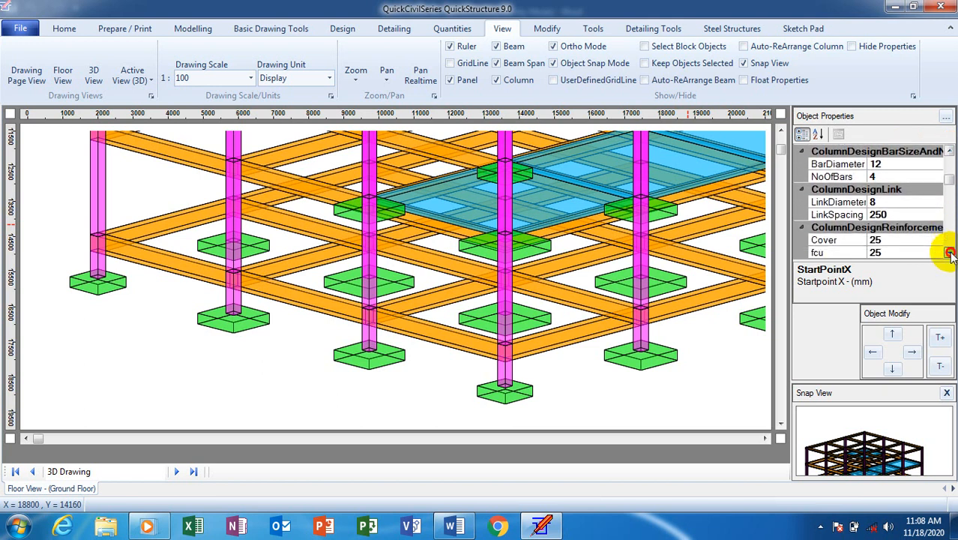
click(950, 254)
click(950, 255)
click(949, 255)
click(950, 254)
click(950, 254)
click(949, 254)
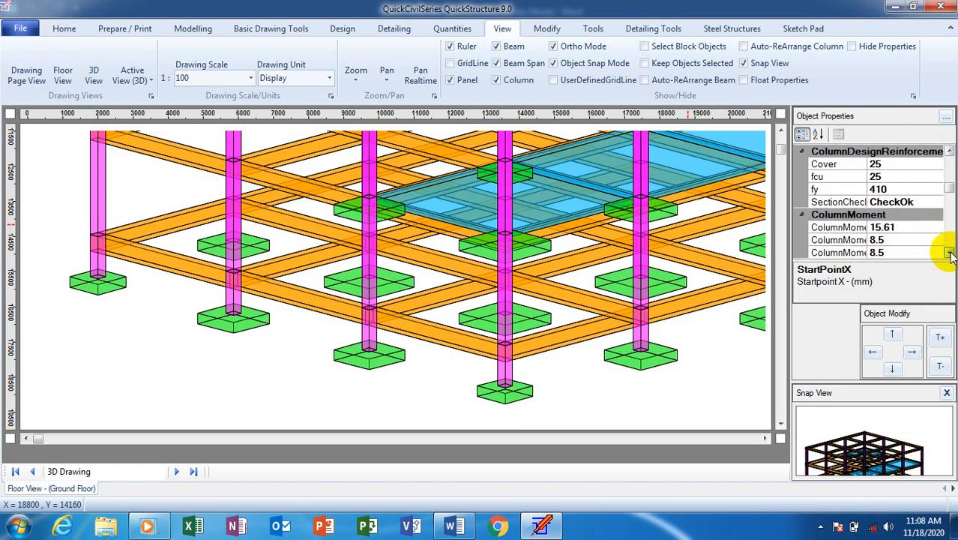
click(949, 254)
click(950, 254)
click(950, 254)
click(949, 254)
click(950, 254)
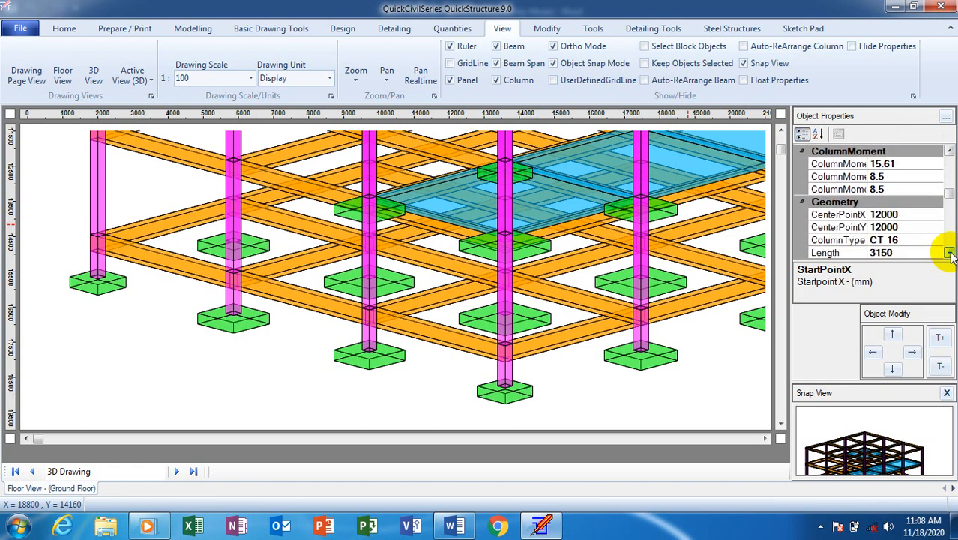
click(950, 254)
click(950, 255)
click(950, 254)
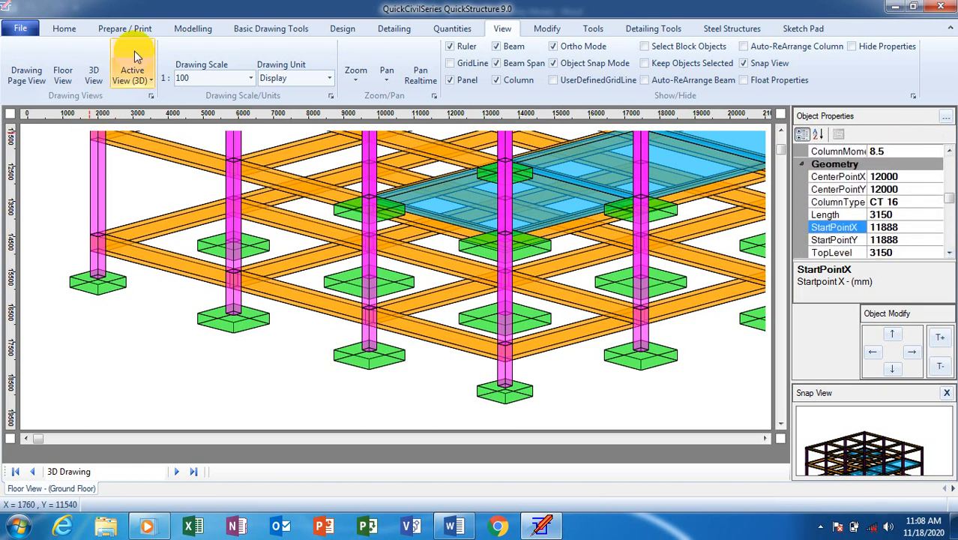
Return to the Ground Floor plan and open the Foundation Map view.
click(64, 72)
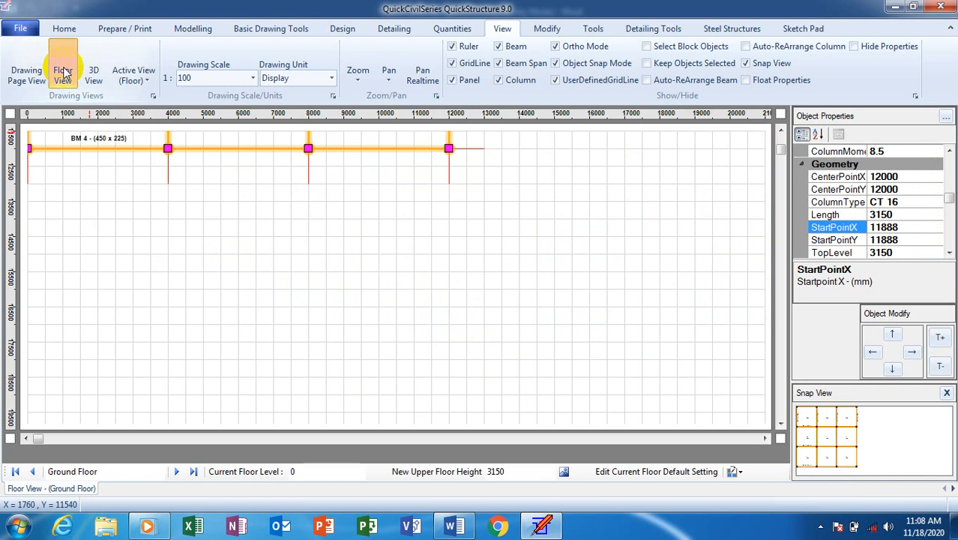
mouse_move(782, 152)
mouse_down()
mouse_move(780, 128)
mouse_move(782, 137)
mouse_up()
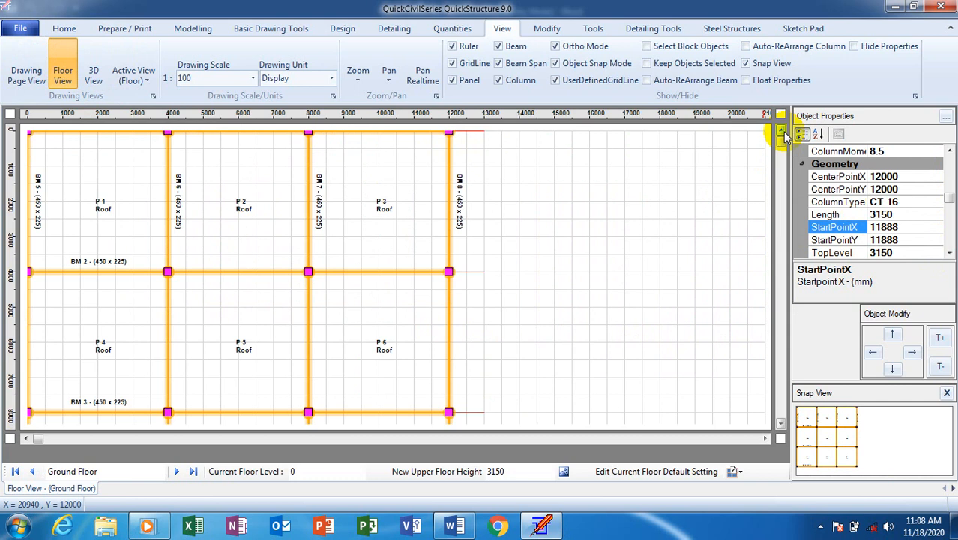
click(132, 79)
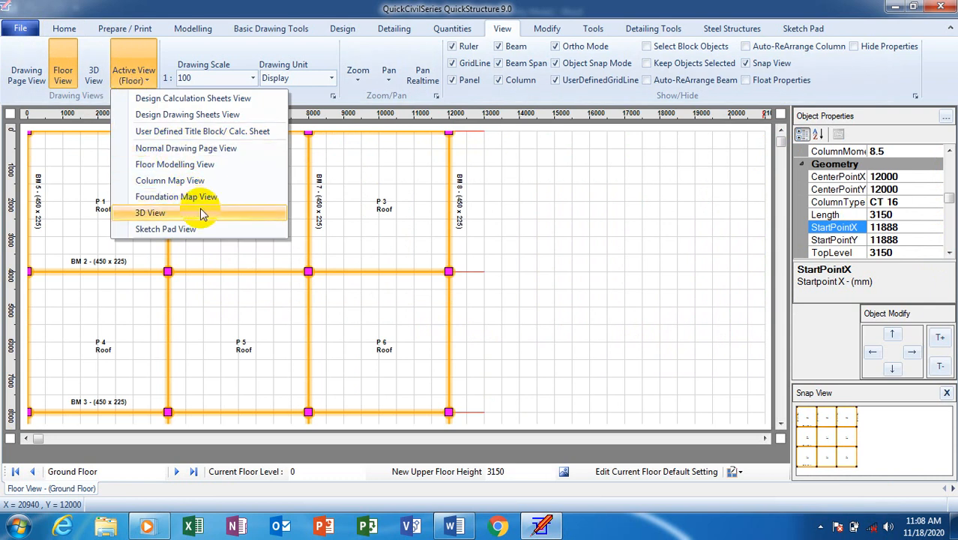
click(214, 196)
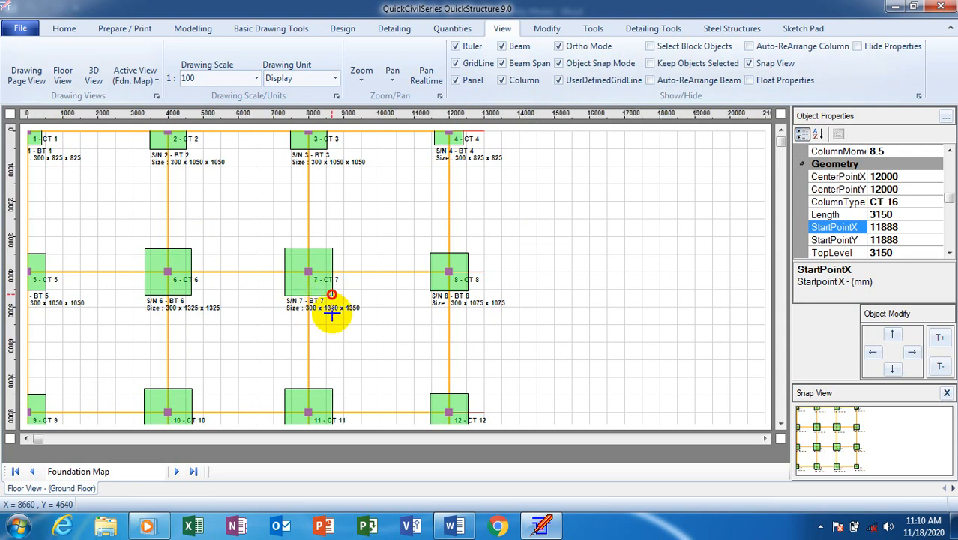
Set the height of pad foundation BT 7 to 1400 mm.
click(341, 269)
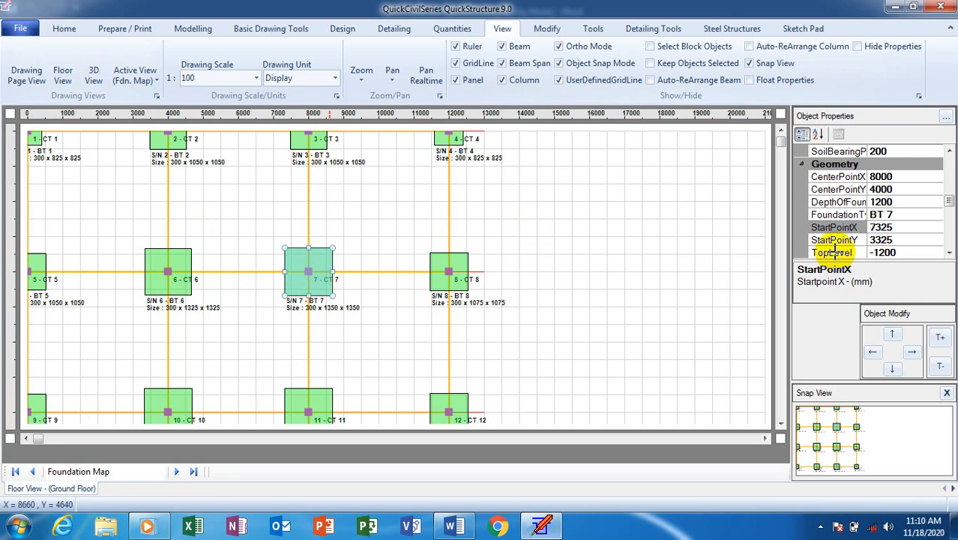
click(951, 254)
click(951, 253)
click(951, 253)
click(951, 254)
click(950, 253)
click(951, 254)
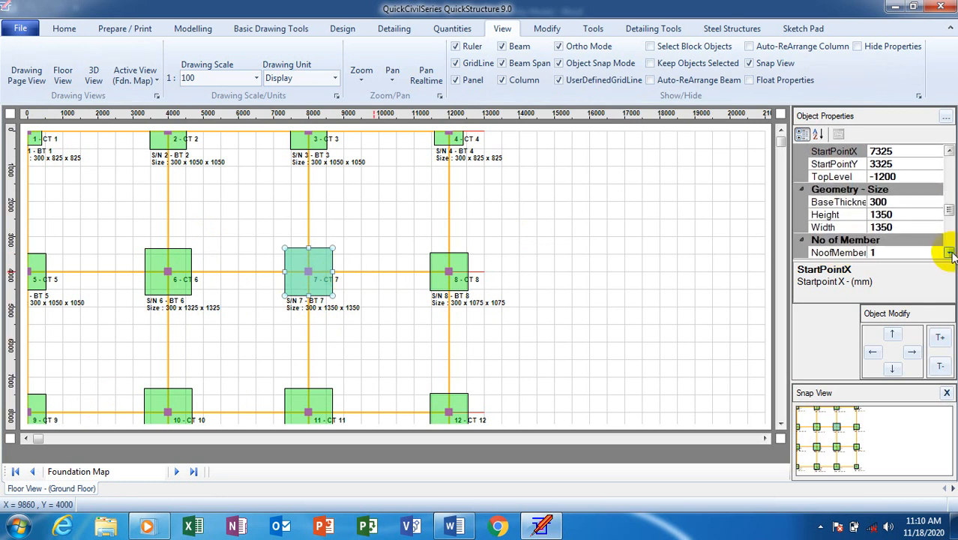
click(900, 214)
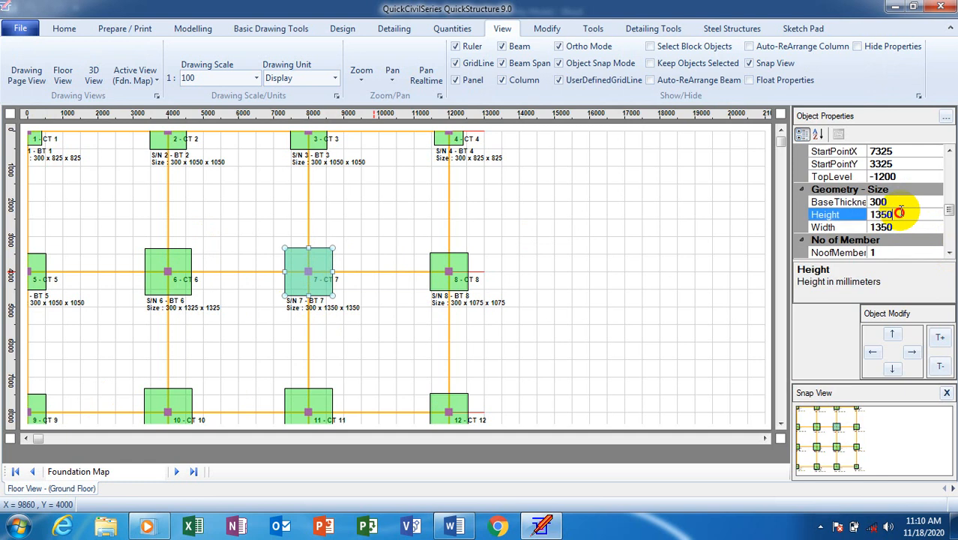
key(BackSpace)
key(BackSpace)
key(BackSpace)
text(400)
Set the width of pad foundation BT 7 to 1400 mm.
click(901, 227)
drag(900, 227, 869, 227)
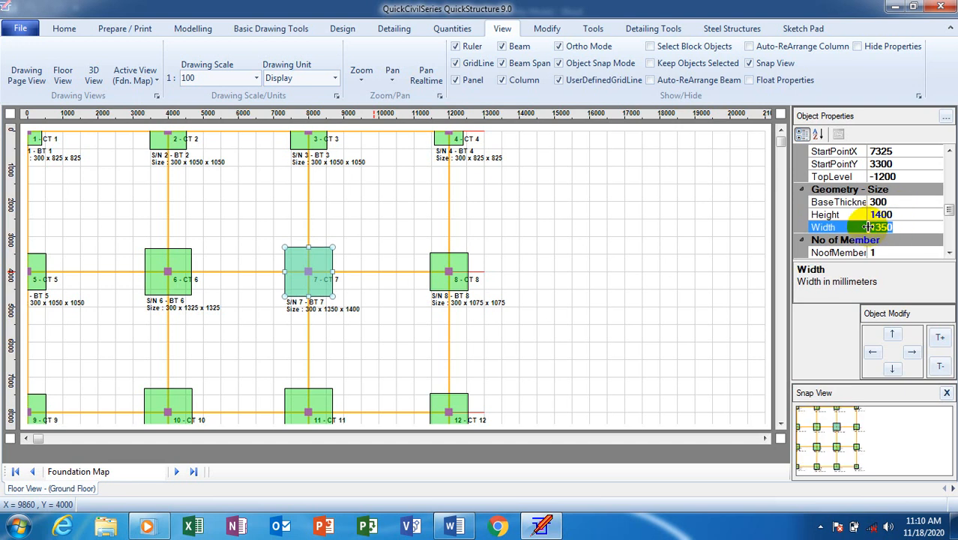
click(908, 227)
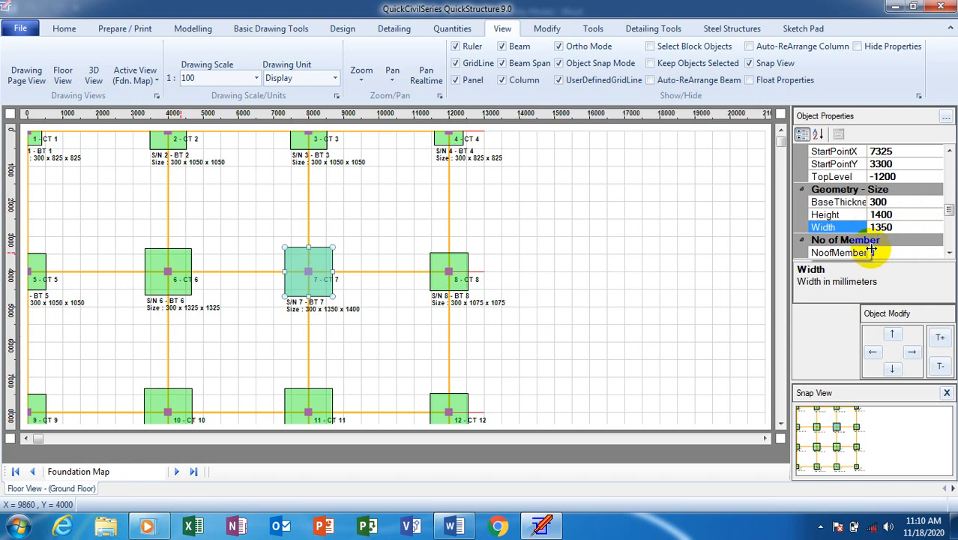
click(904, 227)
key(BackSpace)
key(BackSpace)
key(BackSpace)
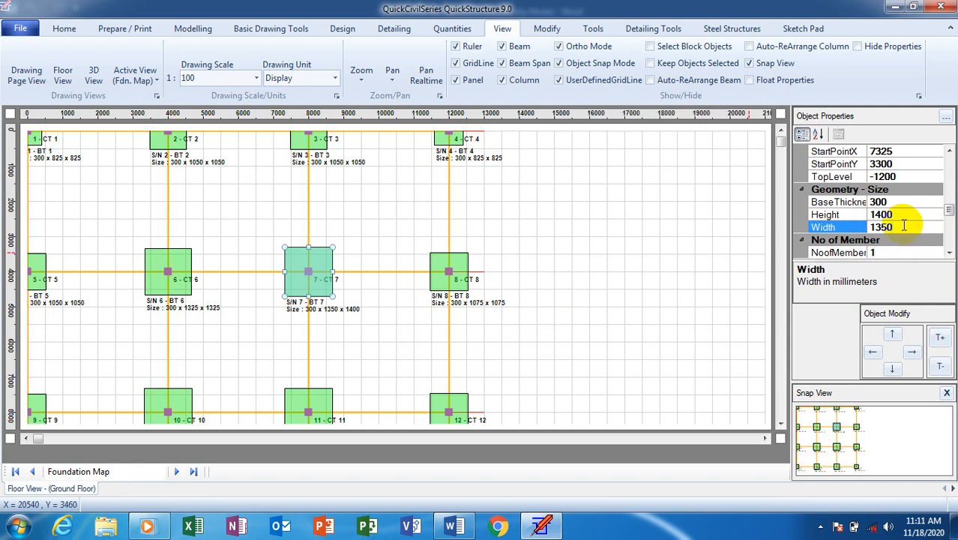
text(400)
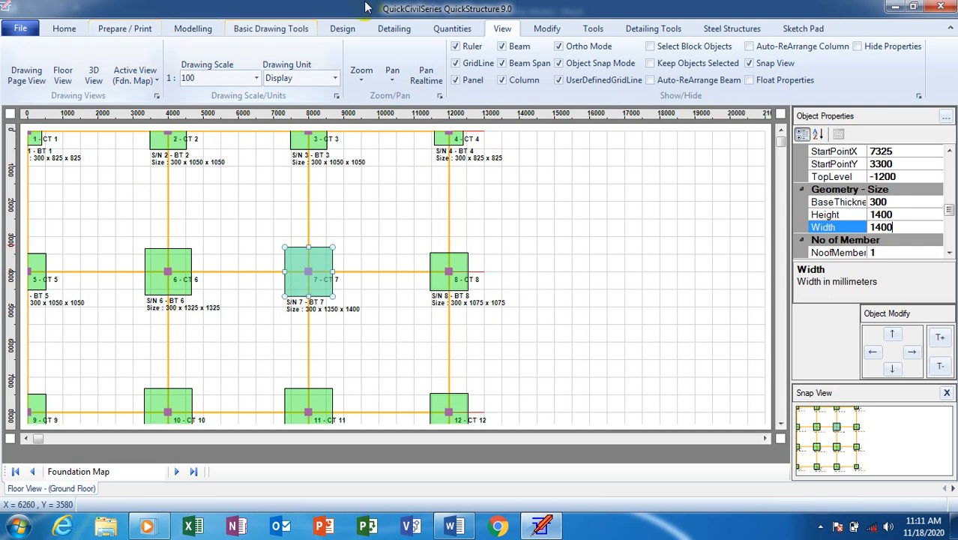
Match the properties of pad foundation BT 7 onto the pad under column CT 6.
click(196, 30)
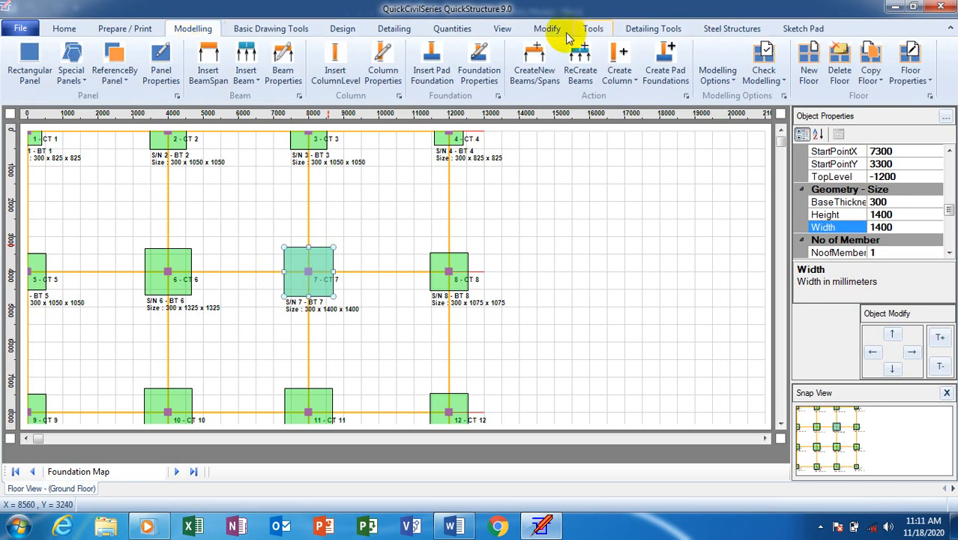
click(545, 29)
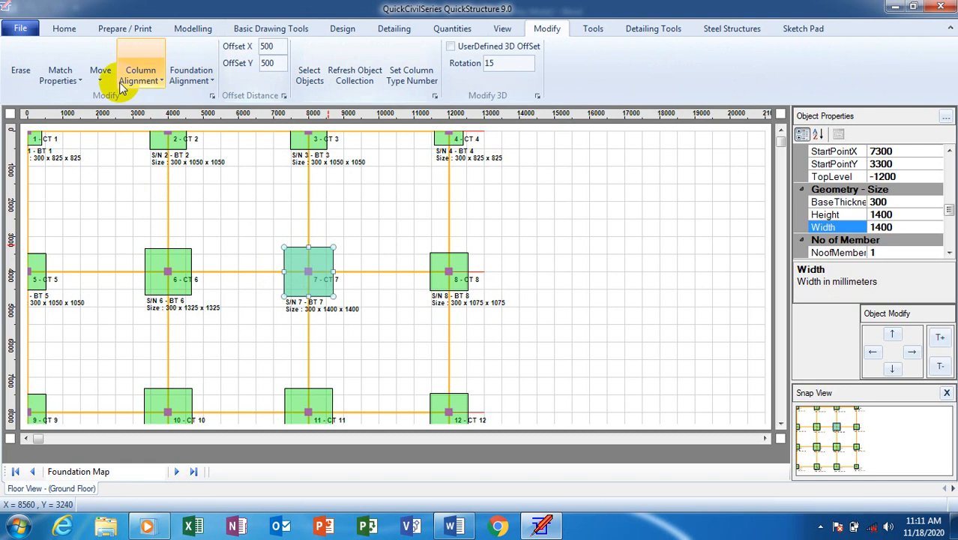
click(61, 76)
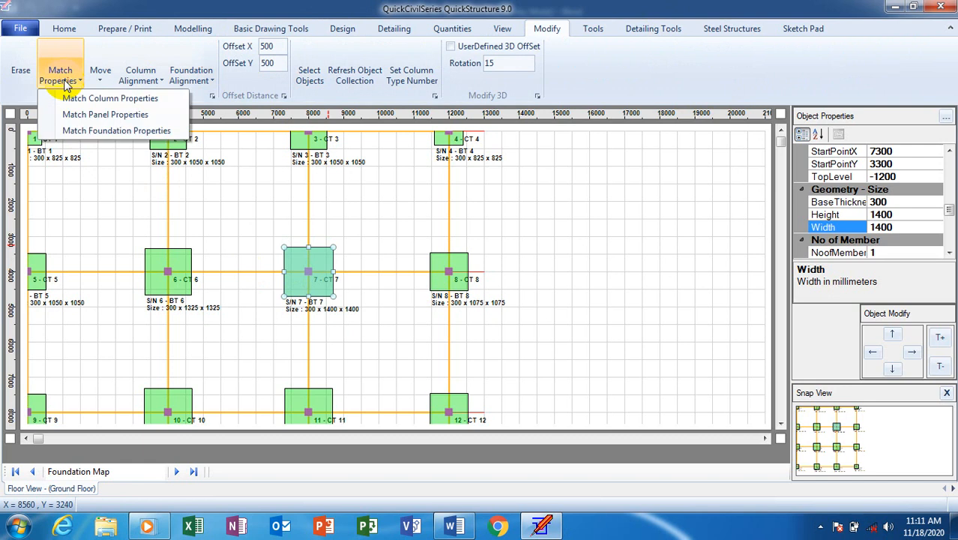
click(147, 130)
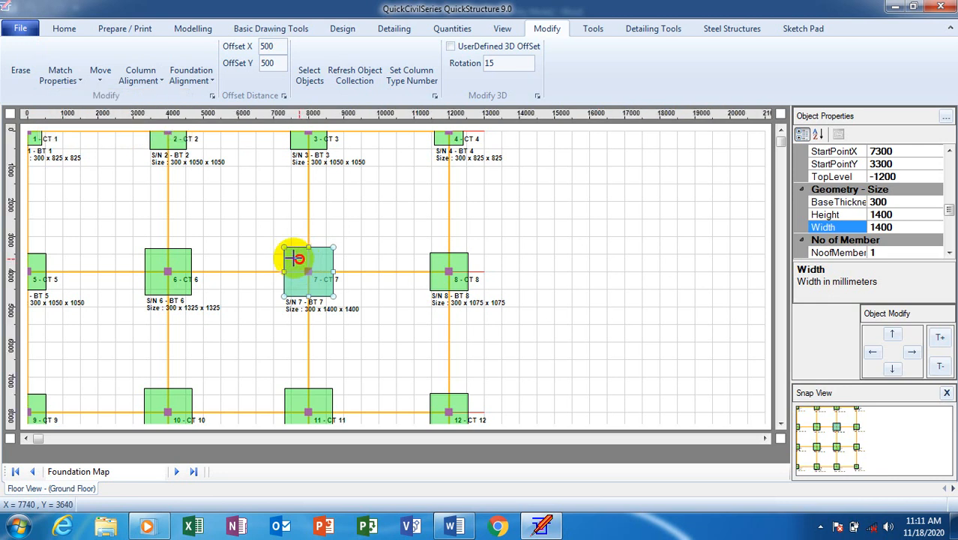
click(181, 254)
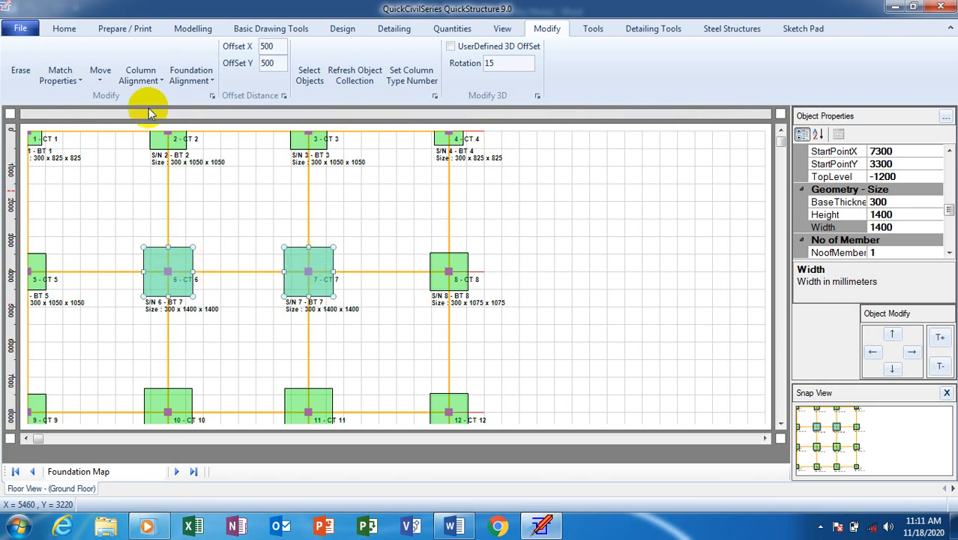
Match the properties of pad foundation BT 7 onto the pad under column CT 10.
click(60, 75)
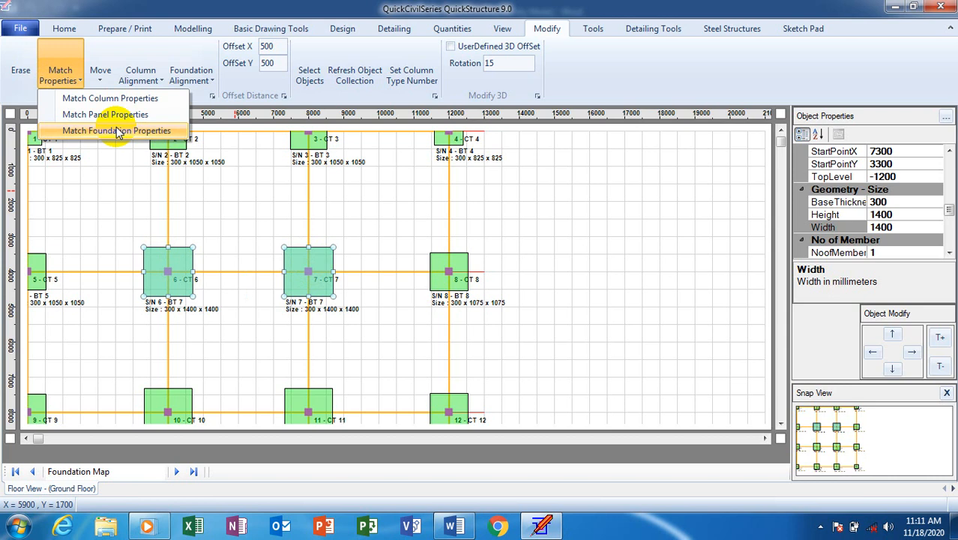
click(128, 130)
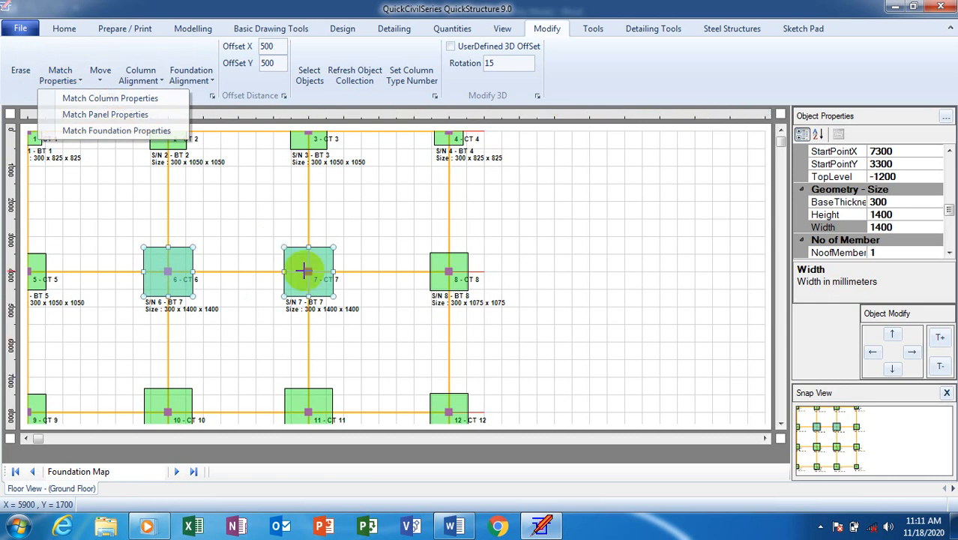
click(301, 260)
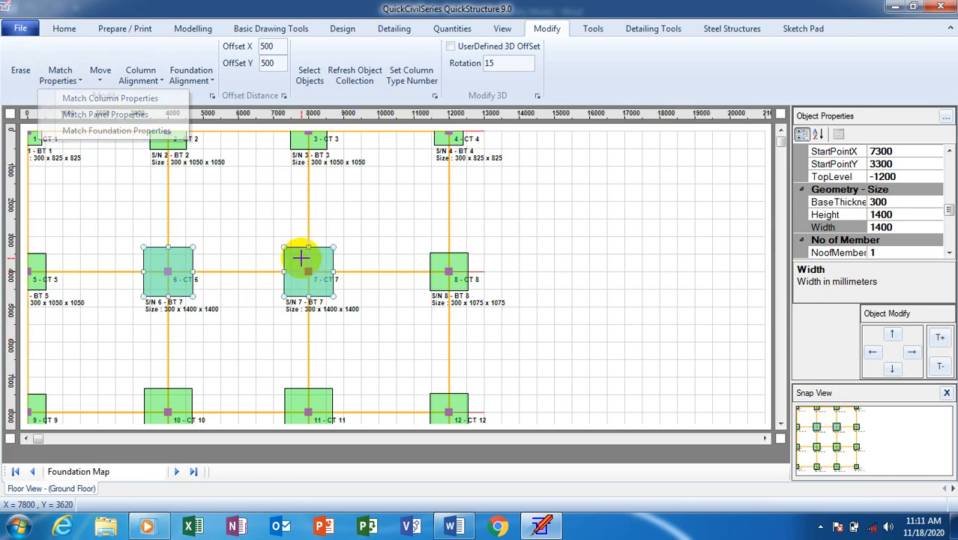
click(176, 392)
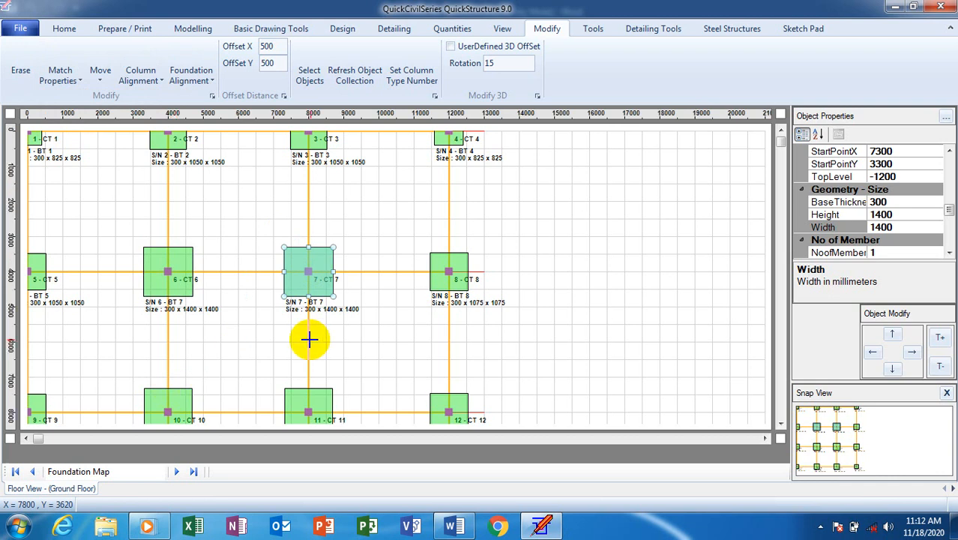
click(193, 395)
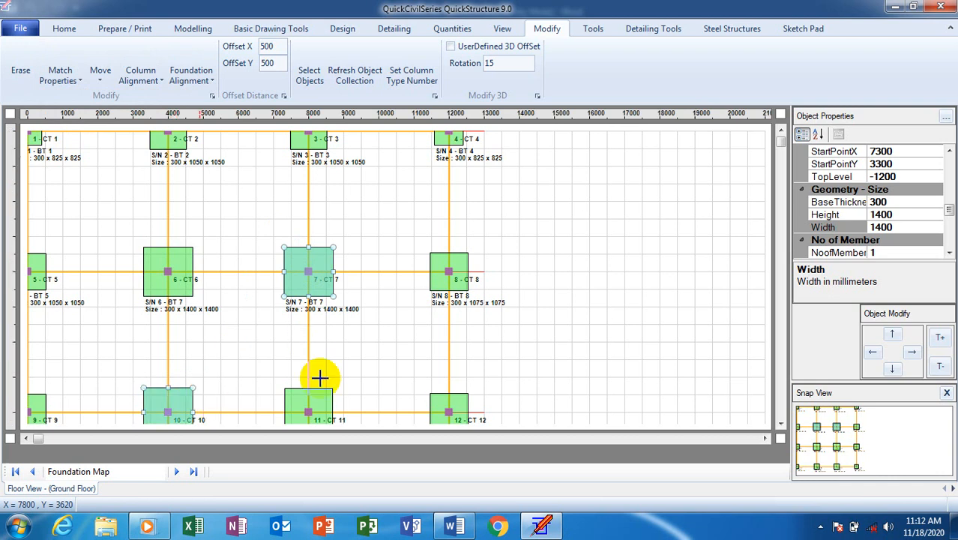
Match the properties of pad foundation BT 7 onto the pad under column CT 11 and clear the selection.
click(67, 81)
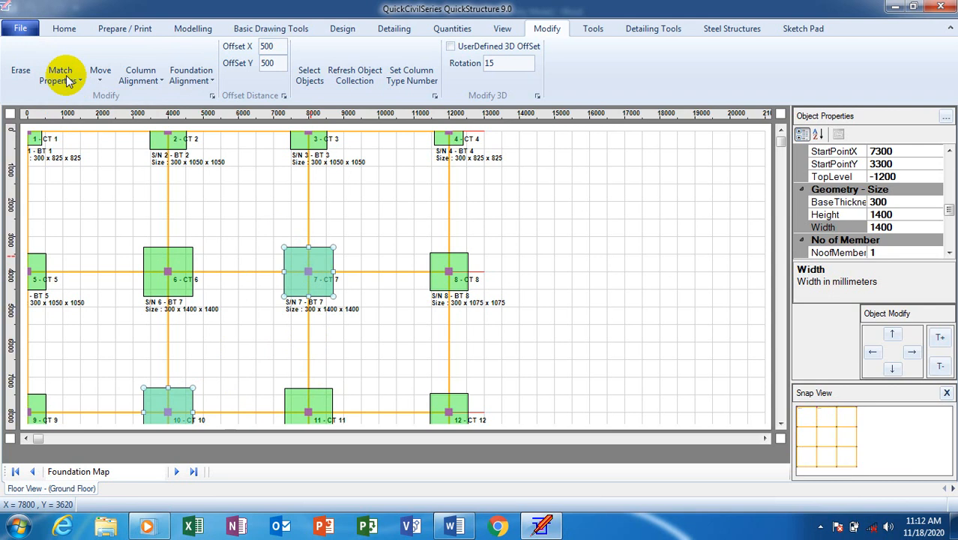
click(67, 81)
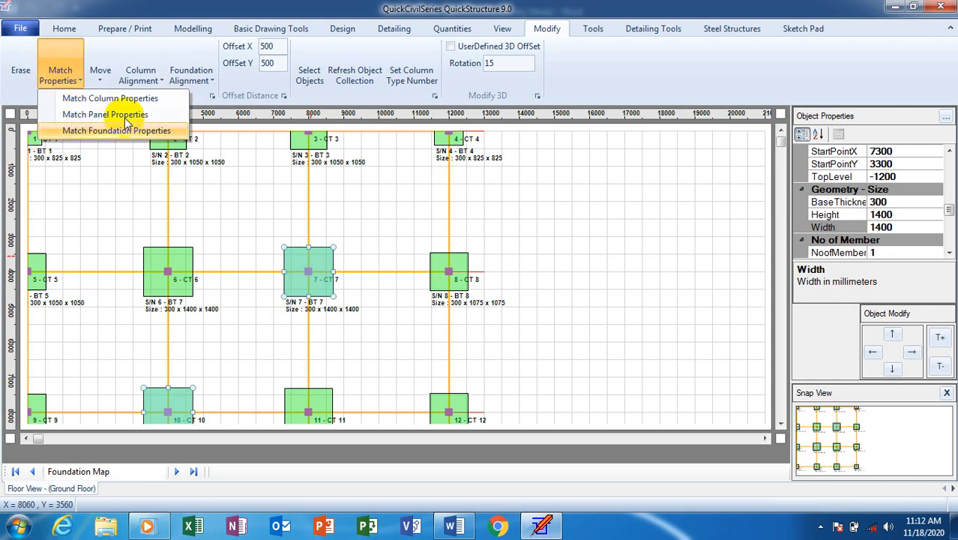
click(132, 130)
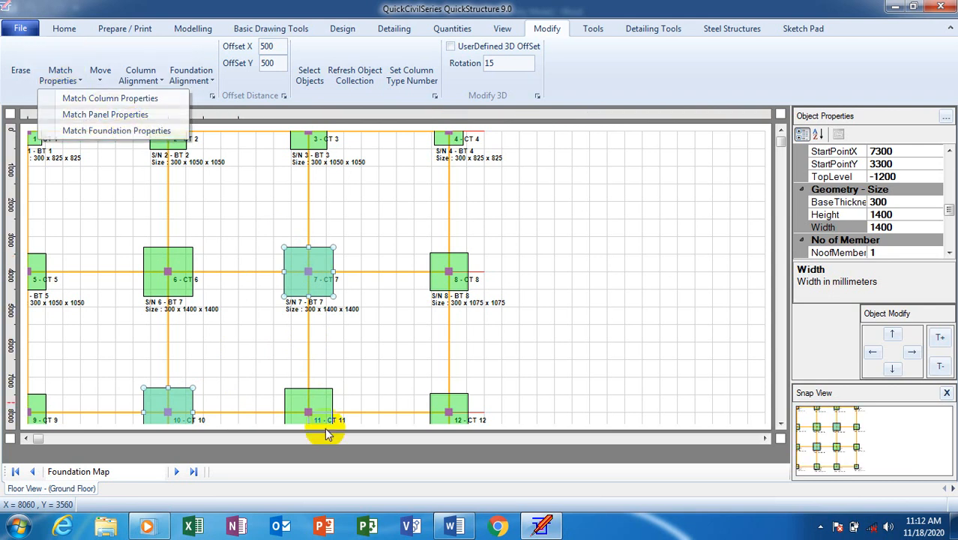
click(322, 271)
click(320, 403)
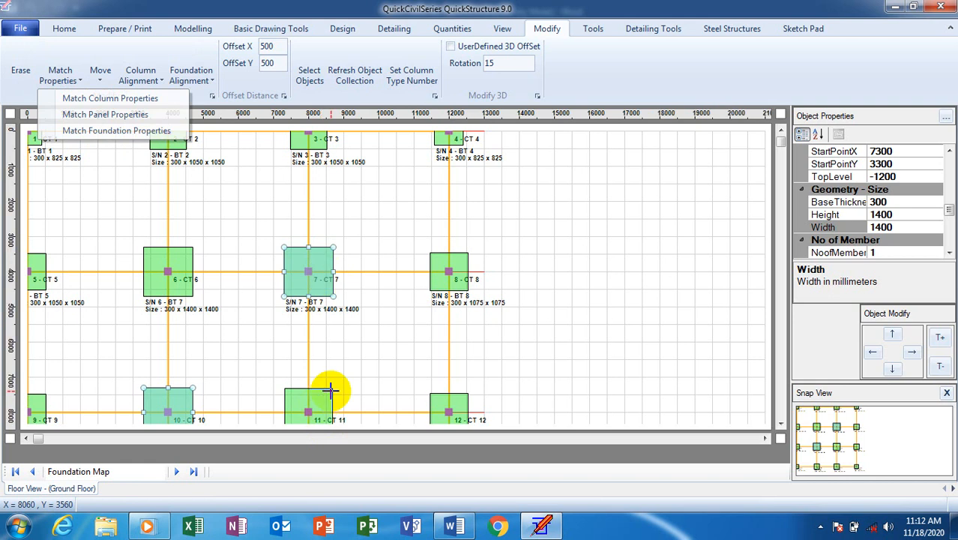
click(331, 390)
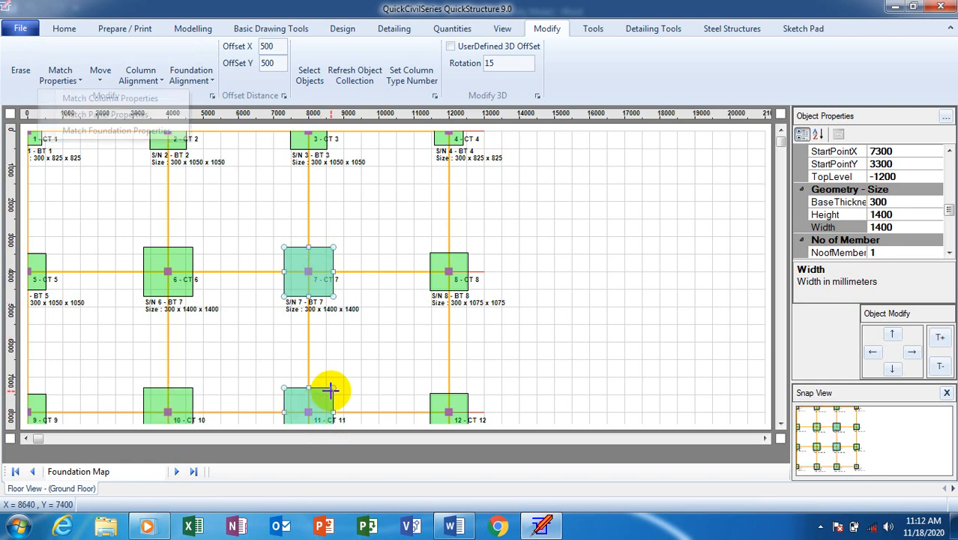
key(Escape)
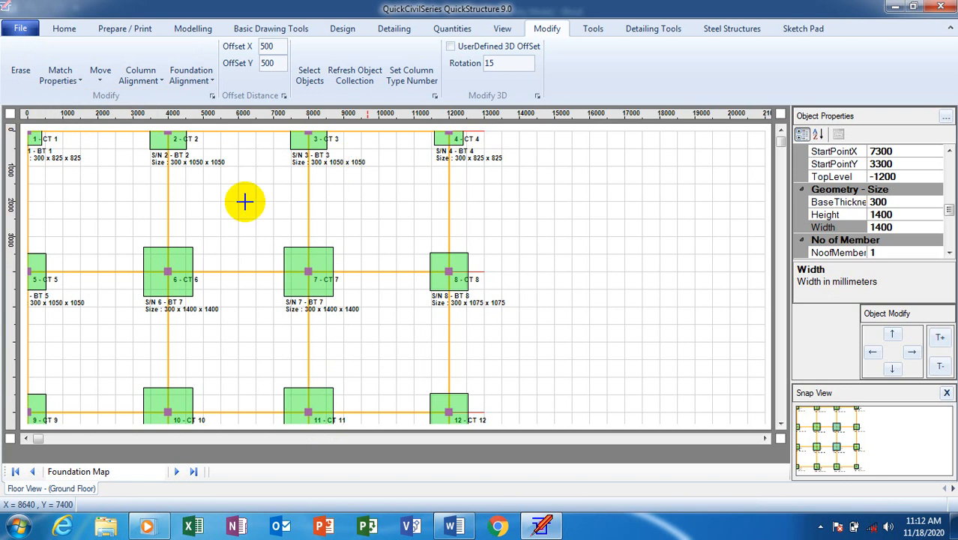
click(245, 201)
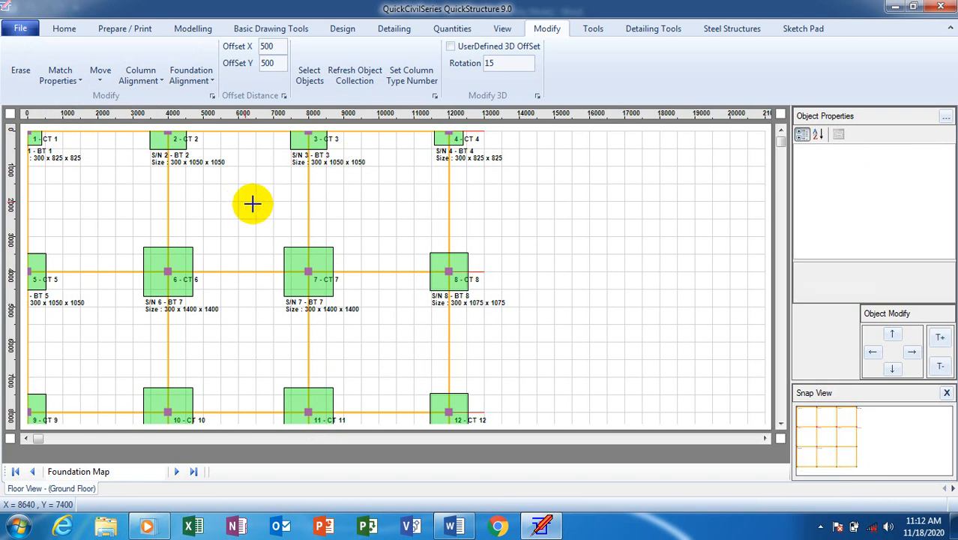
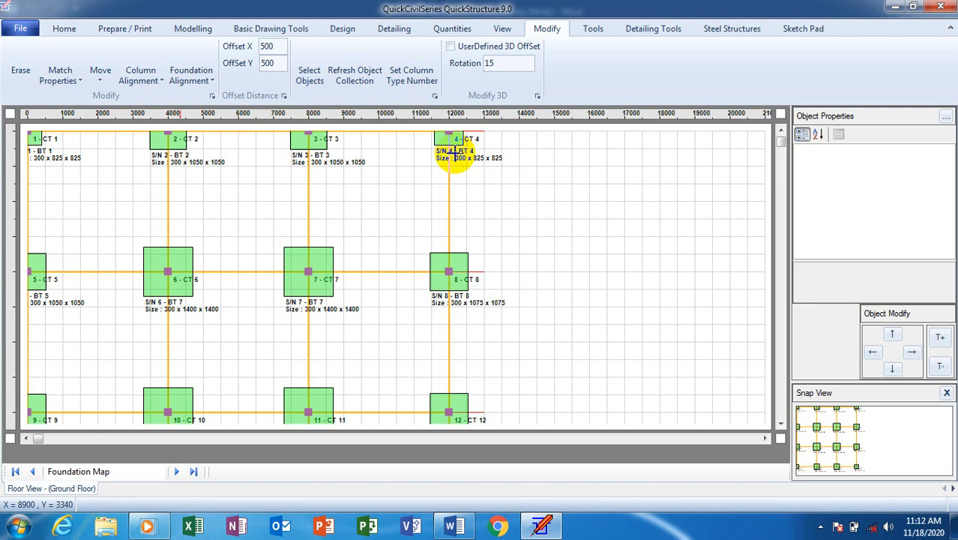
Check the column loading of pad foundation BT 8 and look over the column alignment options.
click(449, 273)
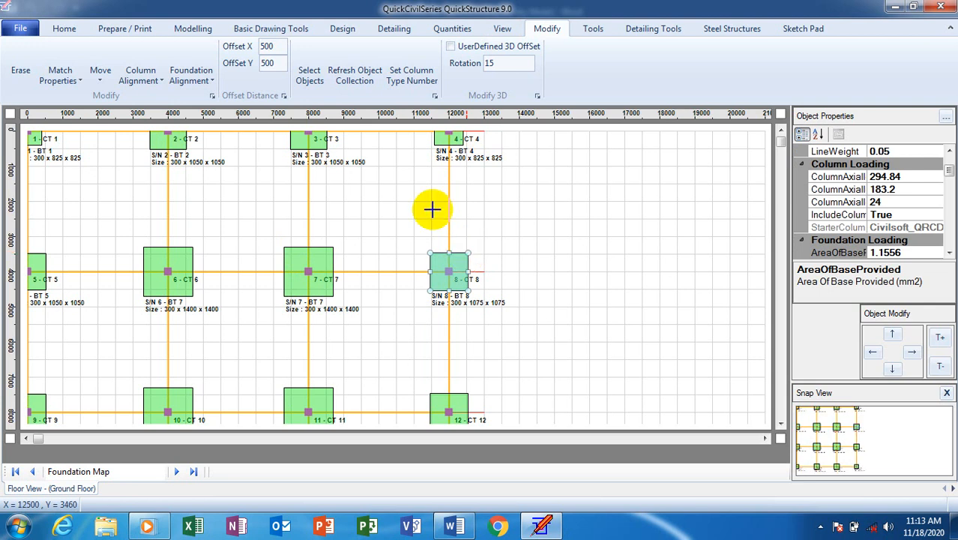
click(153, 80)
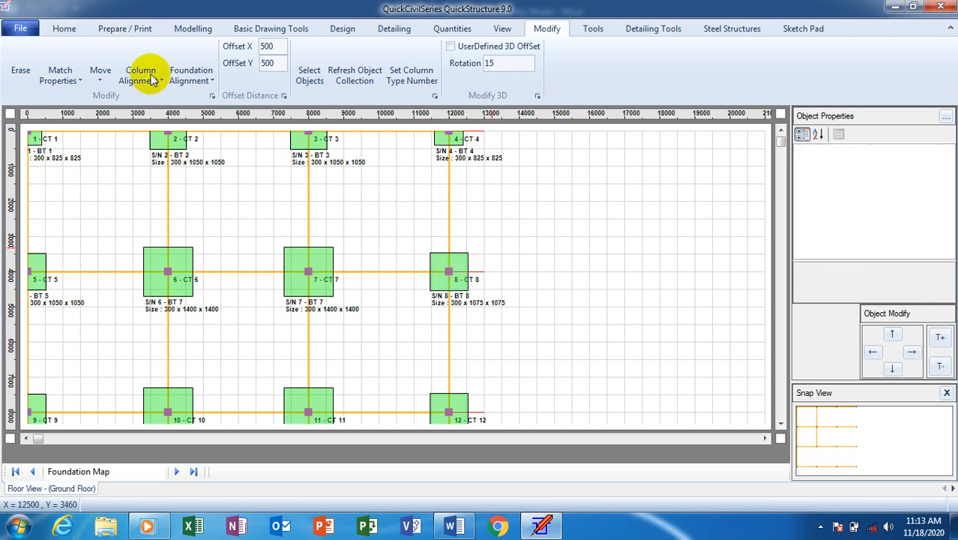
click(152, 79)
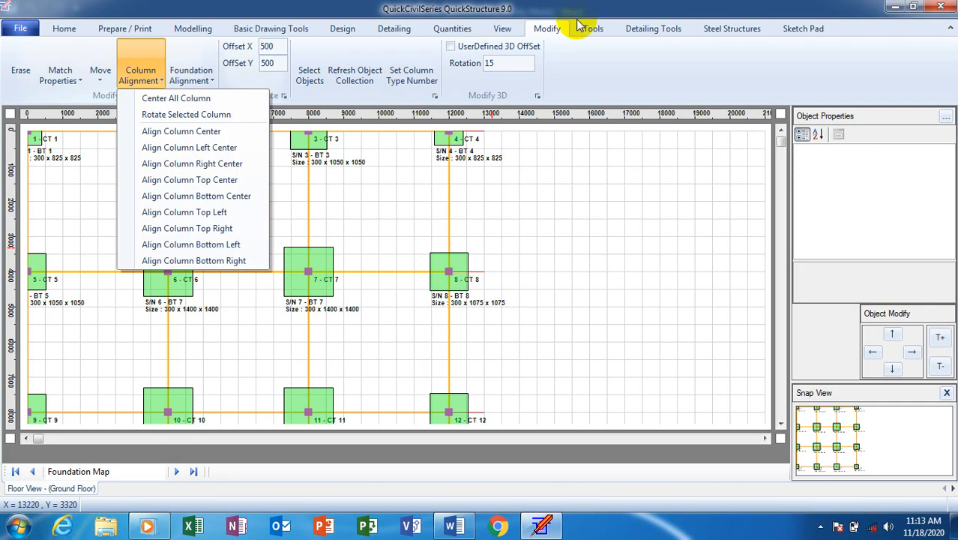
Switch to the Column Map view and check the geometry and axial load of column CT 8.
click(508, 34)
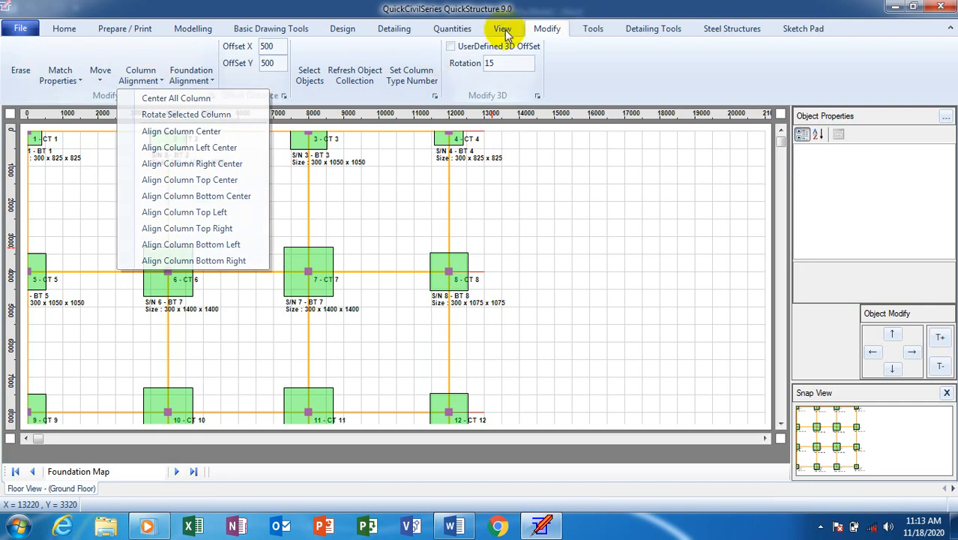
click(503, 33)
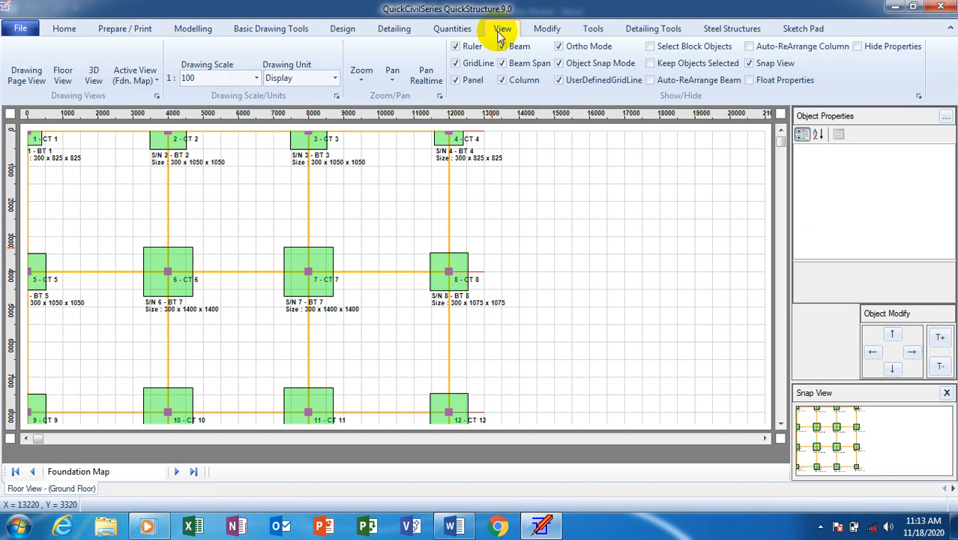
click(138, 75)
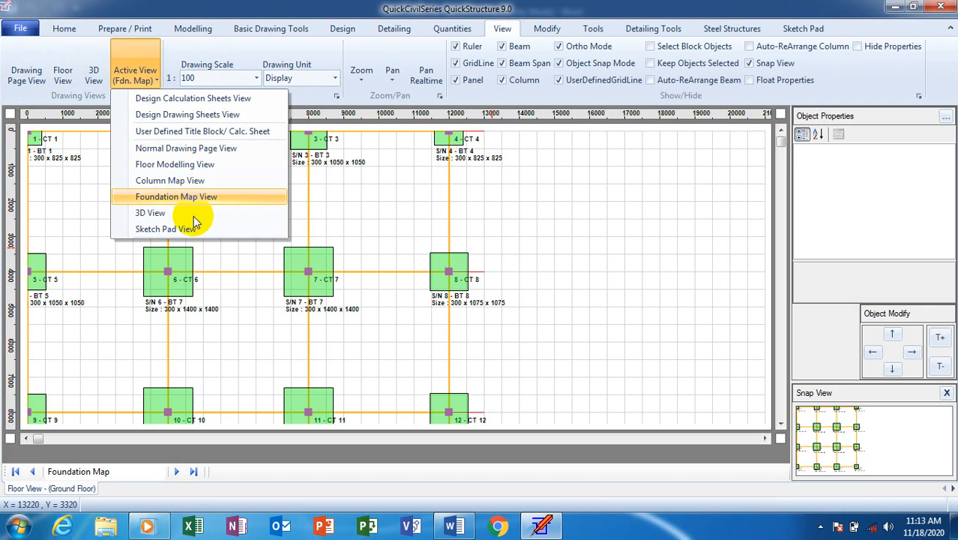
click(223, 180)
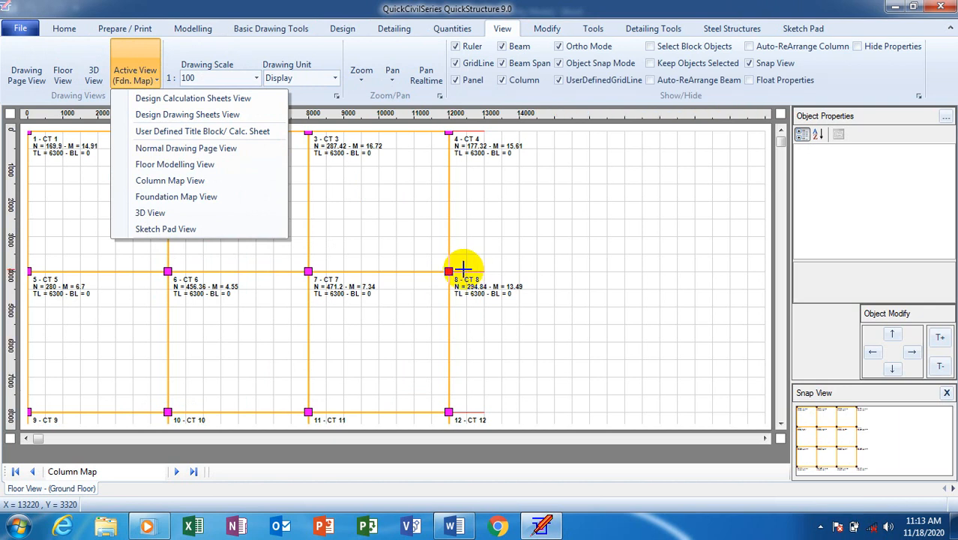
click(462, 268)
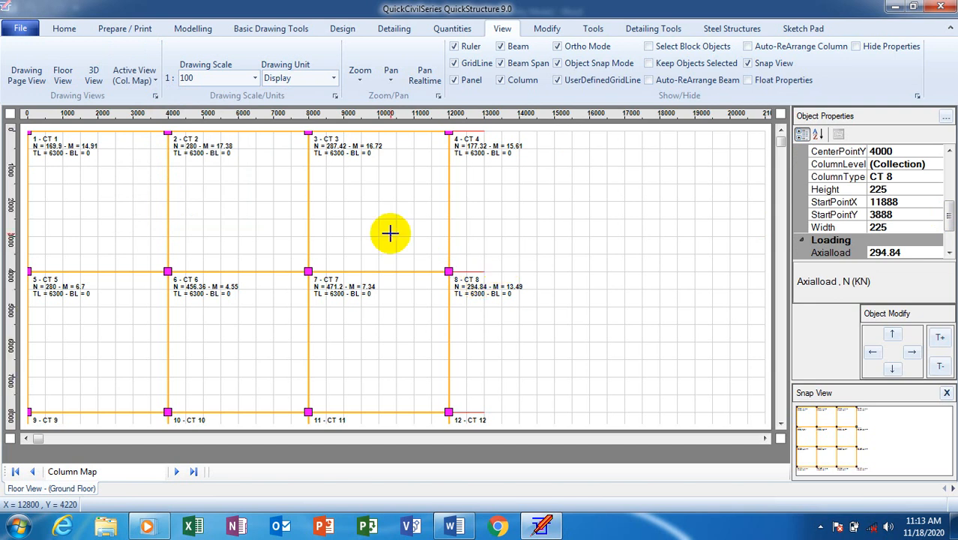
click(389, 233)
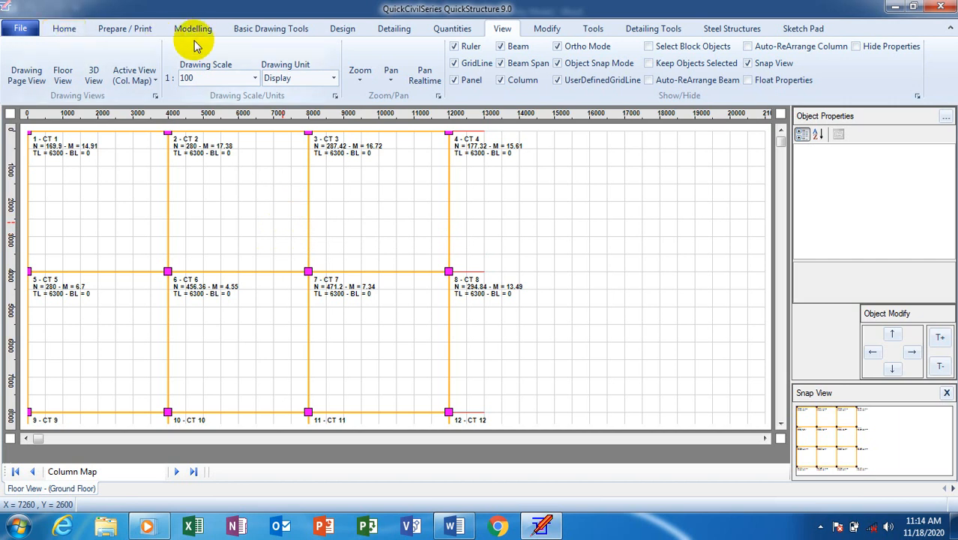
Generate the floor slab details drawing for the Ground Floor.
click(395, 30)
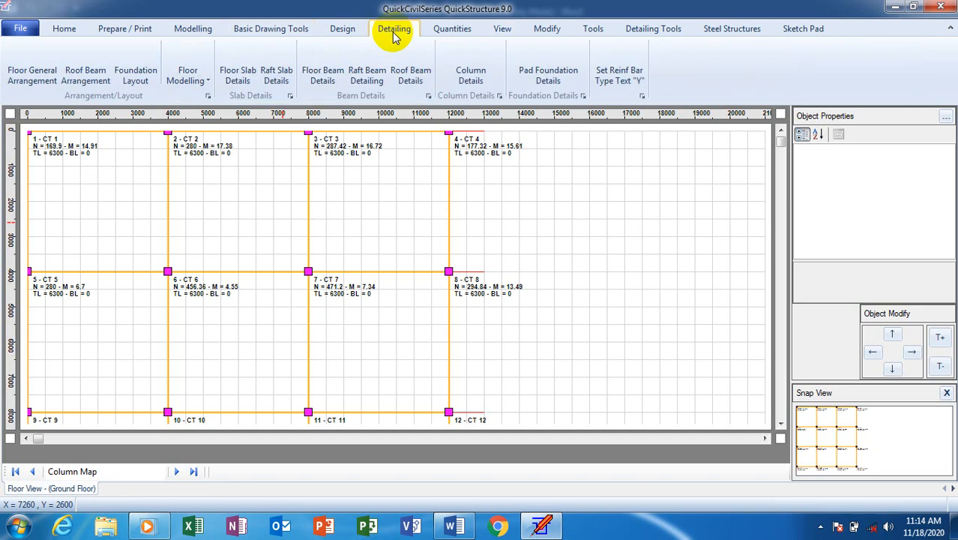
click(240, 75)
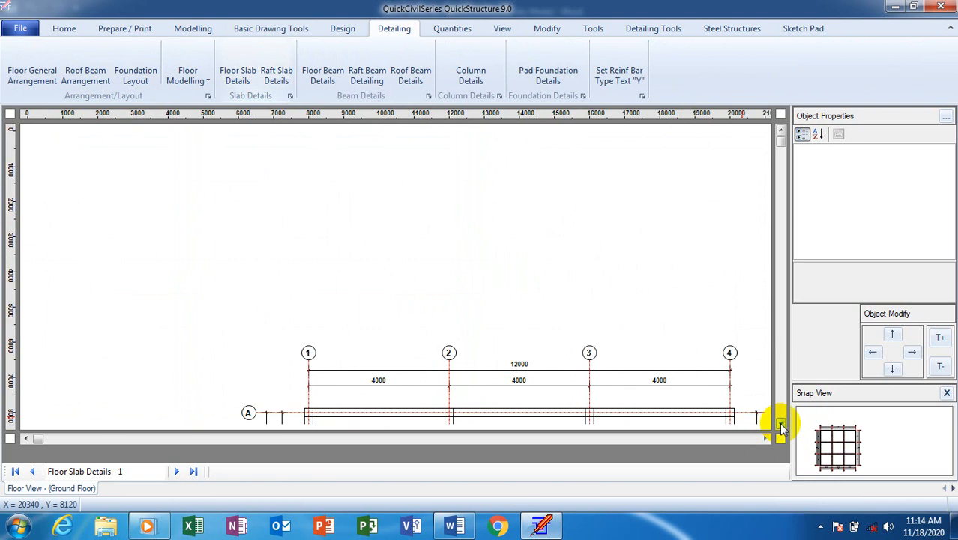
Examine the floor slab details drawing from gridline A down to gridline D, including its panels and dimensions.
click(780, 425)
click(780, 425)
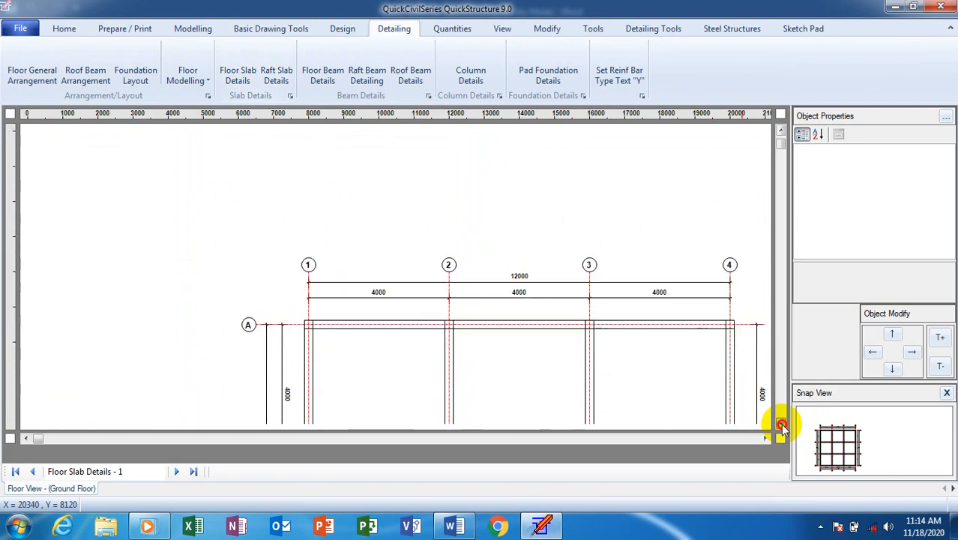
click(780, 425)
click(781, 425)
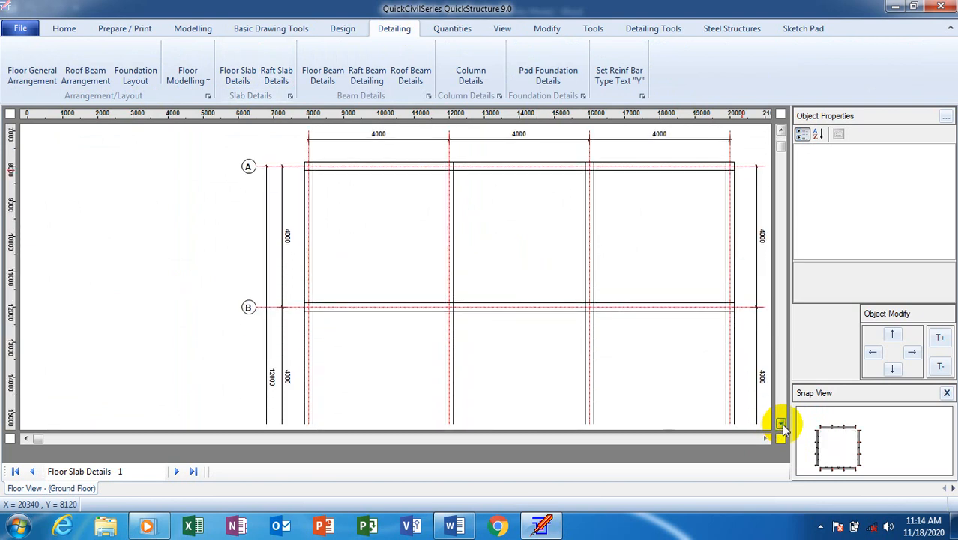
click(780, 425)
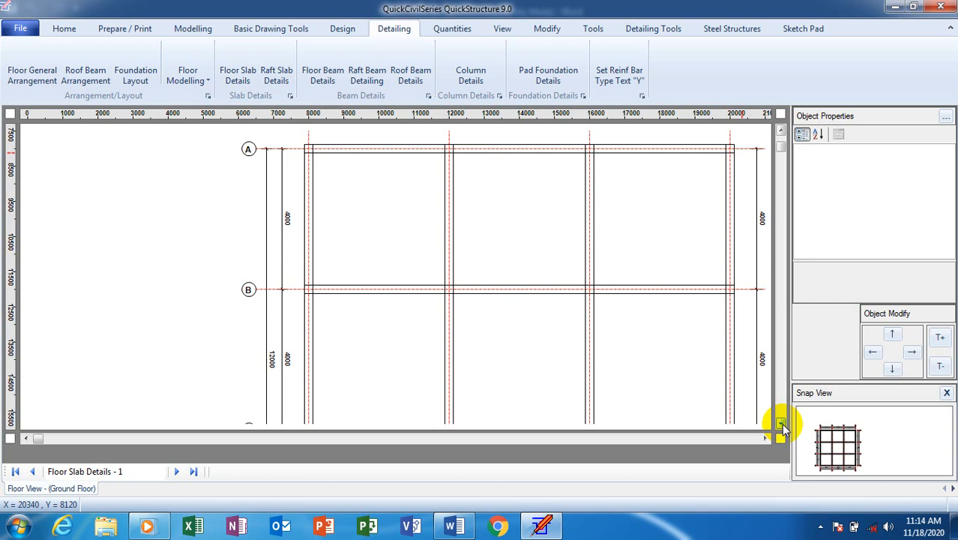
click(781, 425)
click(781, 425)
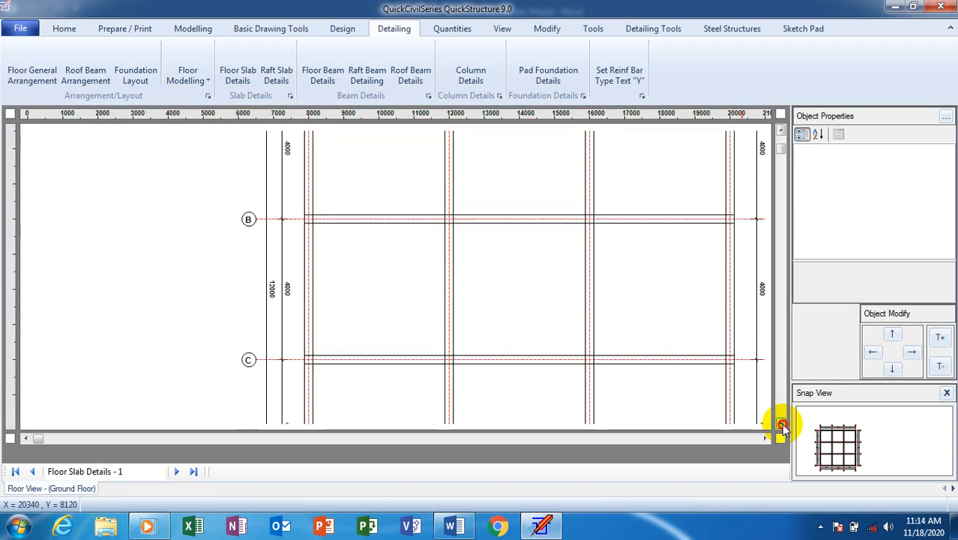
click(780, 425)
click(781, 425)
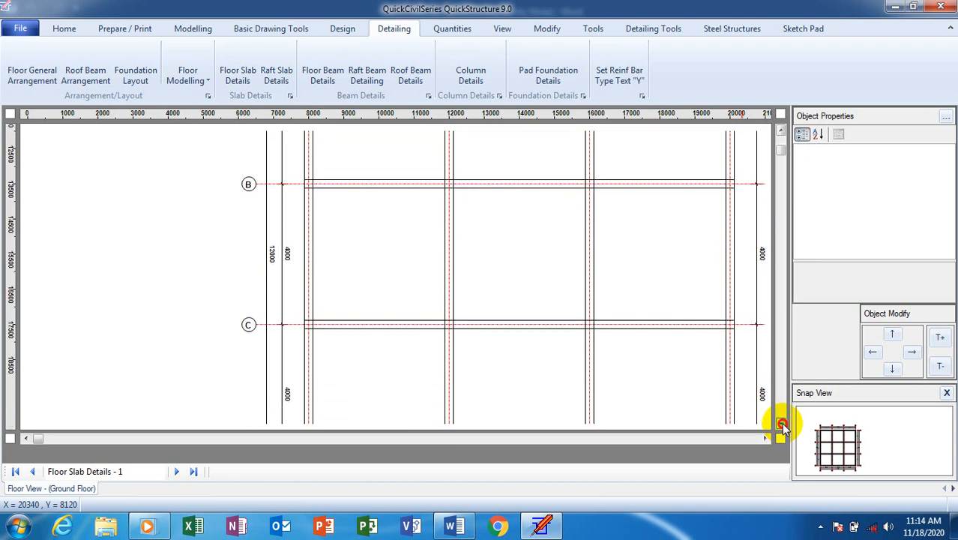
click(781, 425)
click(780, 425)
click(780, 425)
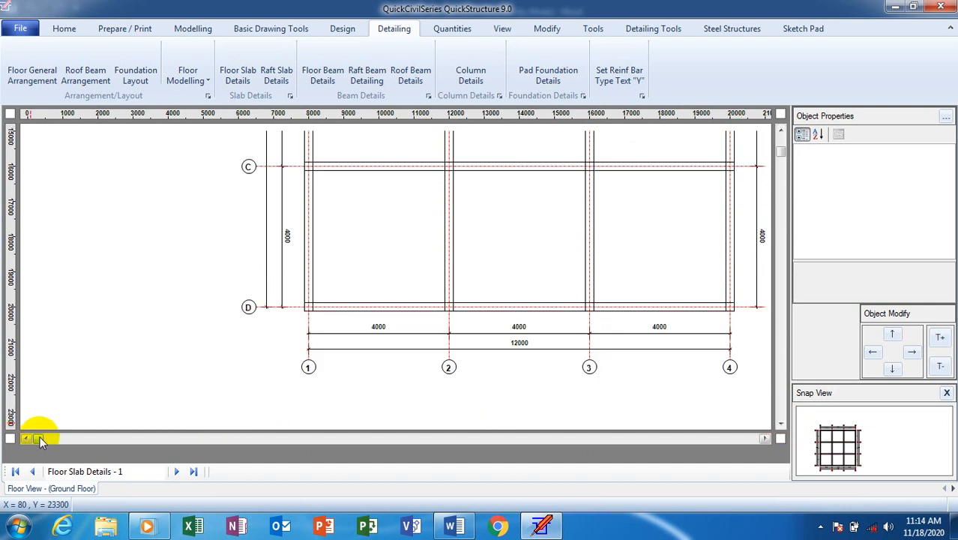
Examine the gridline 4 side of the floor slab details drawing, from gridline D back up to gridline B.
drag(41, 438, 65, 438)
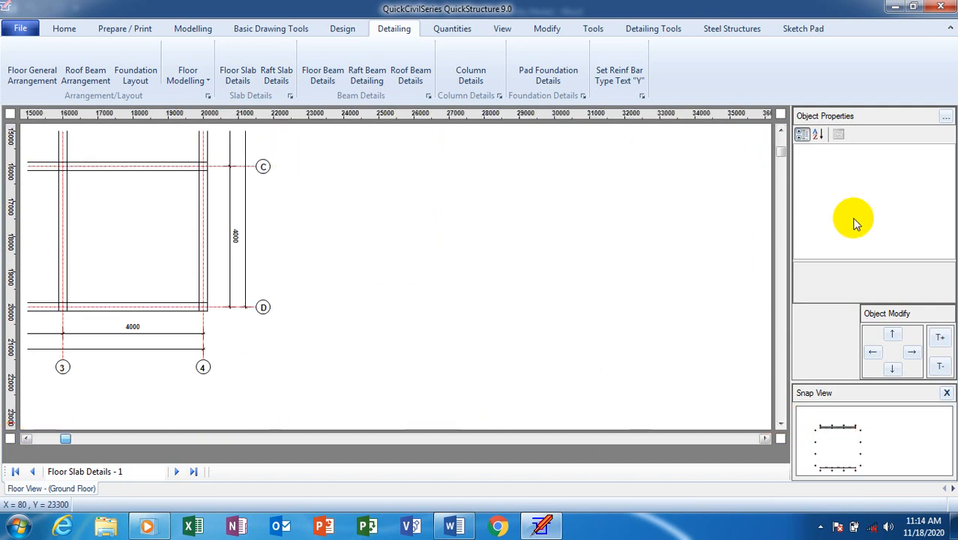
click(781, 130)
click(782, 132)
click(783, 132)
click(783, 132)
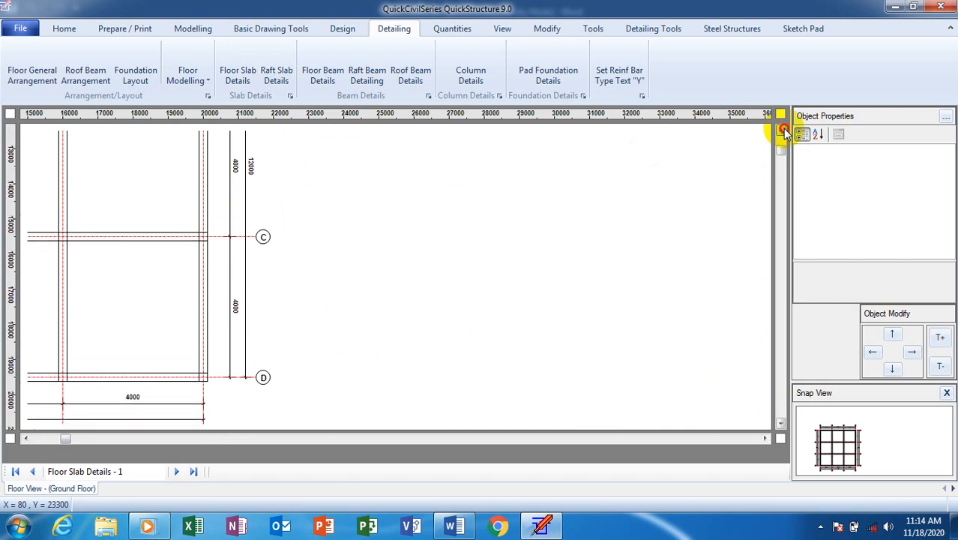
click(782, 132)
click(783, 132)
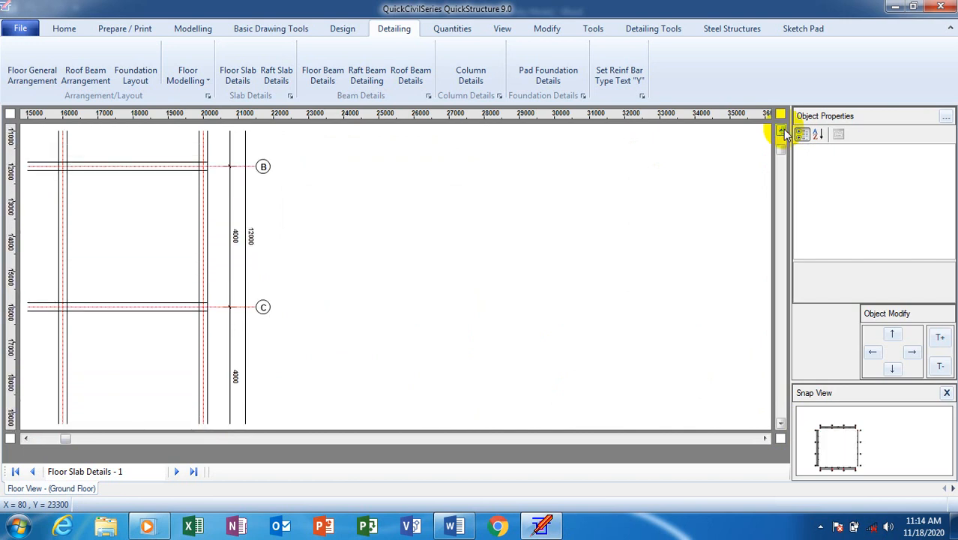
click(782, 132)
click(783, 132)
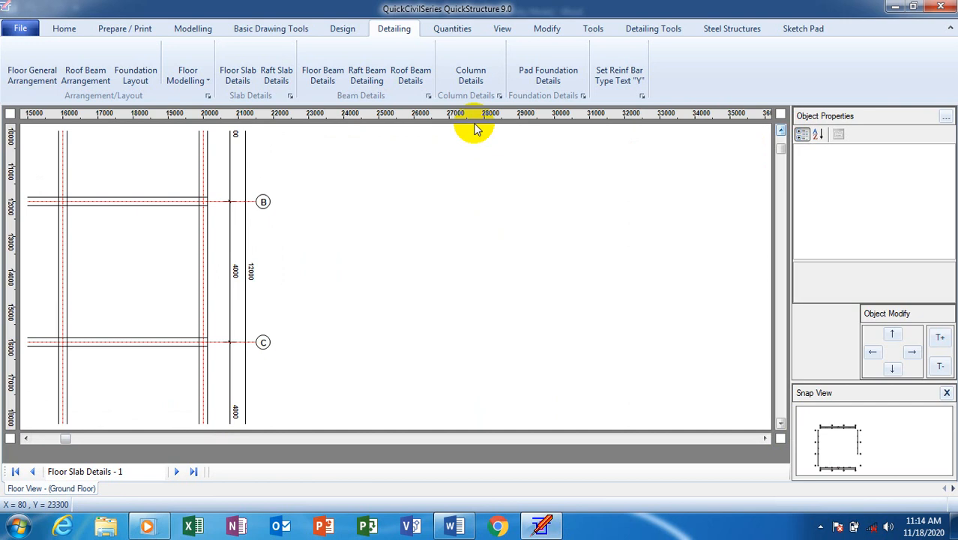
Generate the floor slab details drawing again and try to produce the column details for Column 1 (CT 1).
click(246, 79)
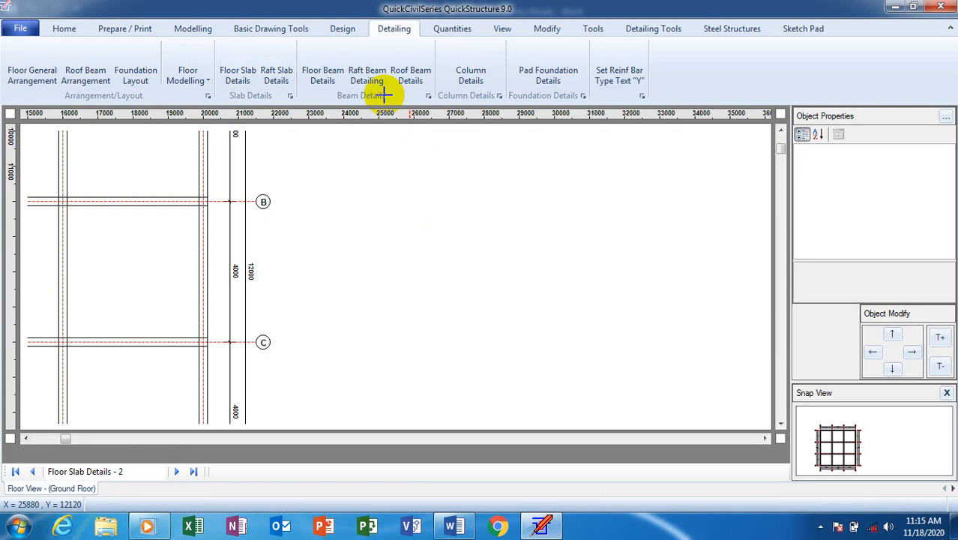
click(473, 77)
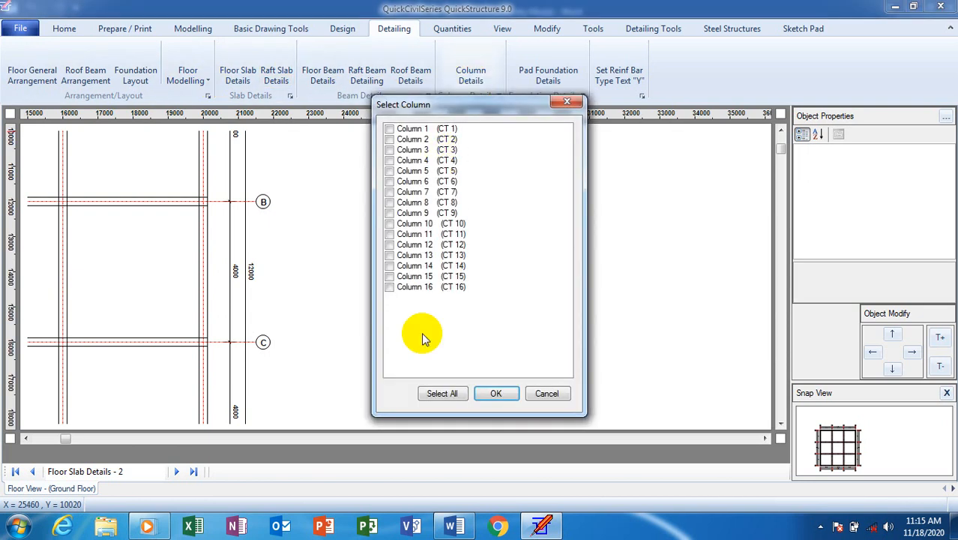
click(389, 129)
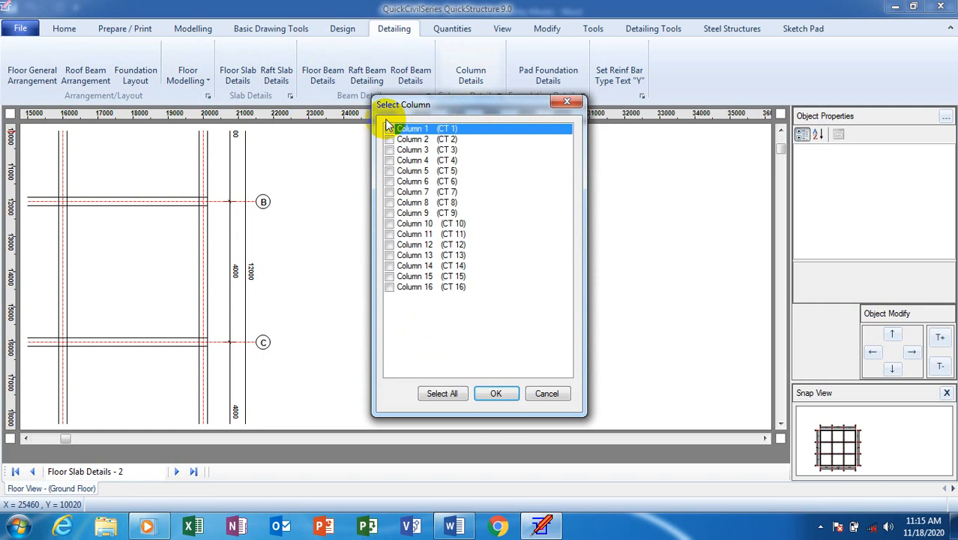
click(494, 394)
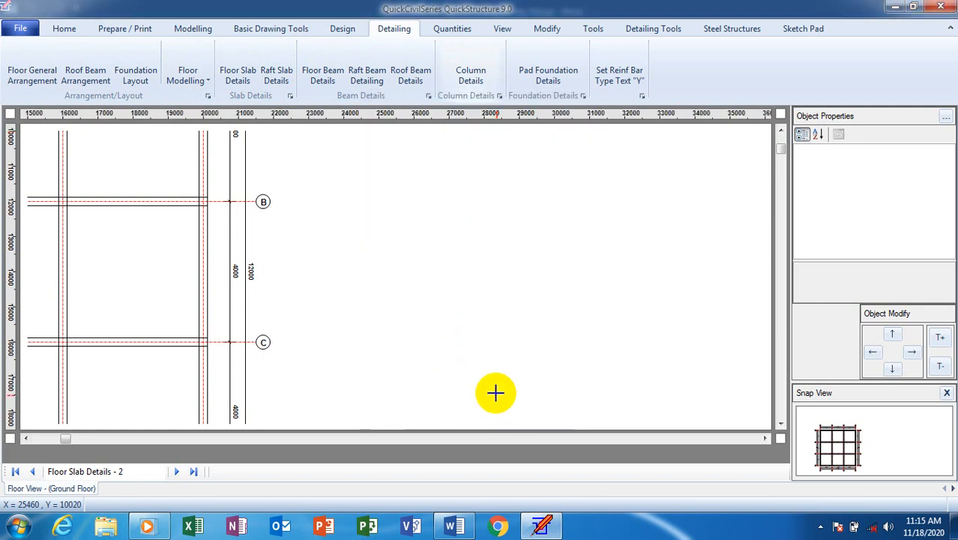
Generate the column details drawing for all columns, CT 1 to CT 16.
click(471, 76)
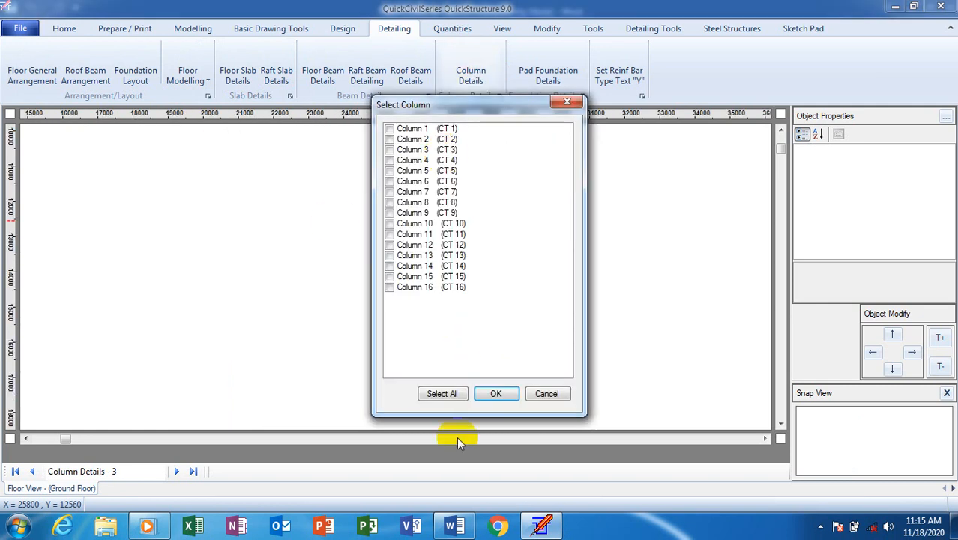
click(441, 393)
click(492, 392)
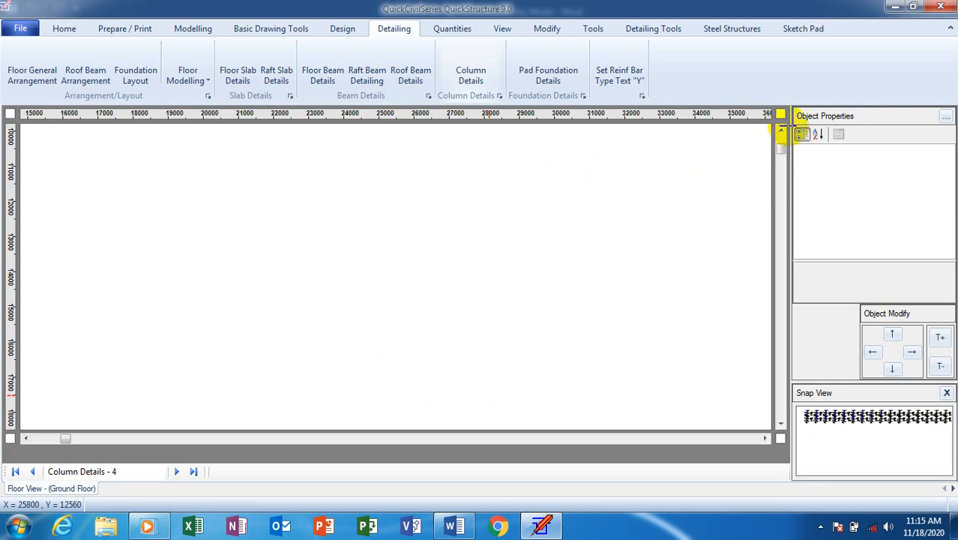
Examine the column elevations, reinforcement labels and cross-sections in the column details drawing, starting from CT 1.
click(781, 132)
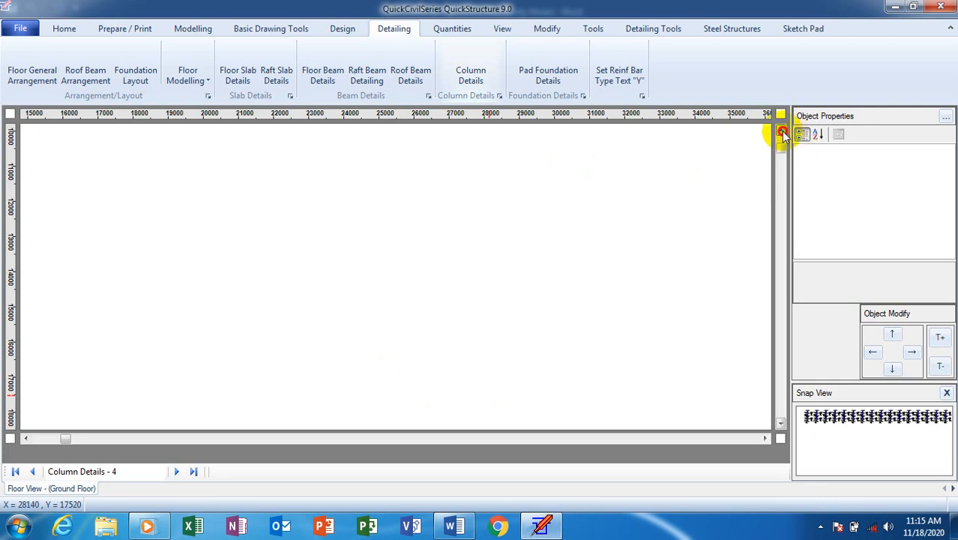
click(783, 133)
click(782, 142)
click(781, 133)
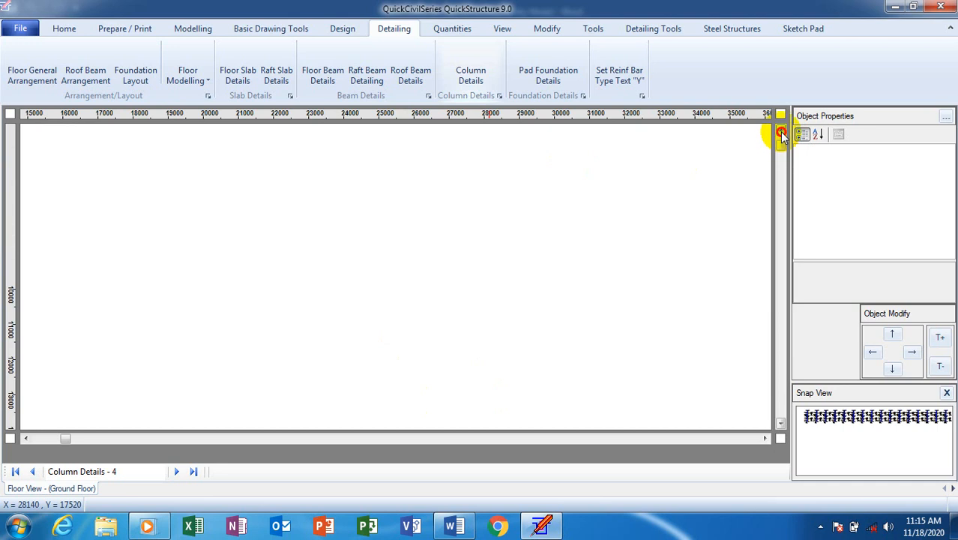
click(781, 133)
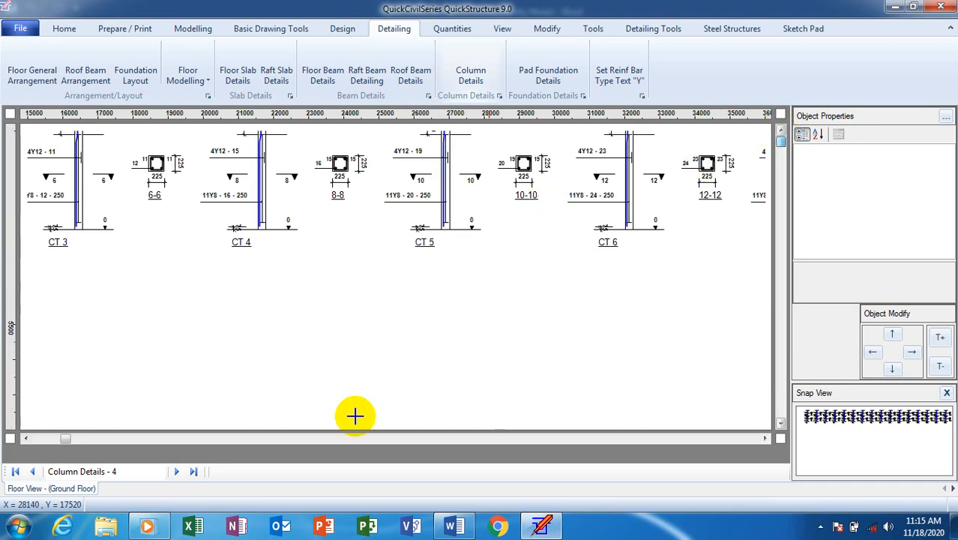
click(43, 439)
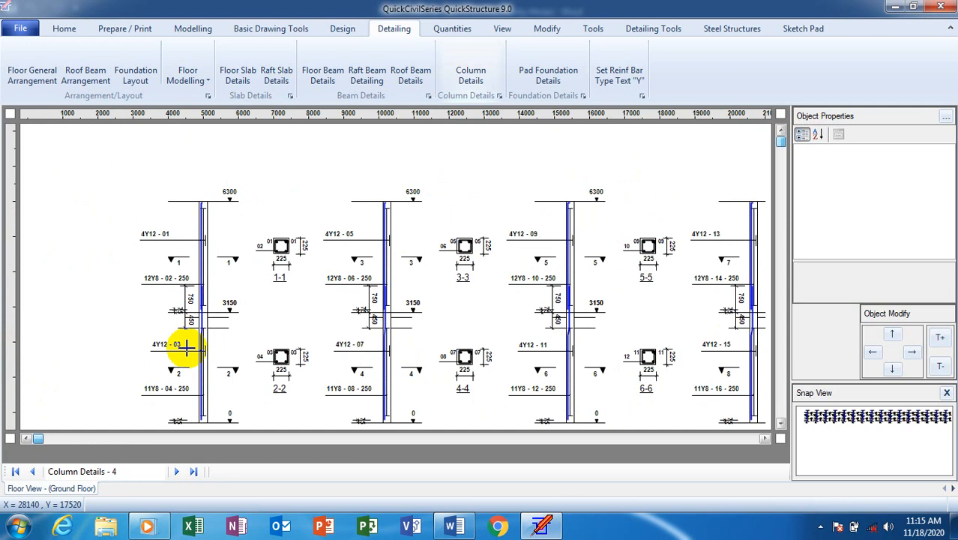
mouse_move(196, 343)
middle_down()
mouse_move(199, 310)
mouse_move(233, 341)
middle_up()
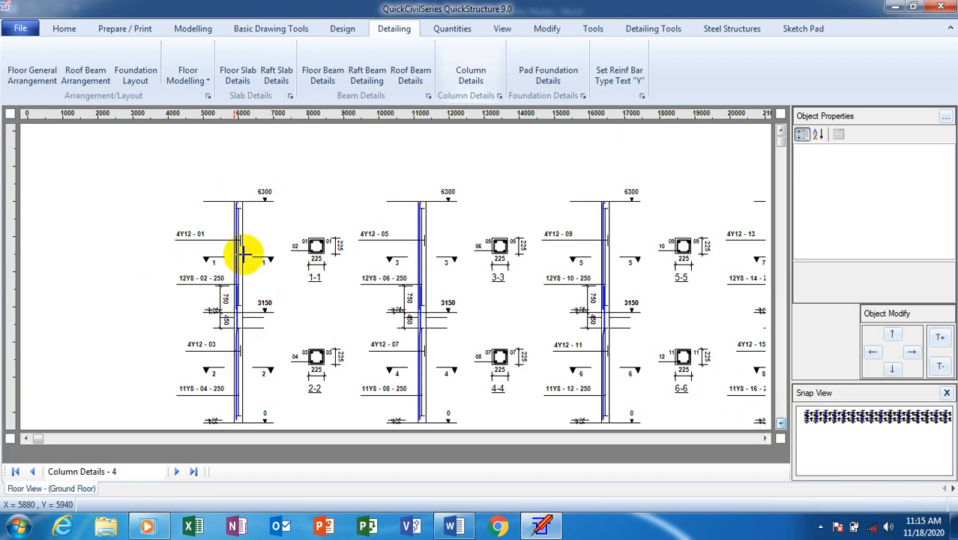
click(780, 426)
click(781, 425)
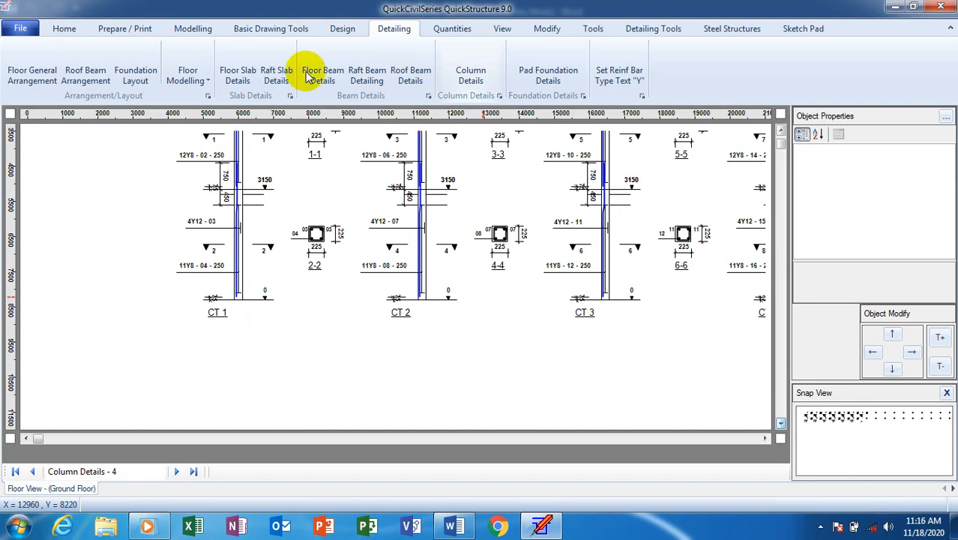
Generate the floor slab details drawing once more, followed by the floor beam details drawing for the Ground Floor.
click(237, 73)
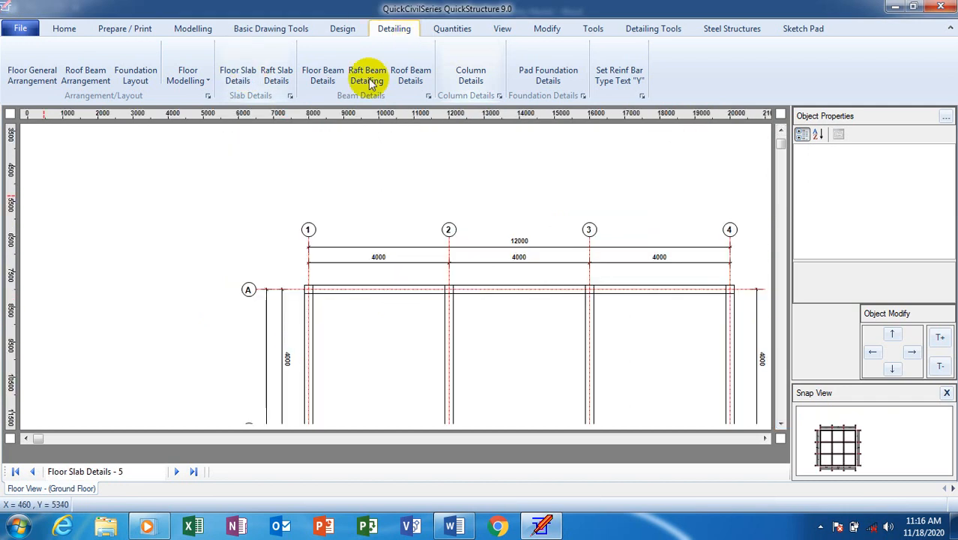
click(319, 73)
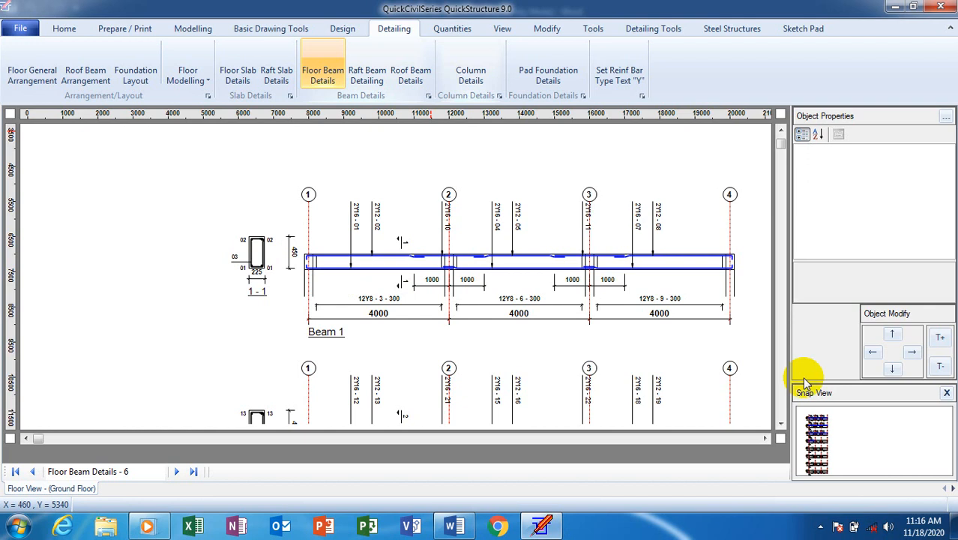
Examine the reinforcement, spans and cross-sections of Beams 1 to 3 in the floor beam details drawing.
click(781, 424)
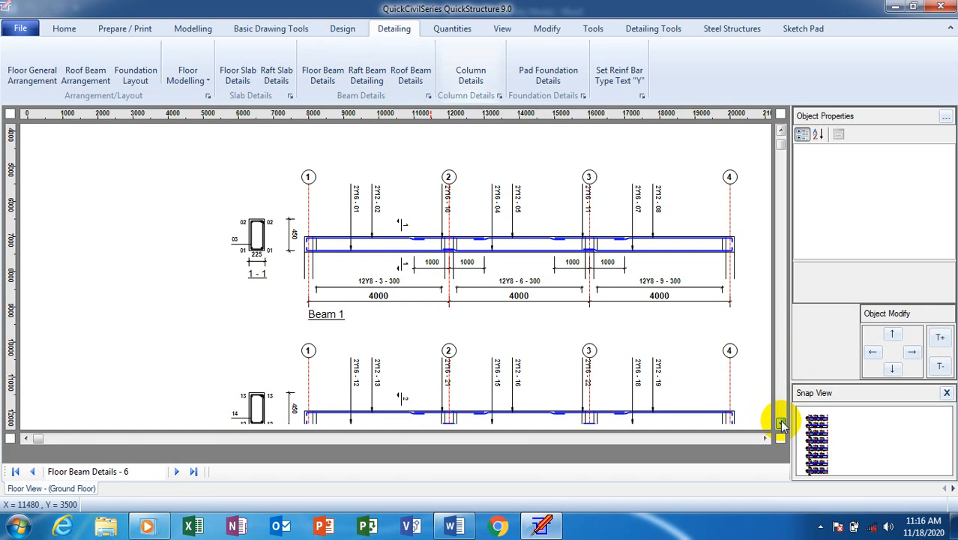
click(780, 424)
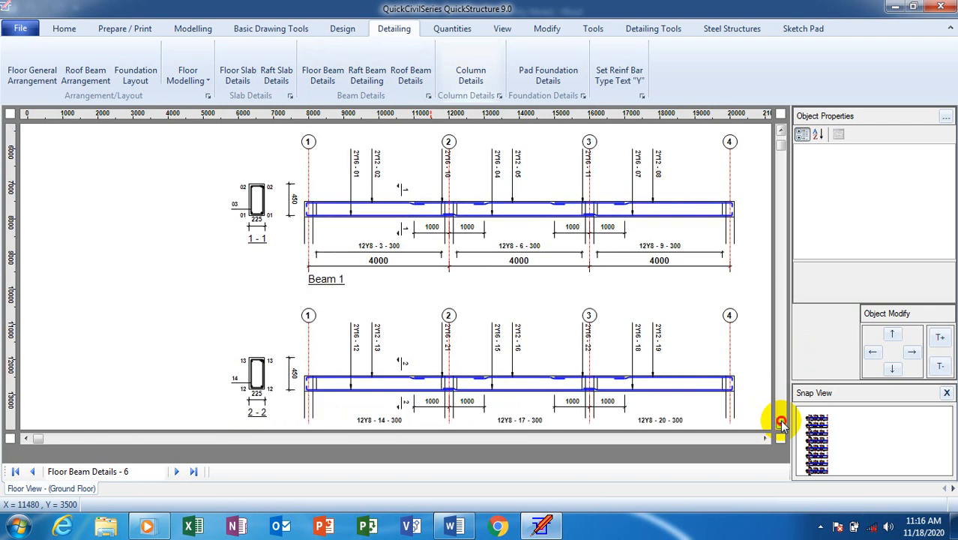
click(780, 424)
click(781, 424)
click(780, 425)
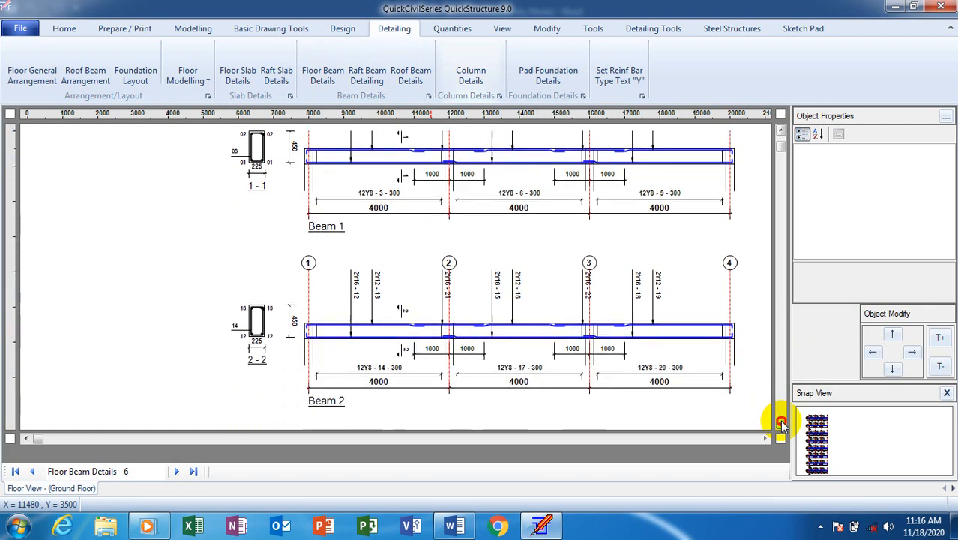
click(780, 424)
click(781, 425)
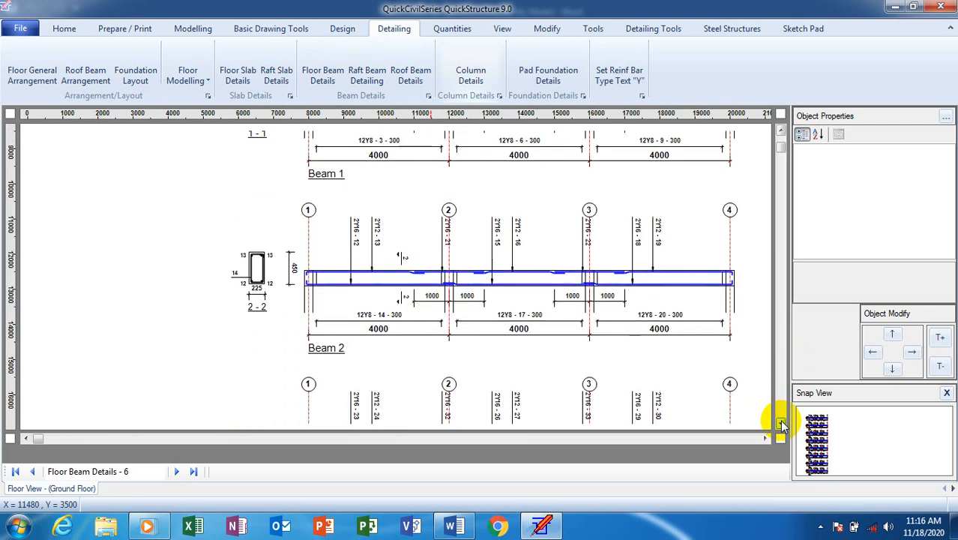
click(781, 424)
click(780, 425)
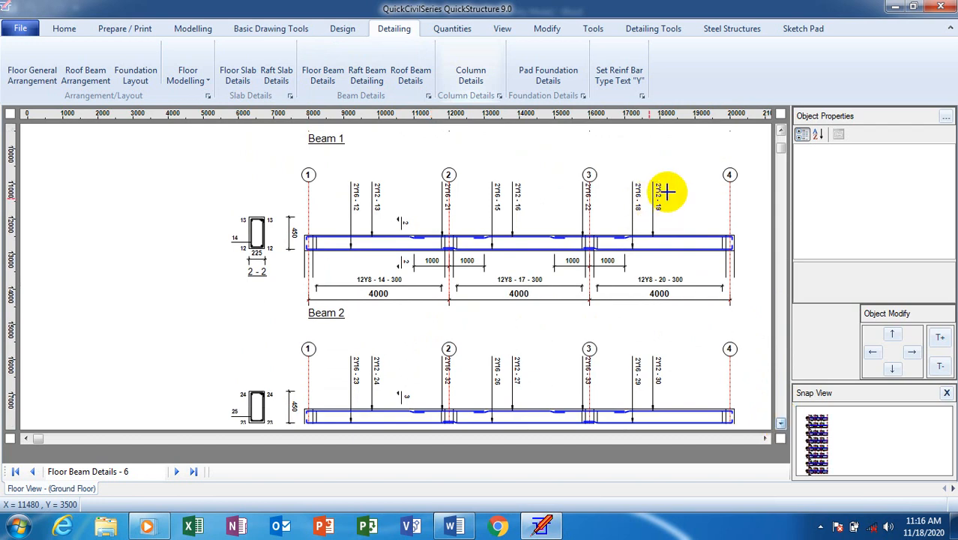
scroll(667, 204, down, 1)
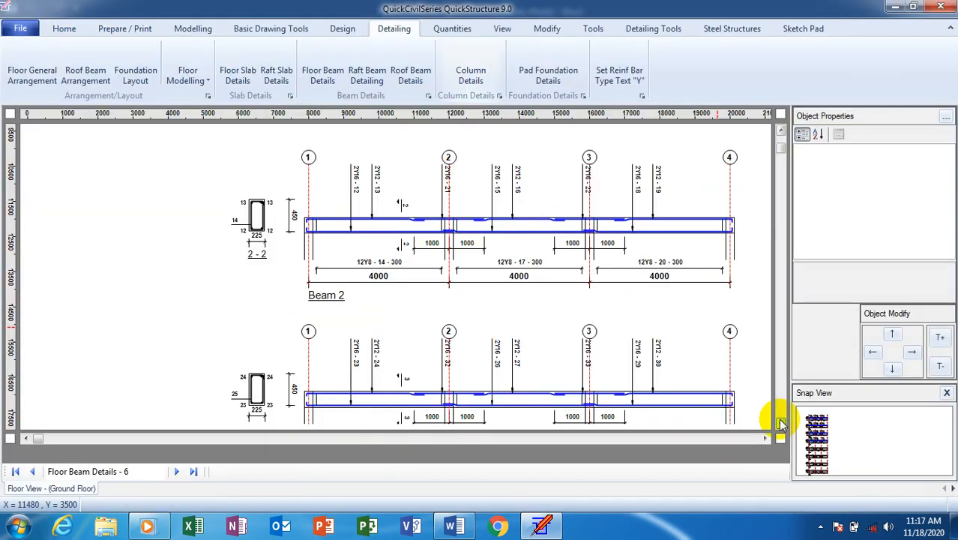
click(780, 423)
click(779, 424)
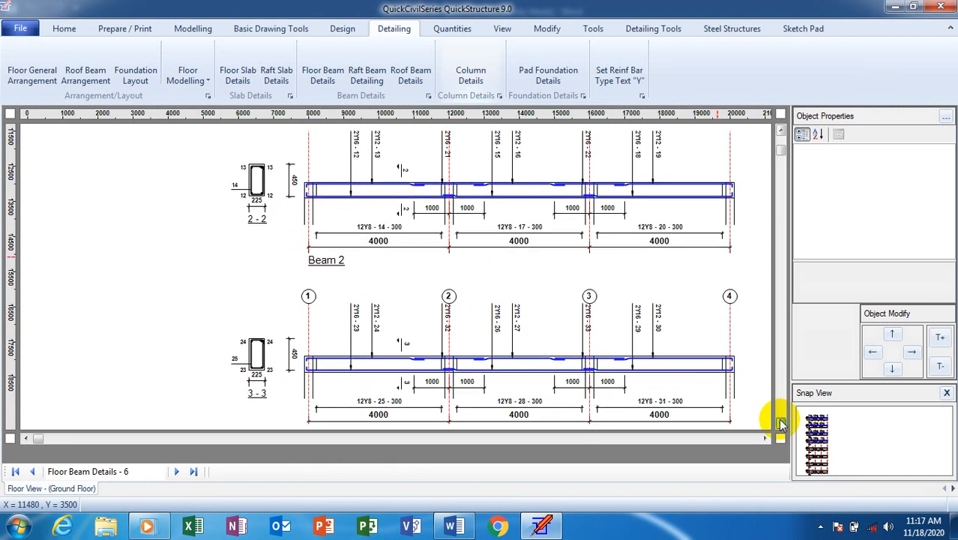
click(779, 424)
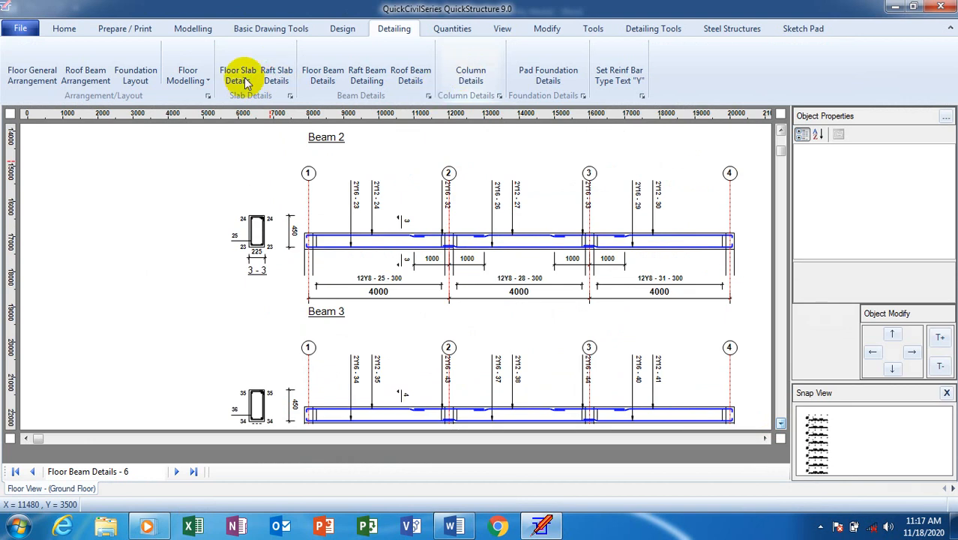
Generate the pad foundation details drawing with all the listed foundations selected.
click(559, 69)
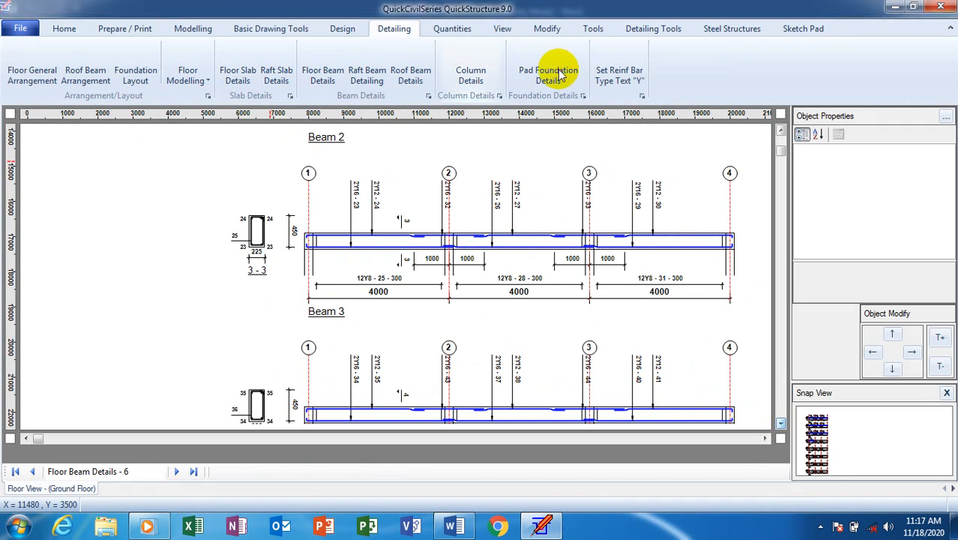
click(558, 75)
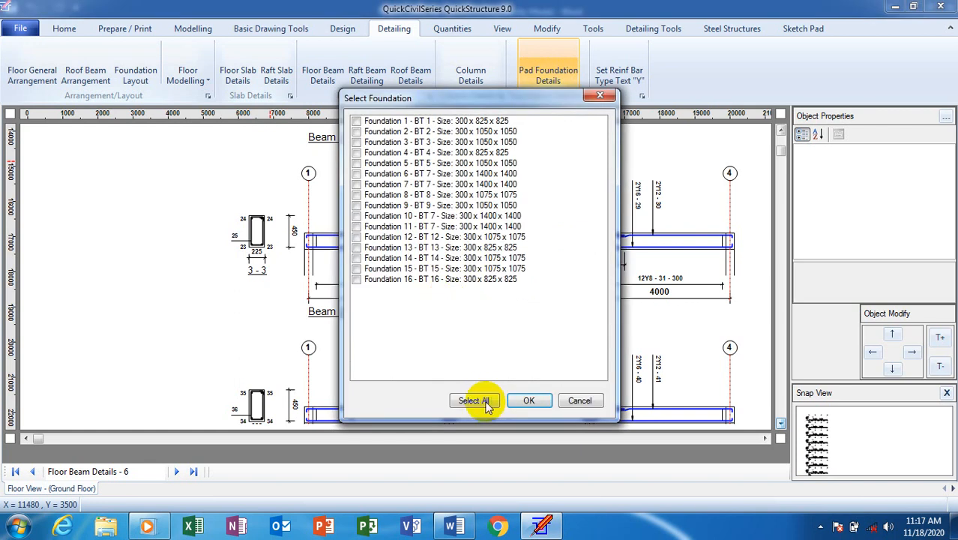
click(485, 402)
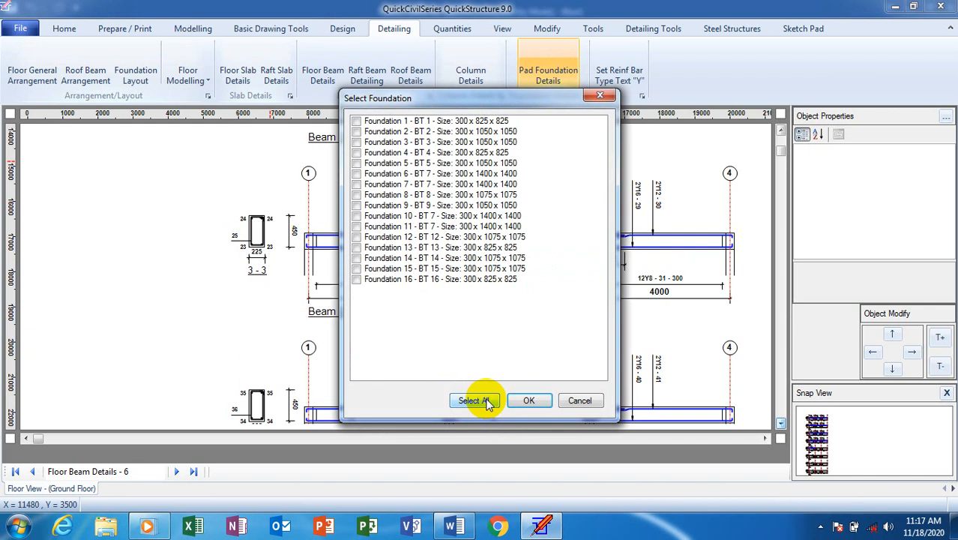
click(484, 401)
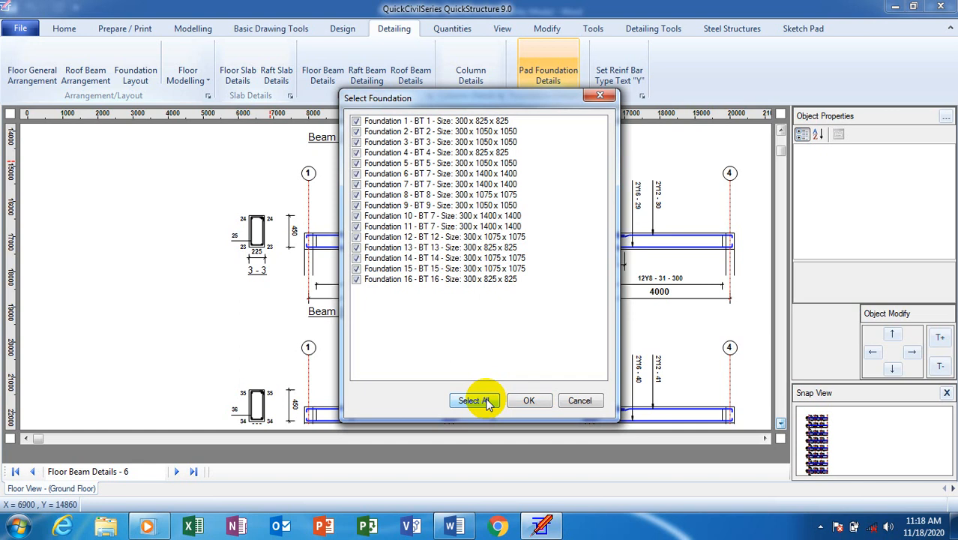
click(533, 401)
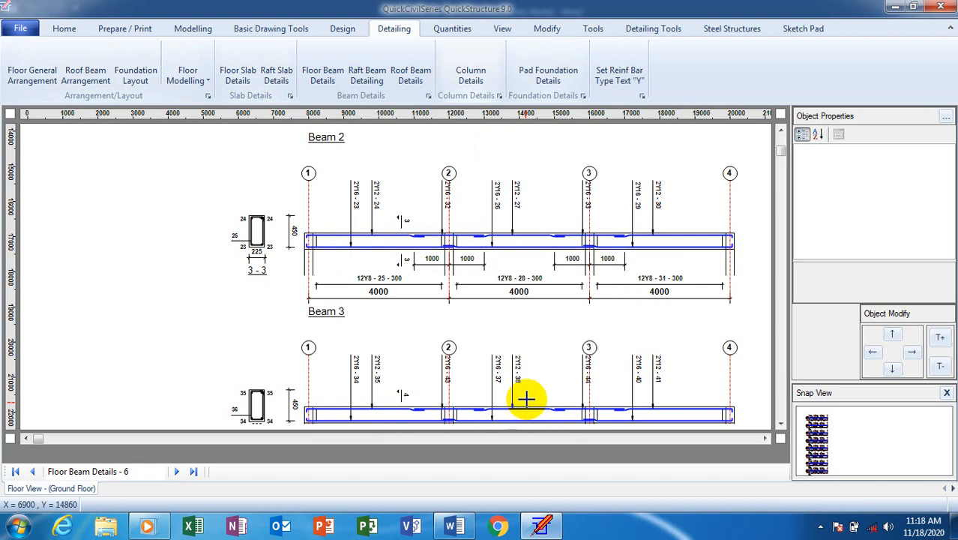
click(528, 395)
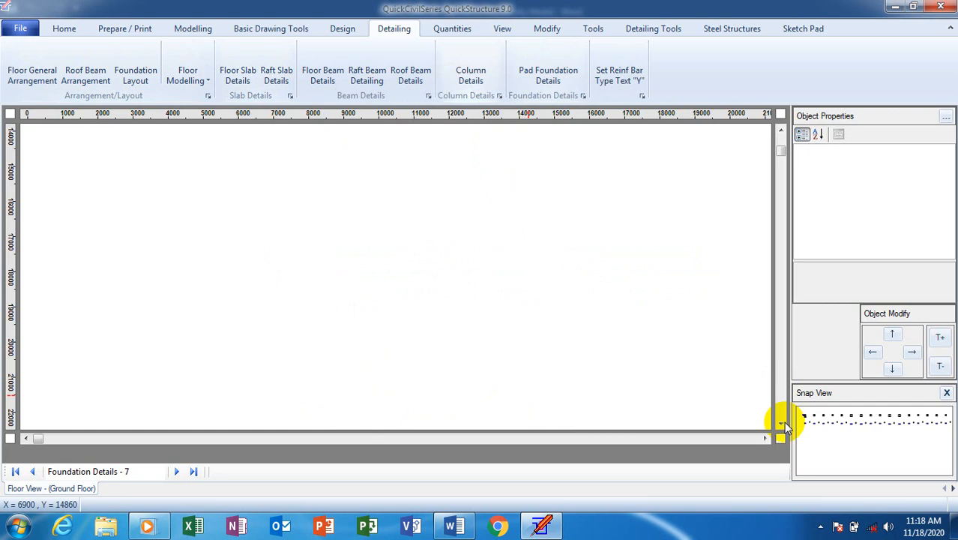
click(784, 132)
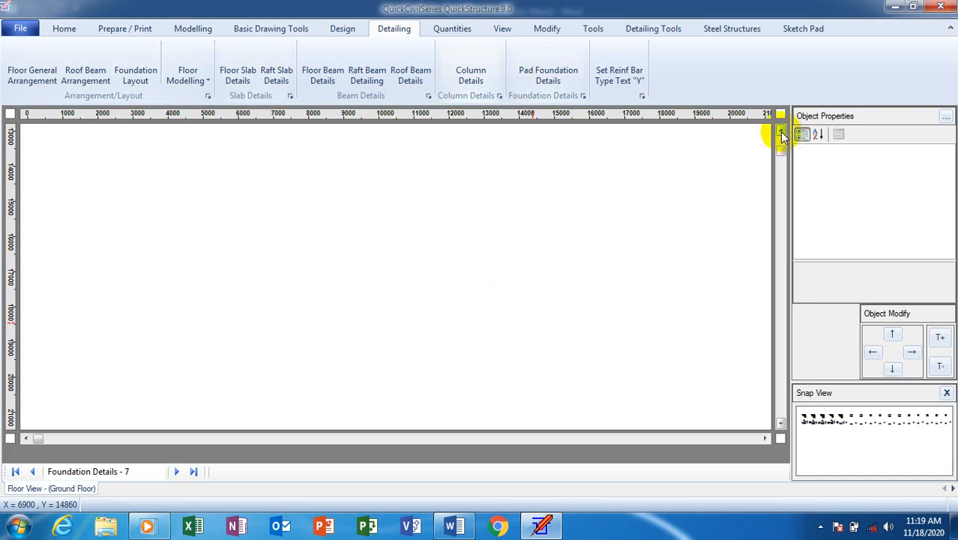
click(781, 132)
click(781, 132)
click(782, 133)
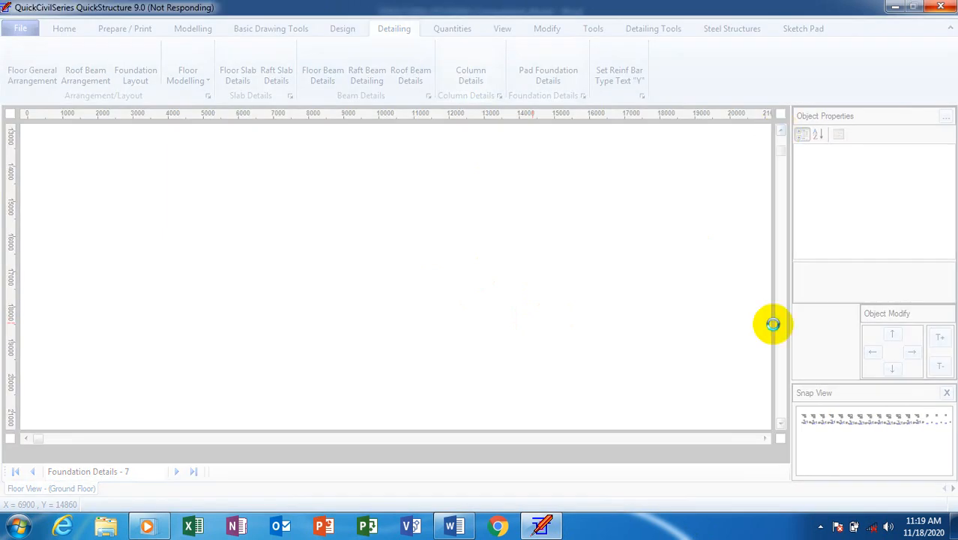
click(820, 527)
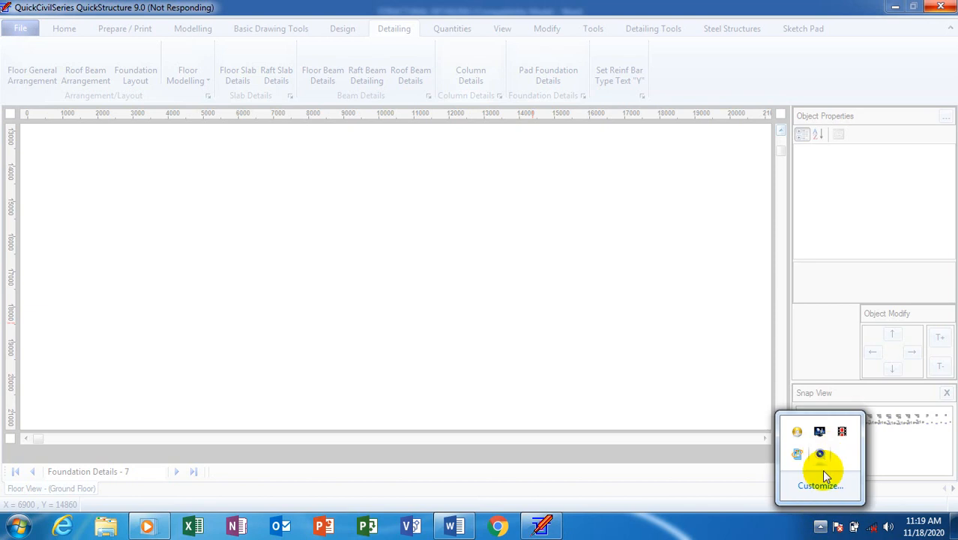